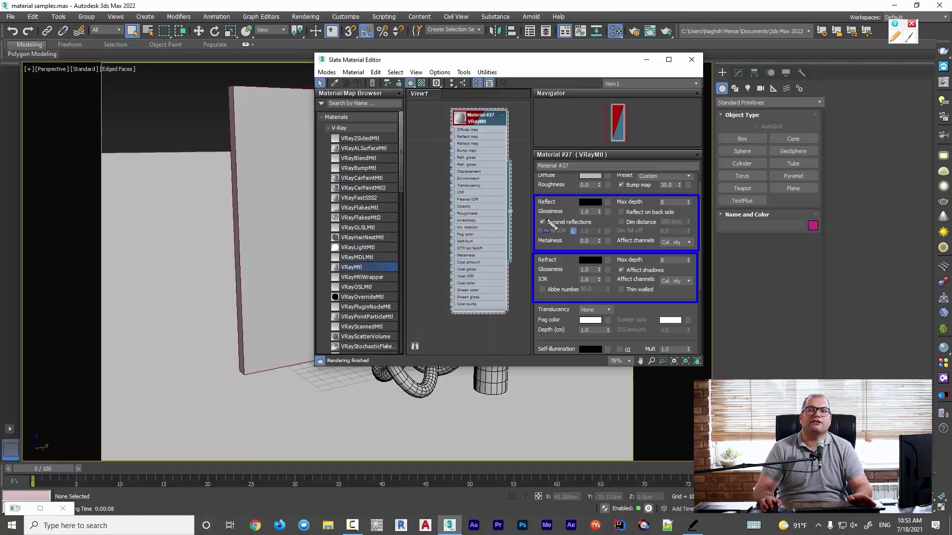
Open the Refract colour selector of Material #27 and position it over the material node
{"action": "mouse_move", "coordinate": [548, 223]}
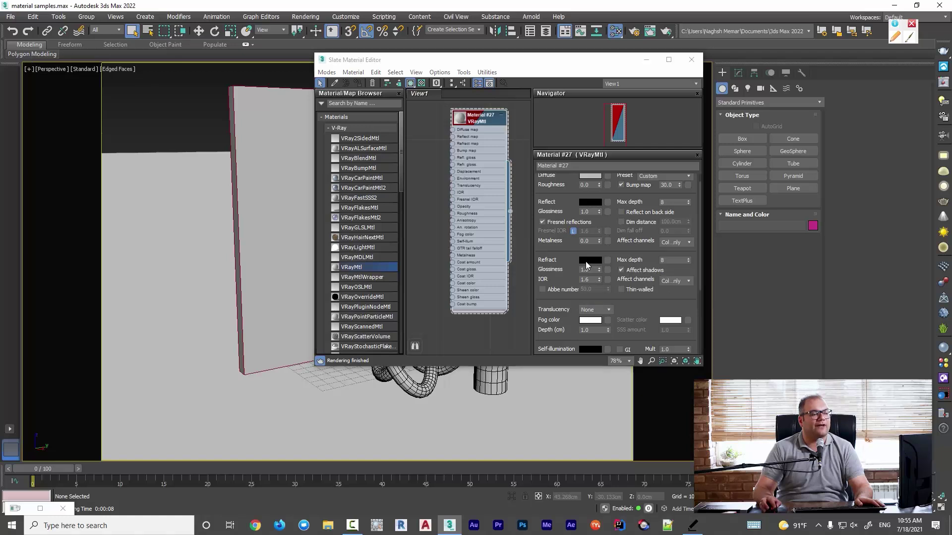
{"action": "left_click", "coordinate": [588, 261]}
{"action": "left_click_drag", "start_coordinate": [327, 52], "coordinate": [468, 147]}
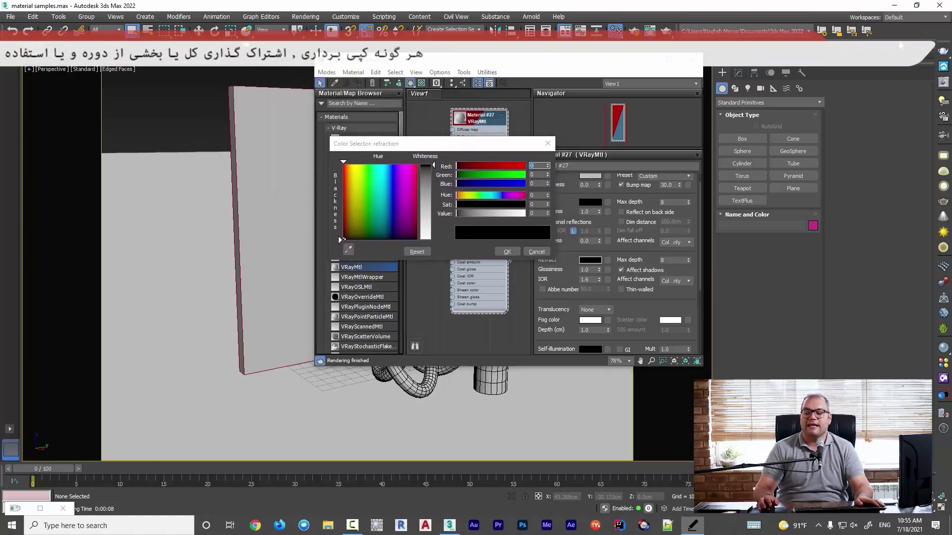
Annotate the Whiteness scale with the pen, marking the black end as 0 and the white end as 100
{"action": "left_click", "coordinate": [897, 38]}
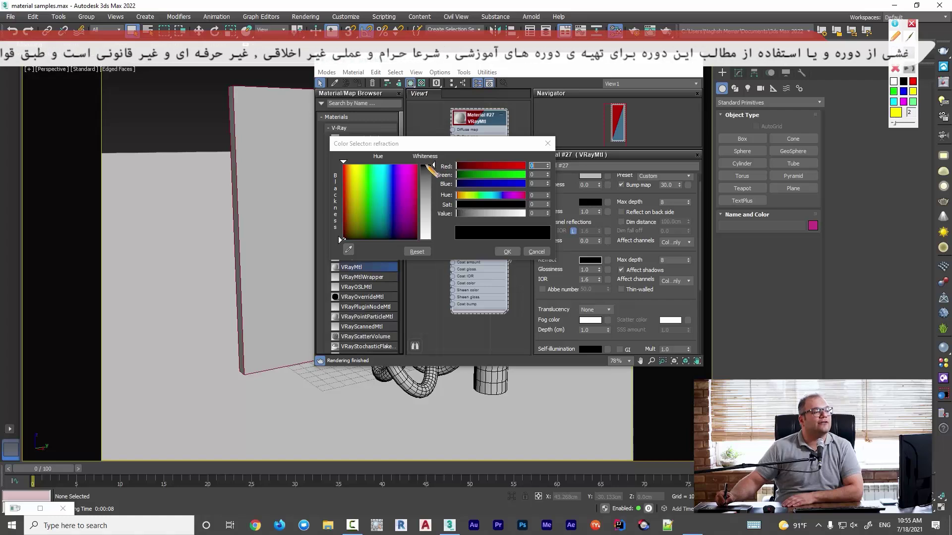
{"action": "mouse_move", "coordinate": [427, 167]}
{"action": "left_mouse_down"}
{"action": "mouse_move", "coordinate": [422, 124]}
{"action": "mouse_move", "coordinate": [439, 131]}
{"action": "mouse_move", "coordinate": [448, 118]}
{"action": "left_mouse_up"}
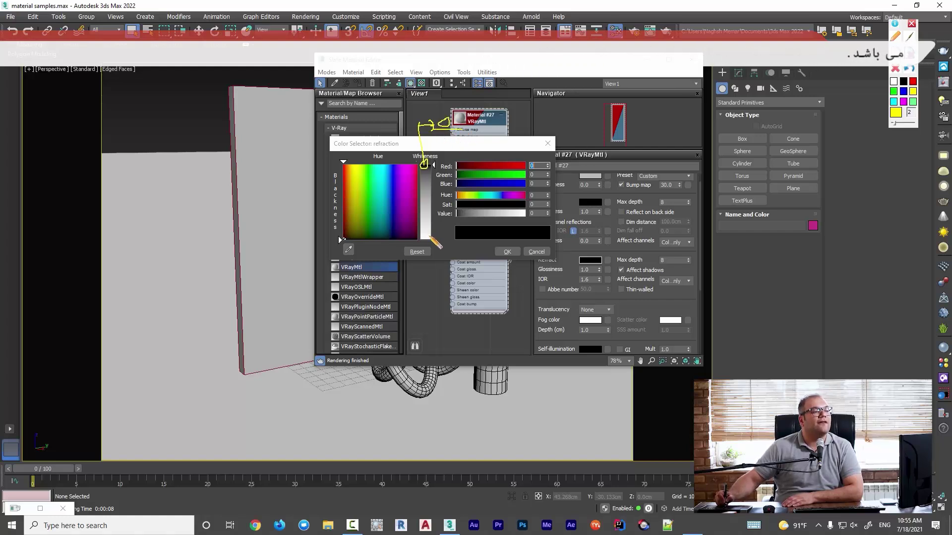
{"action": "mouse_move", "coordinate": [426, 242]}
{"action": "left_mouse_down"}
{"action": "mouse_move", "coordinate": [420, 233]}
{"action": "mouse_move", "coordinate": [421, 303]}
{"action": "mouse_move", "coordinate": [445, 305]}
{"action": "left_mouse_up"}
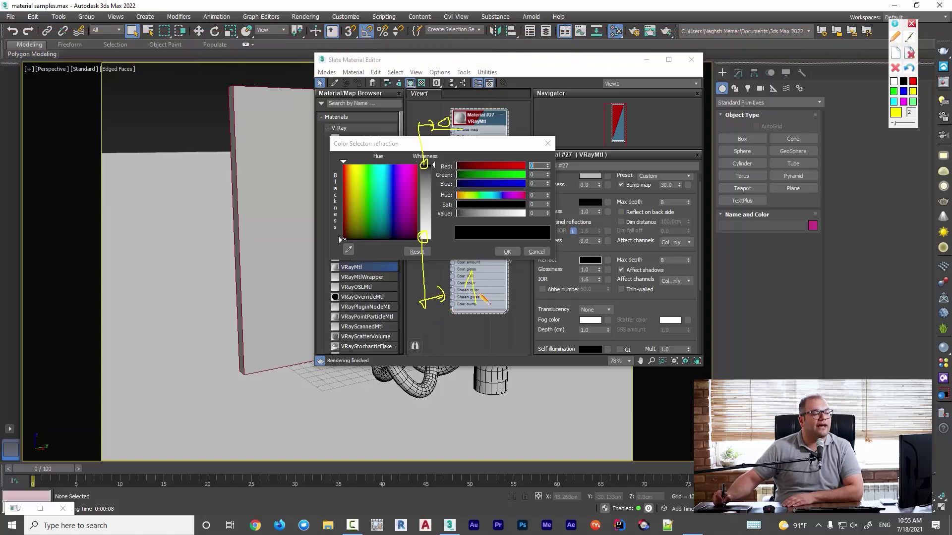
{"action": "left_click_drag", "start_coordinate": [501, 296], "coordinate": [465, 316]}
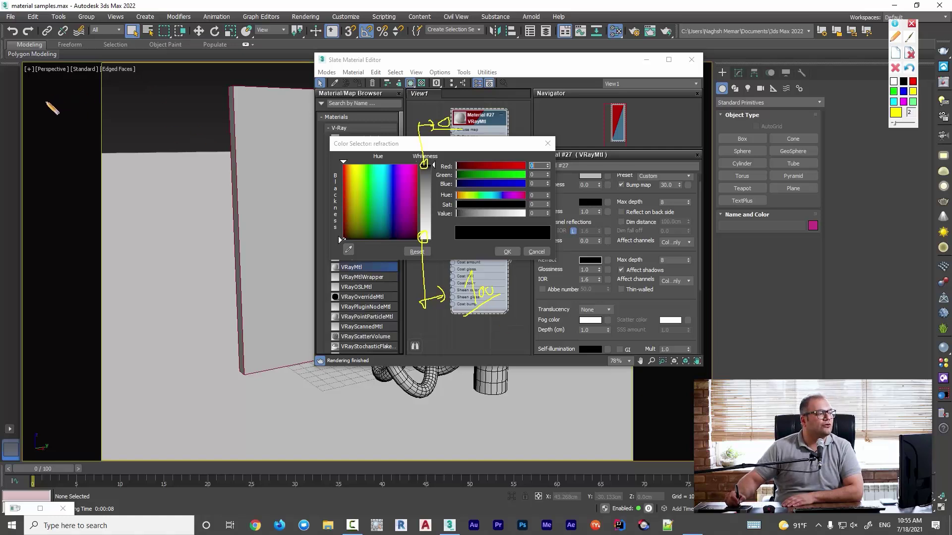
Illustrate light reaching a vertical line in the viewport with handwritten values 100 and 50, and clear all annotations
{"action": "mouse_move", "coordinate": [46, 102]}
{"action": "left_mouse_down"}
{"action": "mouse_move", "coordinate": [55, 122]}
{"action": "mouse_move", "coordinate": [75, 111]}
{"action": "mouse_move", "coordinate": [107, 186]}
{"action": "left_mouse_up"}
{"action": "left_click_drag", "start_coordinate": [68, 147], "coordinate": [94, 171]}
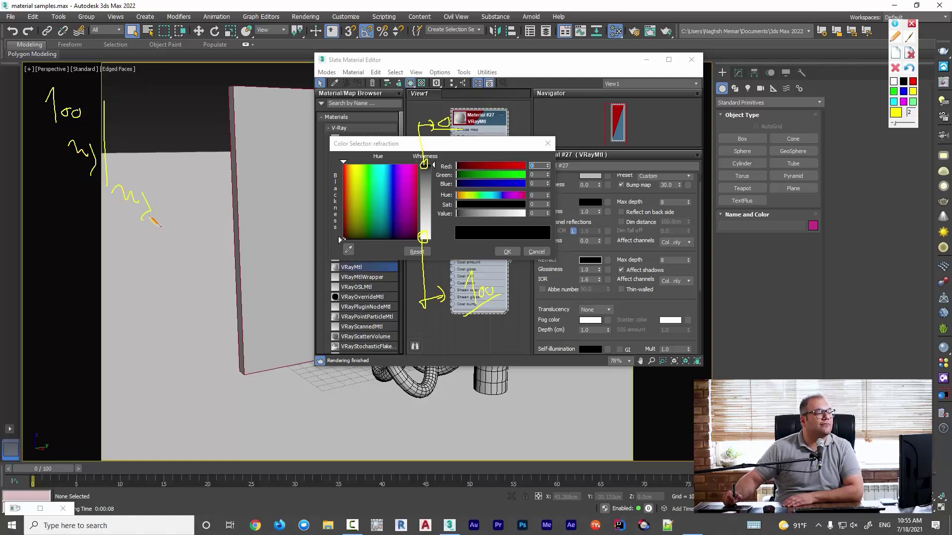
{"action": "mouse_move", "coordinate": [164, 195]}
{"action": "left_mouse_down"}
{"action": "mouse_move", "coordinate": [169, 227]}
{"action": "mouse_move", "coordinate": [181, 214]}
{"action": "left_mouse_up"}
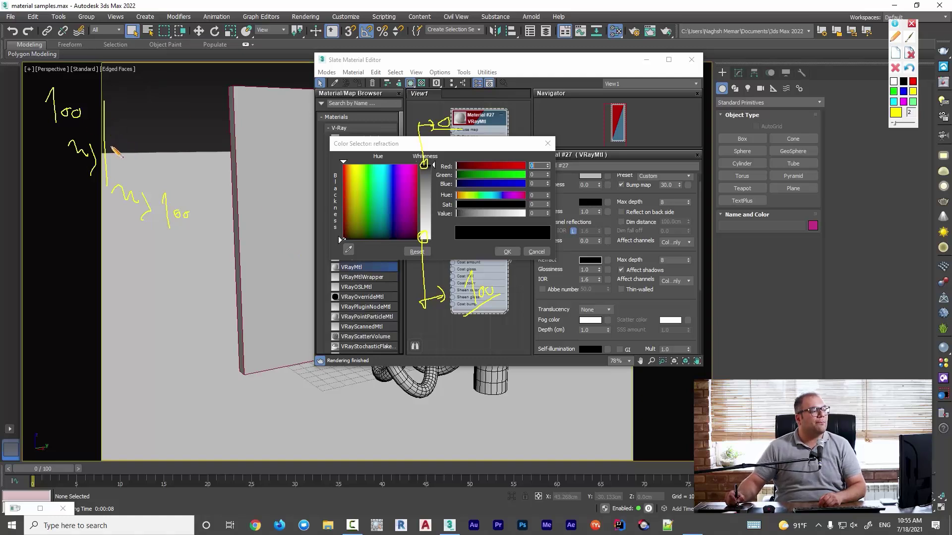
{"action": "mouse_move", "coordinate": [139, 147]}
{"action": "left_mouse_down"}
{"action": "mouse_move", "coordinate": [138, 171]}
{"action": "mouse_move", "coordinate": [179, 144]}
{"action": "mouse_move", "coordinate": [163, 168]}
{"action": "left_mouse_up"}
{"action": "left_click_drag", "start_coordinate": [164, 158], "coordinate": [180, 164]}
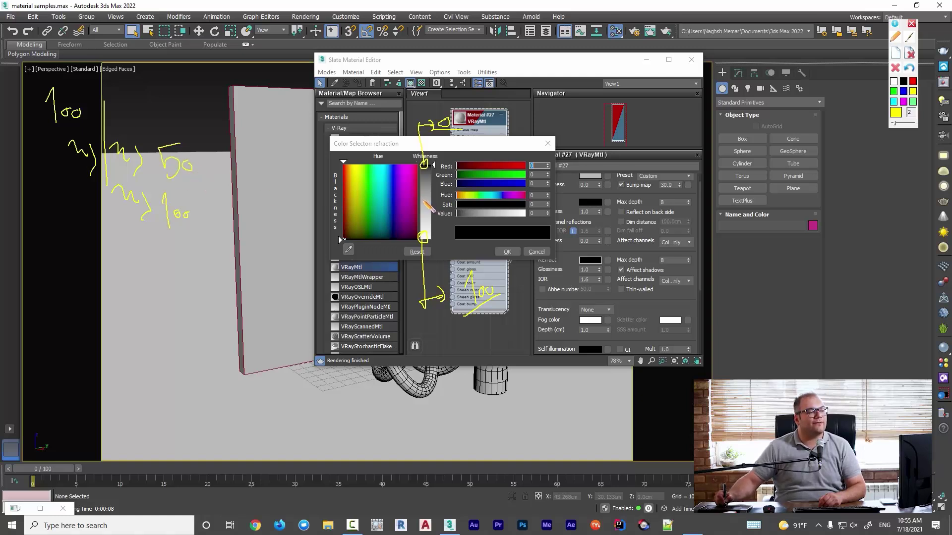
{"action": "left_click_drag", "start_coordinate": [427, 197], "coordinate": [427, 205]}
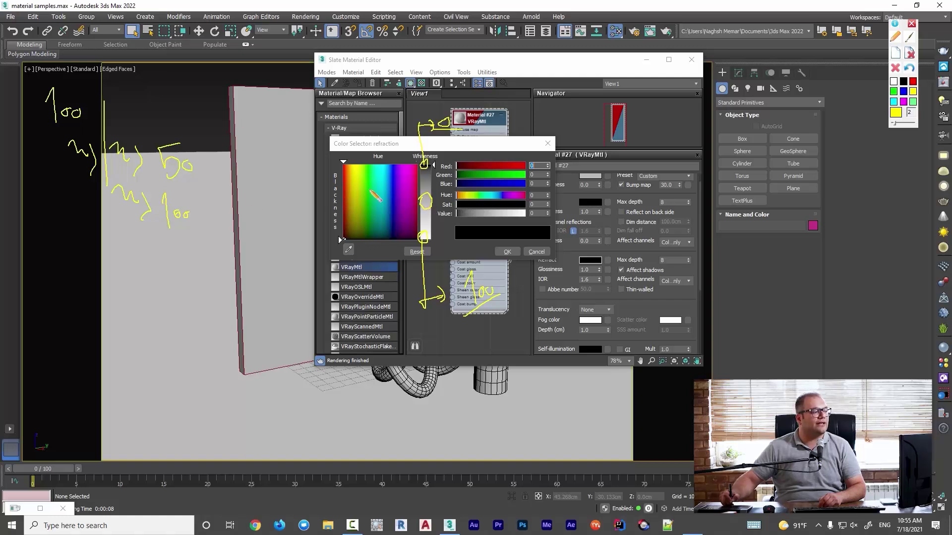
{"action": "mouse_move", "coordinate": [98, 183]}
{"action": "left_mouse_down"}
{"action": "mouse_move", "coordinate": [72, 188]}
{"action": "mouse_move", "coordinate": [81, 218]}
{"action": "left_mouse_up"}
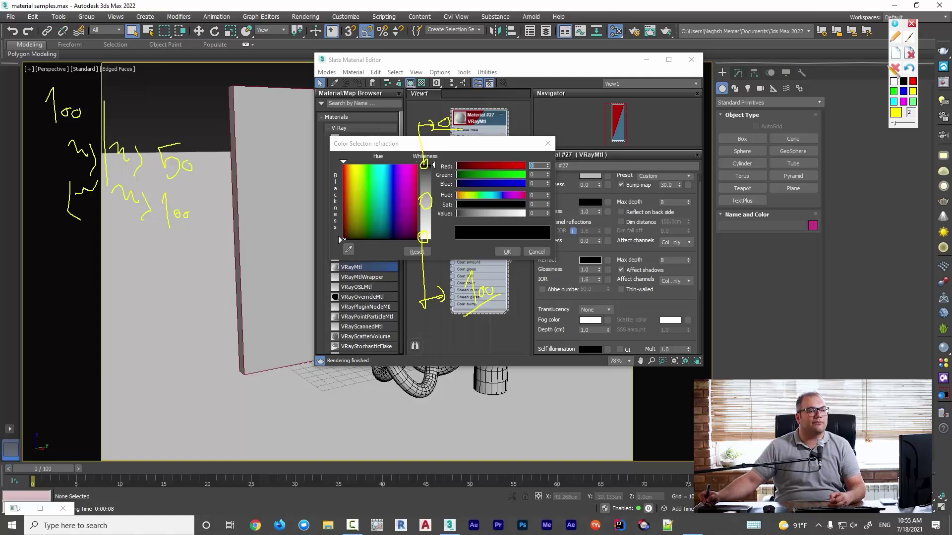
{"action": "left_click", "coordinate": [893, 69]}
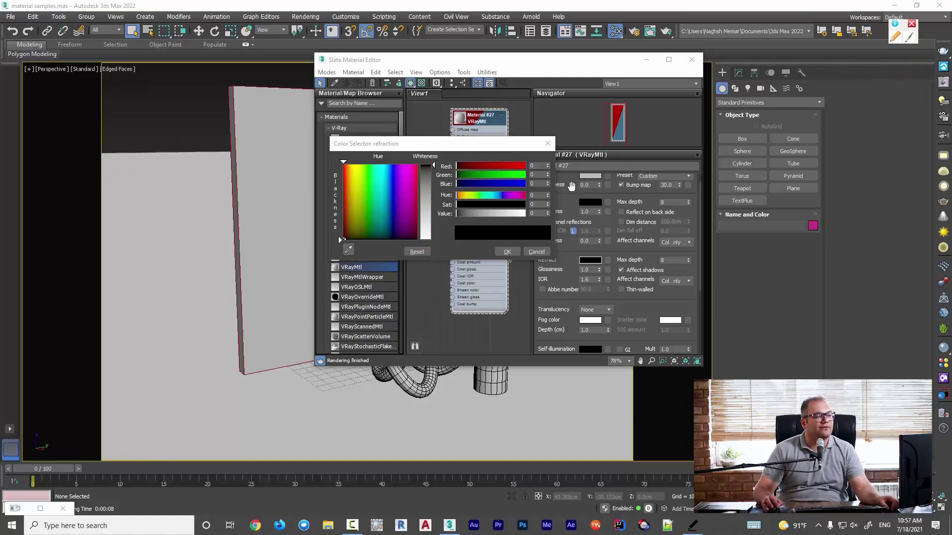
Compare the Diffuse, Reflect and Refract colours of Material #27 in the colour selector
{"action": "left_click_drag", "start_coordinate": [436, 143], "coordinate": [409, 141]}
{"action": "left_click_drag", "start_coordinate": [570, 183], "coordinate": [559, 207]}
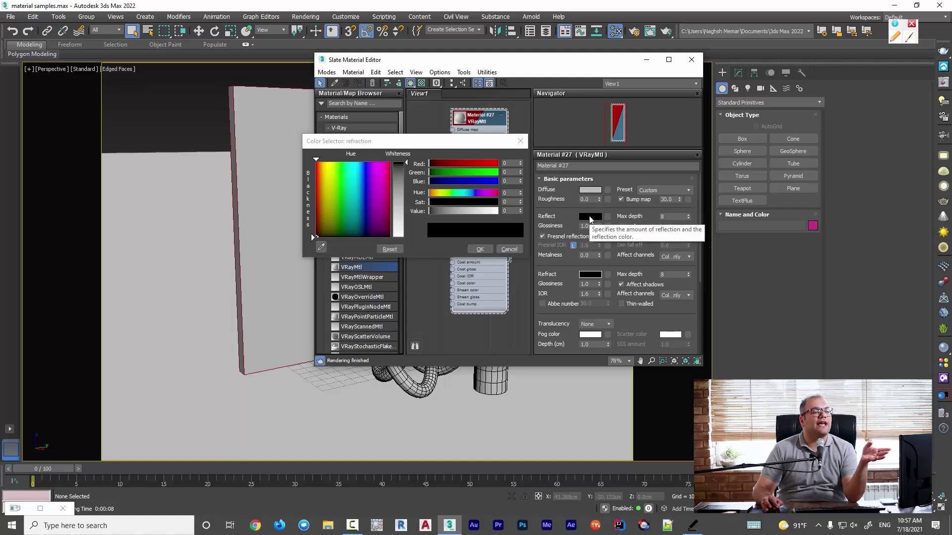
{"action": "left_click", "coordinate": [599, 192]}
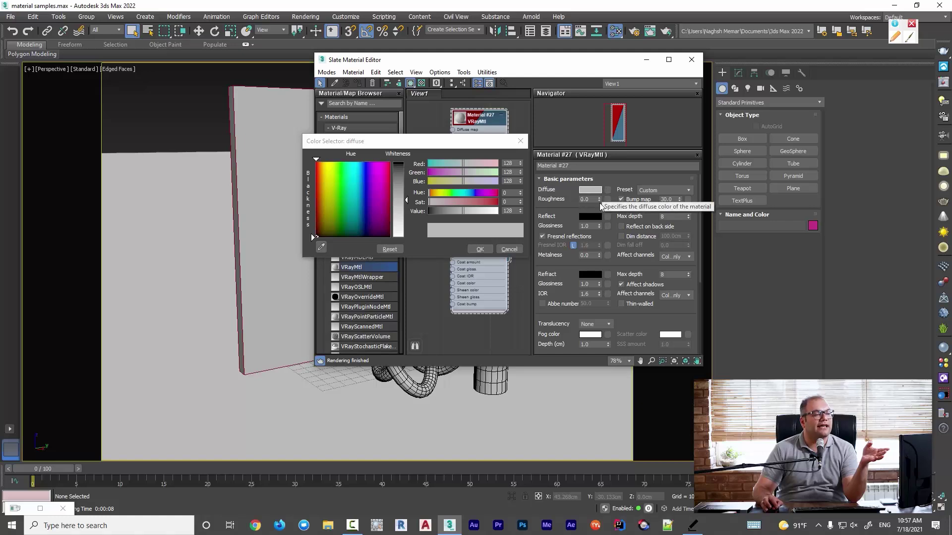
{"action": "left_click", "coordinate": [594, 217]}
{"action": "left_click", "coordinate": [588, 275]}
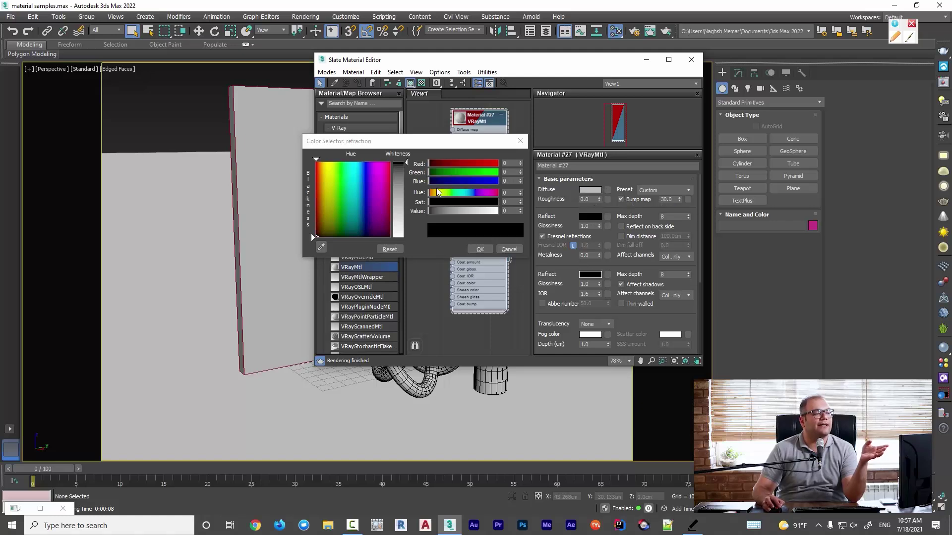
Set the diffuse colour of Material #27 to a saturated blue with RGB 0, 107, 190
{"action": "left_click", "coordinate": [591, 190]}
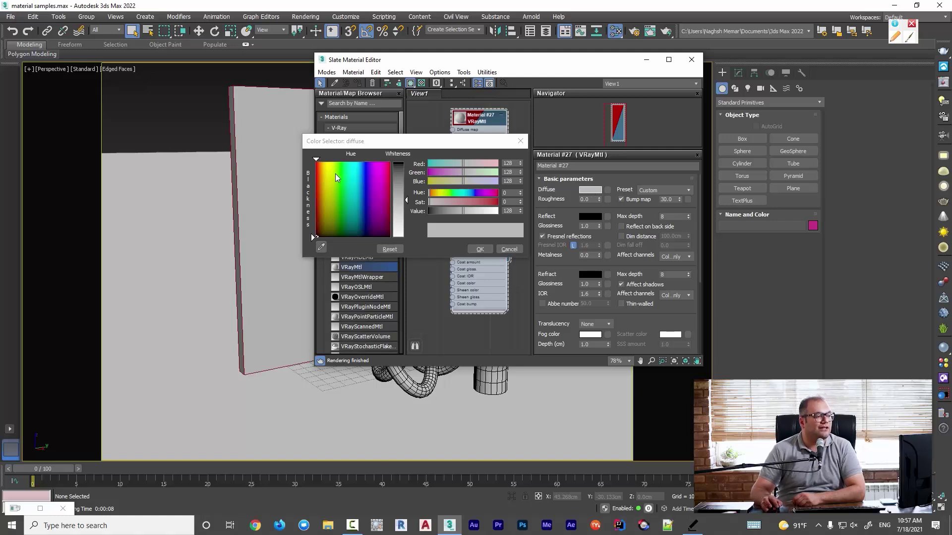
{"action": "left_click", "coordinate": [355, 171]}
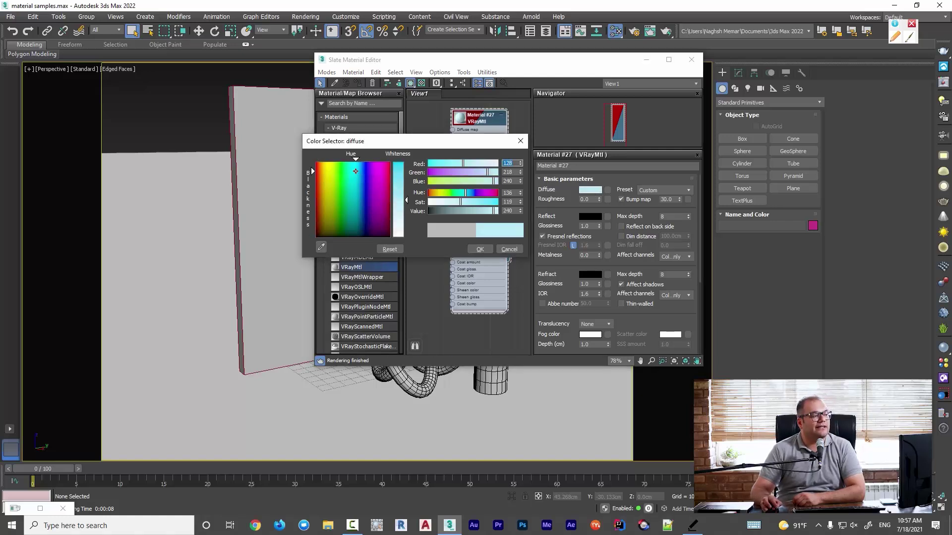
{"action": "left_click", "coordinate": [404, 165]}
{"action": "left_click_drag", "start_coordinate": [490, 215], "coordinate": [469, 196]}
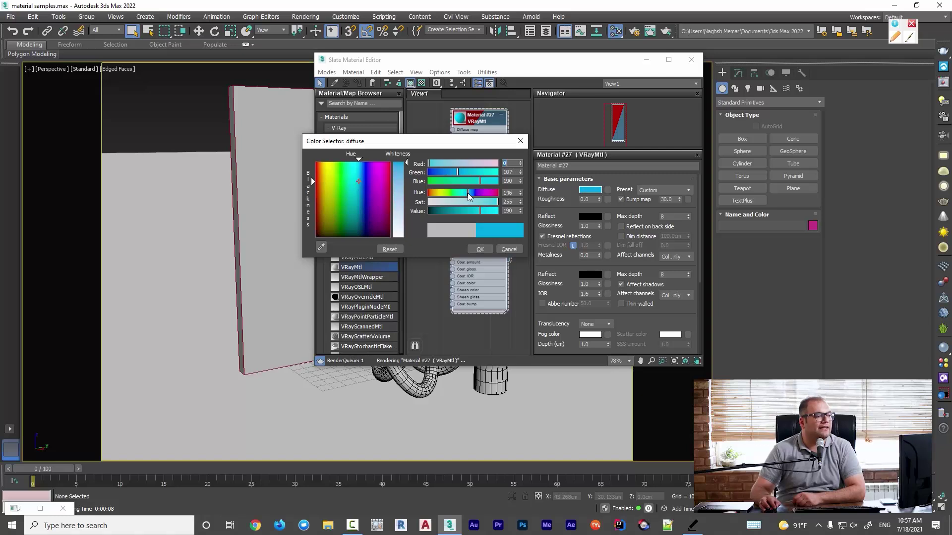
{"action": "left_click", "coordinate": [472, 249]}
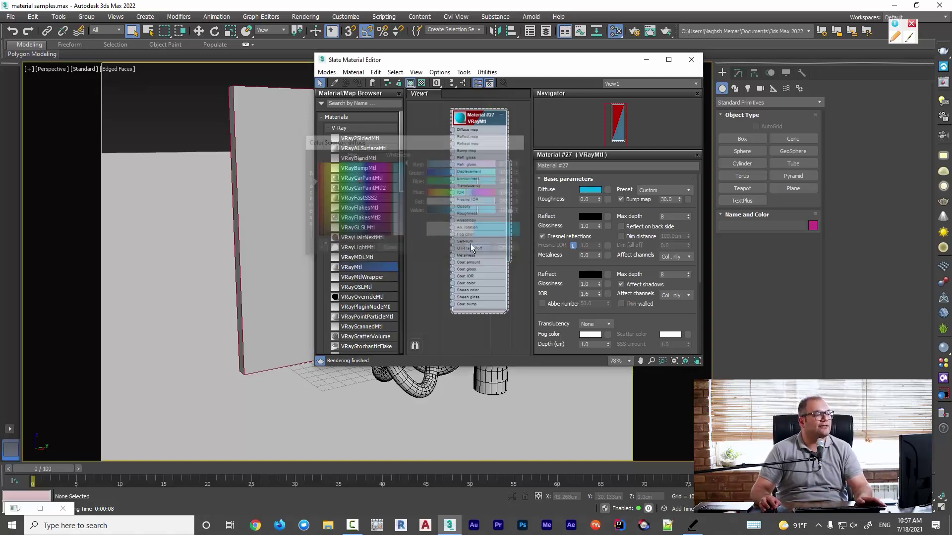
Assign Material #27 to the middle panel of the wall in the perspective viewport
{"action": "left_click_drag", "start_coordinate": [460, 60], "coordinate": [571, 61]}
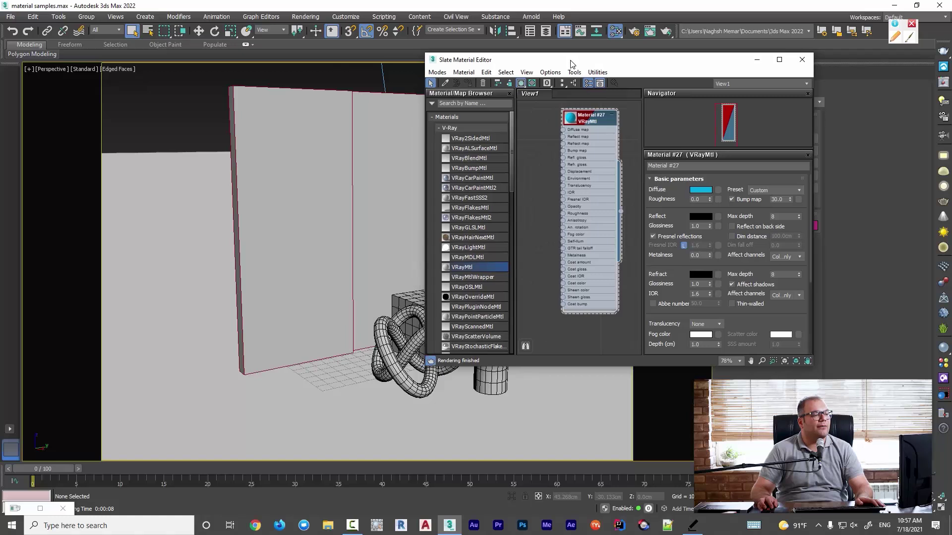
{"action": "left_click_drag", "start_coordinate": [621, 210], "coordinate": [387, 159]}
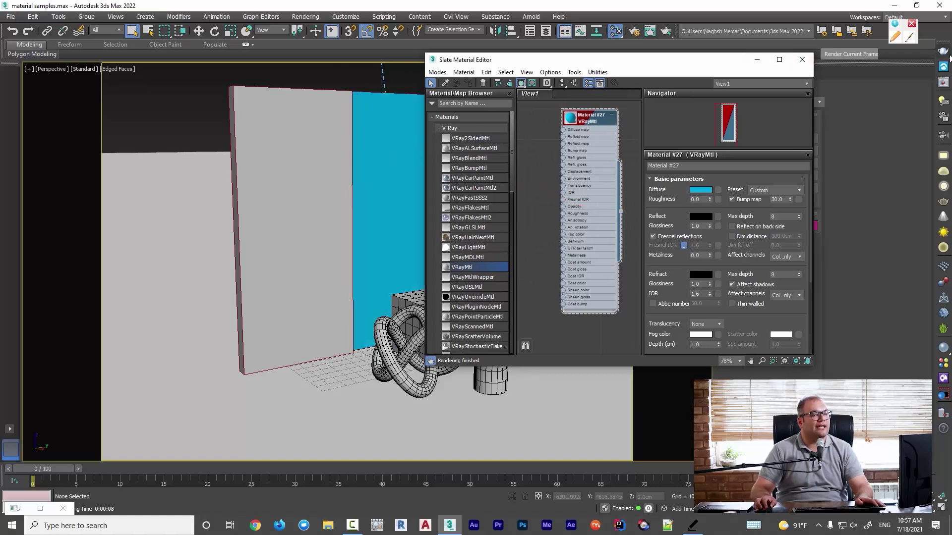
Start an interactive render in the V-Ray Frame Buffer and place it beside the material's parameters
{"action": "left_click", "coordinate": [942, 85]}
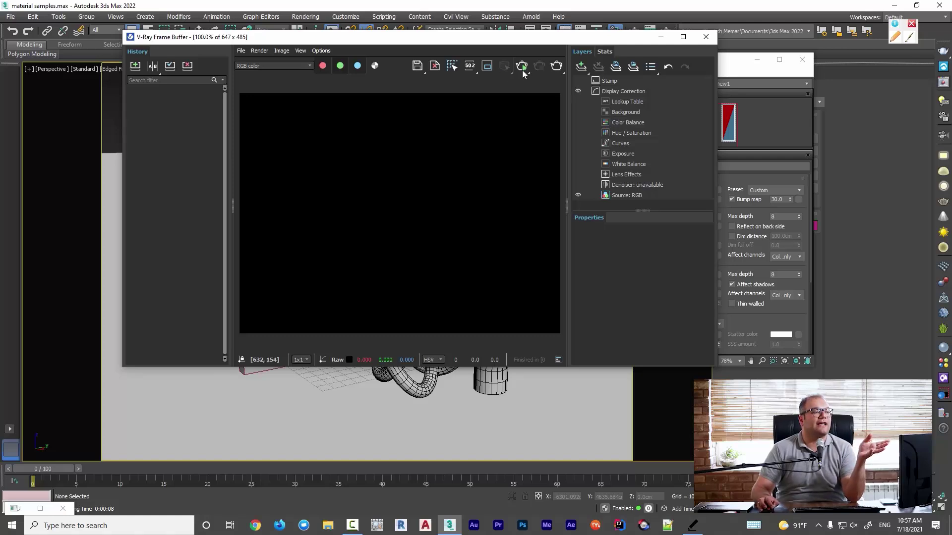
{"action": "left_click", "coordinate": [523, 71]}
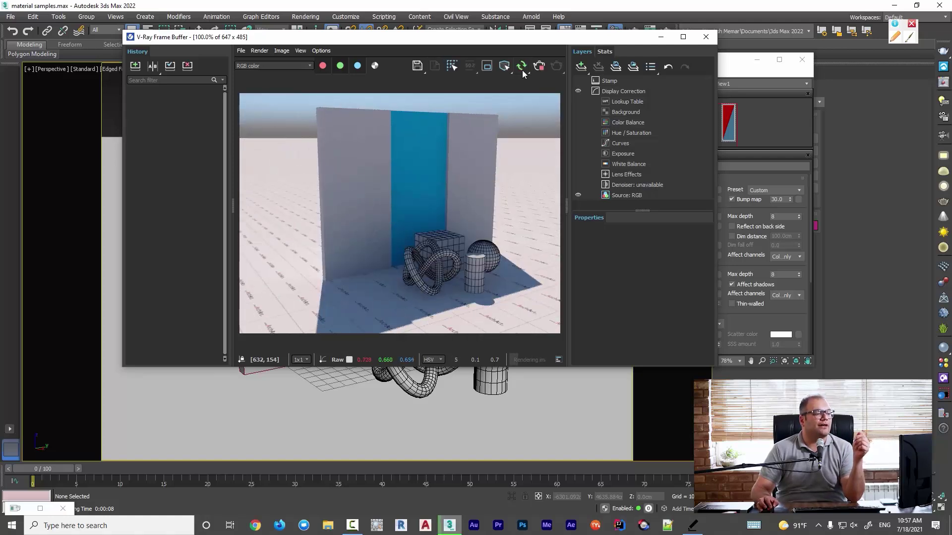
{"action": "left_click_drag", "start_coordinate": [500, 46], "coordinate": [381, 82]}
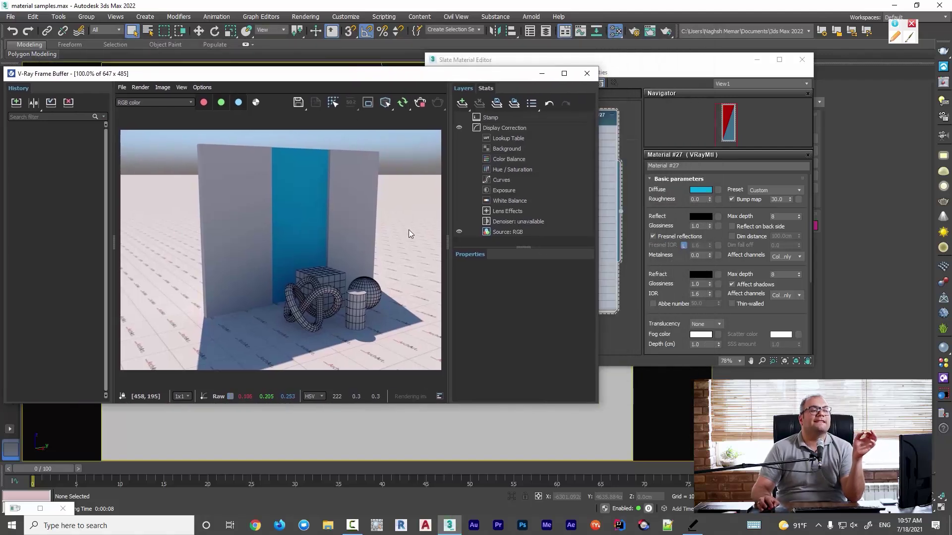
Set the refraction colour of Material #27 to pure white, value 255
{"action": "left_click", "coordinate": [700, 276]}
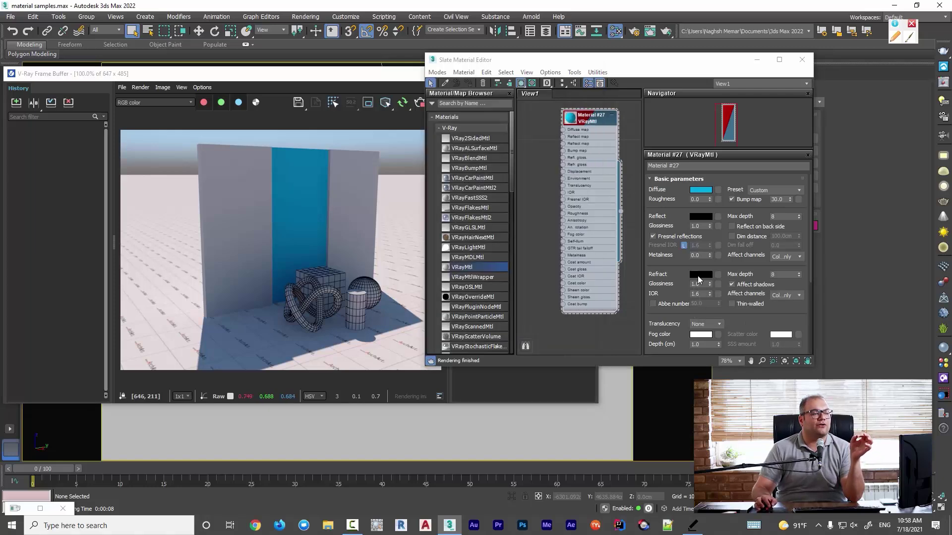
{"action": "left_click_drag", "start_coordinate": [521, 140], "coordinate": [609, 129]}
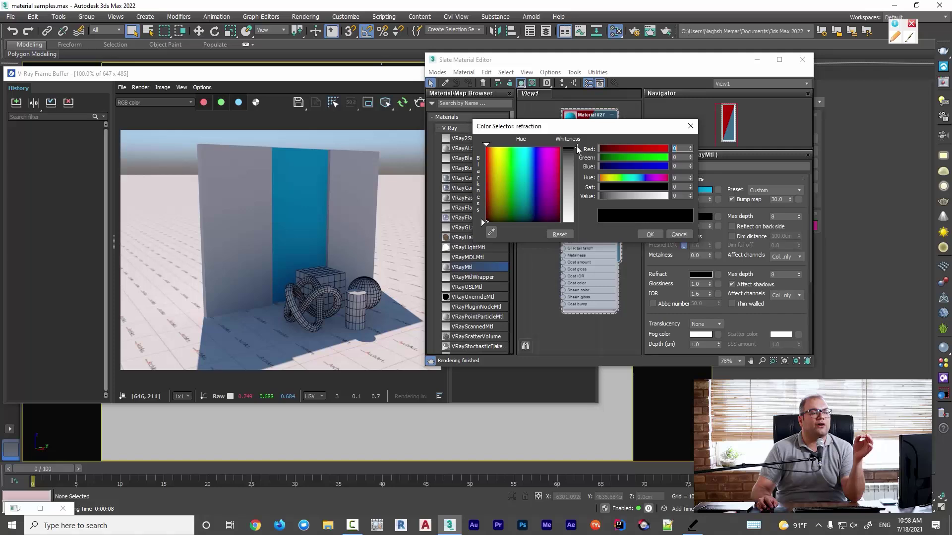
{"action": "left_click_drag", "start_coordinate": [576, 146], "coordinate": [565, 222]}
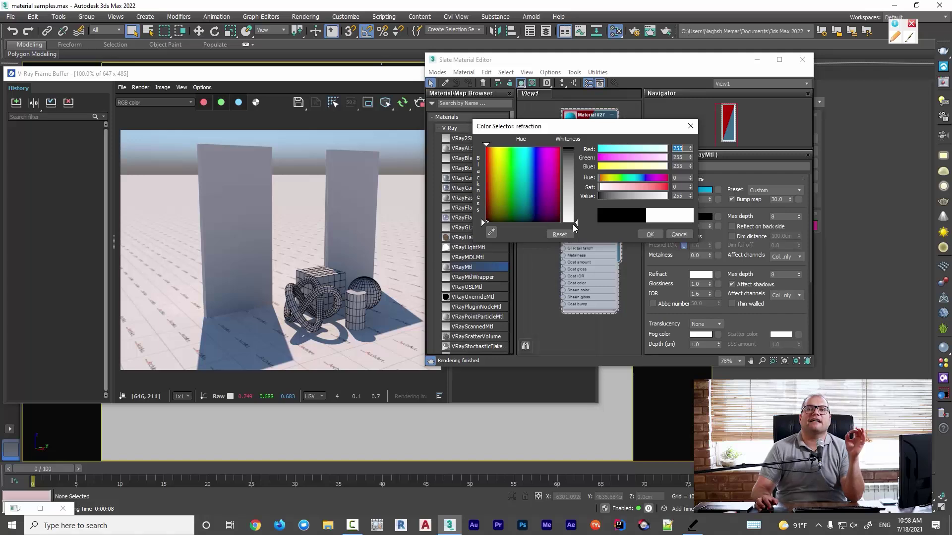
Examine the wall's middle panel and the wireframe objects in the render at 200% against the refraction colour setting
{"action": "left_click", "coordinate": [311, 306]}
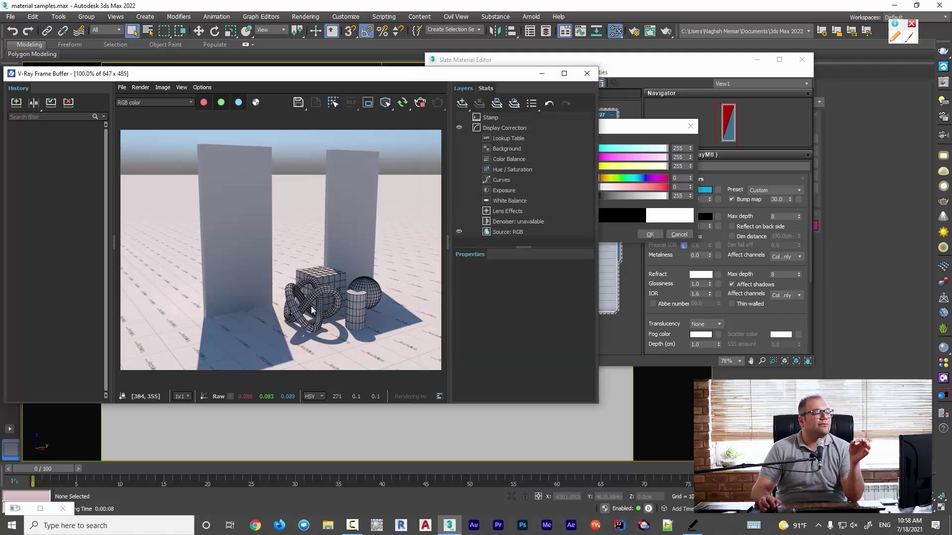
{"action": "scroll", "coordinate": [313, 304], "scroll_direction": "up", "scroll_amount": 1}
{"action": "middle_click_drag", "start_coordinate": [321, 299], "coordinate": [294, 225]}
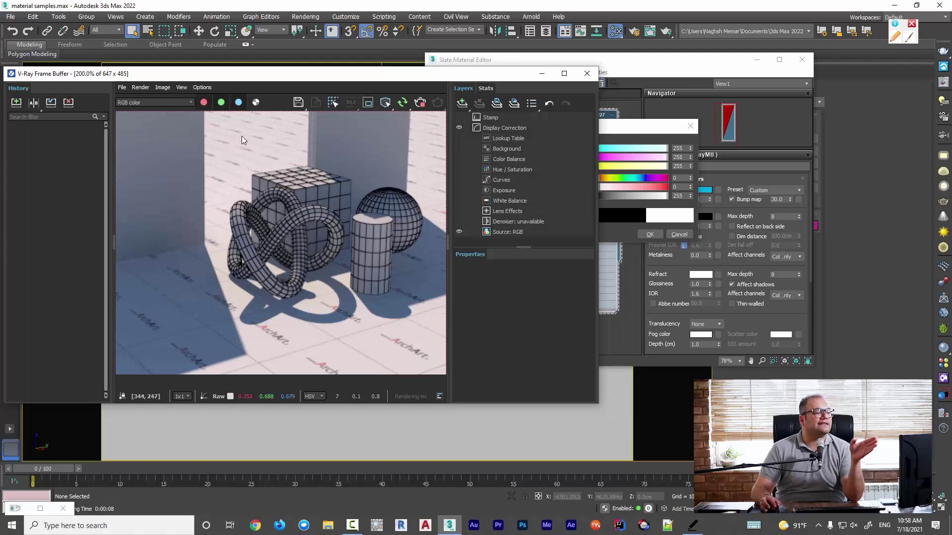
{"action": "left_click", "coordinate": [618, 129]}
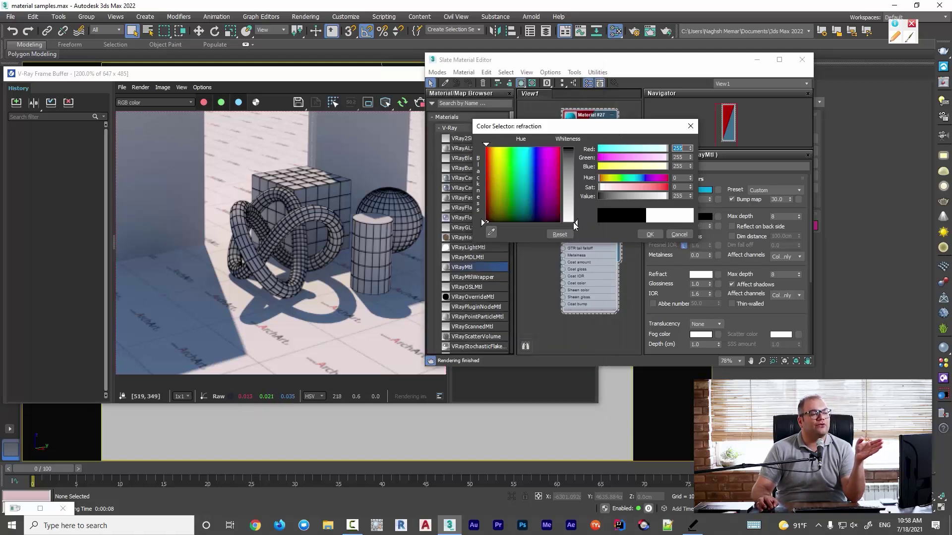
{"action": "left_click", "coordinate": [338, 170]}
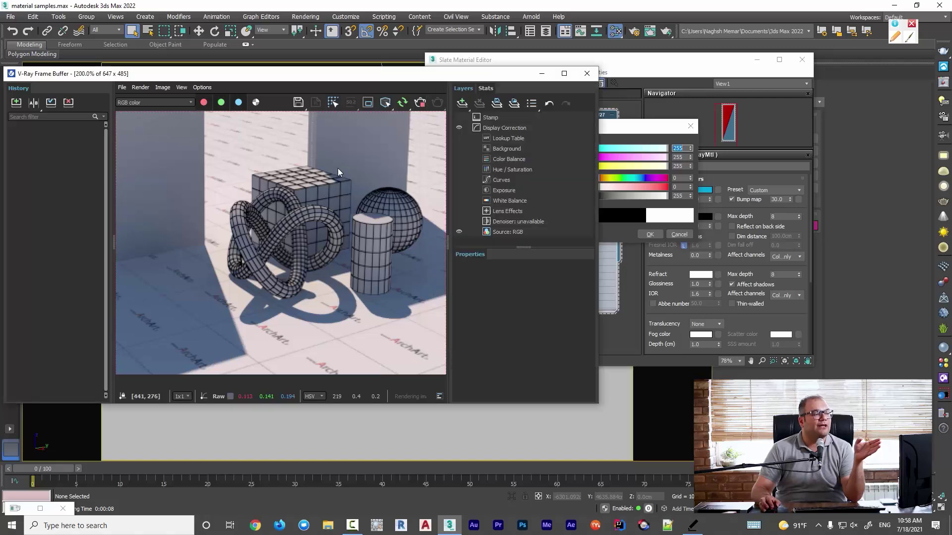
{"action": "left_click_drag", "start_coordinate": [337, 168], "coordinate": [350, 222]}
{"action": "left_click", "coordinate": [628, 145]}
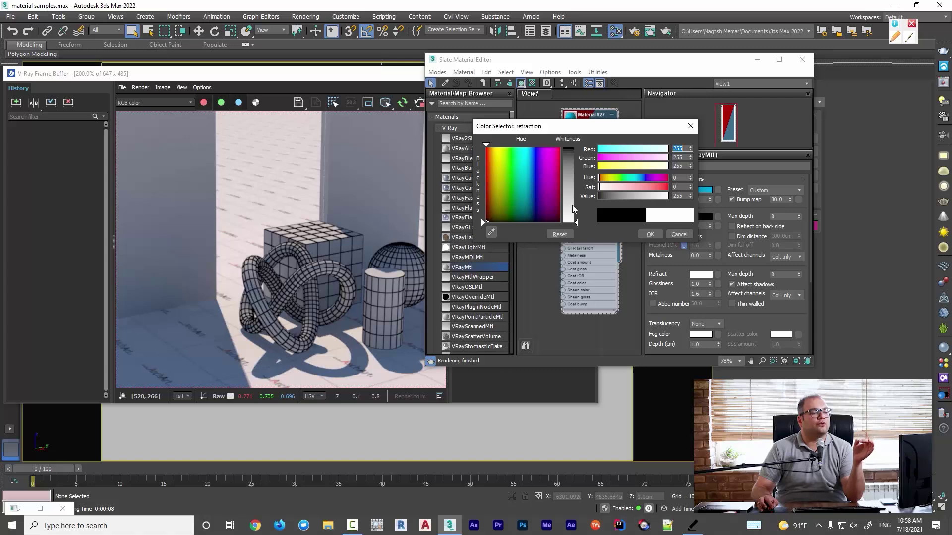
Darken the refraction colour of Material #27 in stages to values 195, 104 and finally 0 (black)
{"action": "left_click", "coordinate": [573, 206]}
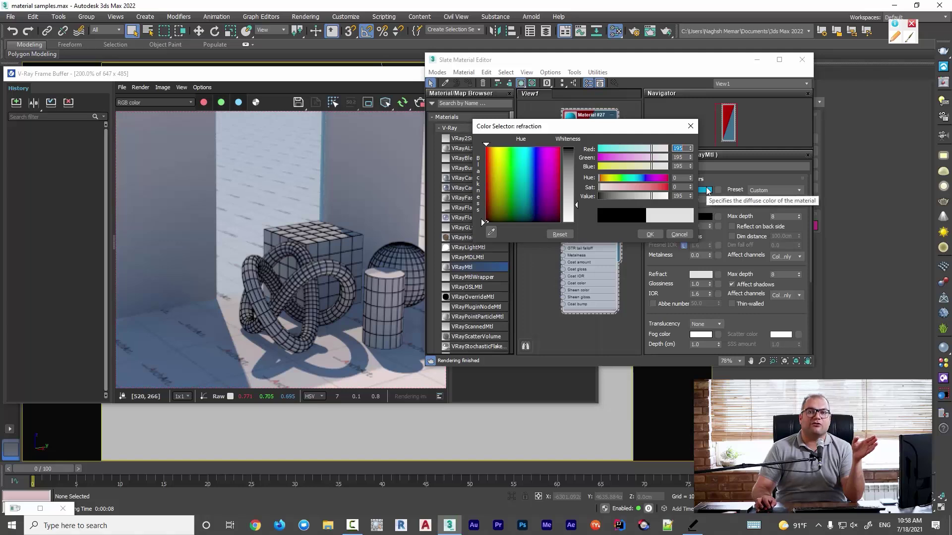
{"action": "left_click", "coordinate": [573, 177]}
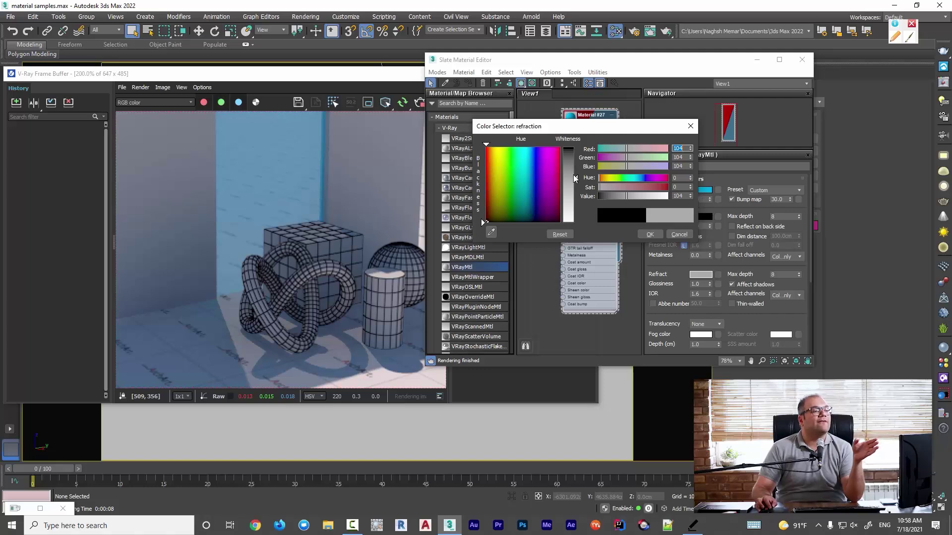
{"action": "left_click_drag", "start_coordinate": [573, 175], "coordinate": [572, 150]}
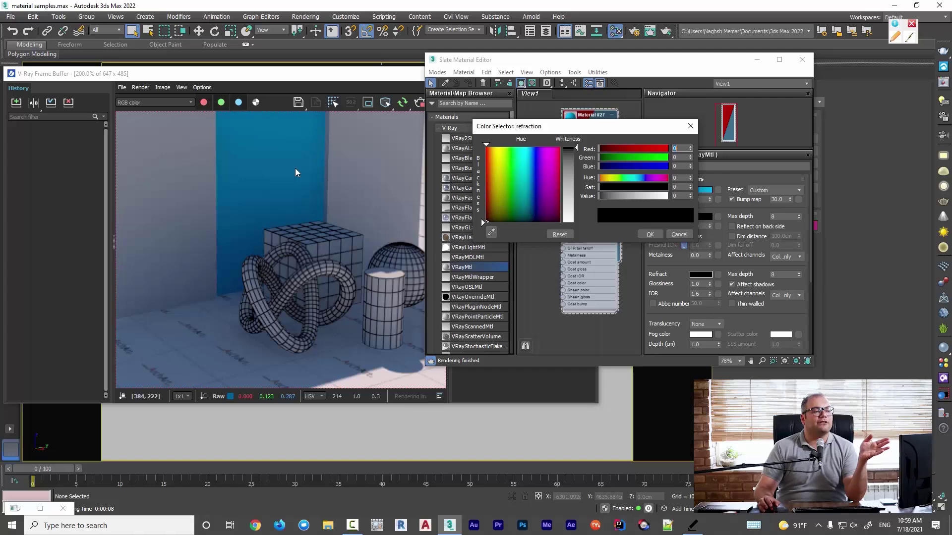
Lighten the refraction colour of Material #27 to grey value 149 and return it to black (0)
{"action": "left_click", "coordinate": [572, 192]}
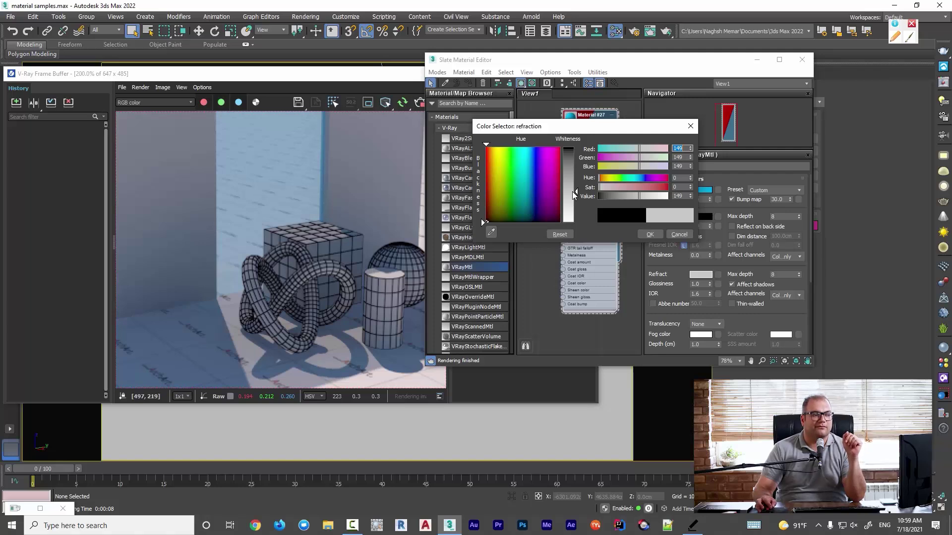
{"action": "left_click_drag", "start_coordinate": [572, 191], "coordinate": [574, 148]}
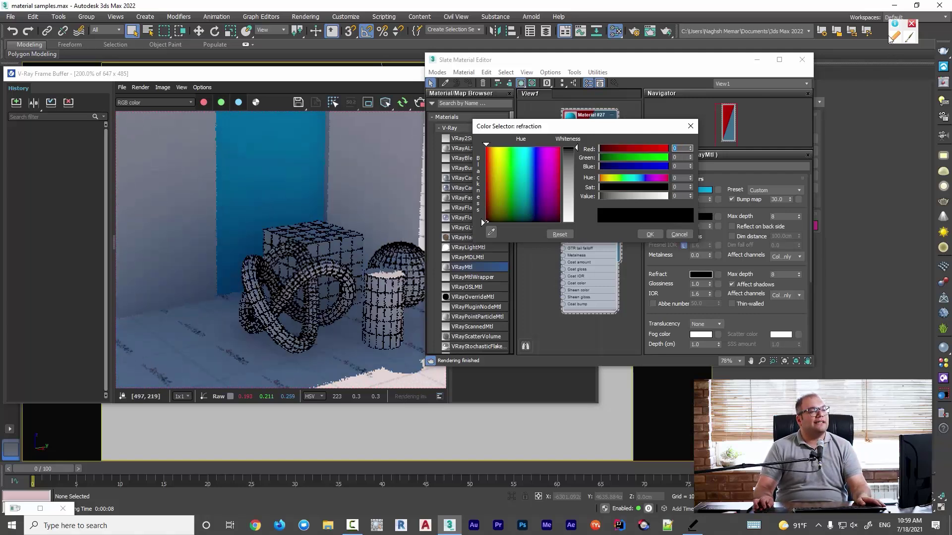
Annotate the screen below the render in yellow pen with the Persian words for black, marked 0, and white, marked 100
{"action": "left_click", "coordinate": [893, 37]}
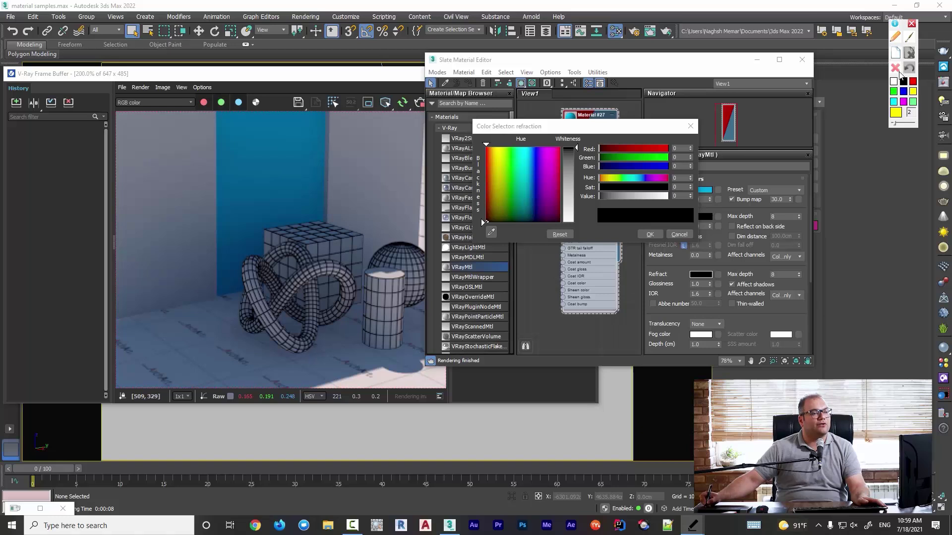
{"action": "left_click", "coordinate": [895, 37]}
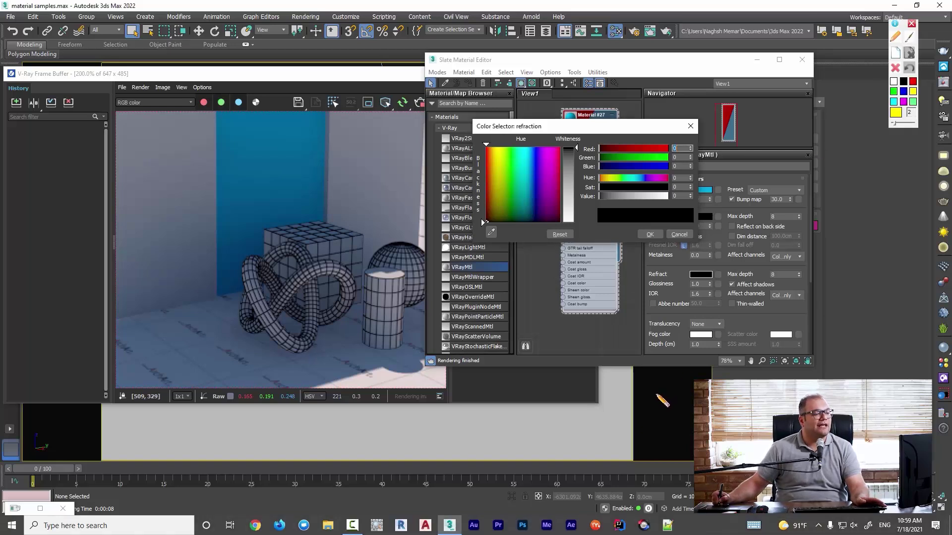
{"action": "mouse_move", "coordinate": [619, 411]}
{"action": "left_mouse_down"}
{"action": "mouse_move", "coordinate": [601, 404]}
{"action": "mouse_move", "coordinate": [582, 421]}
{"action": "left_mouse_up"}
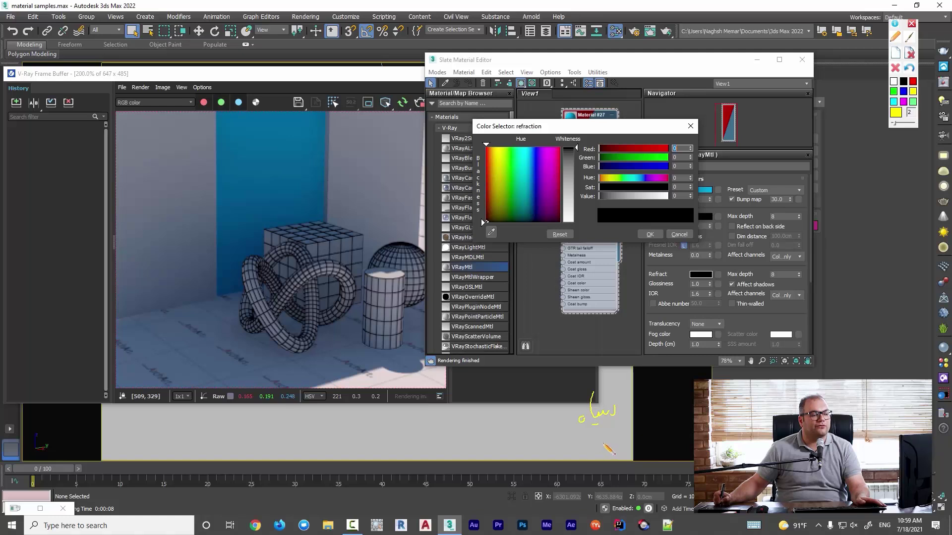
{"action": "left_click_drag", "start_coordinate": [603, 448], "coordinate": [601, 448]}
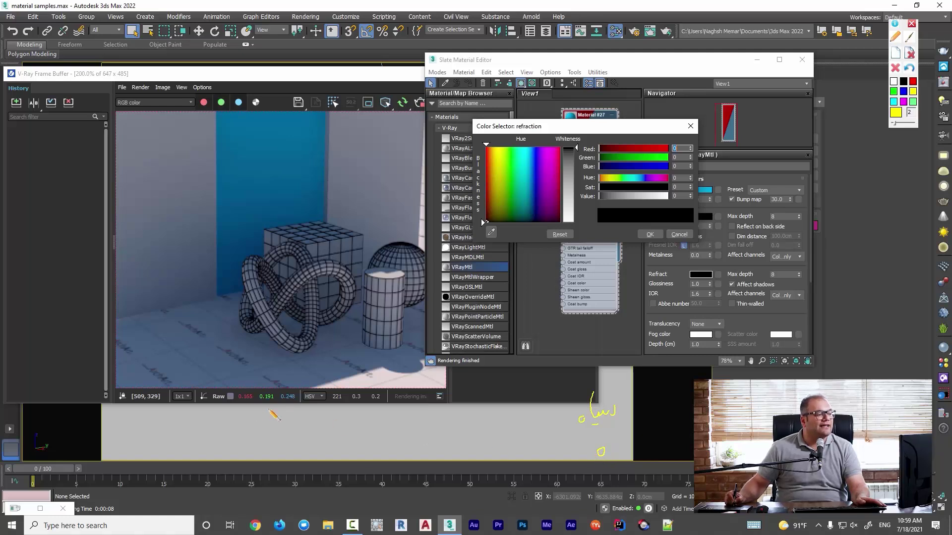
{"action": "mouse_move", "coordinate": [244, 404]}
{"action": "left_mouse_down"}
{"action": "mouse_move", "coordinate": [211, 406]}
{"action": "mouse_move", "coordinate": [219, 397]}
{"action": "mouse_move", "coordinate": [194, 412]}
{"action": "mouse_move", "coordinate": [213, 419]}
{"action": "mouse_move", "coordinate": [201, 458]}
{"action": "mouse_move", "coordinate": [222, 447]}
{"action": "left_mouse_up"}
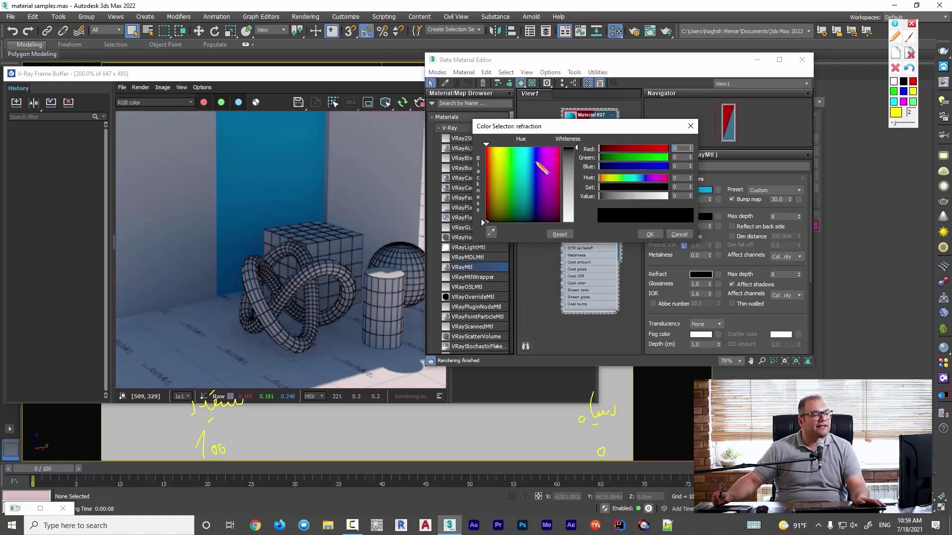
Circle sample hues in the colour selector, label them between black and white, mark the hue range with a double arrow, and clear all annotations
{"action": "left_click_drag", "start_coordinate": [537, 163], "coordinate": [538, 160]}
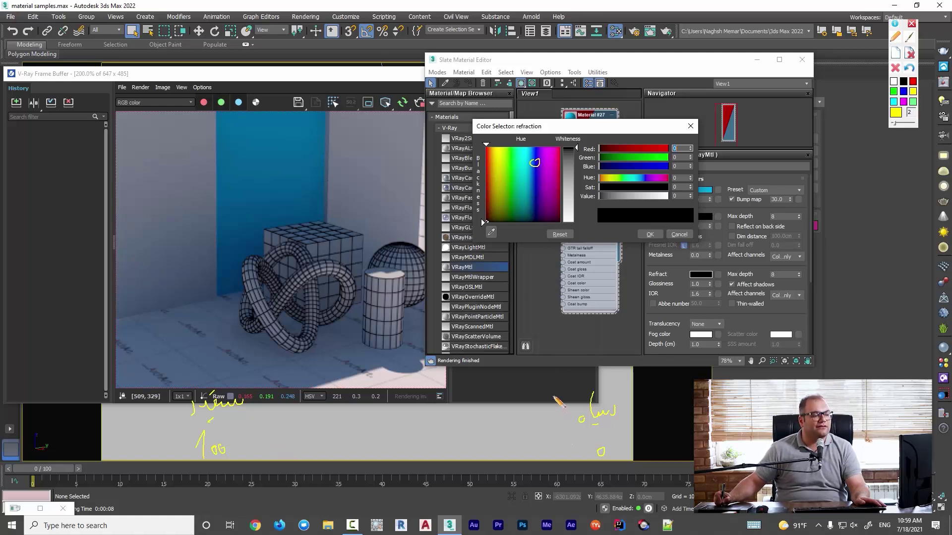
{"action": "mouse_move", "coordinate": [560, 377]}
{"action": "left_mouse_down"}
{"action": "mouse_move", "coordinate": [544, 392]}
{"action": "mouse_move", "coordinate": [541, 437]}
{"action": "left_mouse_up"}
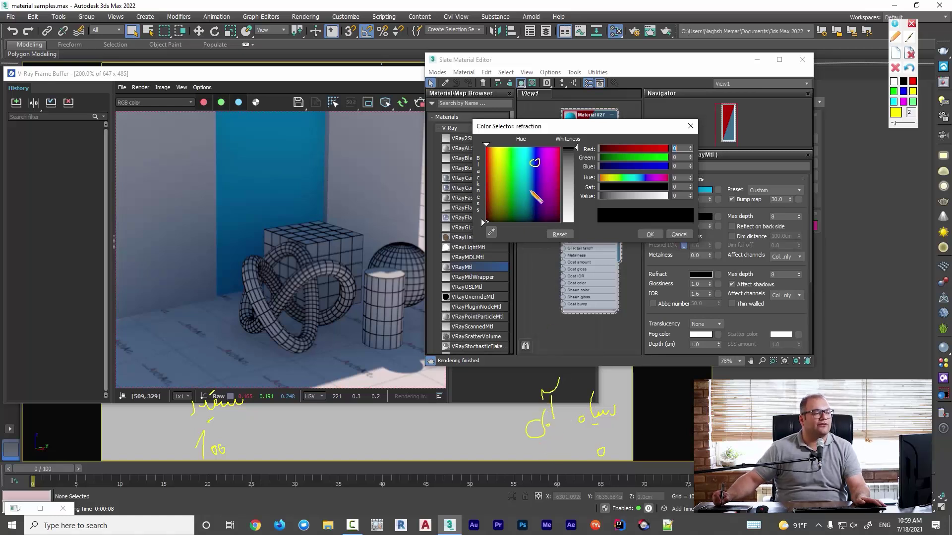
{"action": "left_click_drag", "start_coordinate": [498, 163], "coordinate": [496, 172]}
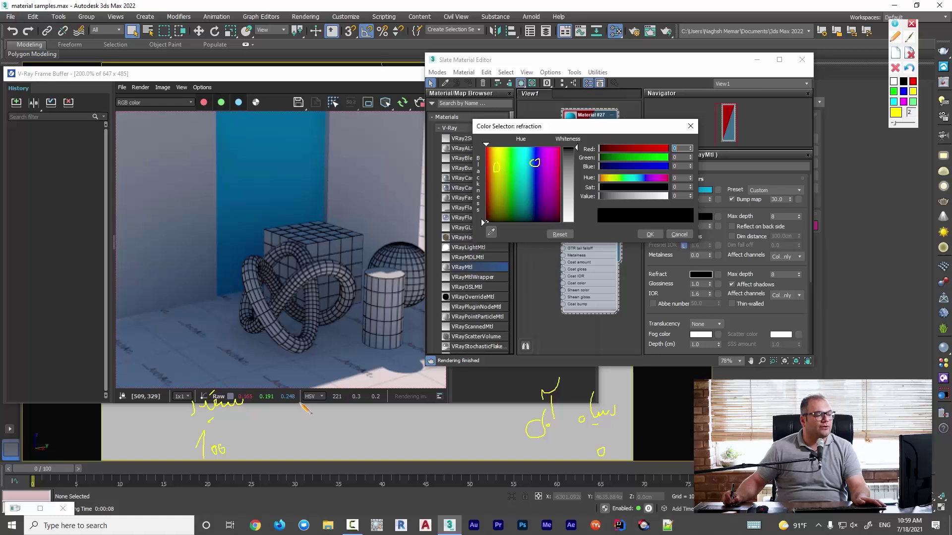
{"action": "left_click_drag", "start_coordinate": [308, 399], "coordinate": [300, 421]}
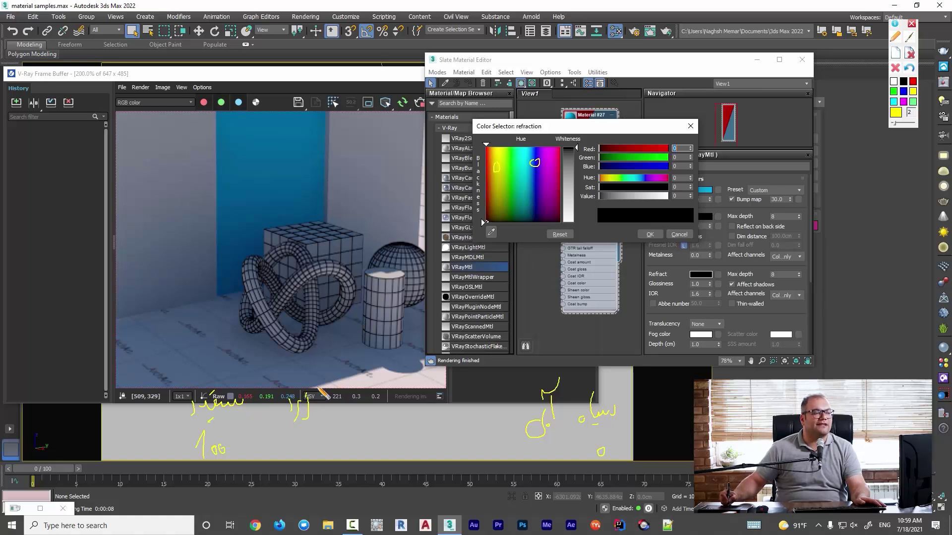
{"action": "left_click_drag", "start_coordinate": [518, 164], "coordinate": [522, 167]}
{"action": "mouse_move", "coordinate": [471, 408]}
{"action": "left_mouse_down"}
{"action": "mouse_move", "coordinate": [443, 429]}
{"action": "mouse_move", "coordinate": [449, 413]}
{"action": "mouse_move", "coordinate": [408, 422]}
{"action": "mouse_move", "coordinate": [402, 446]}
{"action": "left_mouse_up"}
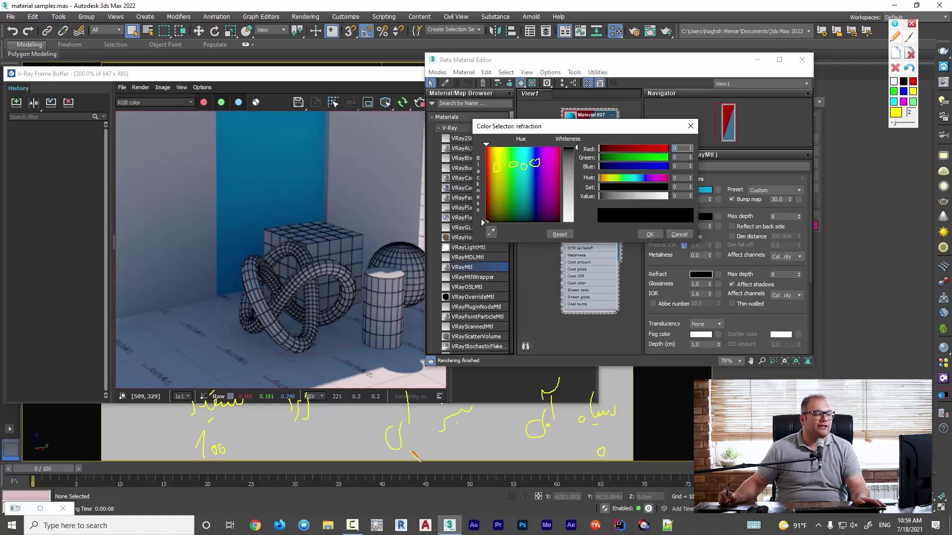
{"action": "mouse_move", "coordinate": [492, 181]}
{"action": "left_mouse_down"}
{"action": "mouse_move", "coordinate": [487, 194]}
{"action": "mouse_move", "coordinate": [554, 188]}
{"action": "mouse_move", "coordinate": [548, 194]}
{"action": "left_mouse_up"}
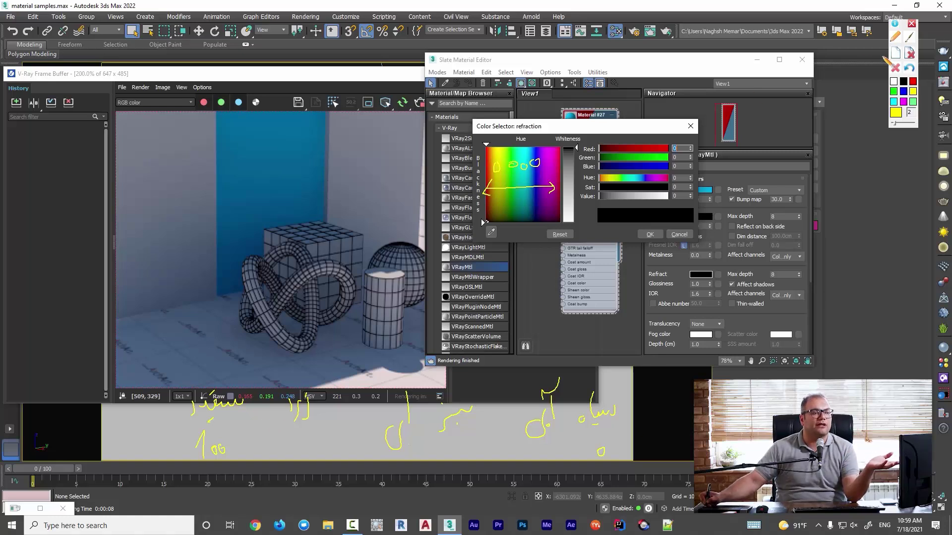
{"action": "left_click", "coordinate": [896, 68]}
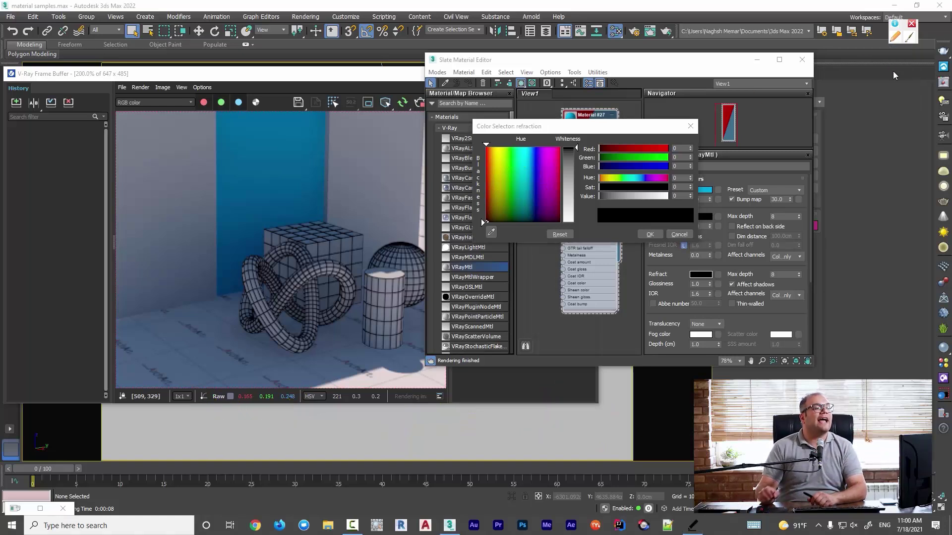
Try violet-blue, yellow, green, cyan and blue as the refraction colour of Material #27, comparing the panel in the interactive render
{"action": "left_click", "coordinate": [537, 157]}
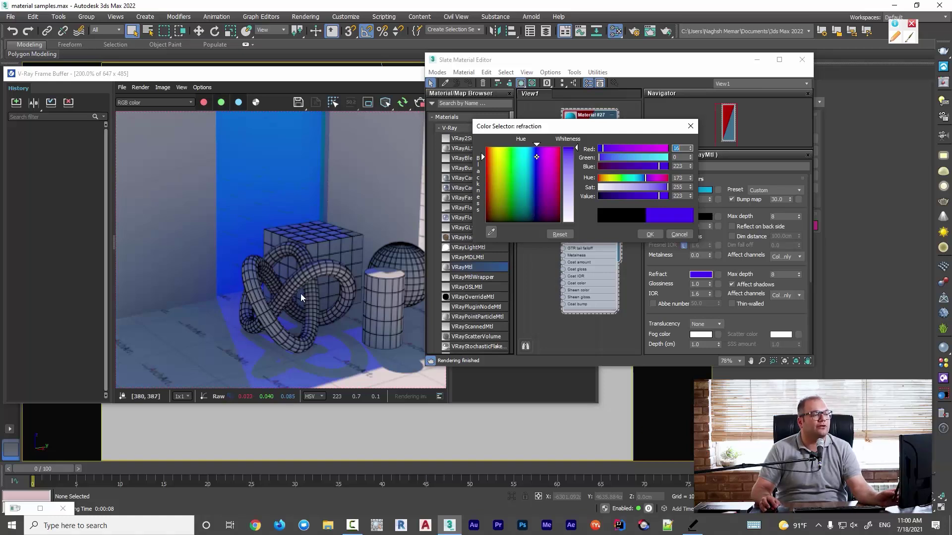
{"action": "left_click", "coordinate": [499, 158]}
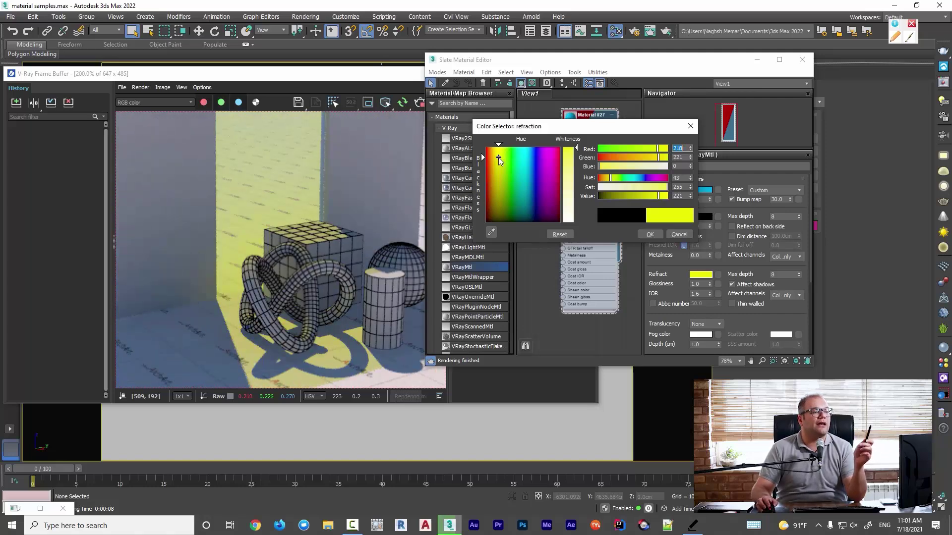
{"action": "left_click", "coordinate": [510, 159]}
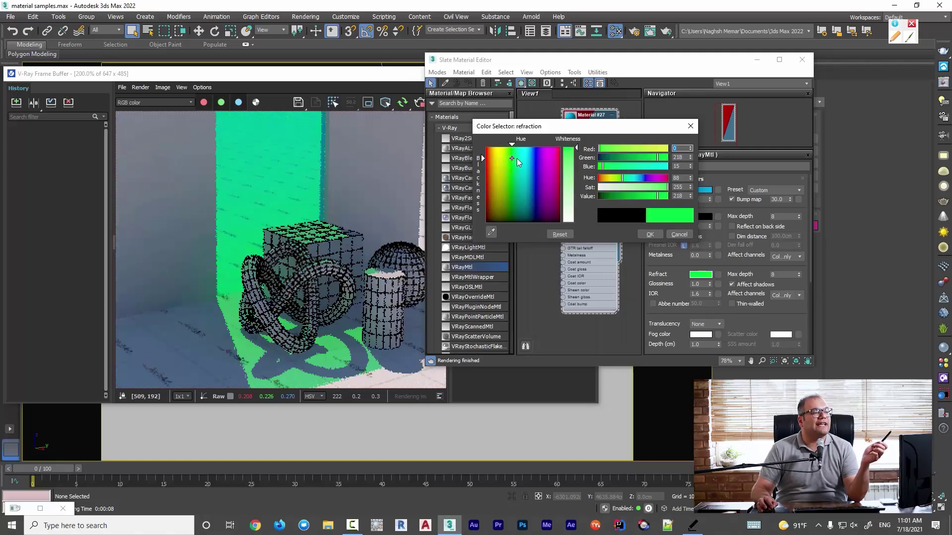
{"action": "left_click", "coordinate": [528, 159]}
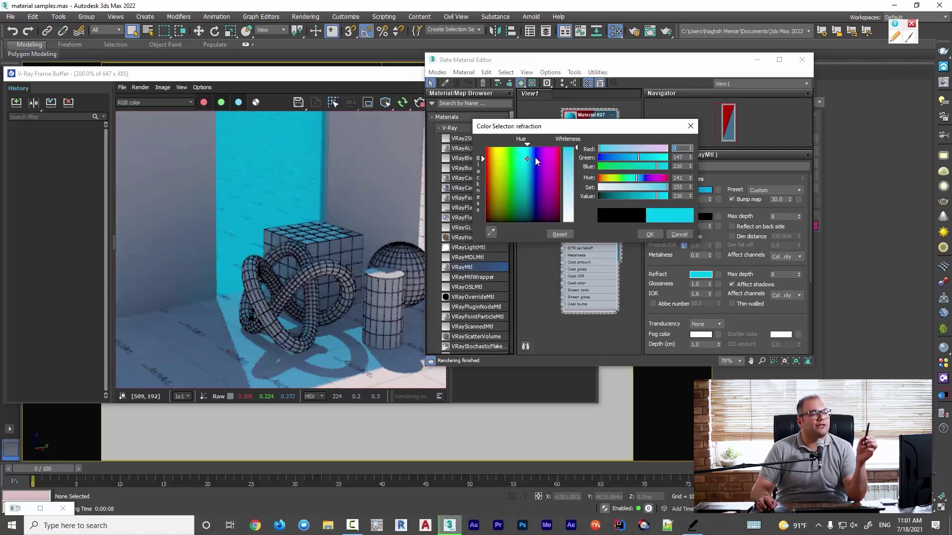
{"action": "left_click", "coordinate": [535, 158]}
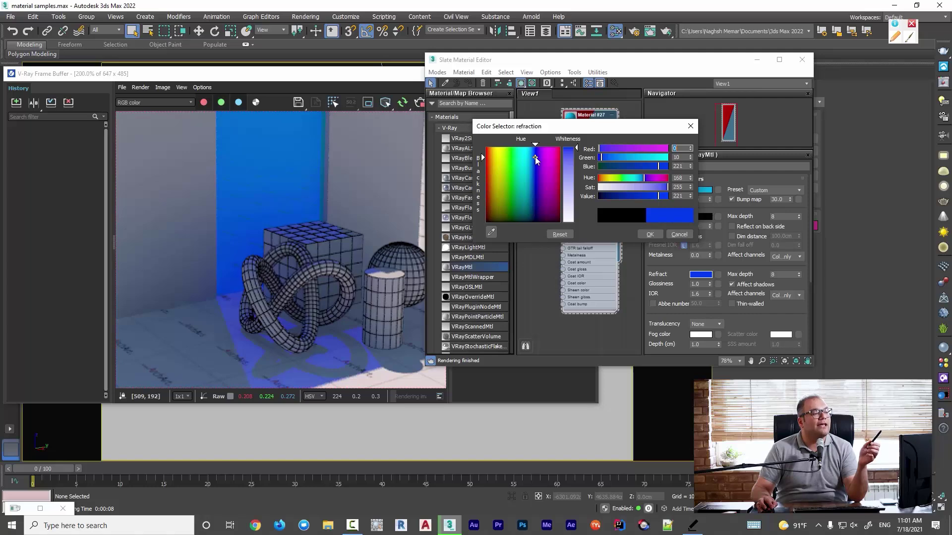
Change the refraction colour from a yellow sample to pure red (255, 0, 0) and accept it
{"action": "left_click", "coordinate": [497, 158]}
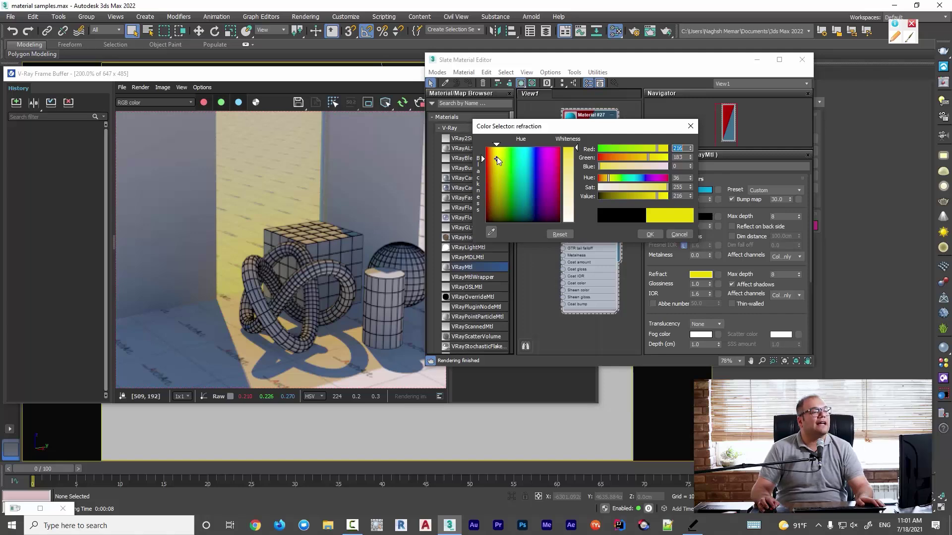
{"action": "left_click_drag", "start_coordinate": [497, 156], "coordinate": [486, 147]}
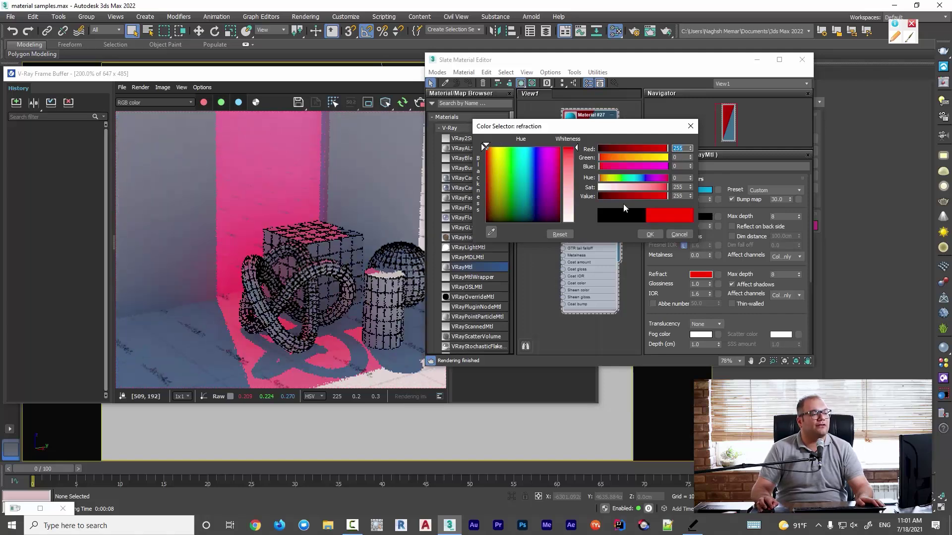
{"action": "left_click", "coordinate": [650, 235]}
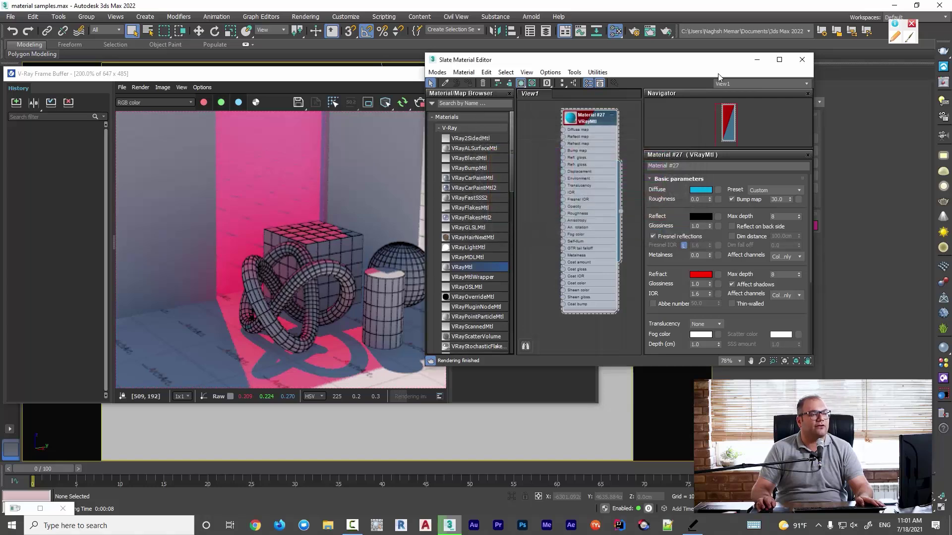
Close the Slate Material Editor and move the V-Ray Frame Buffer aside to uncover the perspective viewport
{"action": "left_click", "coordinate": [806, 62]}
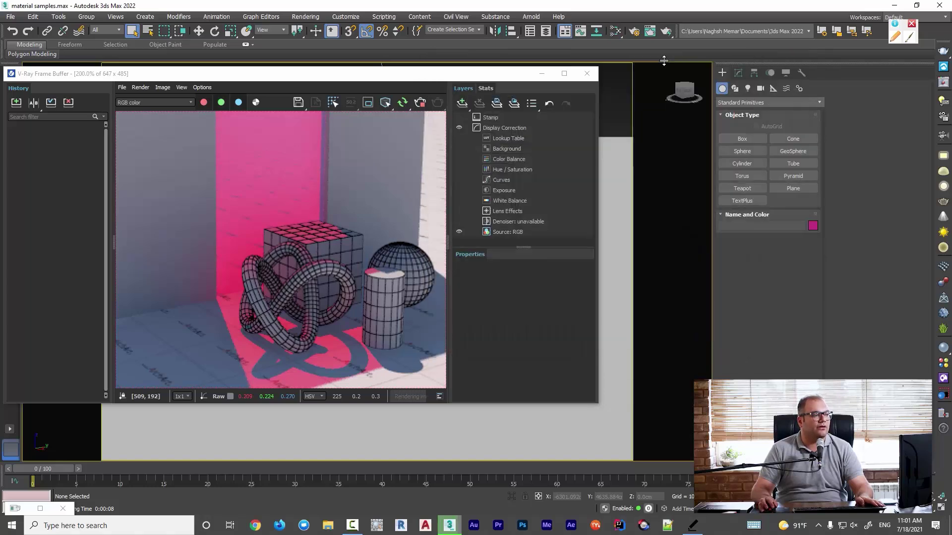
{"action": "left_click_drag", "start_coordinate": [457, 78], "coordinate": [797, 71]}
{"action": "left_click_drag", "start_coordinate": [667, 69], "coordinate": [768, 63]}
Examine the wall's middle panel and the objects behind it from the opposite side of the wall in the interactive render
{"action": "scroll", "coordinate": [383, 252], "scroll_direction": "down", "scroll_amount": 3}
{"action": "middle_click_drag", "start_coordinate": [383, 251], "coordinate": [441, 278], "text": "alt"}
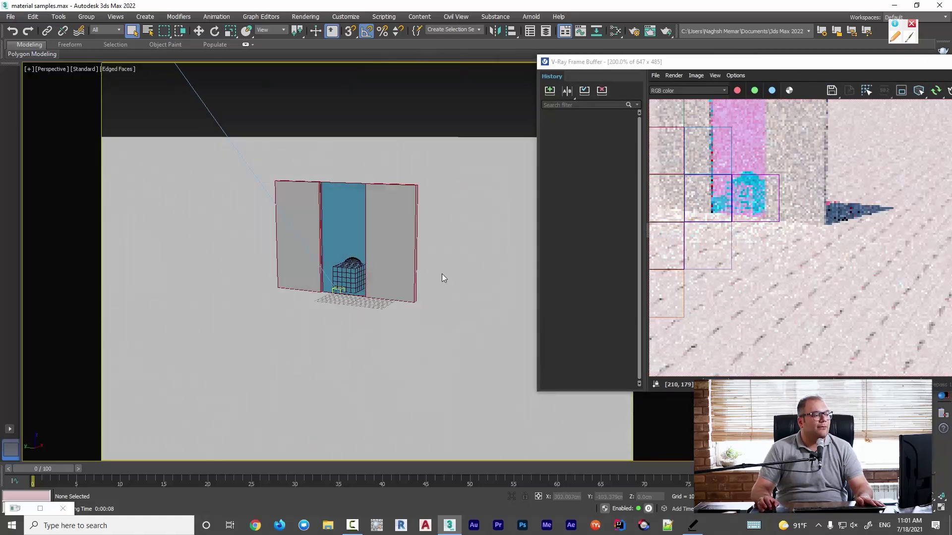
{"action": "scroll", "coordinate": [421, 276], "scroll_direction": "up", "scroll_amount": 5}
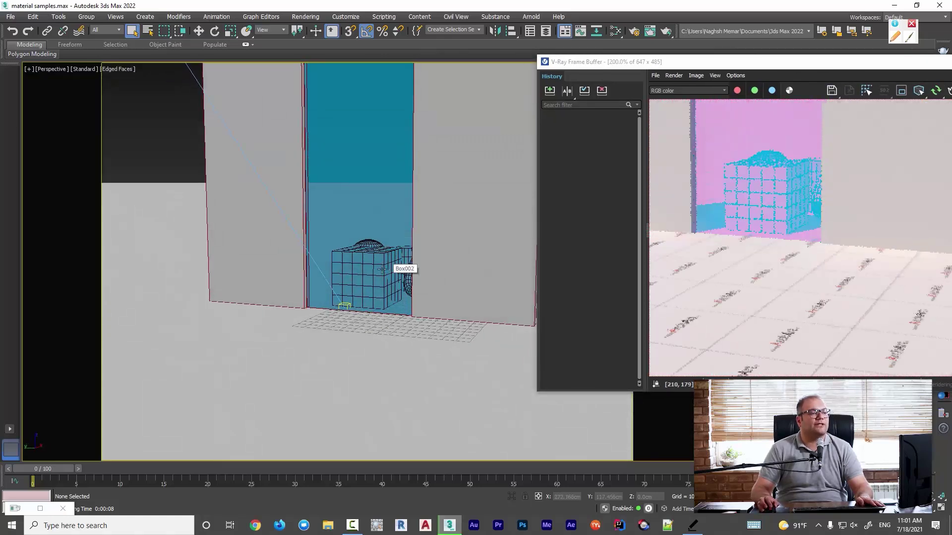
{"action": "scroll", "coordinate": [398, 267], "scroll_direction": "down", "scroll_amount": 3}
{"action": "middle_click_drag", "start_coordinate": [379, 297], "coordinate": [360, 299], "text": "alt"}
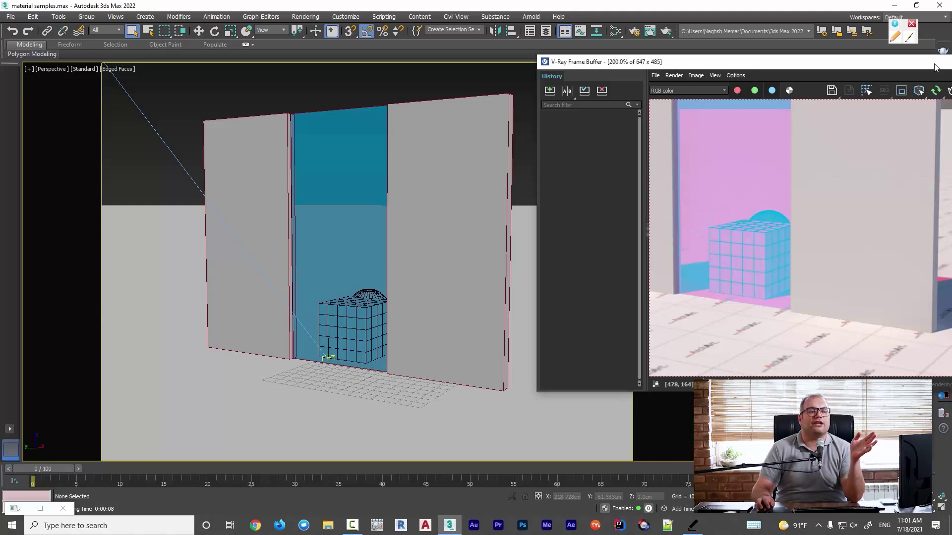
{"action": "left_click_drag", "start_coordinate": [931, 68], "coordinate": [477, 65]}
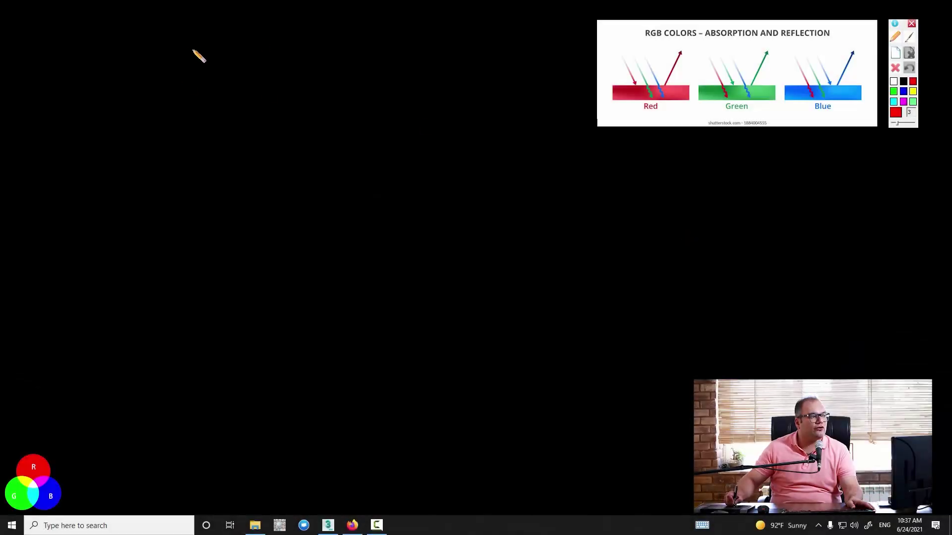
Handwrite the primary colour letters on the black screen in a triangle: R in red, B in blue and G in green
{"action": "mouse_move", "coordinate": [217, 48]}
{"action": "left_mouse_down"}
{"action": "mouse_move", "coordinate": [215, 39]}
{"action": "mouse_move", "coordinate": [235, 82]}
{"action": "left_mouse_up"}
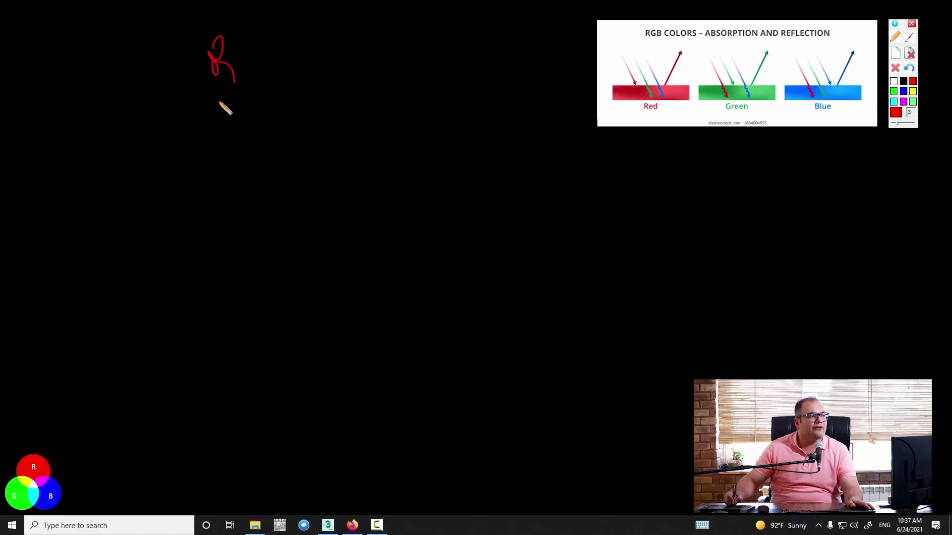
{"action": "left_click", "coordinate": [903, 92]}
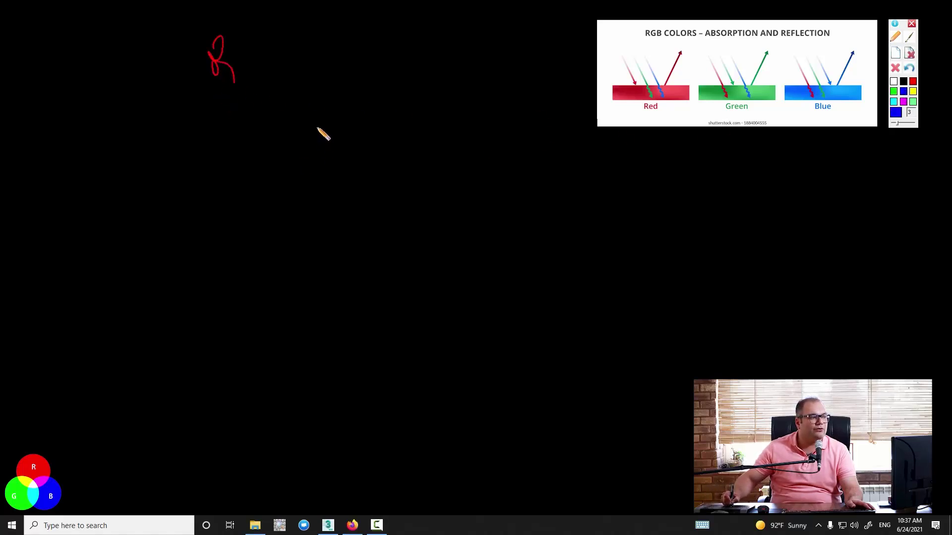
{"action": "mouse_move", "coordinate": [318, 128]}
{"action": "left_mouse_down"}
{"action": "mouse_move", "coordinate": [318, 169]}
{"action": "mouse_move", "coordinate": [329, 166]}
{"action": "mouse_move", "coordinate": [321, 168]}
{"action": "left_mouse_up"}
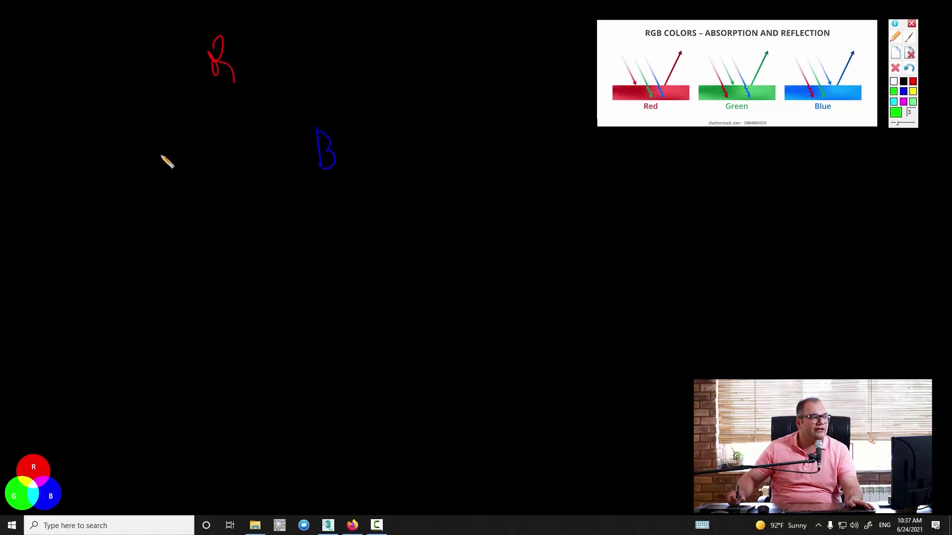
{"action": "left_click_drag", "start_coordinate": [163, 142], "coordinate": [165, 154]}
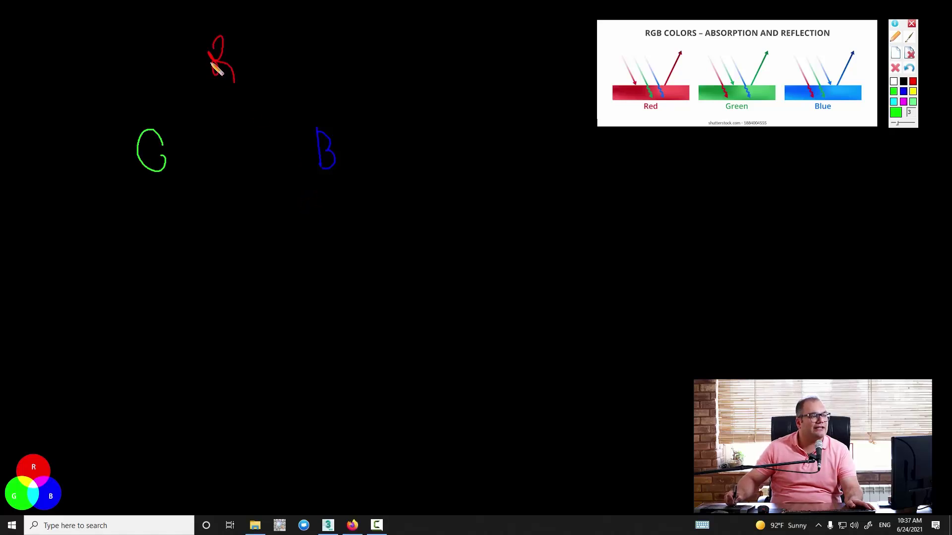
Handwrite the secondary colour letters between the primaries: m in magenta, c in cyan and y in yellow
{"action": "left_click", "coordinate": [903, 101]}
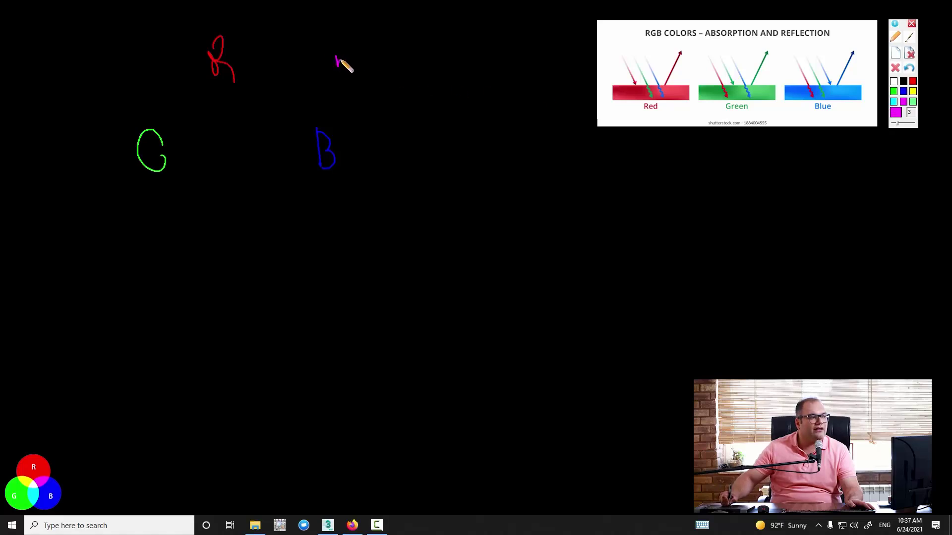
{"action": "left_click_drag", "start_coordinate": [340, 60], "coordinate": [351, 61]}
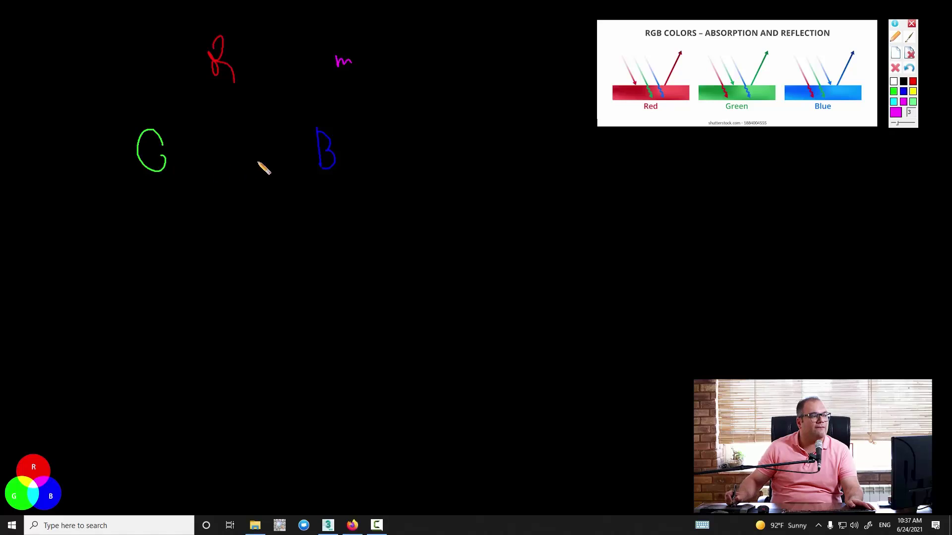
{"action": "left_click", "coordinate": [894, 101]}
{"action": "left_click_drag", "start_coordinate": [250, 214], "coordinate": [252, 224]}
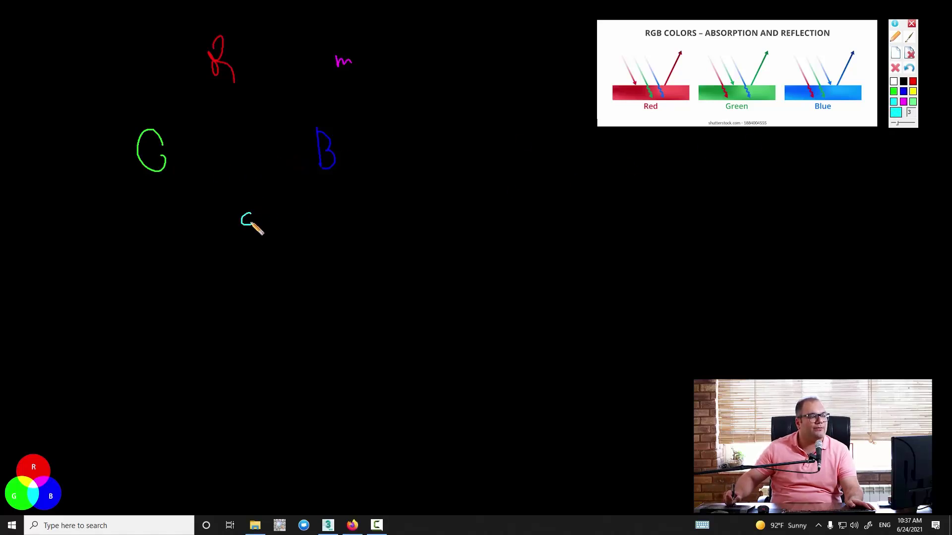
{"action": "left_click", "coordinate": [913, 91]}
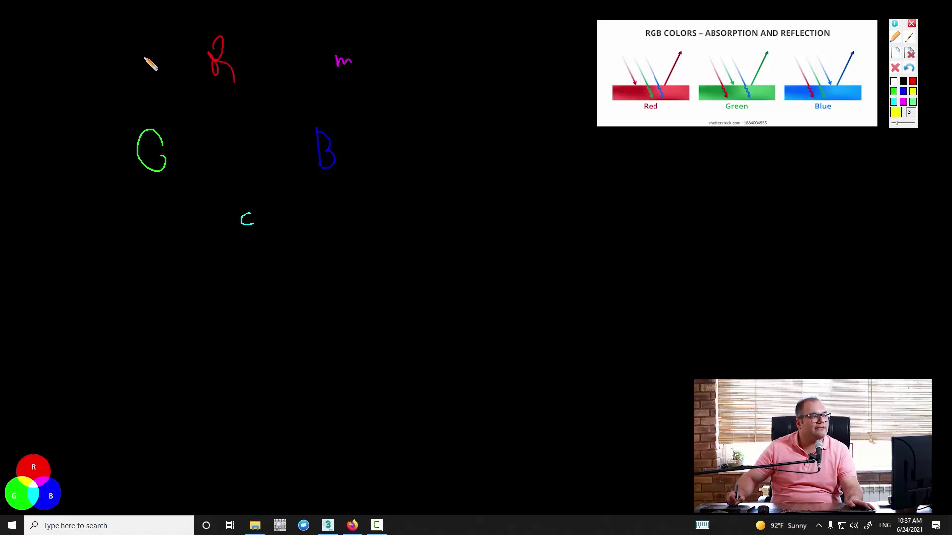
{"action": "left_click_drag", "start_coordinate": [143, 58], "coordinate": [160, 71]}
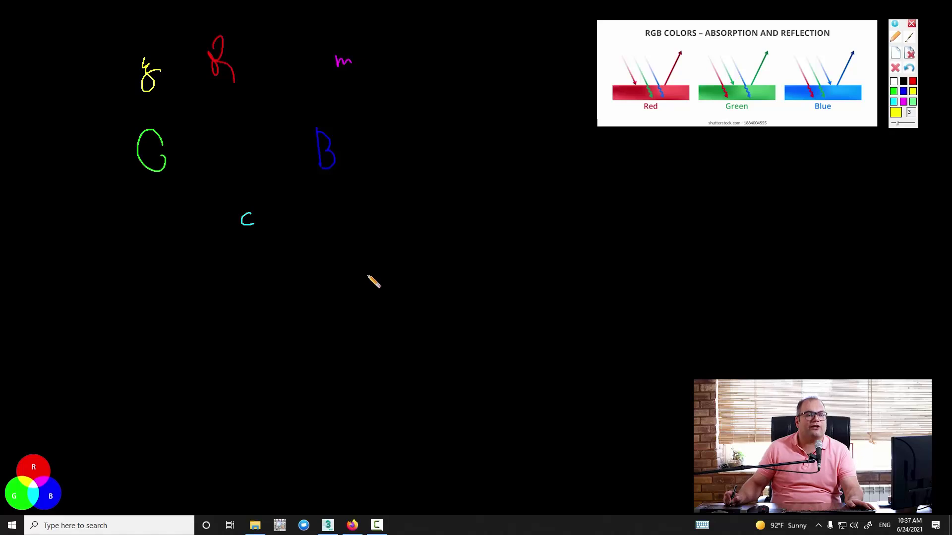
Draw a red rectangle below the colour letters and fill it with diagonal red hatching
{"action": "left_click", "coordinate": [913, 81]}
{"action": "mouse_move", "coordinate": [207, 340]}
{"action": "left_mouse_down"}
{"action": "mouse_move", "coordinate": [317, 332]}
{"action": "mouse_move", "coordinate": [314, 366]}
{"action": "left_mouse_up"}
{"action": "left_click_drag", "start_coordinate": [308, 325], "coordinate": [291, 362]}
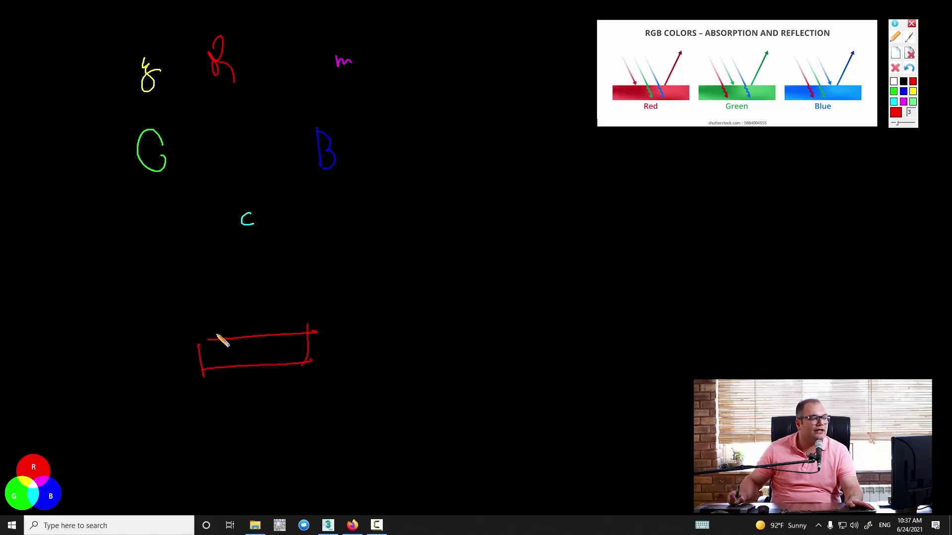
{"action": "left_click_drag", "start_coordinate": [216, 336], "coordinate": [203, 371]}
{"action": "mouse_move", "coordinate": [234, 335]}
{"action": "left_mouse_down"}
{"action": "mouse_move", "coordinate": [216, 375]}
{"action": "mouse_move", "coordinate": [233, 368]}
{"action": "left_mouse_up"}
{"action": "left_click_drag", "start_coordinate": [272, 330], "coordinate": [253, 368]}
{"action": "mouse_move", "coordinate": [290, 329]}
{"action": "left_mouse_down"}
{"action": "mouse_move", "coordinate": [269, 372]}
{"action": "mouse_move", "coordinate": [291, 360]}
{"action": "left_mouse_up"}
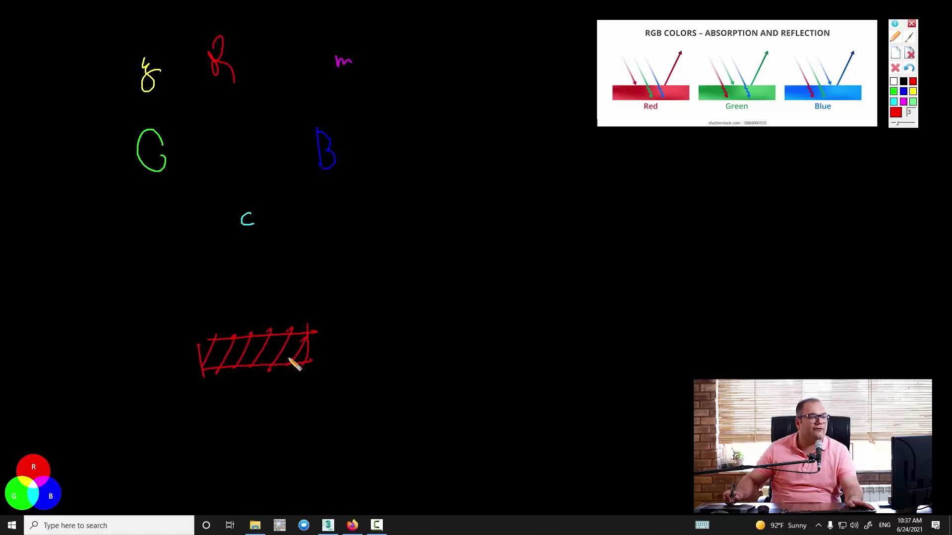
Add white incoming and outgoing light arrows above the red bar and handwrite RGB in white over them
{"action": "left_click", "coordinate": [893, 82]}
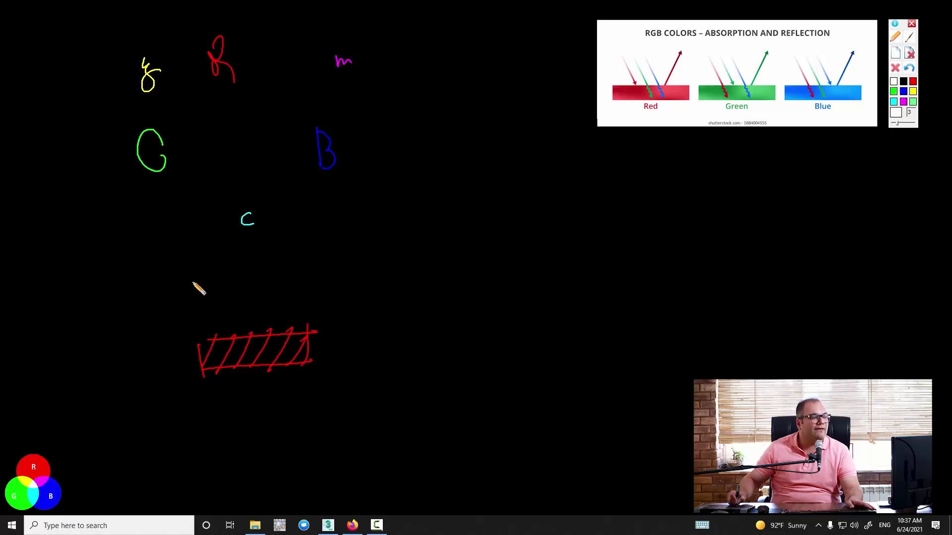
{"action": "left_click_drag", "start_coordinate": [185, 275], "coordinate": [204, 297]}
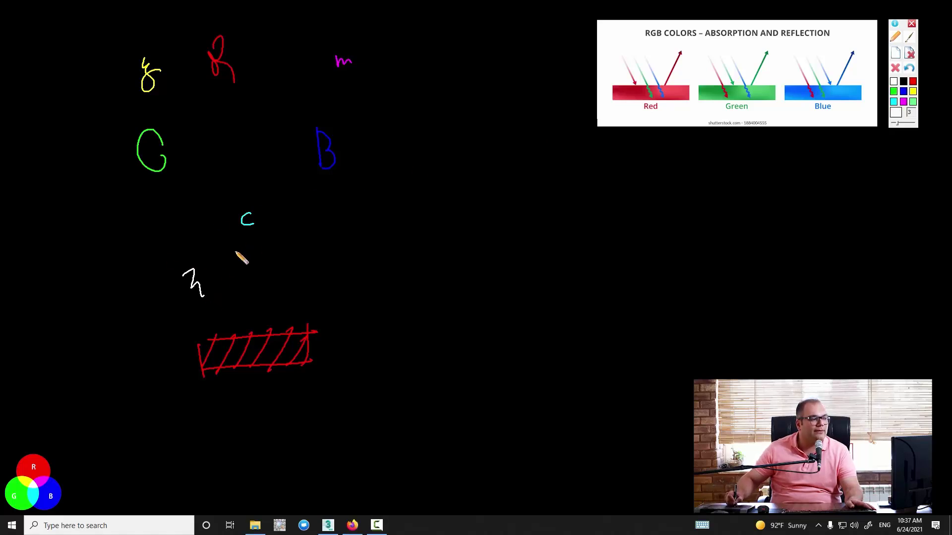
{"action": "mouse_move", "coordinate": [238, 253]}
{"action": "left_mouse_down"}
{"action": "mouse_move", "coordinate": [243, 267]}
{"action": "mouse_move", "coordinate": [276, 266]}
{"action": "mouse_move", "coordinate": [278, 247]}
{"action": "mouse_move", "coordinate": [296, 243]}
{"action": "mouse_move", "coordinate": [288, 244]}
{"action": "mouse_move", "coordinate": [296, 267]}
{"action": "left_mouse_up"}
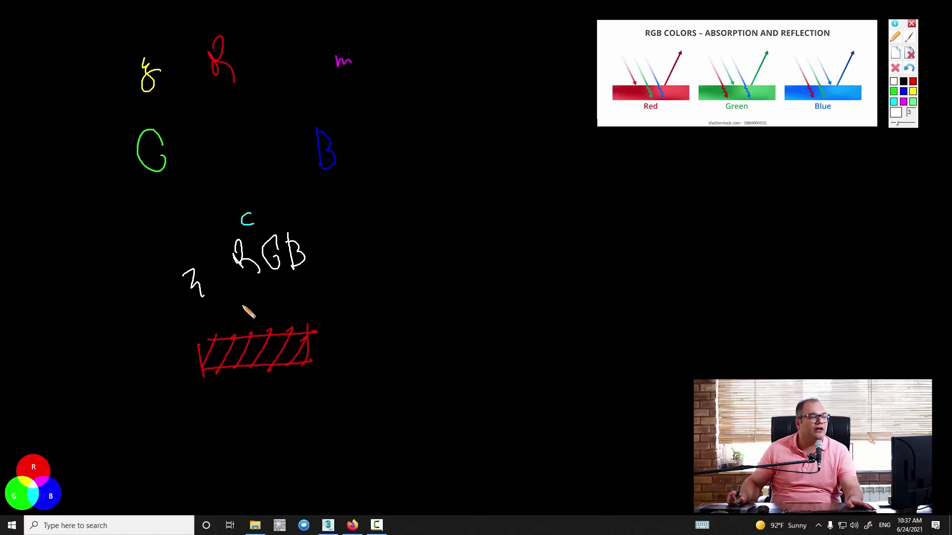
{"action": "left_click_drag", "start_coordinate": [220, 293], "coordinate": [208, 326]}
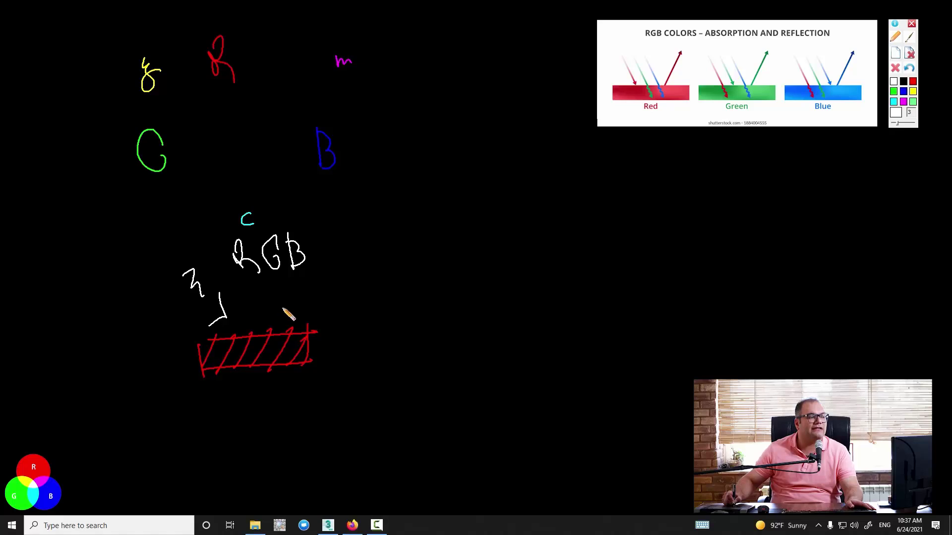
{"action": "mouse_move", "coordinate": [279, 327]}
{"action": "left_mouse_down"}
{"action": "mouse_move", "coordinate": [301, 304]}
{"action": "mouse_move", "coordinate": [314, 317]}
{"action": "left_mouse_up"}
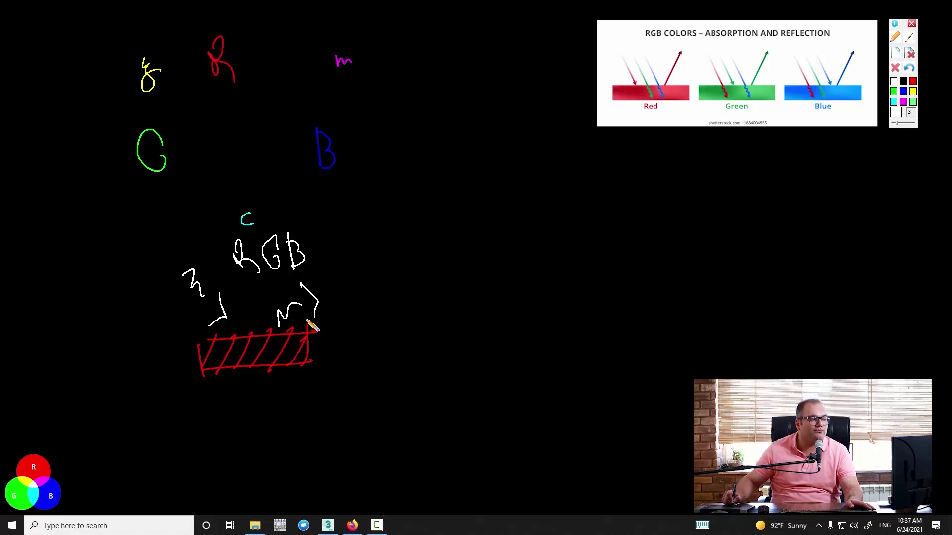
Cross out the R of the white RGB above the red bar and handwrite Cyan in cyan beneath the bar
{"action": "left_click_drag", "start_coordinate": [248, 229], "coordinate": [232, 277]}
{"action": "left_click_drag", "start_coordinate": [216, 235], "coordinate": [269, 289]}
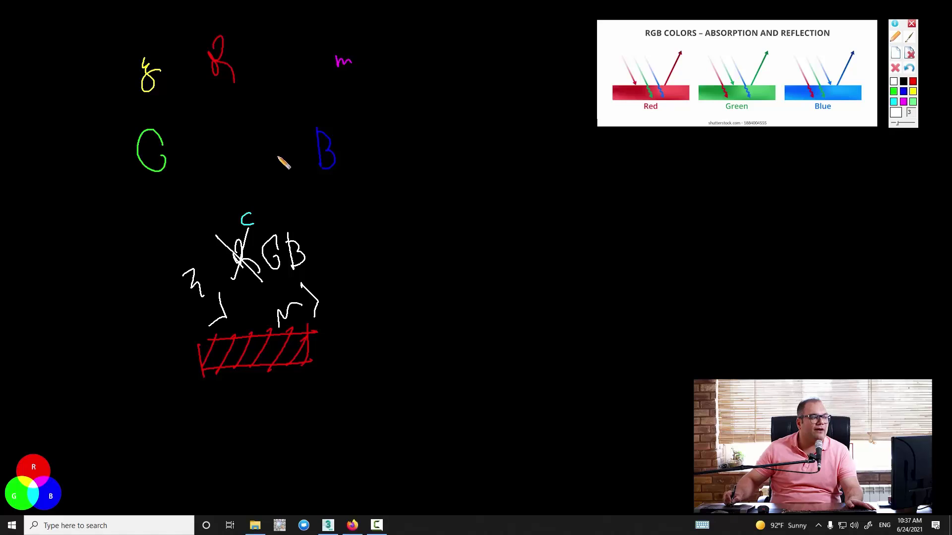
{"action": "left_click", "coordinate": [894, 102]}
{"action": "mouse_move", "coordinate": [255, 405]}
{"action": "left_mouse_down"}
{"action": "mouse_move", "coordinate": [277, 440]}
{"action": "mouse_move", "coordinate": [304, 410]}
{"action": "left_mouse_up"}
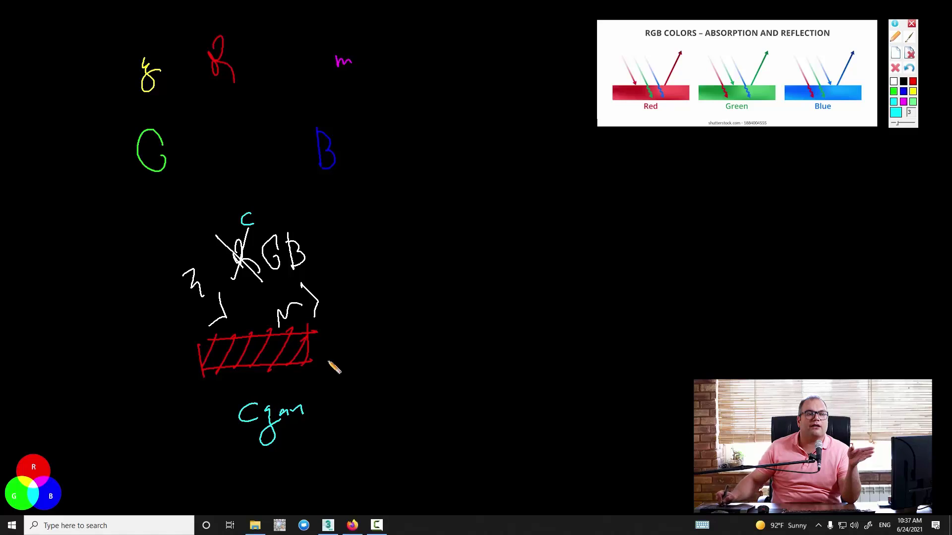
Draw a green rectangle beside the red bar and fill it with diagonal green hatching
{"action": "left_click", "coordinate": [893, 92]}
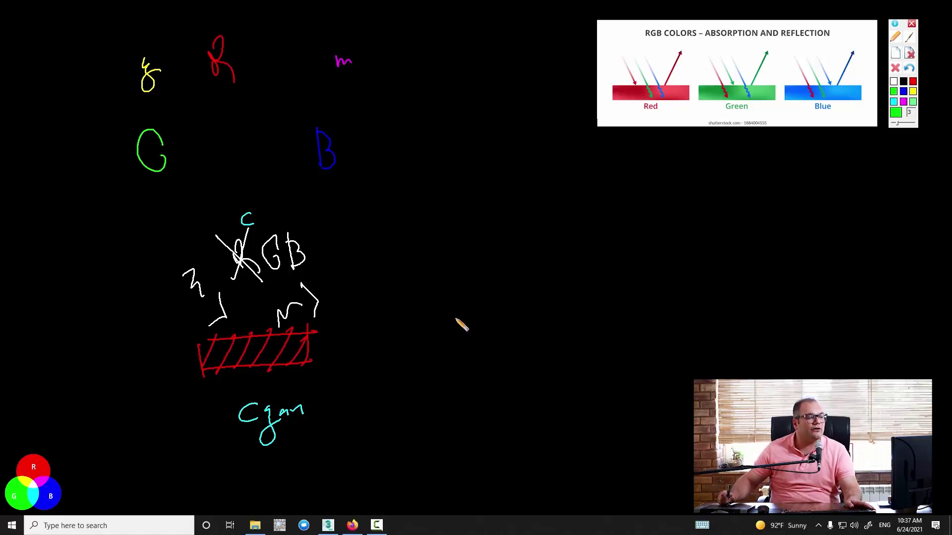
{"action": "mouse_move", "coordinate": [455, 318]}
{"action": "left_mouse_down"}
{"action": "mouse_move", "coordinate": [462, 354]}
{"action": "mouse_move", "coordinate": [583, 323]}
{"action": "left_mouse_up"}
{"action": "left_click_drag", "start_coordinate": [454, 355], "coordinate": [564, 347]}
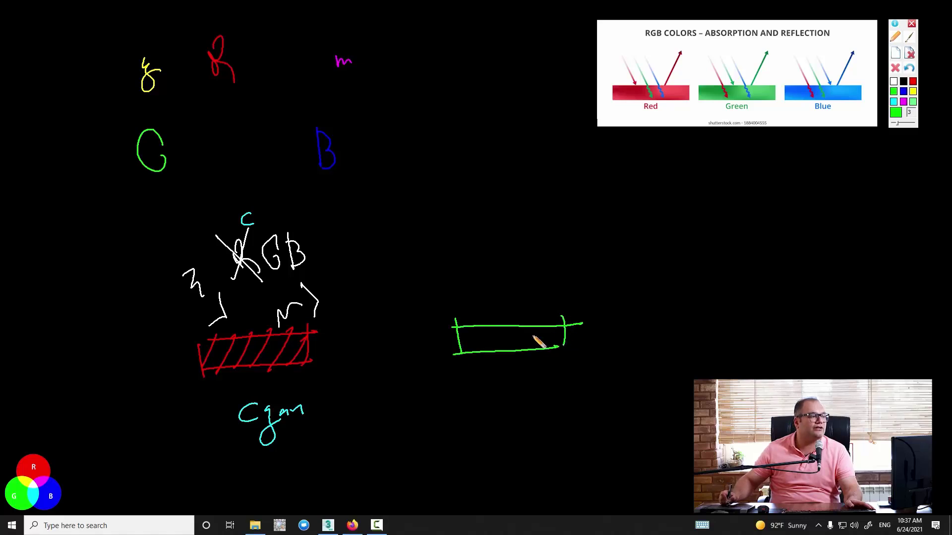
{"action": "left_click_drag", "start_coordinate": [471, 324], "coordinate": [460, 353]}
{"action": "mouse_move", "coordinate": [488, 324]}
{"action": "left_mouse_down"}
{"action": "mouse_move", "coordinate": [478, 354]}
{"action": "mouse_move", "coordinate": [493, 354]}
{"action": "left_mouse_up"}
{"action": "mouse_move", "coordinate": [524, 323]}
{"action": "left_mouse_down"}
{"action": "mouse_move", "coordinate": [512, 354]}
{"action": "mouse_move", "coordinate": [530, 353]}
{"action": "left_mouse_up"}
{"action": "left_click_drag", "start_coordinate": [558, 322], "coordinate": [547, 353]}
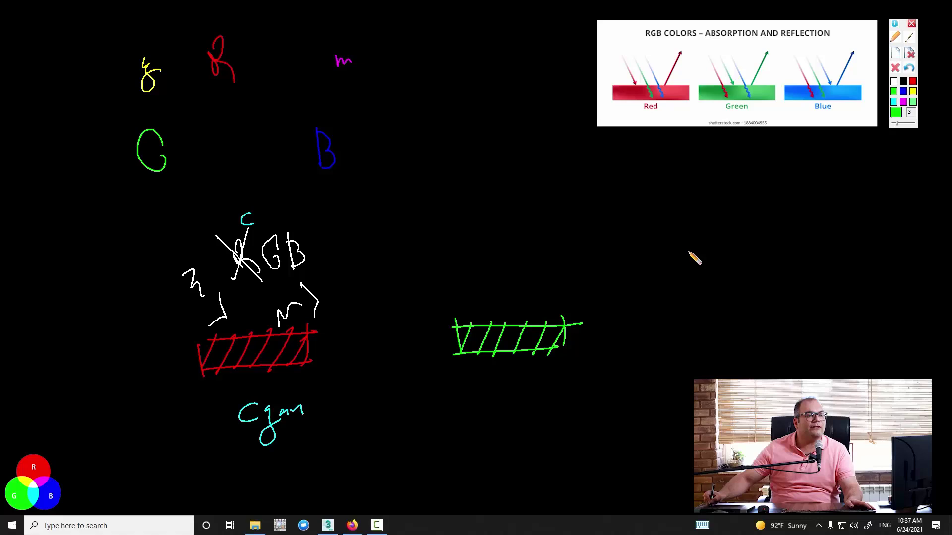
Handwrite RGB and an incoming light arrow in white above the green bar, crossing out the G
{"action": "left_click", "coordinate": [893, 82]}
{"action": "mouse_move", "coordinate": [449, 232]}
{"action": "left_mouse_down"}
{"action": "mouse_move", "coordinate": [466, 251]}
{"action": "mouse_move", "coordinate": [483, 233]}
{"action": "mouse_move", "coordinate": [491, 247]}
{"action": "left_mouse_up"}
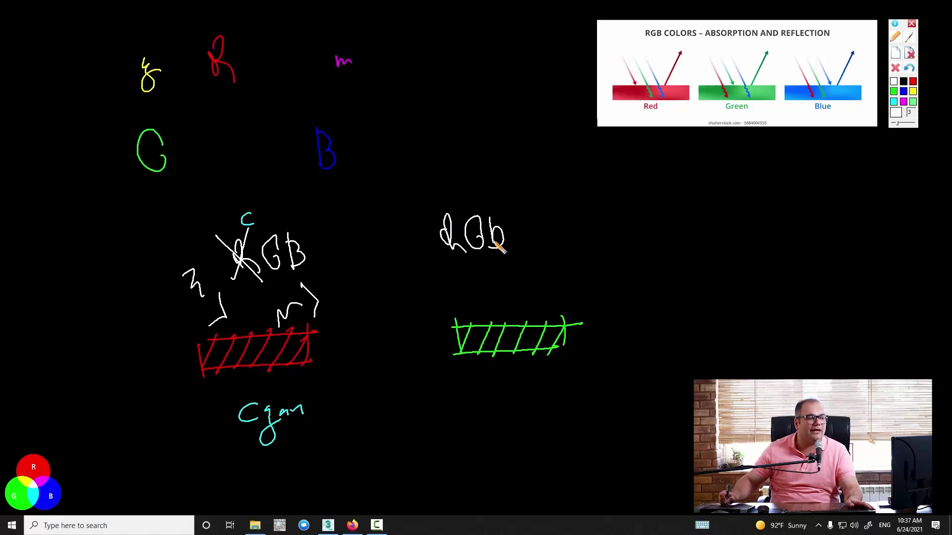
{"action": "left_click_drag", "start_coordinate": [441, 269], "coordinate": [468, 320]}
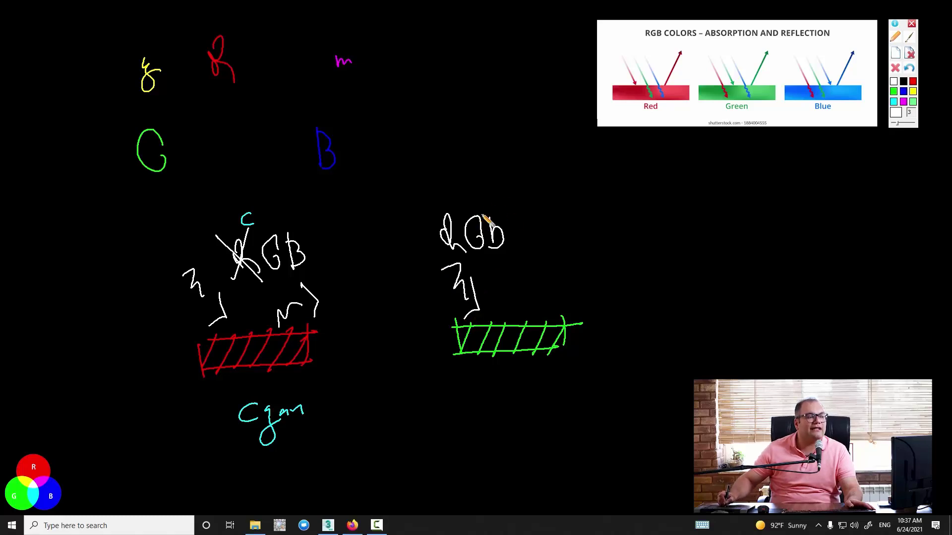
{"action": "mouse_move", "coordinate": [489, 201]}
{"action": "left_mouse_down"}
{"action": "mouse_move", "coordinate": [463, 260]}
{"action": "mouse_move", "coordinate": [492, 265]}
{"action": "left_mouse_up"}
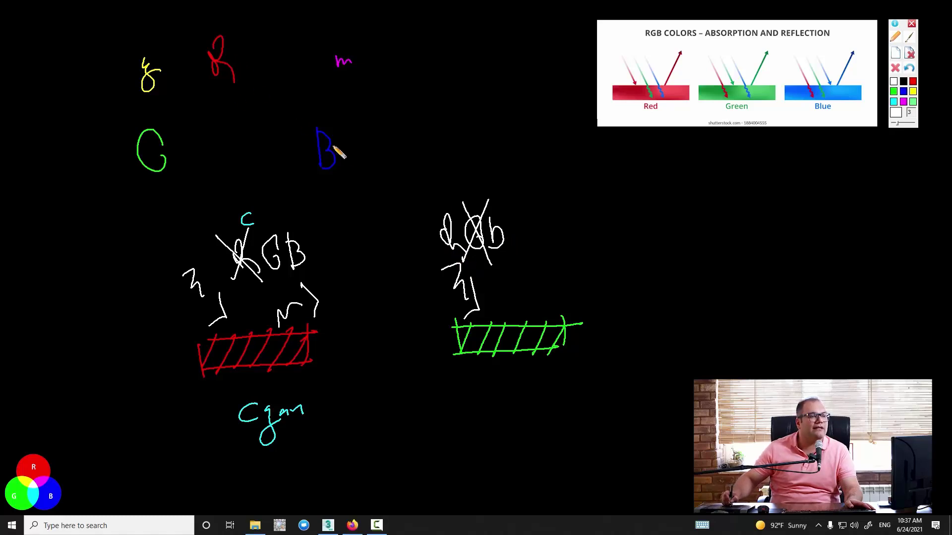
Handwrite magenta in magenta beneath the green bar and add a white outgoing light arrow above the bar
{"action": "left_click", "coordinate": [903, 102]}
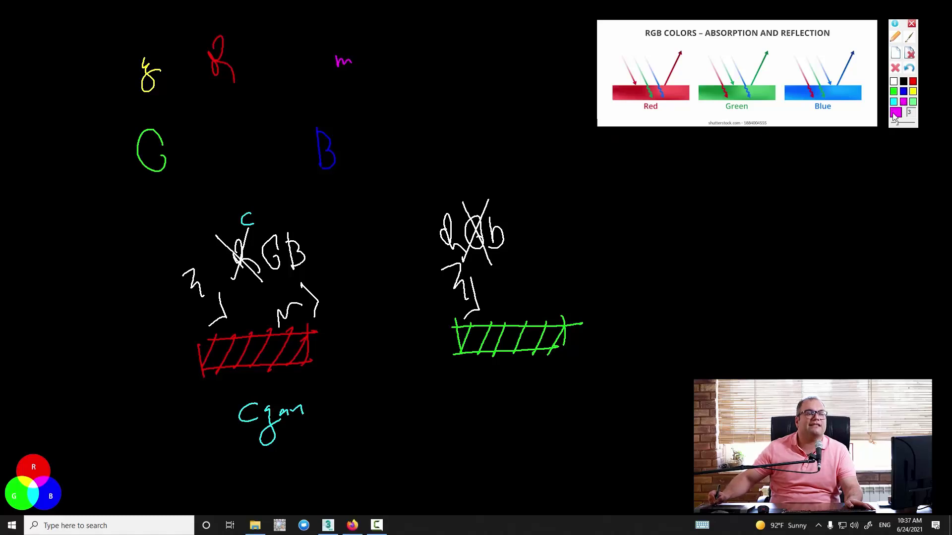
{"action": "mouse_move", "coordinate": [486, 389]}
{"action": "left_mouse_down"}
{"action": "mouse_move", "coordinate": [546, 393]}
{"action": "mouse_move", "coordinate": [545, 435]}
{"action": "mouse_move", "coordinate": [563, 399]}
{"action": "mouse_move", "coordinate": [609, 389]}
{"action": "mouse_move", "coordinate": [609, 399]}
{"action": "left_mouse_up"}
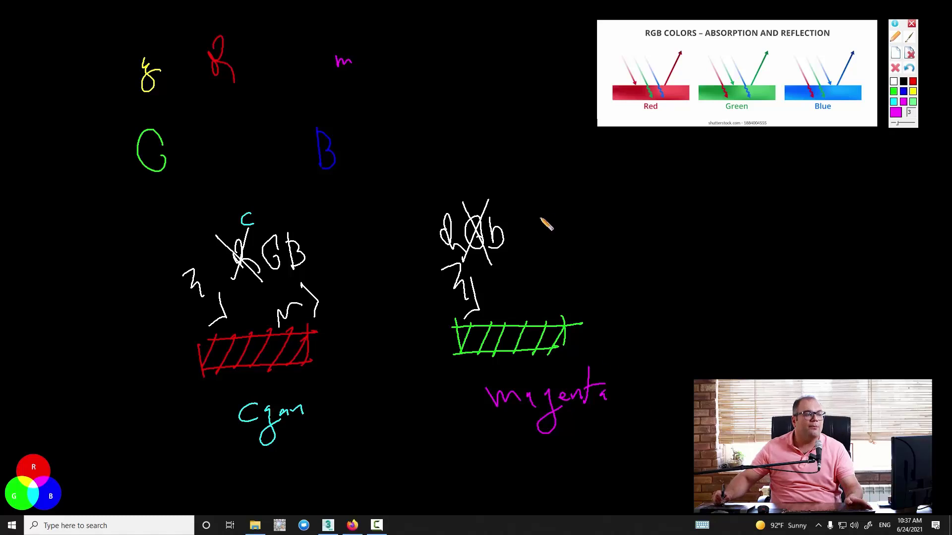
{"action": "left_click", "coordinate": [894, 82]}
{"action": "mouse_move", "coordinate": [541, 316]}
{"action": "left_mouse_down"}
{"action": "mouse_move", "coordinate": [584, 294]}
{"action": "mouse_move", "coordinate": [578, 310]}
{"action": "left_mouse_up"}
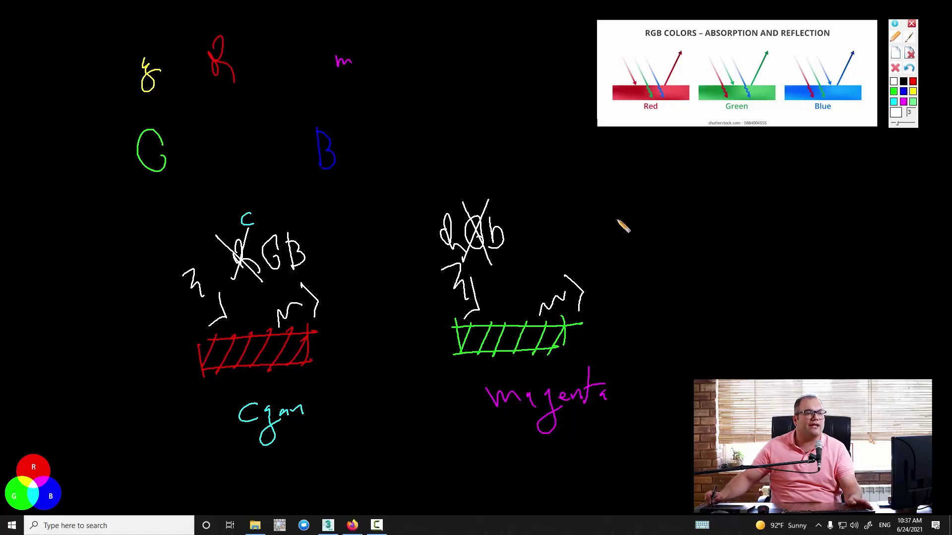
Draw a blue rectangle beside the green bar and fill it with diagonal blue hatching
{"action": "left_click", "coordinate": [903, 93]}
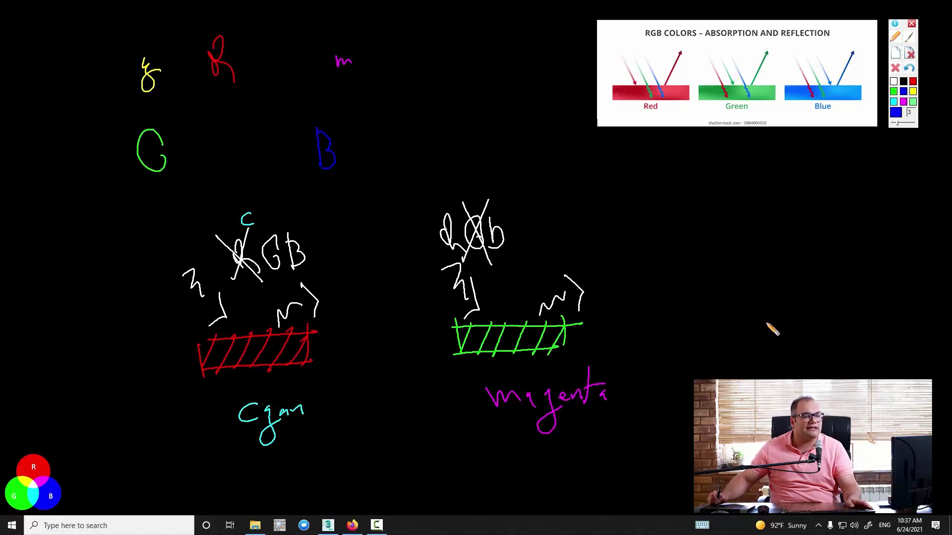
{"action": "left_click_drag", "start_coordinate": [729, 326], "coordinate": [825, 321]}
{"action": "left_click_drag", "start_coordinate": [727, 331], "coordinate": [842, 343]}
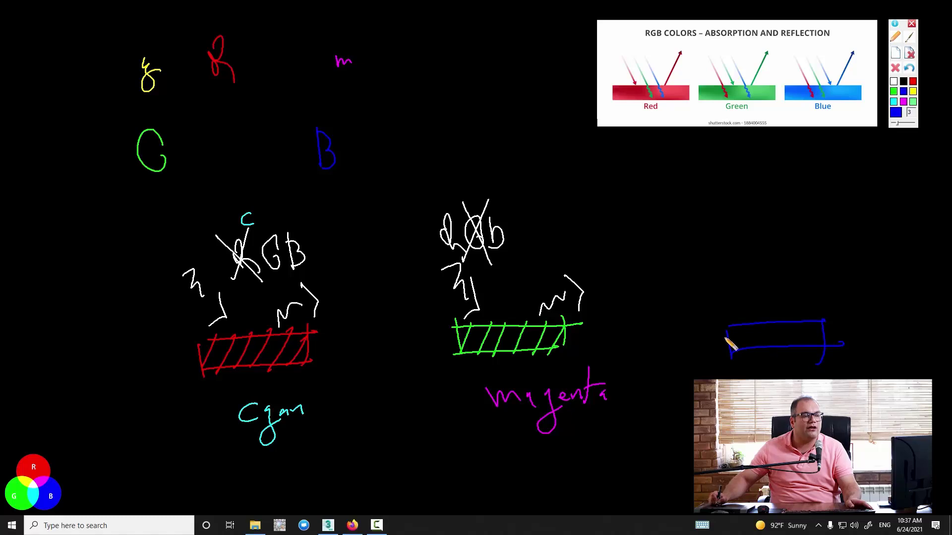
{"action": "mouse_move", "coordinate": [739, 322]}
{"action": "left_mouse_down"}
{"action": "mouse_move", "coordinate": [730, 355]}
{"action": "mouse_move", "coordinate": [749, 354]}
{"action": "left_mouse_up"}
{"action": "mouse_move", "coordinate": [779, 317]}
{"action": "left_mouse_down"}
{"action": "mouse_move", "coordinate": [770, 351]}
{"action": "mouse_move", "coordinate": [790, 351]}
{"action": "left_mouse_up"}
{"action": "left_click_drag", "start_coordinate": [822, 319], "coordinate": [818, 348]}
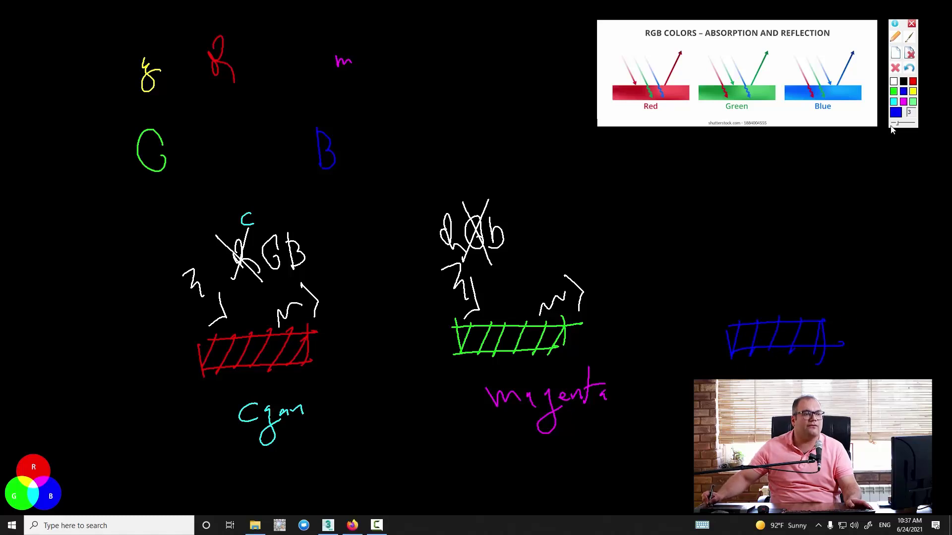
Add white incoming and outgoing light arrows and a handwritten white RGB above the blue bar
{"action": "left_click", "coordinate": [894, 83]}
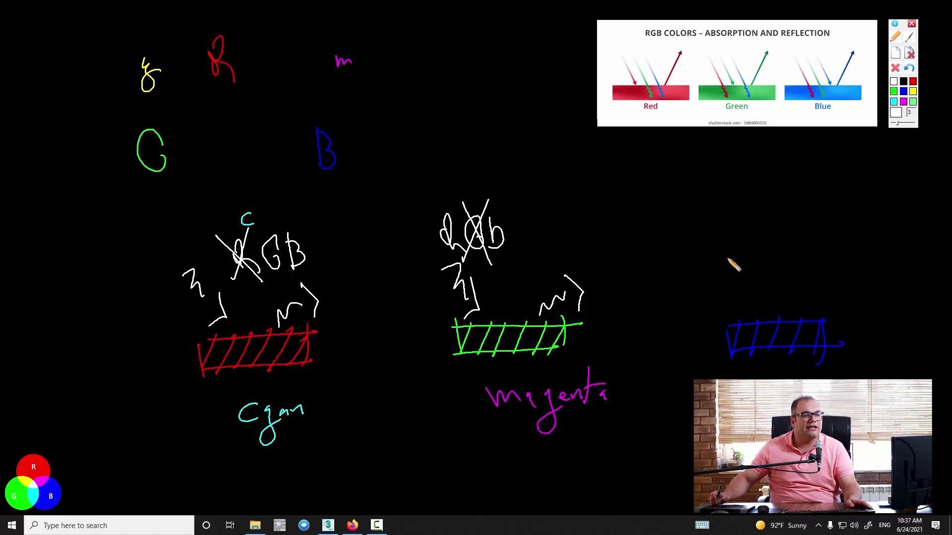
{"action": "left_click_drag", "start_coordinate": [710, 267], "coordinate": [730, 311]}
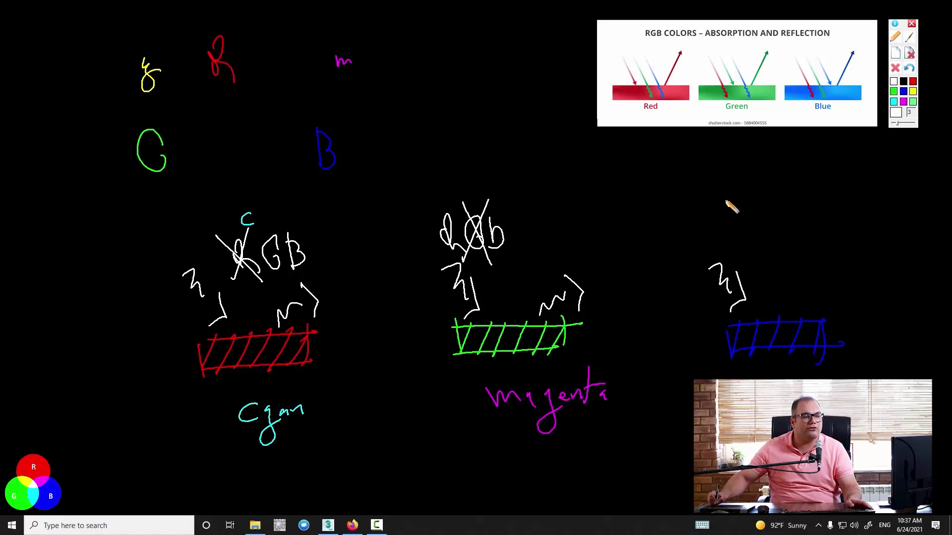
{"action": "mouse_move", "coordinate": [728, 204]}
{"action": "left_mouse_down"}
{"action": "mouse_move", "coordinate": [734, 222]}
{"action": "mouse_move", "coordinate": [752, 229]}
{"action": "left_mouse_up"}
{"action": "mouse_move", "coordinate": [780, 194]}
{"action": "left_mouse_down"}
{"action": "mouse_move", "coordinate": [776, 214]}
{"action": "mouse_move", "coordinate": [791, 237]}
{"action": "left_mouse_up"}
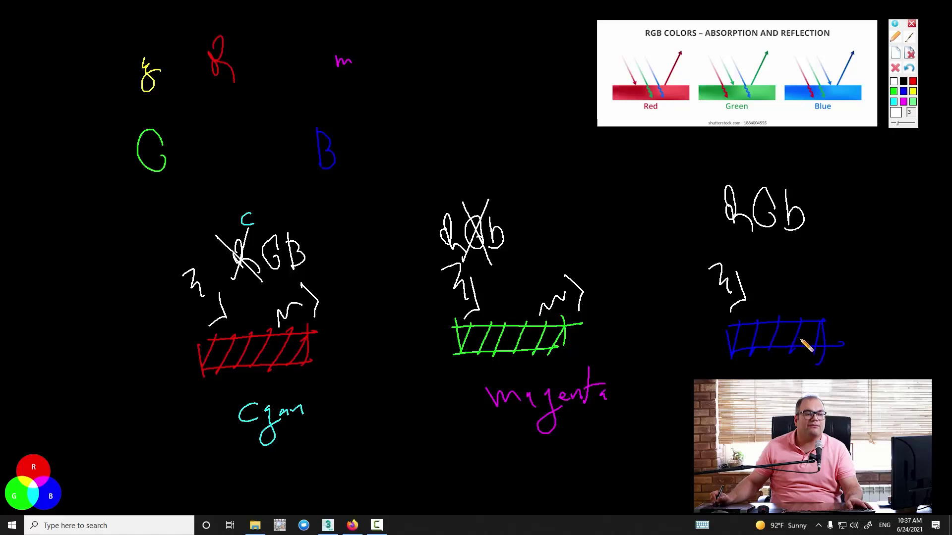
{"action": "left_click_drag", "start_coordinate": [797, 308], "coordinate": [826, 293]}
{"action": "left_click_drag", "start_coordinate": [829, 257], "coordinate": [838, 308]}
Cross out the B of the white RGB above the blue bar and handwrite a label in yellow beneath the bar
{"action": "left_click_drag", "start_coordinate": [809, 189], "coordinate": [781, 240]}
{"action": "left_click_drag", "start_coordinate": [787, 200], "coordinate": [814, 242]}
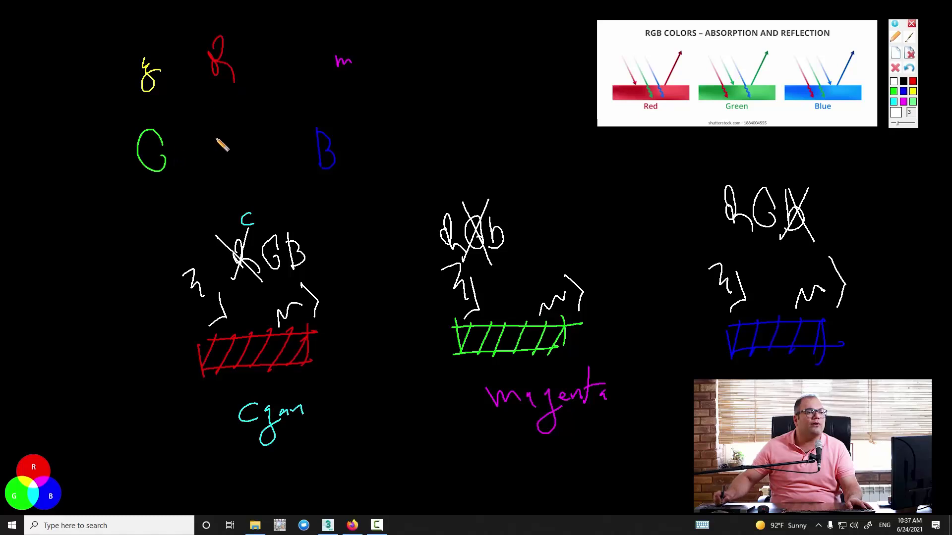
{"action": "left_click", "coordinate": [913, 92]}
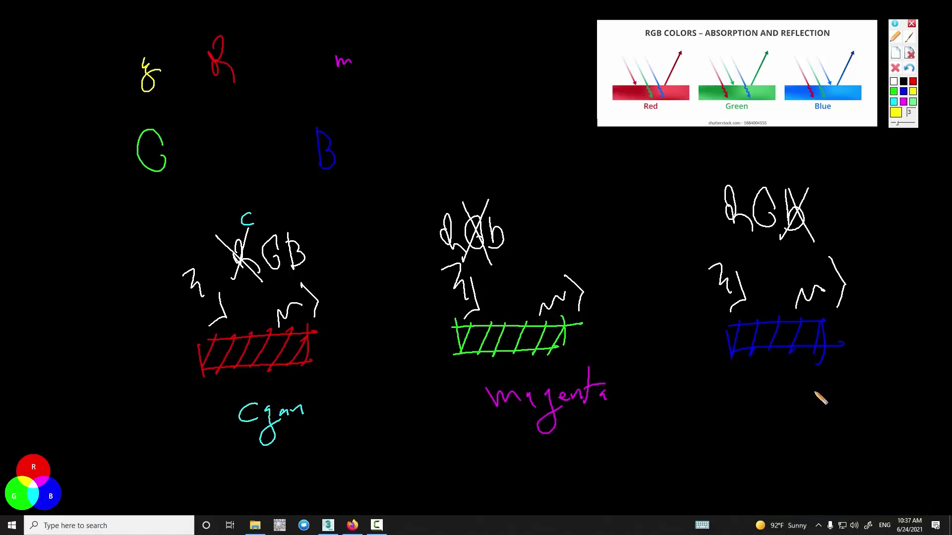
{"action": "mouse_move", "coordinate": [761, 380]}
{"action": "left_mouse_down"}
{"action": "mouse_move", "coordinate": [790, 408]}
{"action": "mouse_move", "coordinate": [836, 400]}
{"action": "left_mouse_up"}
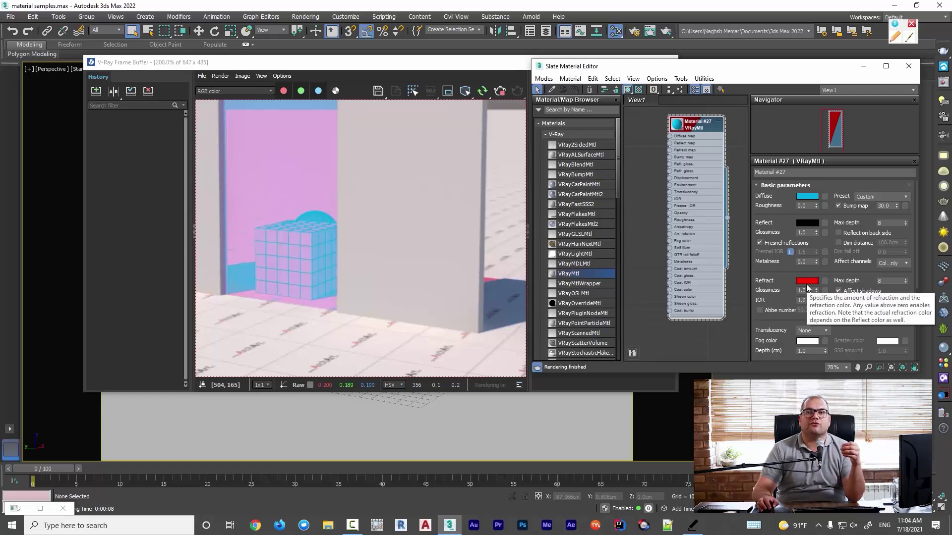
Try the Monochrome setting for the material's Preserve energy option and restore it to RGB
{"action": "left_click", "coordinate": [774, 187]}
{"action": "left_click", "coordinate": [767, 219]}
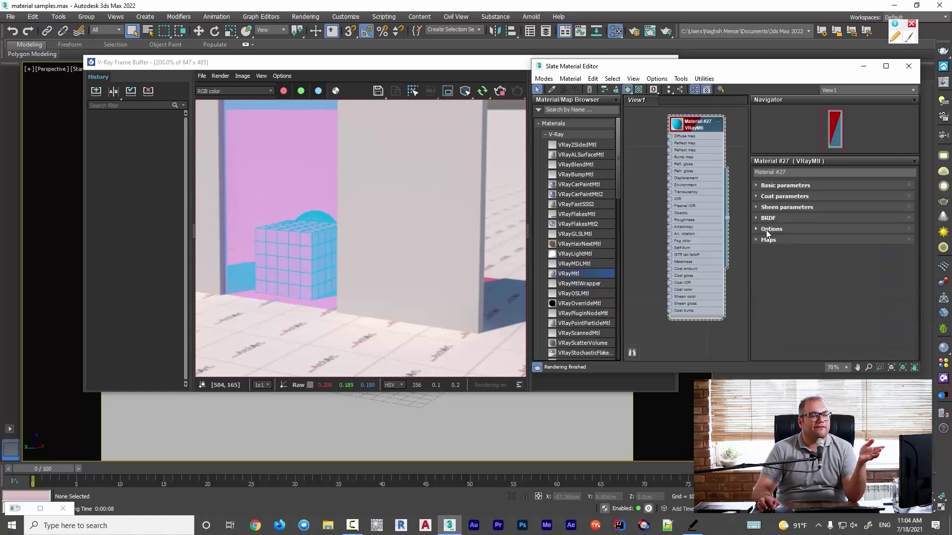
{"action": "left_click", "coordinate": [767, 230]}
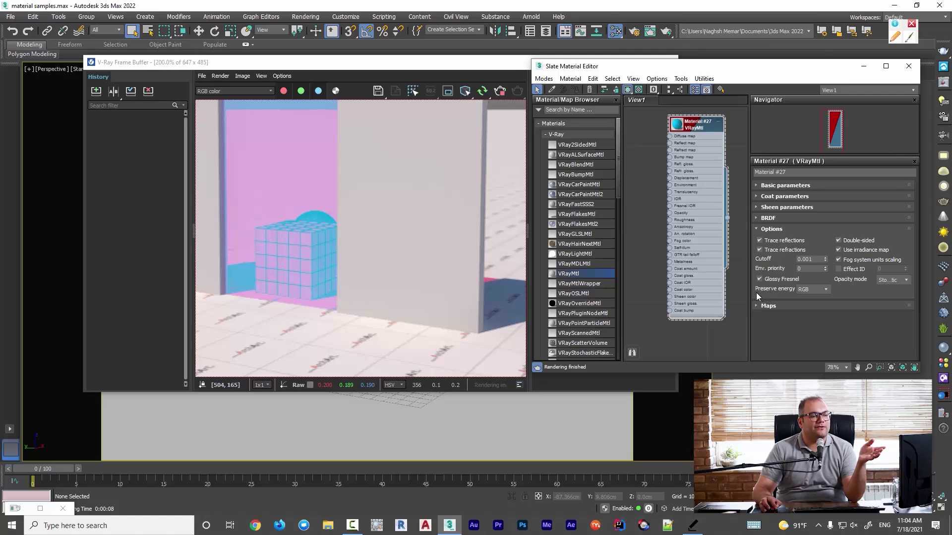
{"action": "left_click", "coordinate": [816, 291]}
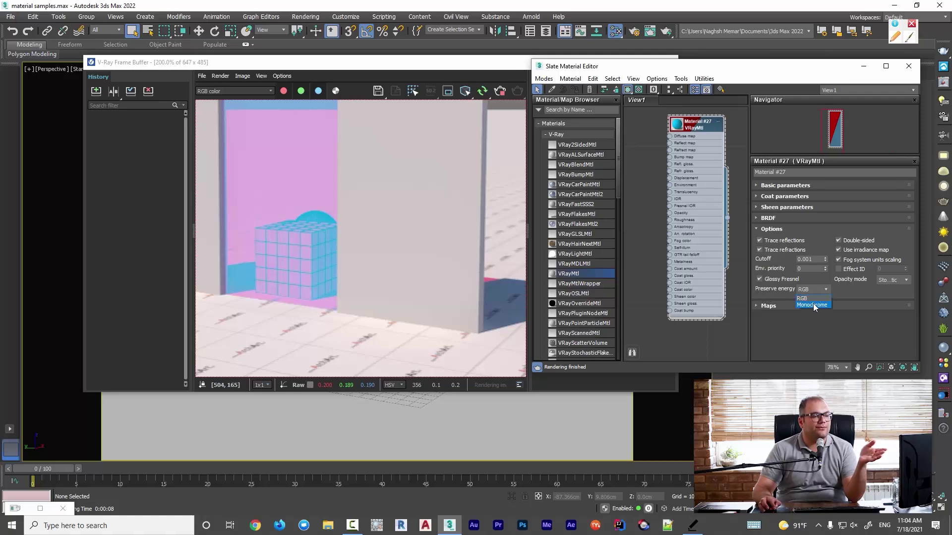
{"action": "left_click", "coordinate": [813, 303]}
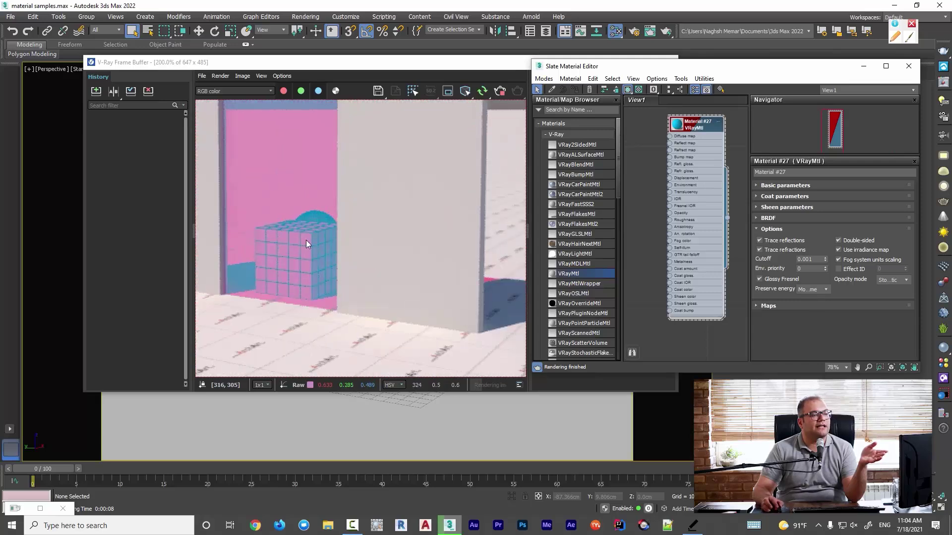
{"action": "left_click", "coordinate": [822, 289]}
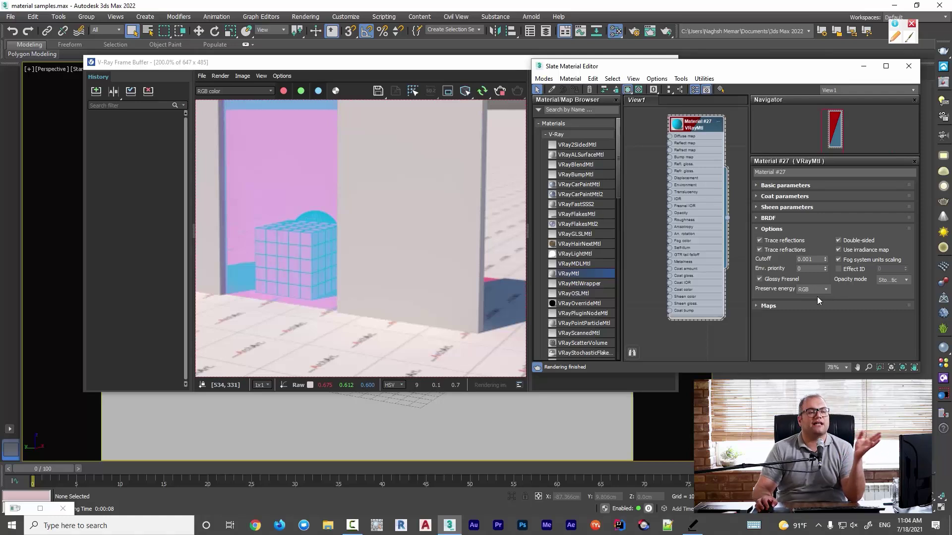
{"action": "left_click", "coordinate": [781, 228]}
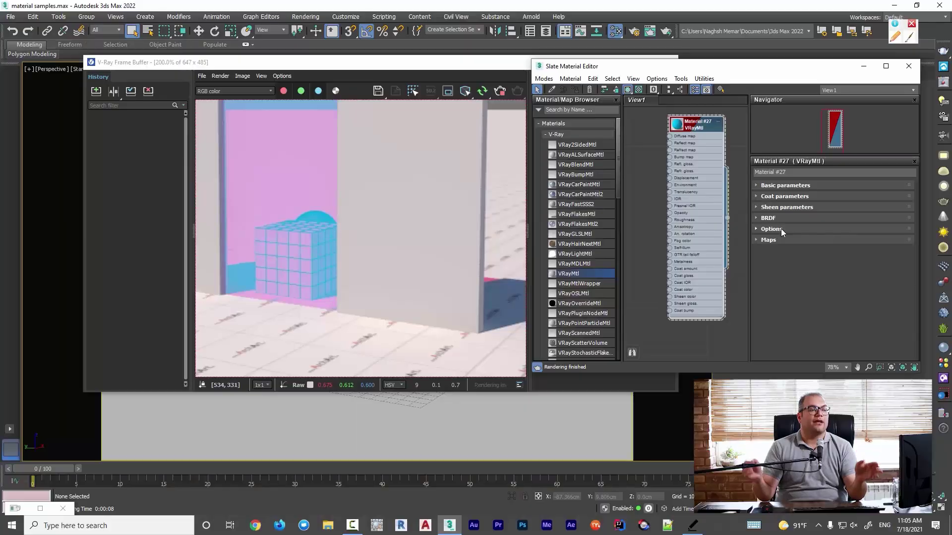
Change the material's refraction colour from red to pure white
{"action": "left_click", "coordinate": [788, 184]}
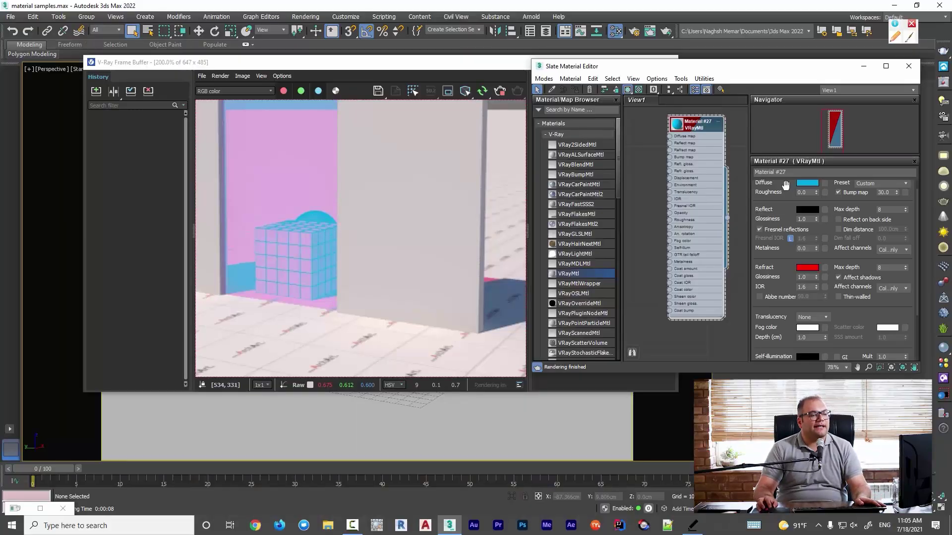
{"action": "scroll", "coordinate": [762, 270], "scroll_direction": "up", "scroll_amount": 1}
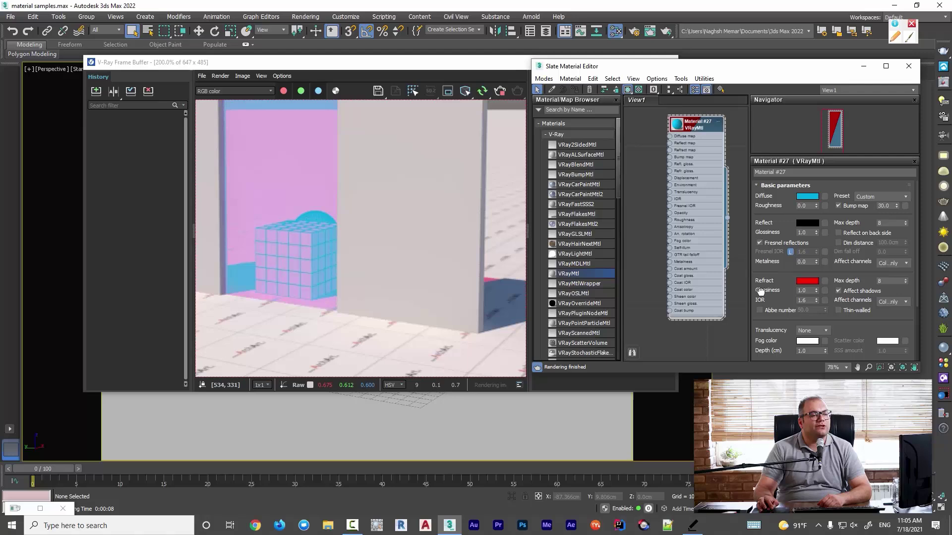
{"action": "left_click", "coordinate": [807, 281]}
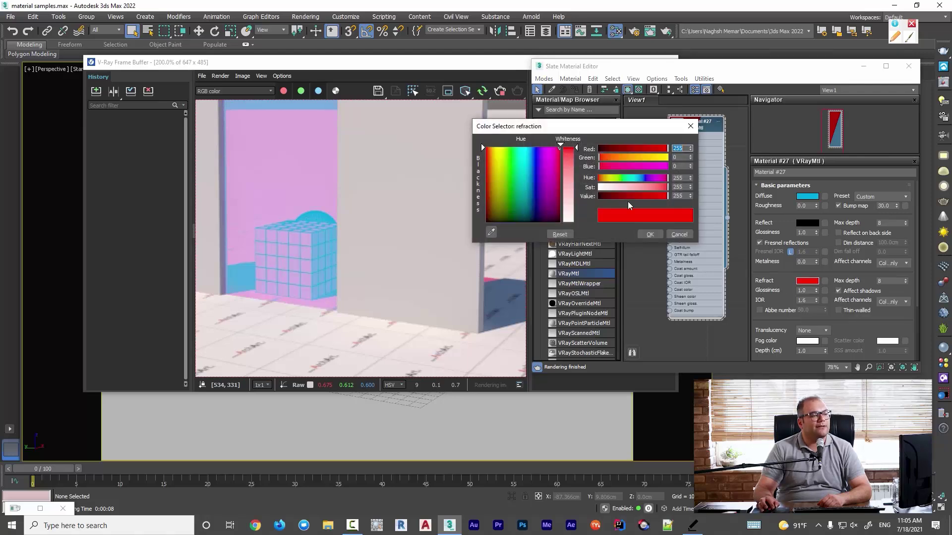
{"action": "left_click_drag", "start_coordinate": [575, 157], "coordinate": [569, 222]}
{"action": "left_click", "coordinate": [650, 234]}
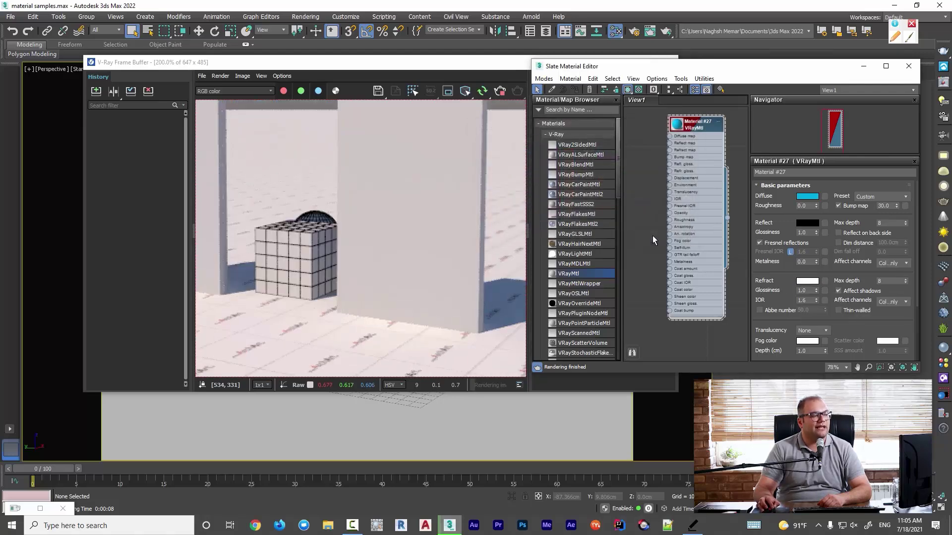
Reframe the perspective view on the gridded cube behind the glass and examine its clarity in the interactive render
{"action": "left_click", "coordinate": [506, 147]}
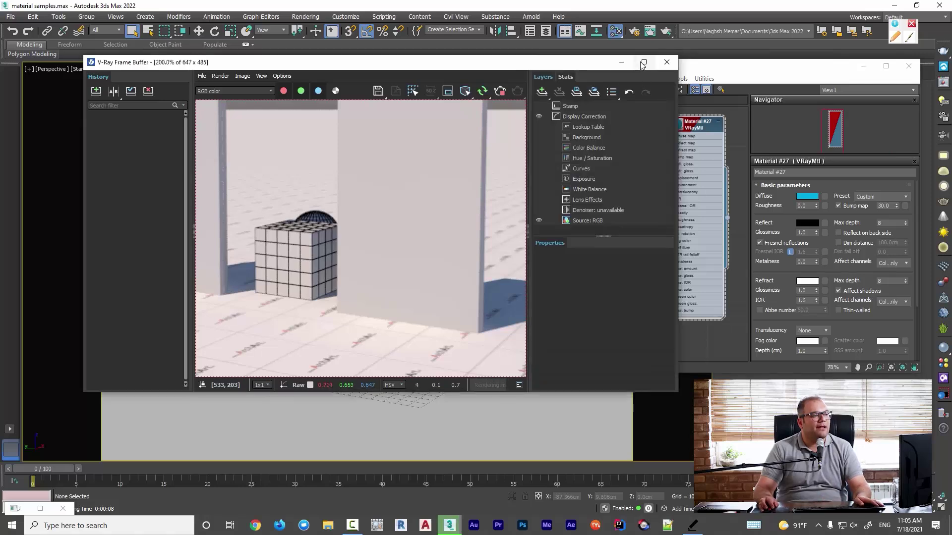
{"action": "left_click_drag", "start_coordinate": [499, 69], "coordinate": [813, 72]}
{"action": "scroll", "coordinate": [376, 298], "scroll_direction": "up", "scroll_amount": 3}
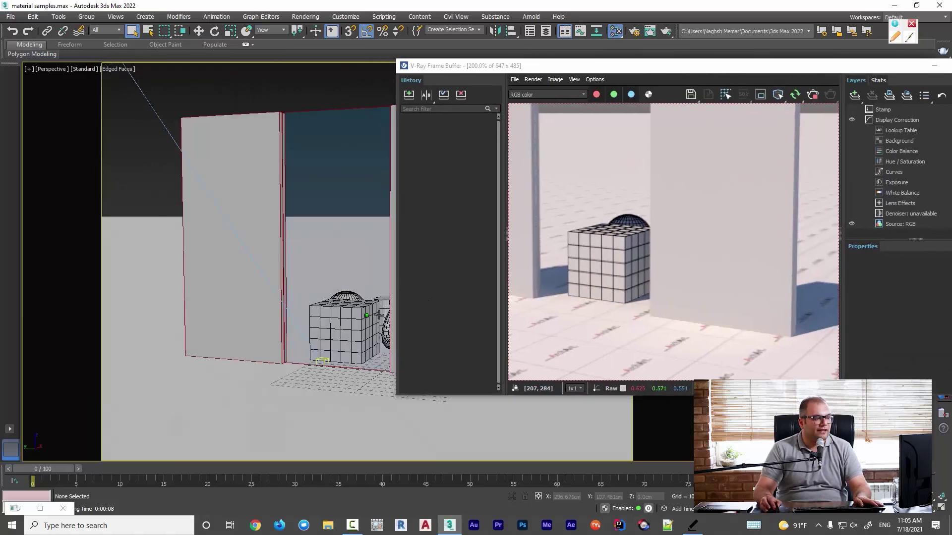
{"action": "scroll", "coordinate": [347, 297], "scroll_direction": "up", "scroll_amount": 4}
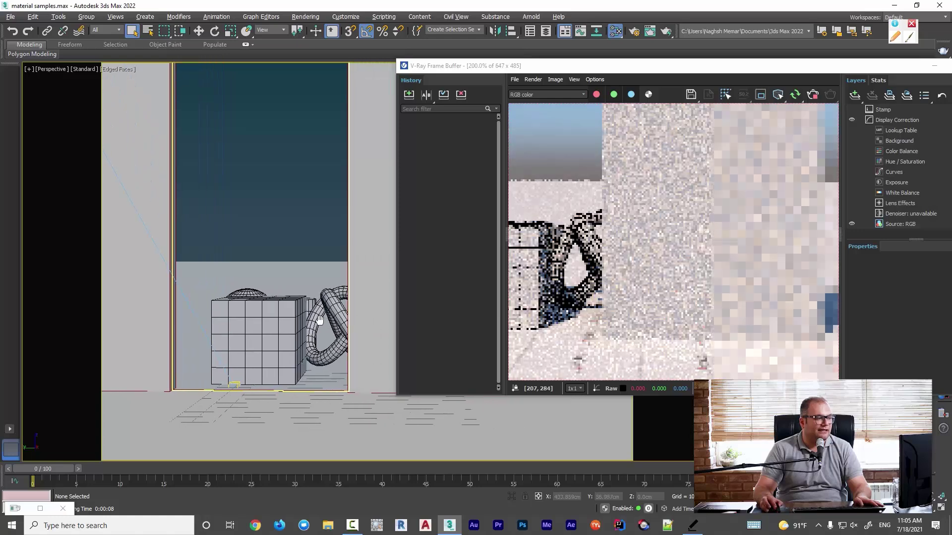
{"action": "scroll", "coordinate": [324, 325], "scroll_direction": "up", "scroll_amount": 3}
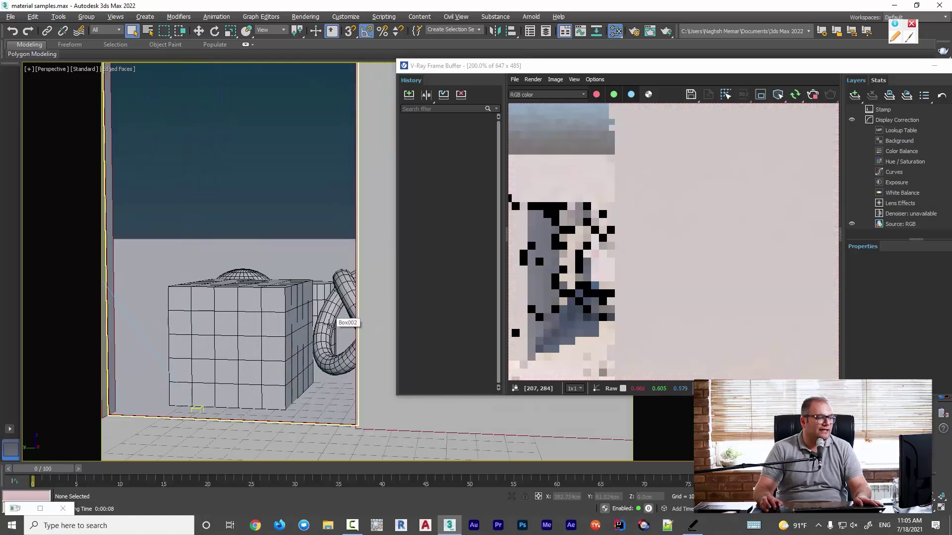
{"action": "scroll", "coordinate": [327, 323], "scroll_direction": "down", "scroll_amount": 3}
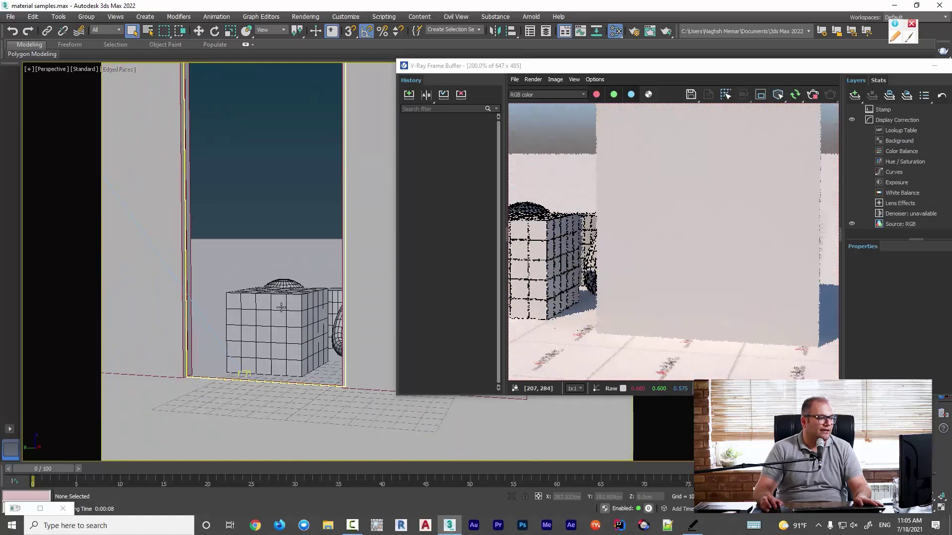
{"action": "scroll", "coordinate": [650, 289], "scroll_direction": "down", "scroll_amount": 2}
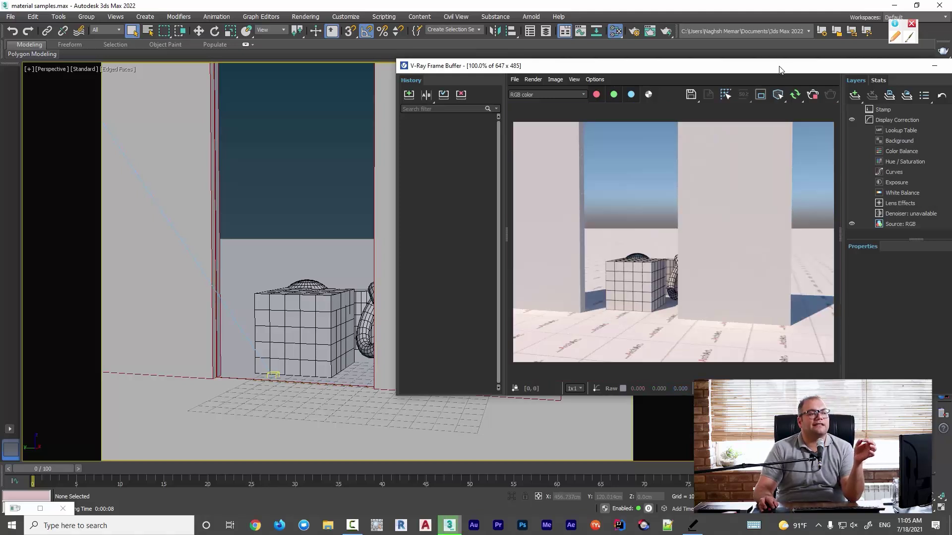
{"action": "left_click_drag", "start_coordinate": [780, 69], "coordinate": [523, 52]}
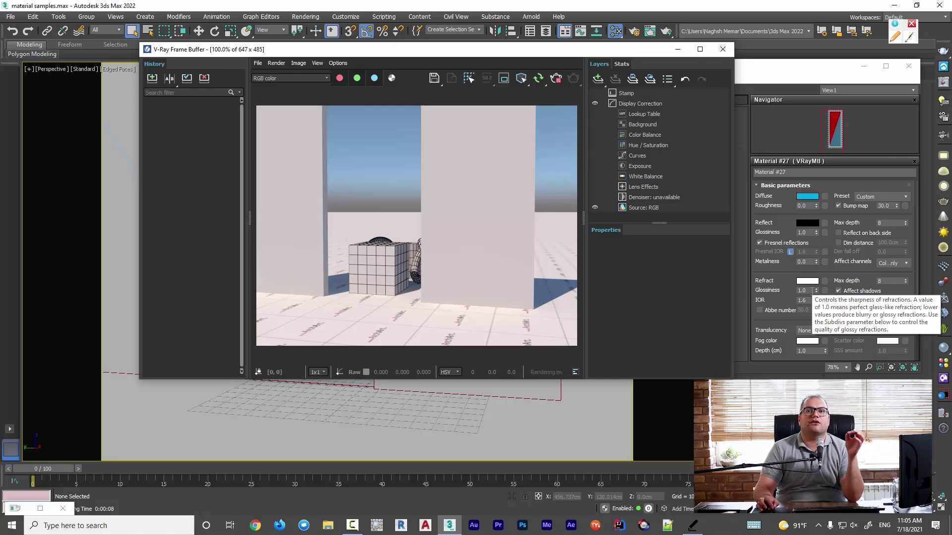
Test refraction glossiness values of 0.9, 0.8, 0.7 and 0.3 on the glass material and restore it to 1.0
{"action": "left_click", "coordinate": [781, 292]}
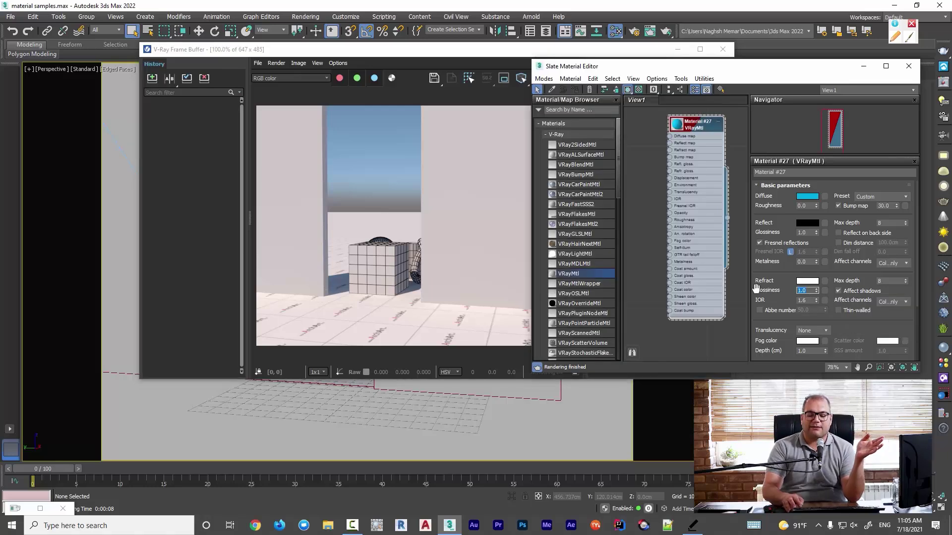
{"action": "type", "text": ".9"}
{"action": "key", "text": "Return"}
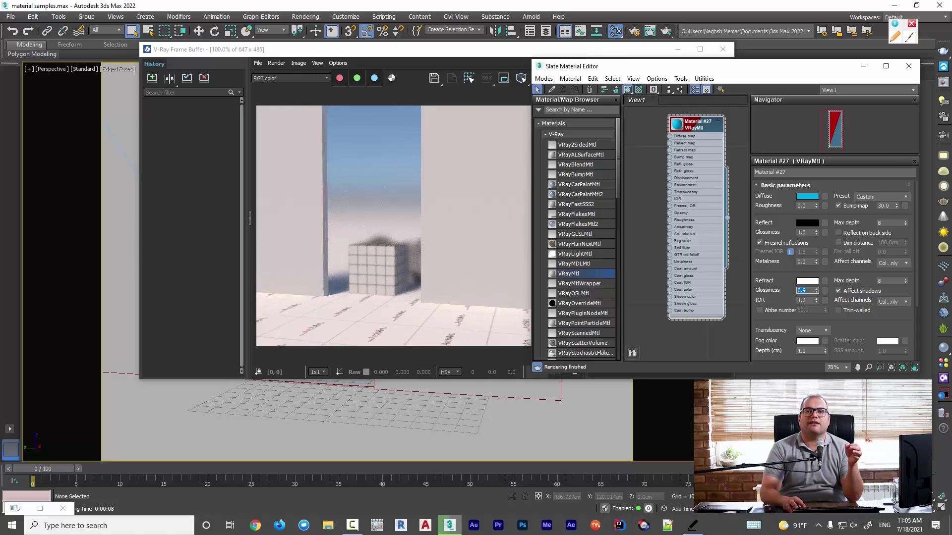
{"action": "type", "text": ".8"}
{"action": "key", "text": "Return"}
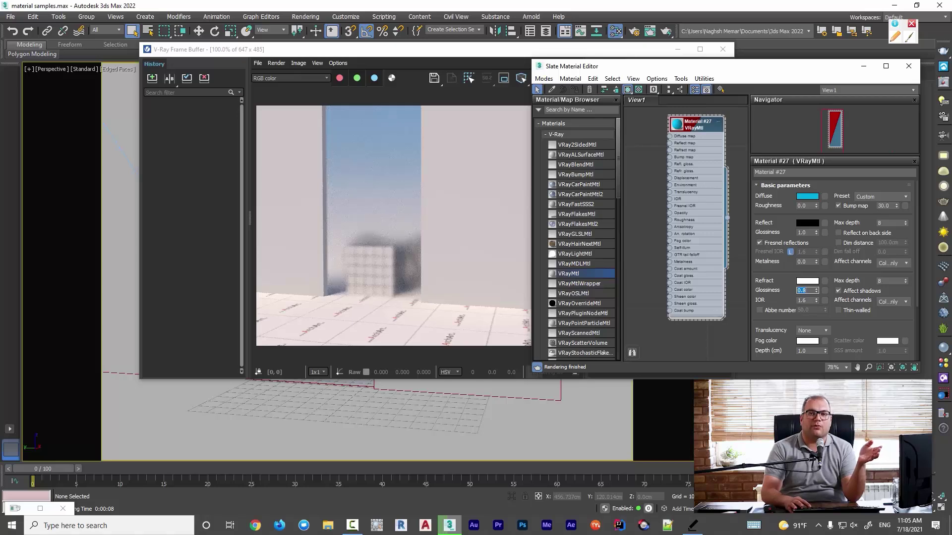
{"action": "type", "text": ".7"}
{"action": "key", "text": "Return"}
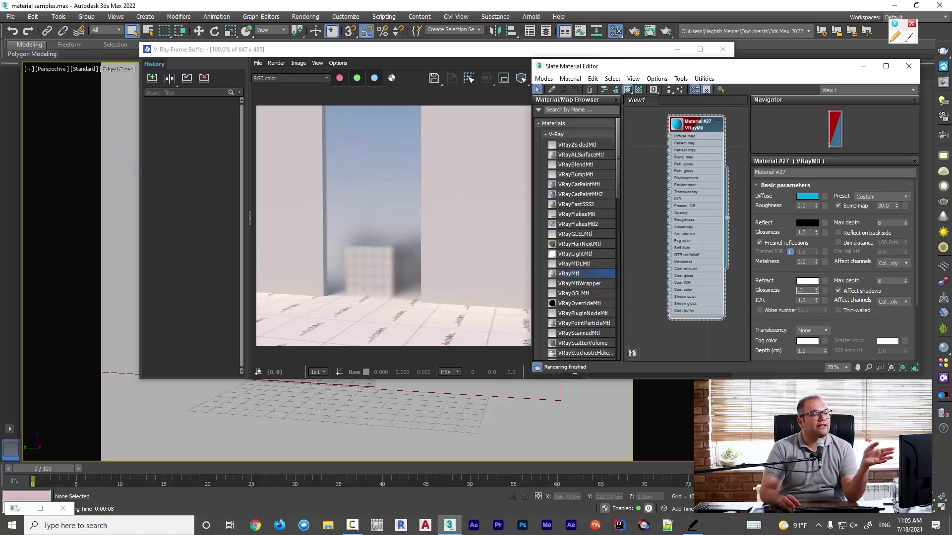
{"action": "type", "text": ".3"}
{"action": "key", "text": "Return"}
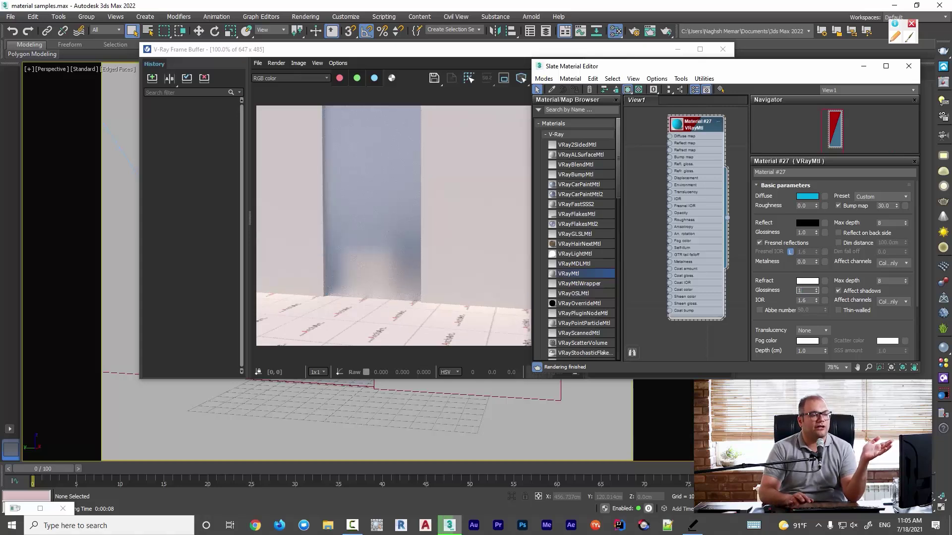
{"action": "type", "text": "1"}
{"action": "key", "text": "Return"}
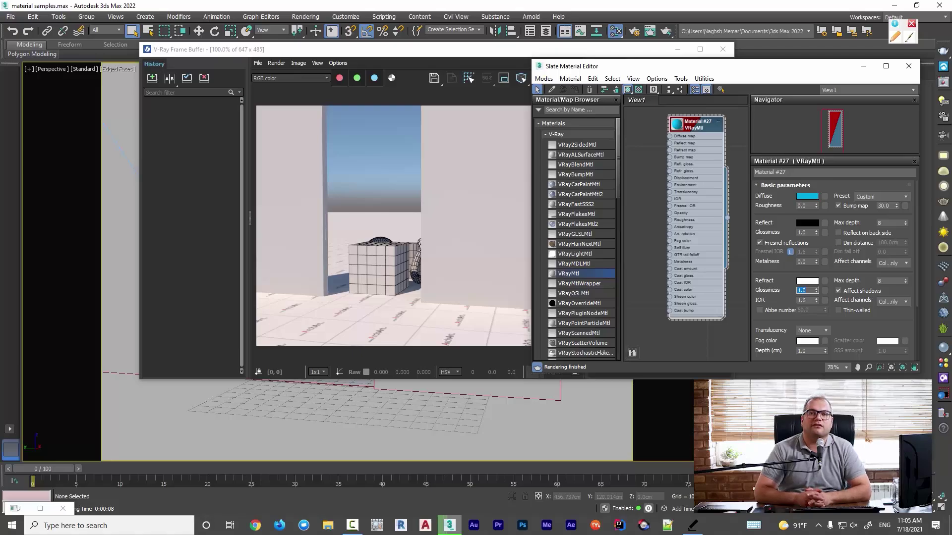
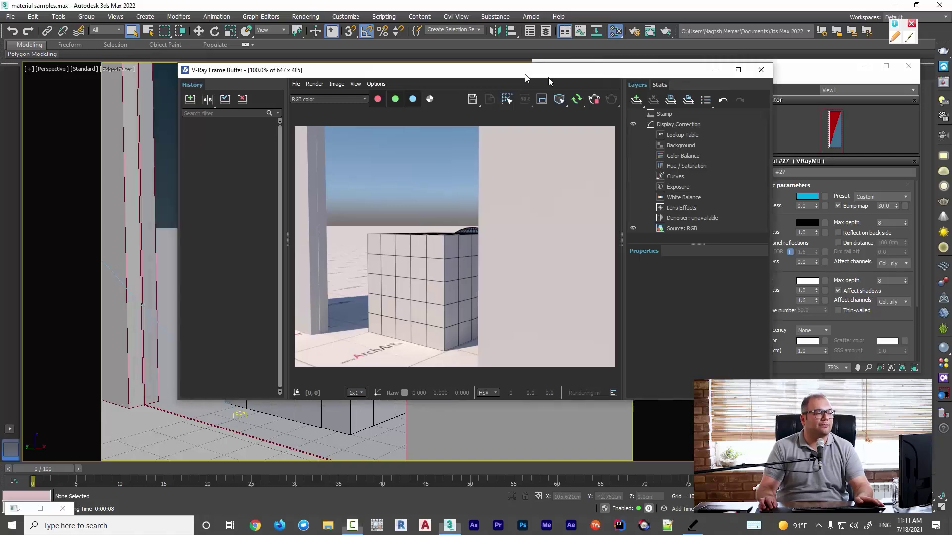
Hide the opaque panel that blocks the cube and the edge of the glass in the perspective view
{"action": "left_click", "coordinate": [434, 140]}
{"action": "right_click", "coordinate": [434, 140]}
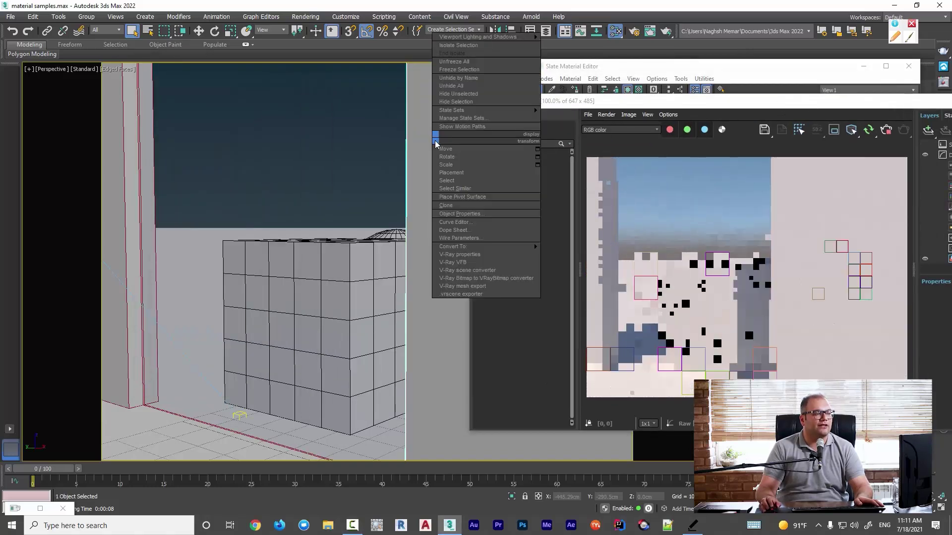
{"action": "left_click", "coordinate": [462, 102]}
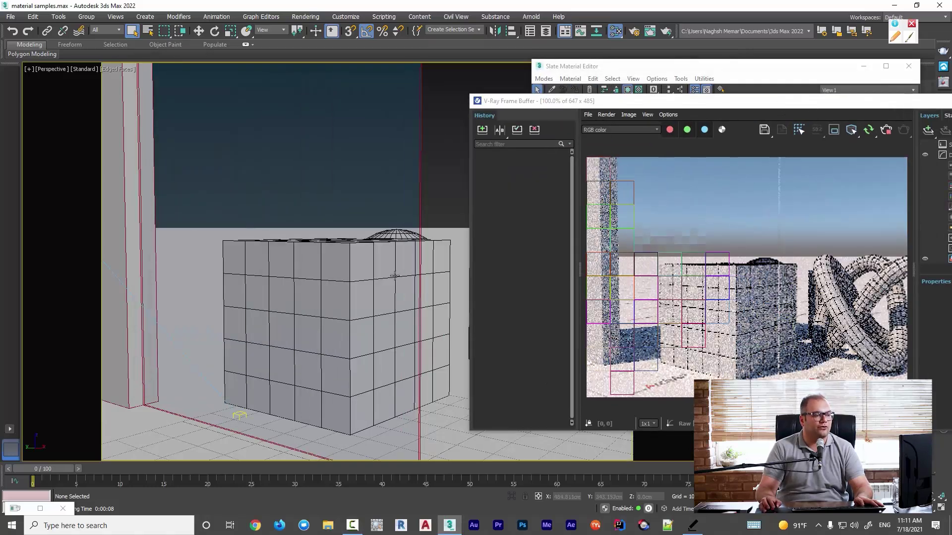
{"action": "middle_click_drag", "start_coordinate": [395, 276], "coordinate": [382, 274], "text": "alt"}
{"action": "left_click_drag", "start_coordinate": [790, 105], "coordinate": [392, 60]}
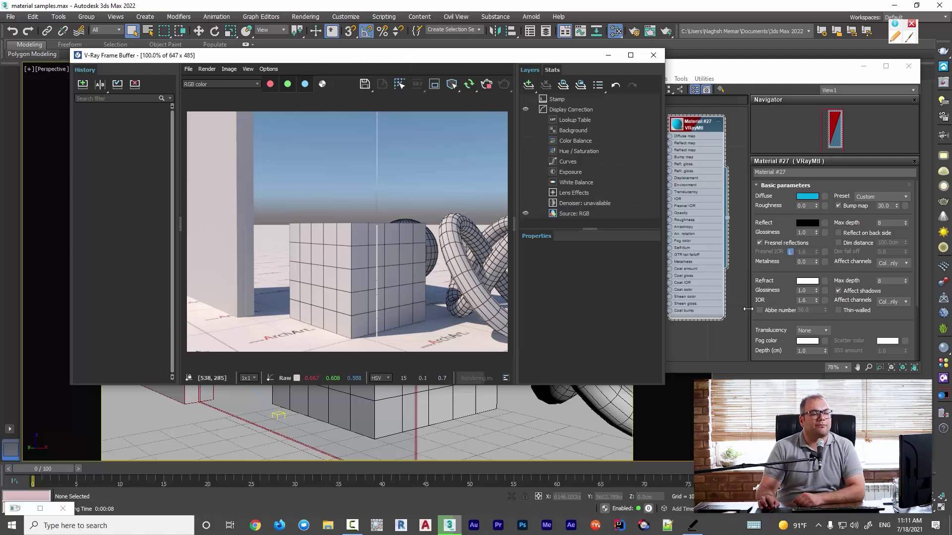
Set the material's refraction IOR to 0.8 and inspect the distortion of the cube in the render up close
{"action": "left_click", "coordinate": [808, 300]}
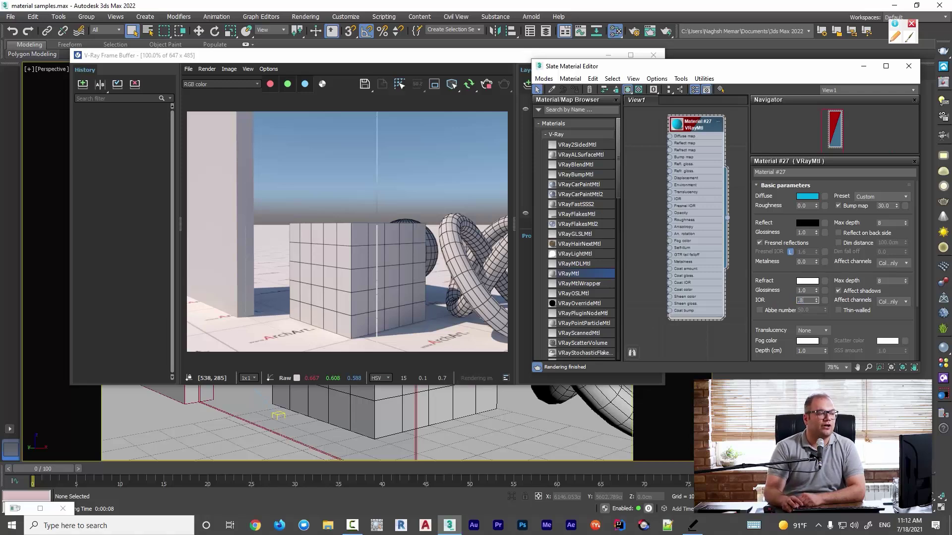
{"action": "type", "text": ".8"}
{"action": "key", "text": "Return"}
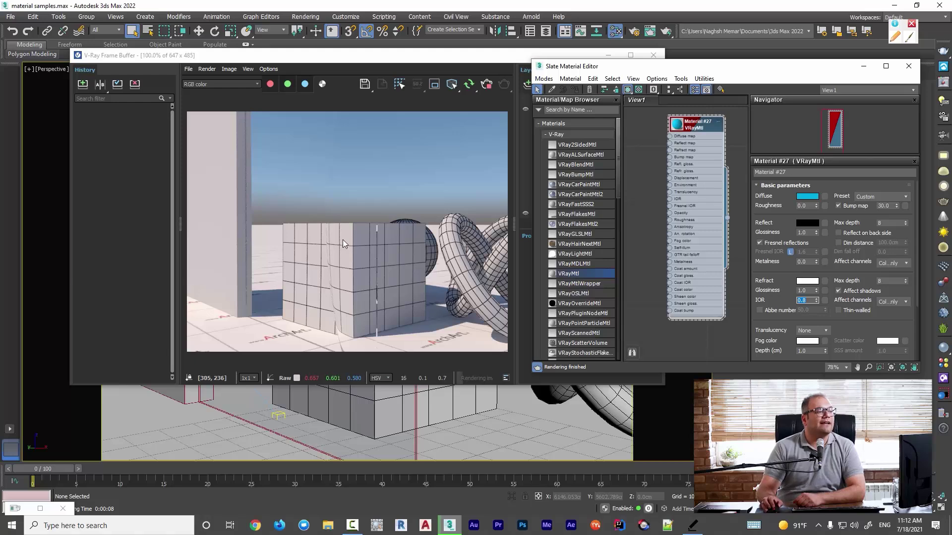
{"action": "scroll", "coordinate": [356, 249], "scroll_direction": "up", "scroll_amount": 1}
{"action": "middle_click_drag", "start_coordinate": [397, 270], "coordinate": [386, 215]}
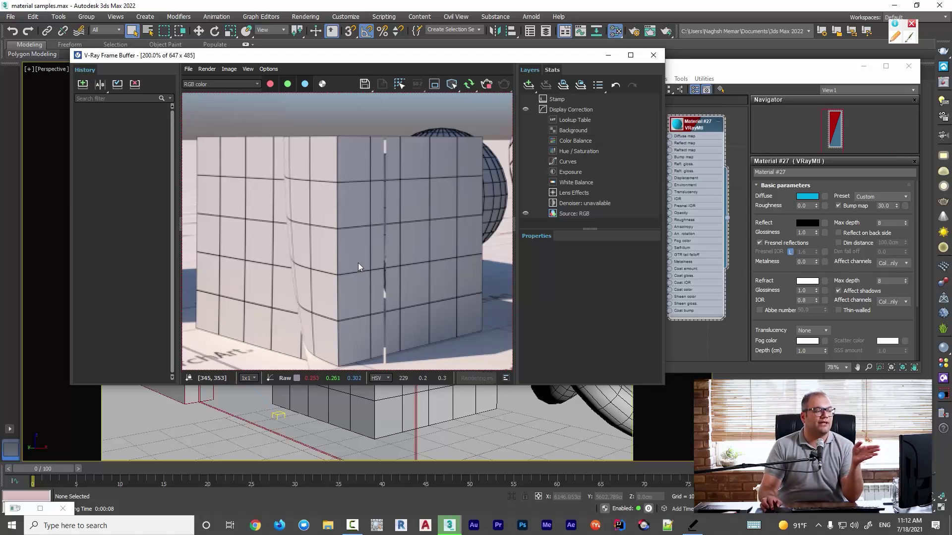
{"action": "scroll", "coordinate": [358, 263], "scroll_direction": "down", "scroll_amount": 1}
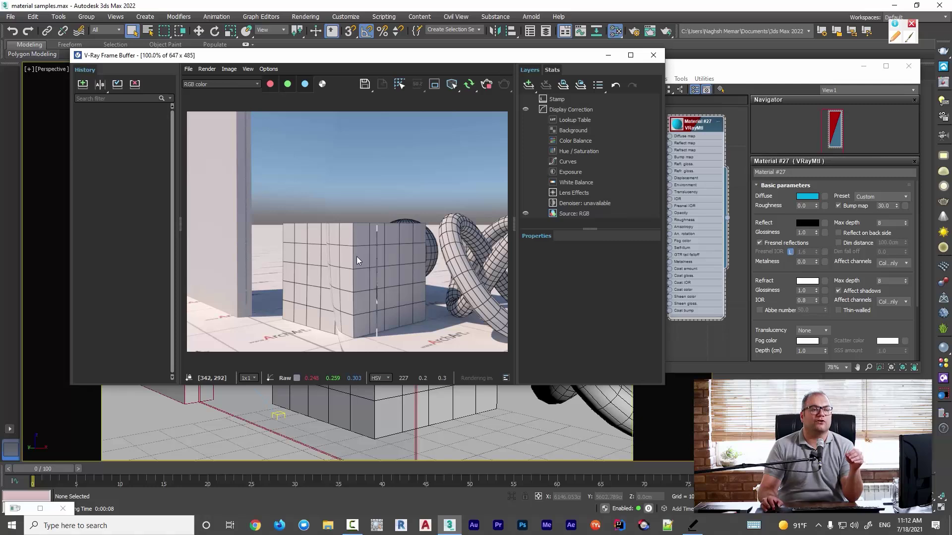
Set the refraction IOR to 1.1 and save the render to the frame buffer history
{"action": "left_click", "coordinate": [803, 300]}
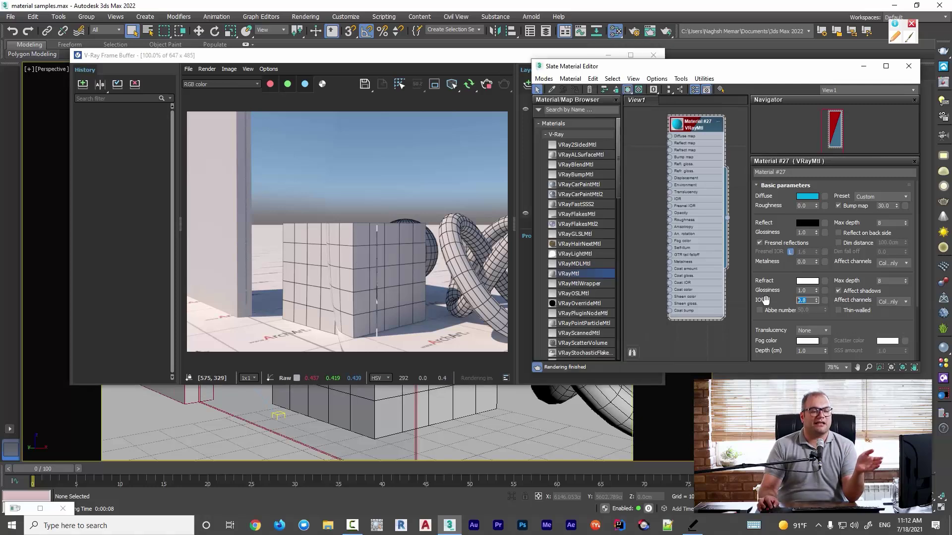
{"action": "type", "text": "1.1"}
{"action": "key", "text": "Return"}
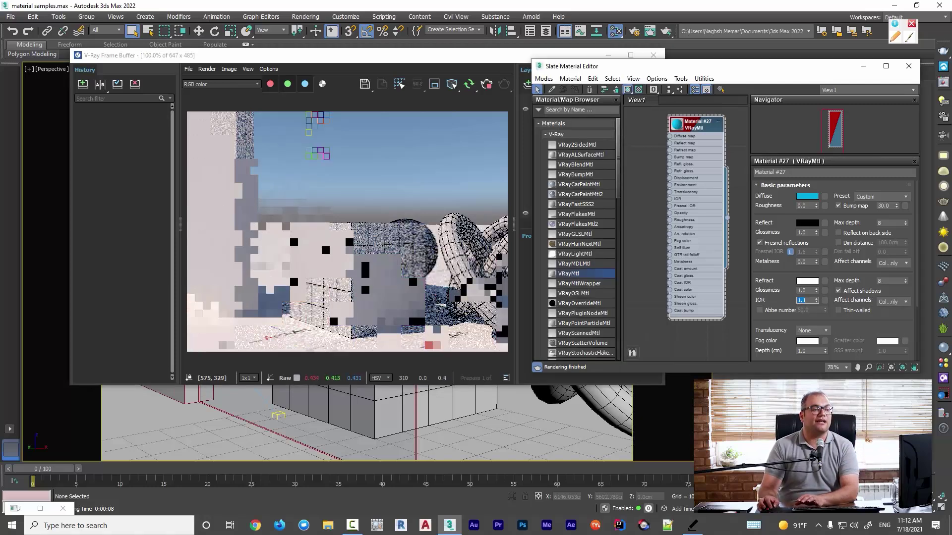
{"action": "left_click", "coordinate": [83, 85]}
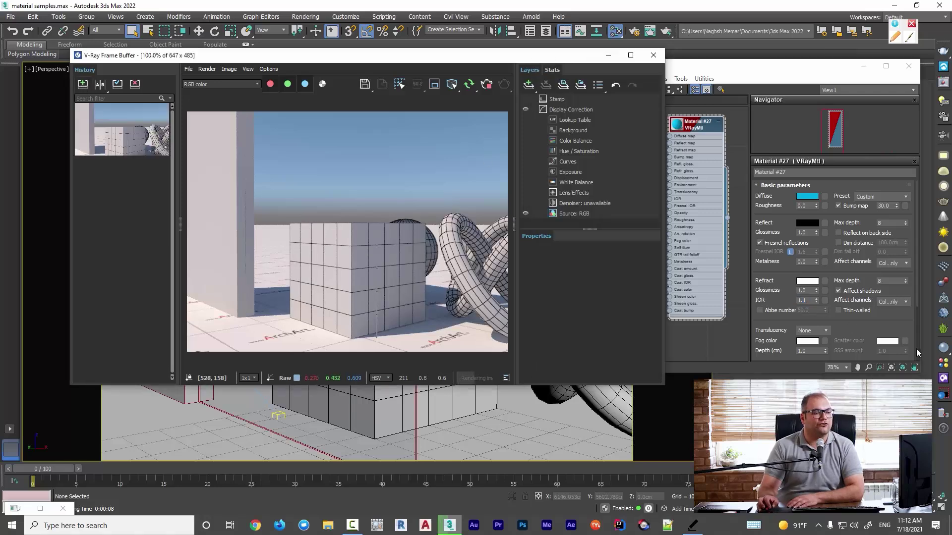
Set the refraction IOR to 1.5
{"action": "left_click", "coordinate": [756, 301]}
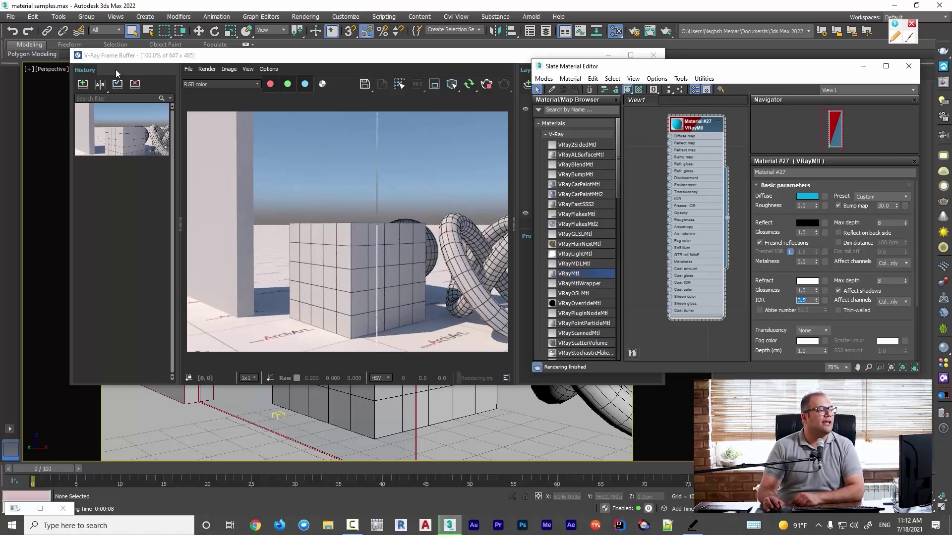
Save the current render to the frame buffer history and compare the two saved renders as A and B across the divider
{"action": "left_click", "coordinate": [83, 85]}
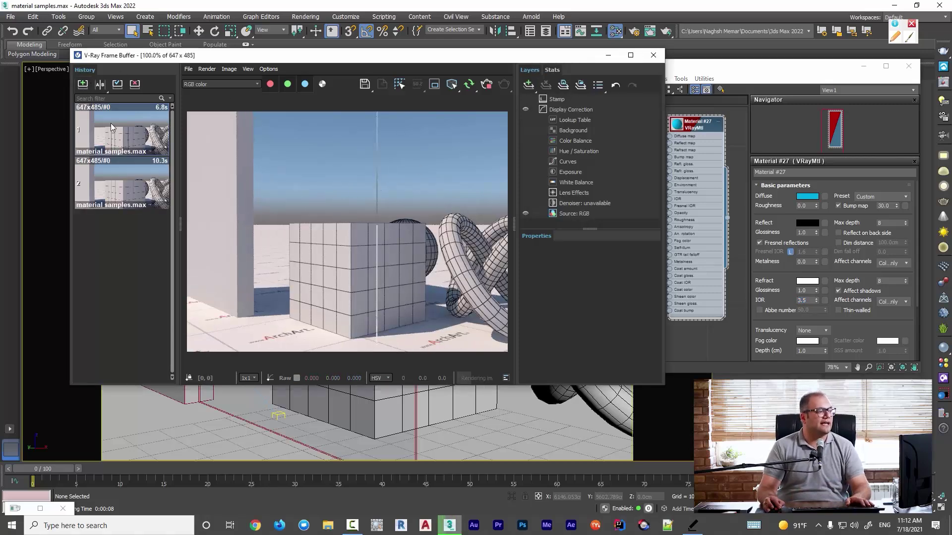
{"action": "left_click", "coordinate": [100, 84]}
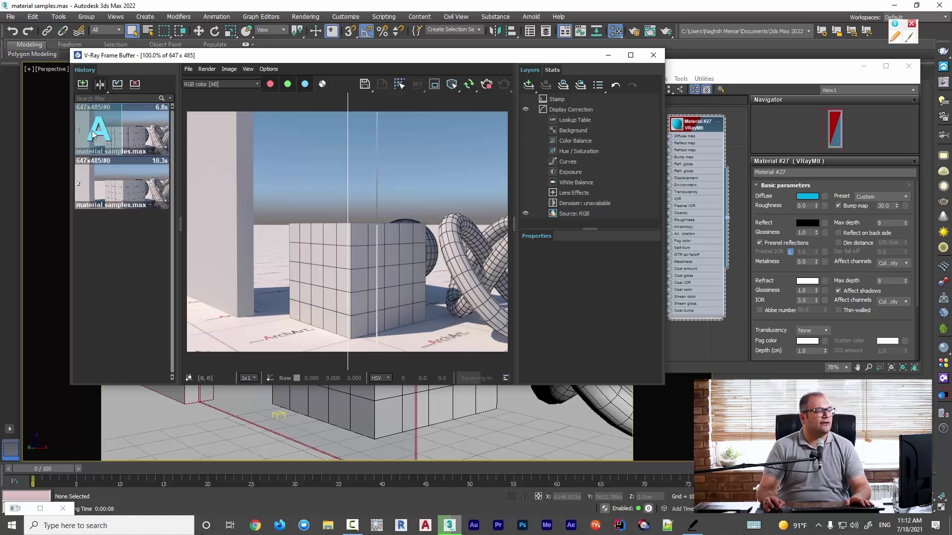
{"action": "left_click", "coordinate": [145, 185]}
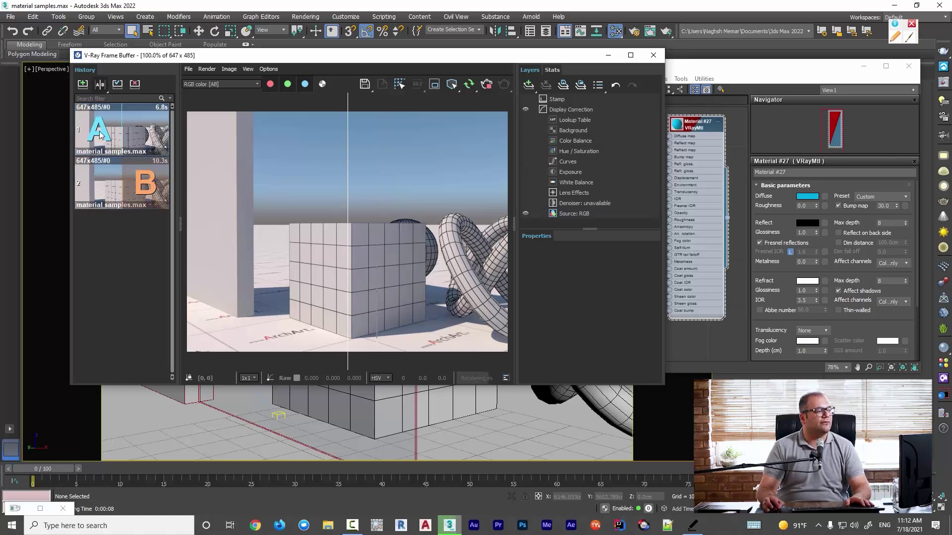
{"action": "mouse_move", "coordinate": [347, 240]}
{"action": "left_mouse_down"}
{"action": "mouse_move", "coordinate": [394, 248]}
{"action": "mouse_move", "coordinate": [320, 246]}
{"action": "mouse_move", "coordinate": [407, 248]}
{"action": "mouse_move", "coordinate": [239, 243]}
{"action": "mouse_move", "coordinate": [341, 246]}
{"action": "mouse_move", "coordinate": [300, 254]}
{"action": "mouse_move", "coordinate": [341, 246]}
{"action": "left_mouse_up"}
{"action": "scroll", "coordinate": [370, 255], "scroll_direction": "up", "scroll_amount": 1}
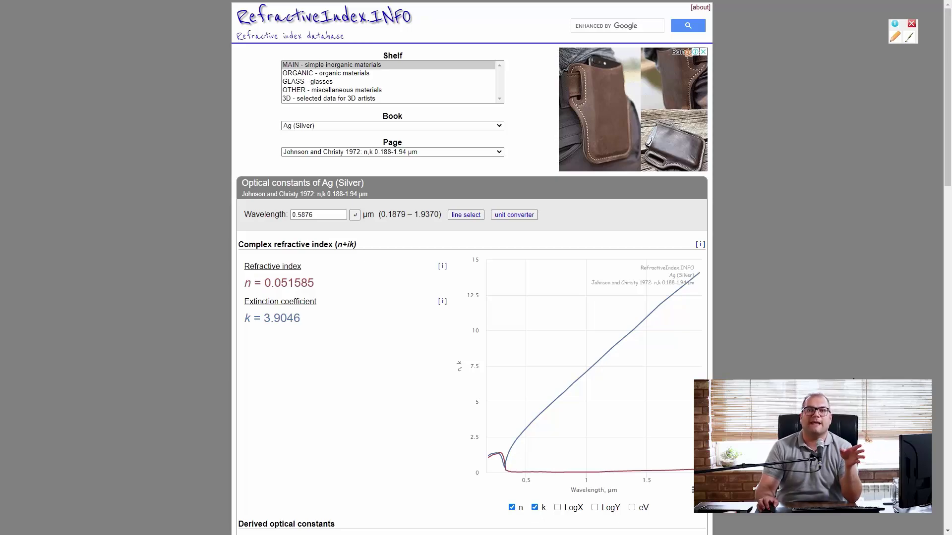
Browse the Pixel and Poly IOR list in the web browser, reading index values from the common materials through the alphabetical tables
{"action": "key", "text": "ctrl+Tab"}
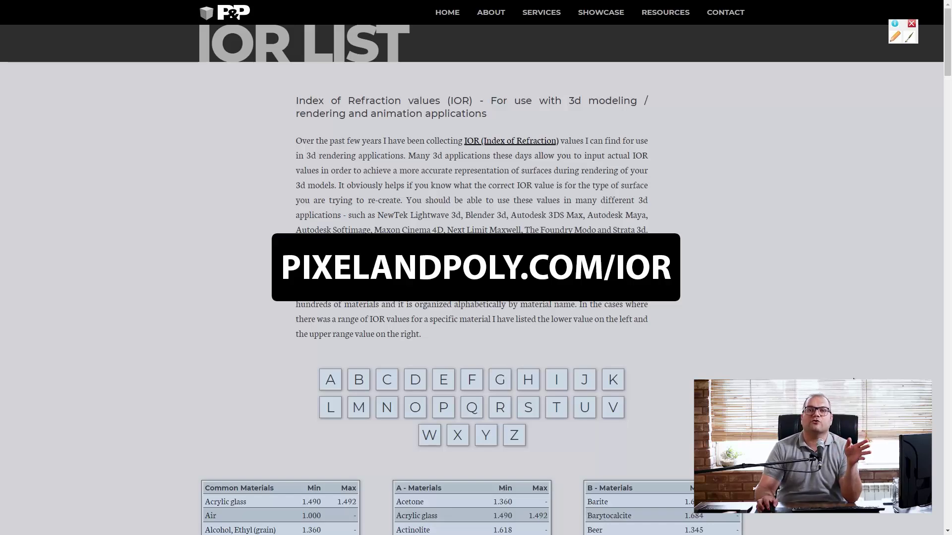
{"action": "scroll", "coordinate": [853, 380], "scroll_direction": "down", "scroll_amount": 12}
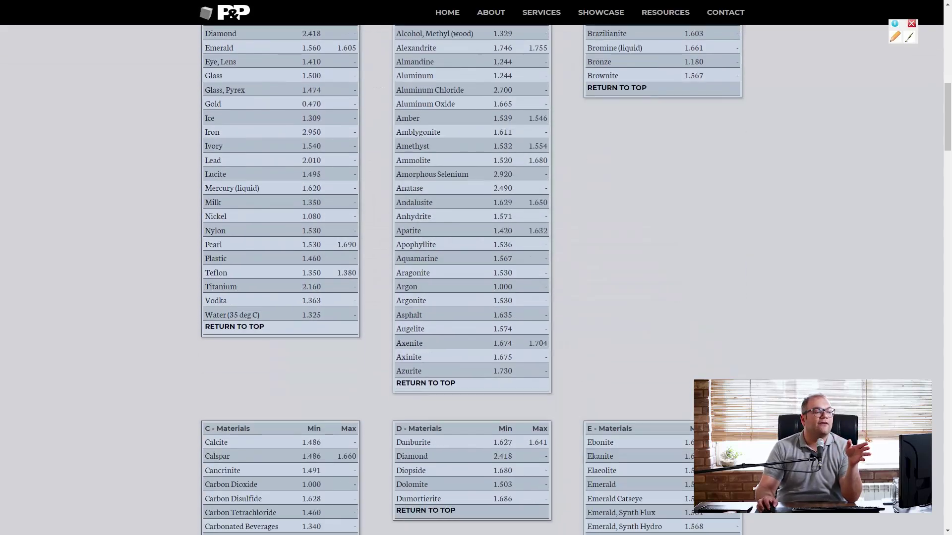
{"action": "scroll", "coordinate": [476, 277], "scroll_direction": "down", "scroll_amount": 15}
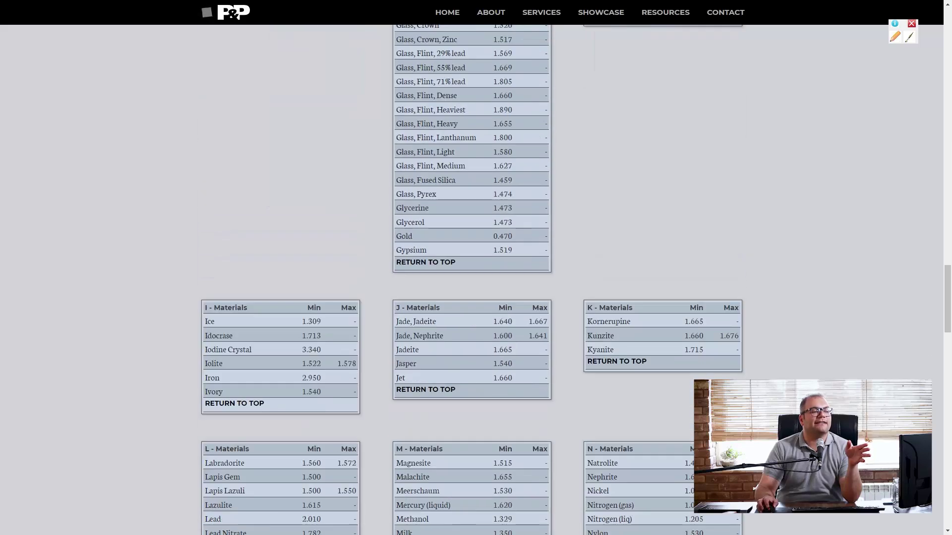
{"action": "scroll", "coordinate": [476, 277], "scroll_direction": "down", "scroll_amount": 15}
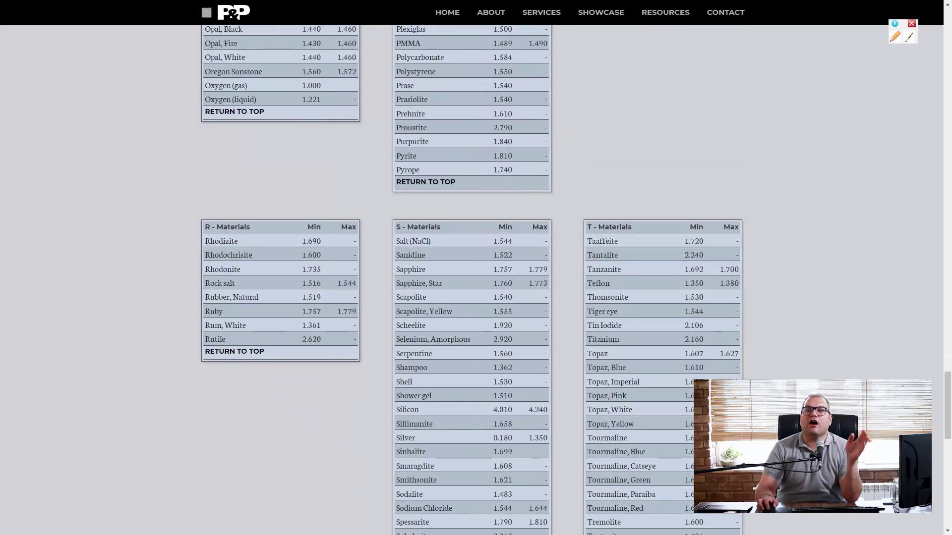
{"action": "scroll", "coordinate": [476, 278], "scroll_direction": "down", "scroll_amount": 3}
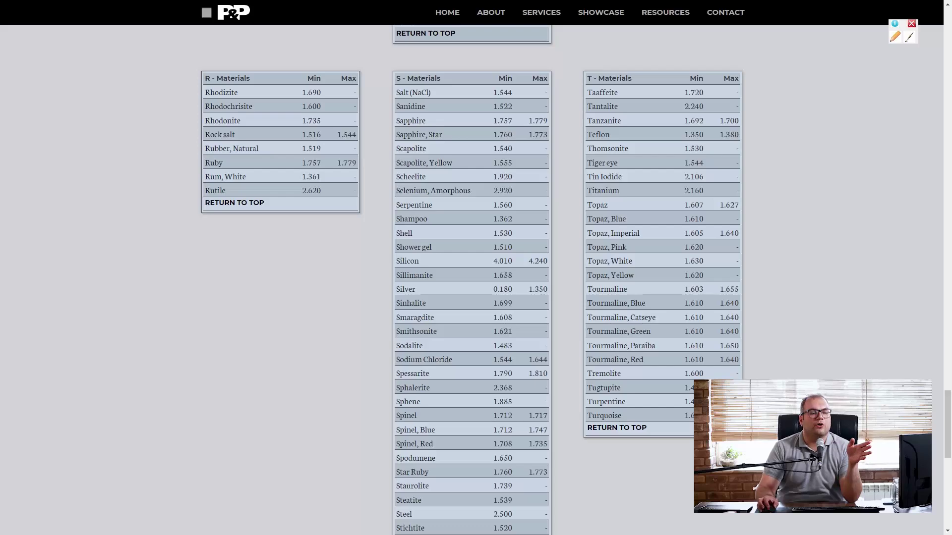
{"action": "key", "text": "Home"}
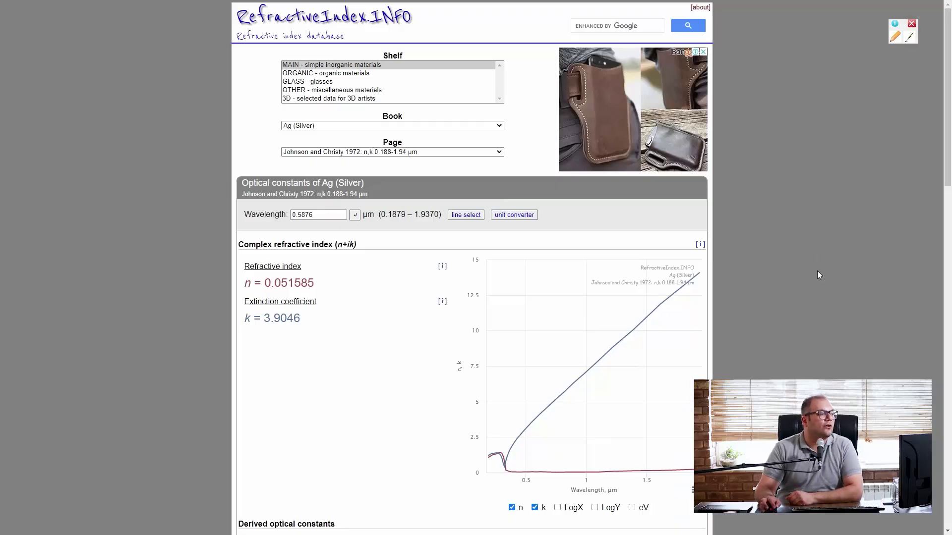
Look up the refractive index on RefractiveIndex.INFO for the GLASS shelf, Soda lime glass, page Rubin 1985: Far-infared
{"action": "left_click", "coordinate": [311, 82]}
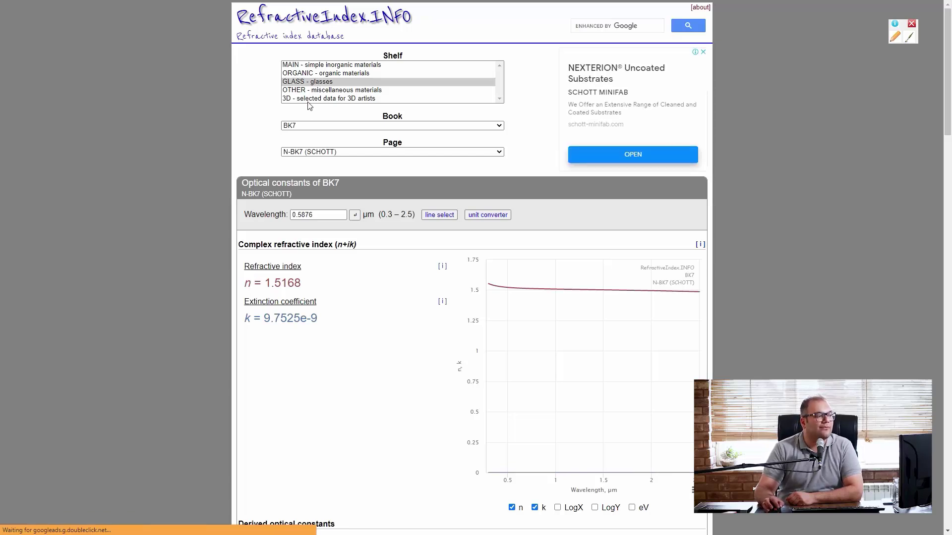
{"action": "left_click", "coordinate": [305, 127]}
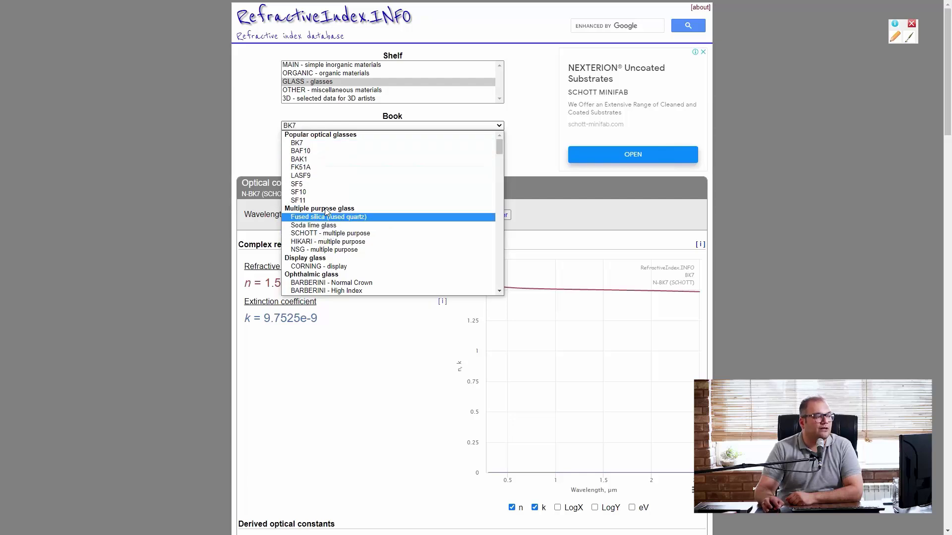
{"action": "left_click", "coordinate": [323, 227]}
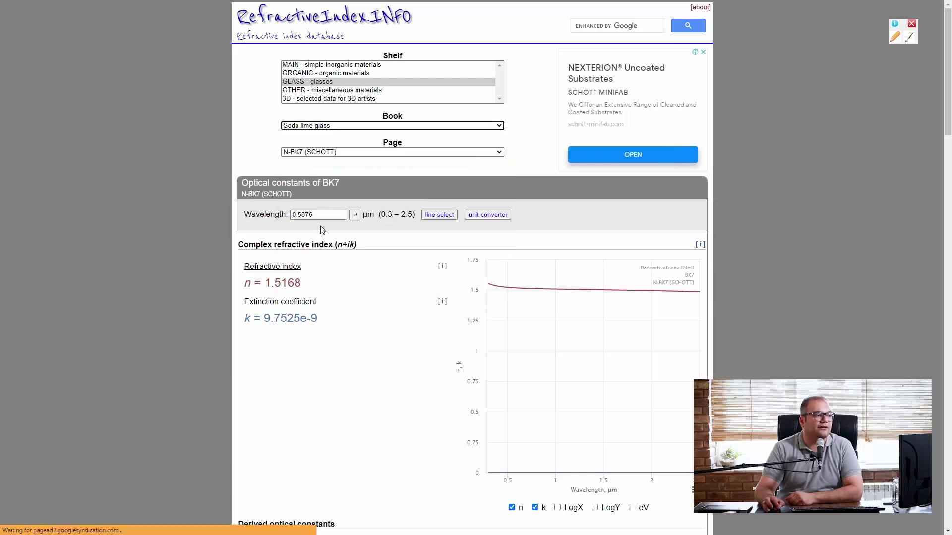
{"action": "left_click", "coordinate": [315, 152]}
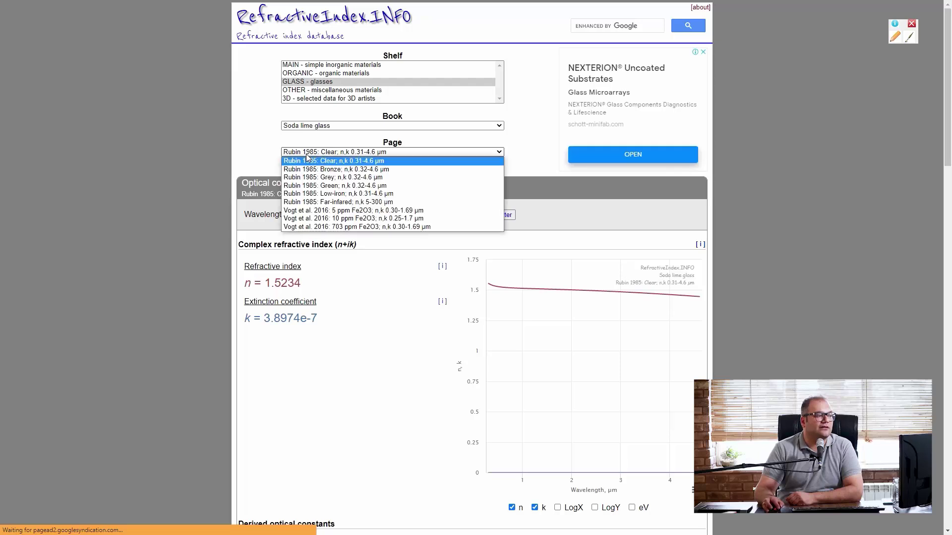
{"action": "left_click", "coordinate": [317, 201]}
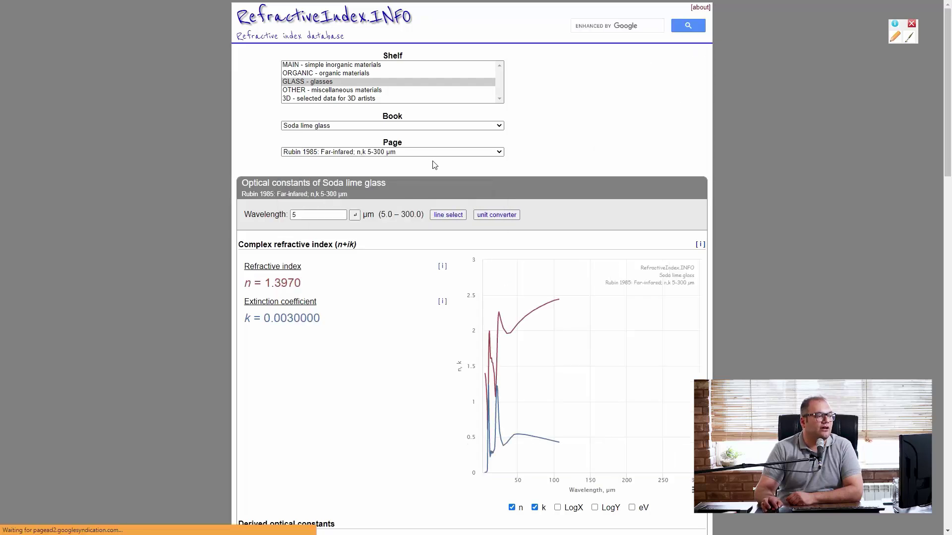
{"action": "scroll", "coordinate": [297, 280], "scroll_direction": "down", "scroll_amount": 1}
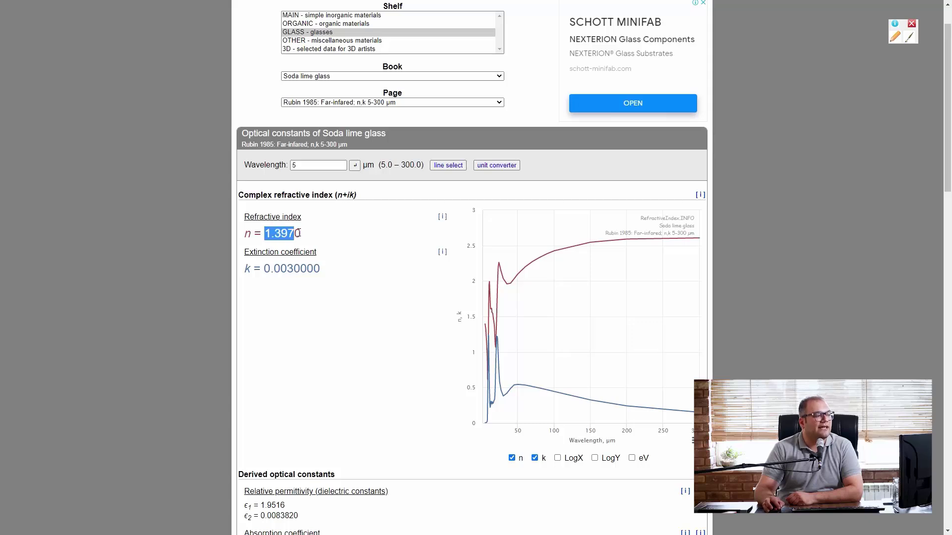
{"action": "left_click_drag", "start_coordinate": [247, 234], "coordinate": [313, 240]}
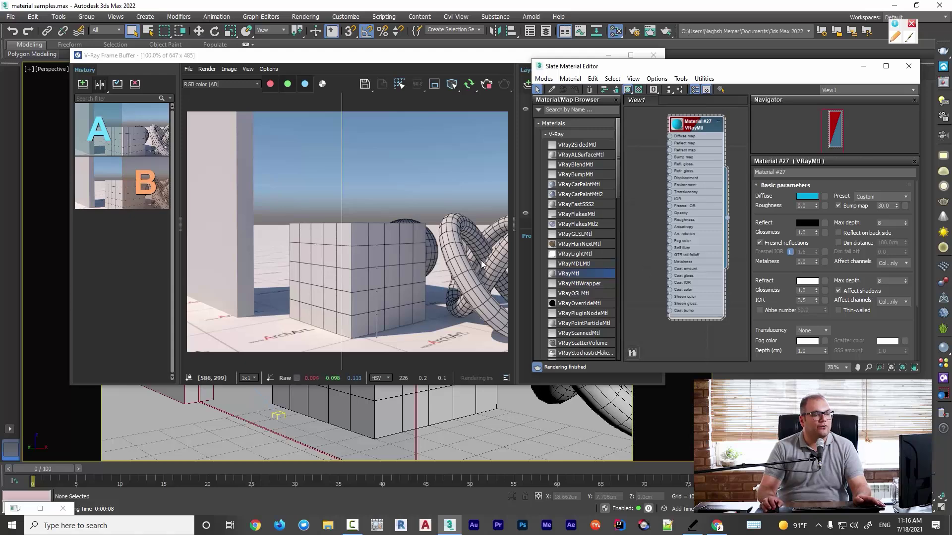
Switch back to 3ds Max, set the glass material's refraction IOR to 1.397, and turn off the A/B render comparison
{"action": "double_click", "coordinate": [803, 301]}
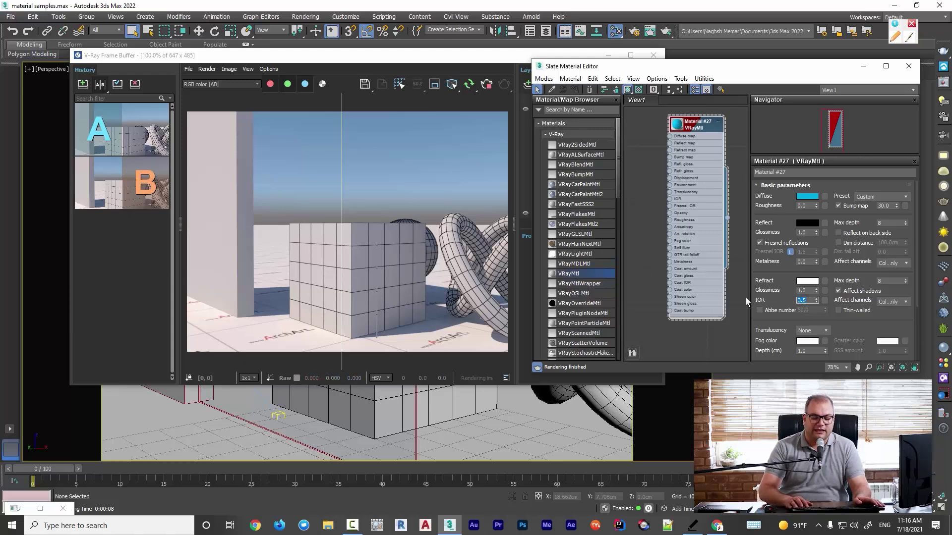
{"action": "type", "text": "1.3970"}
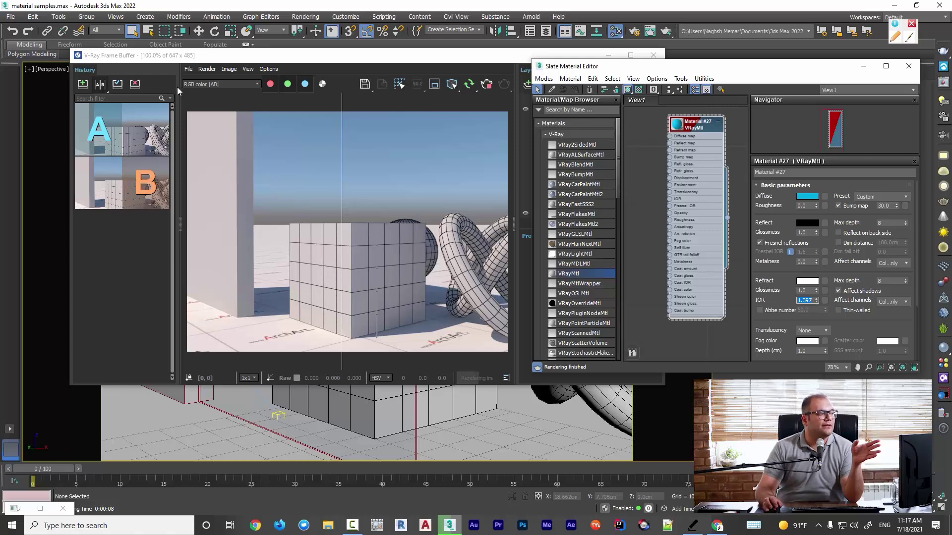
{"action": "left_click", "coordinate": [105, 83]}
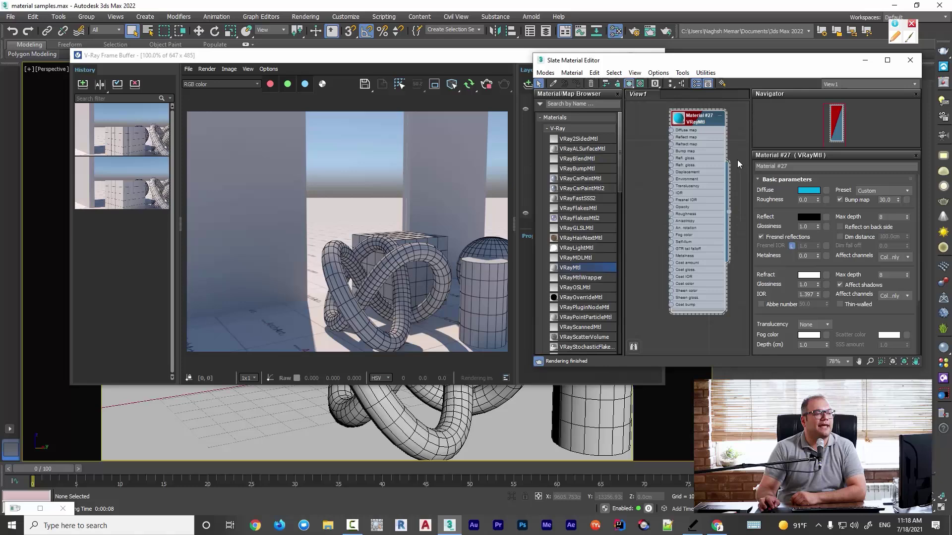
Set the glass material's reflection color to white with a value of 255
{"action": "left_click", "coordinate": [809, 217]}
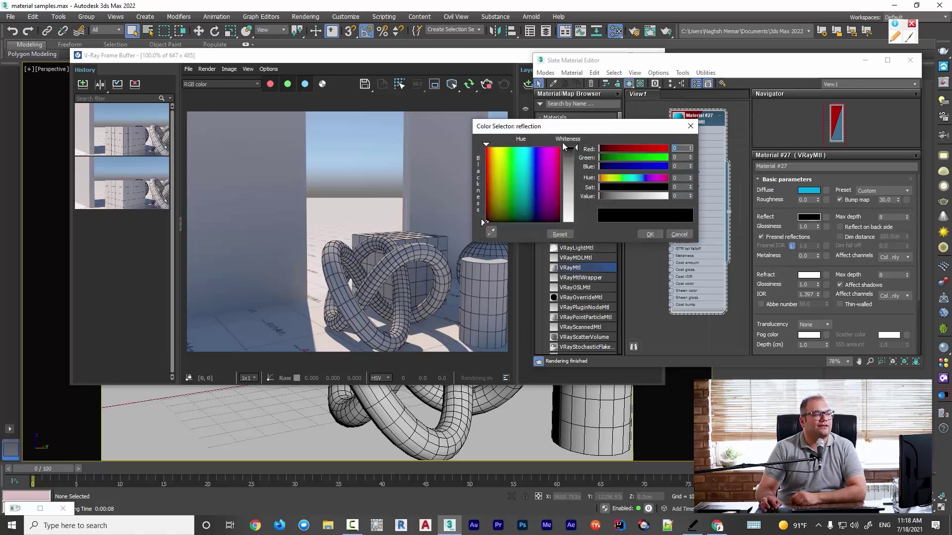
{"action": "left_click_drag", "start_coordinate": [570, 157], "coordinate": [571, 223]}
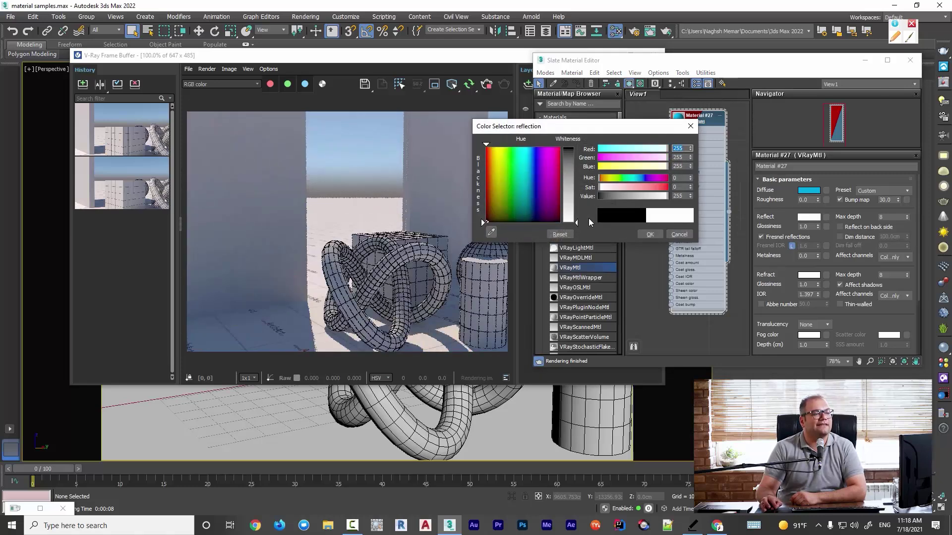
{"action": "left_click", "coordinate": [650, 235]}
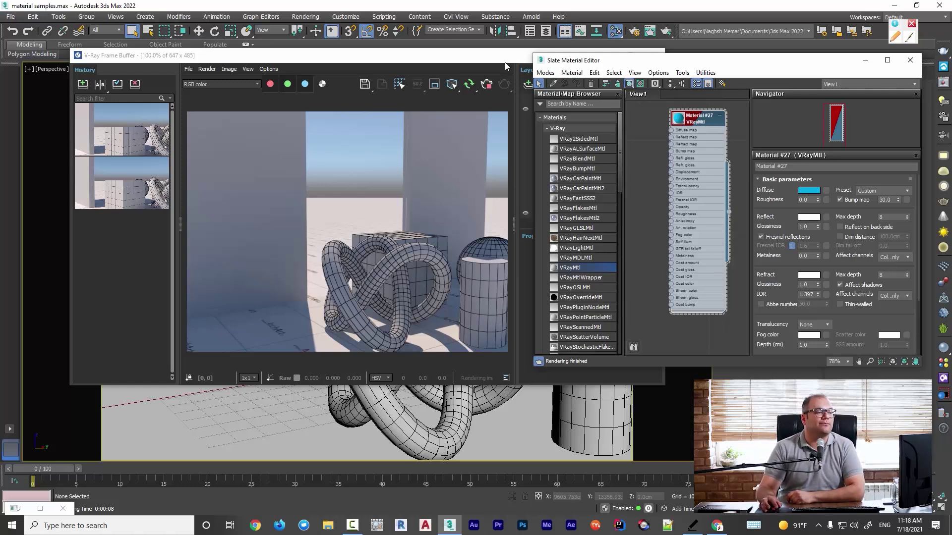
Create a new VRayMtl next to the glass material and assign it to the blue panel in the perspective view
{"action": "left_click_drag", "start_coordinate": [575, 268], "coordinate": [632, 130]}
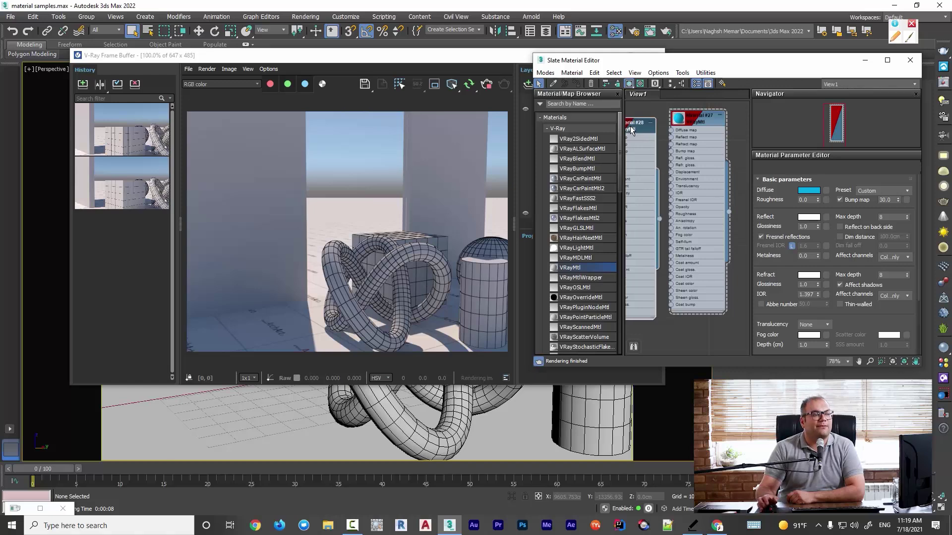
{"action": "double_click", "coordinate": [633, 130]}
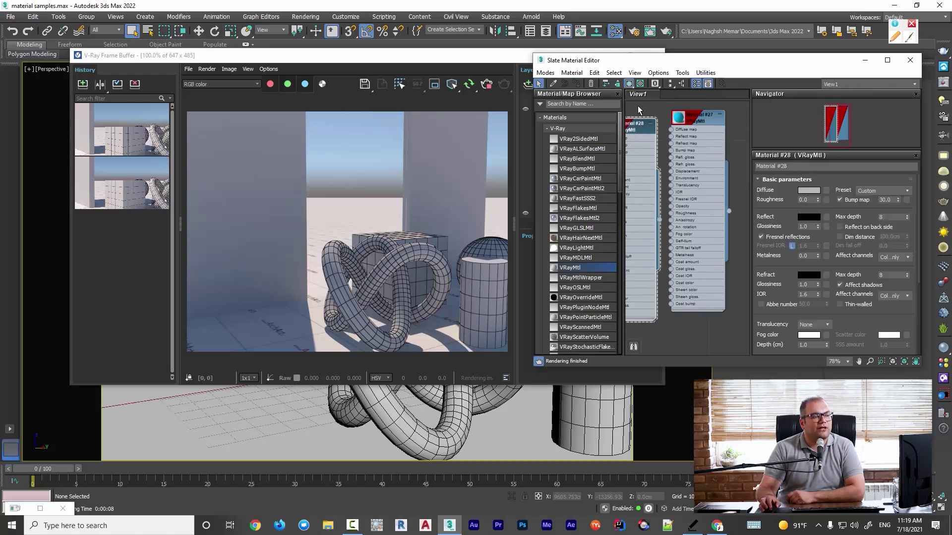
{"action": "middle_click_drag", "start_coordinate": [638, 107], "coordinate": [686, 108]}
{"action": "left_click_drag", "start_coordinate": [466, 57], "coordinate": [495, 319]}
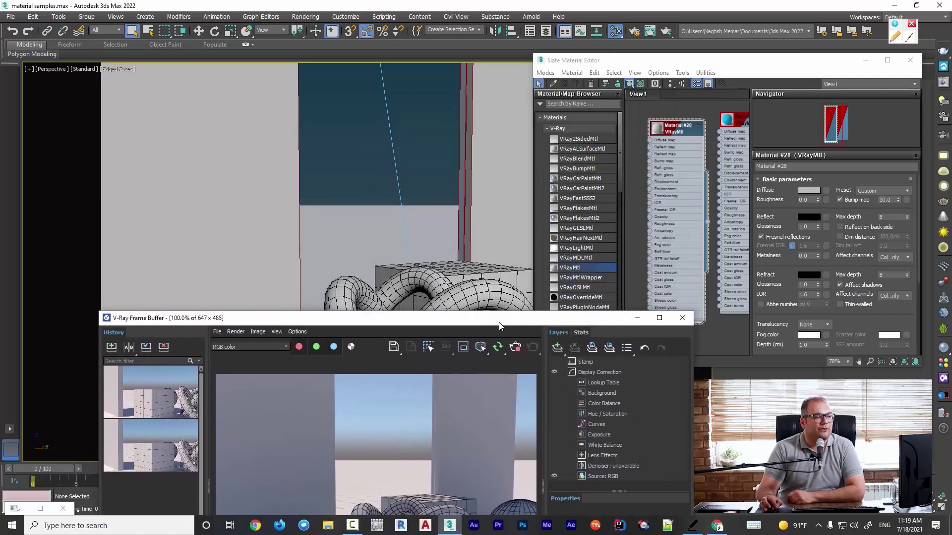
{"action": "left_click", "coordinate": [708, 225]}
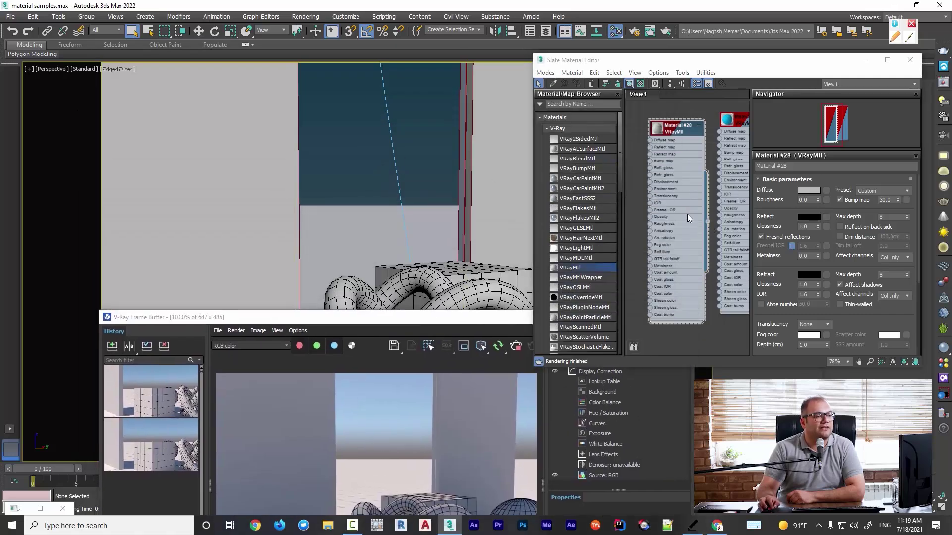
{"action": "left_click_drag", "start_coordinate": [707, 223], "coordinate": [399, 142]}
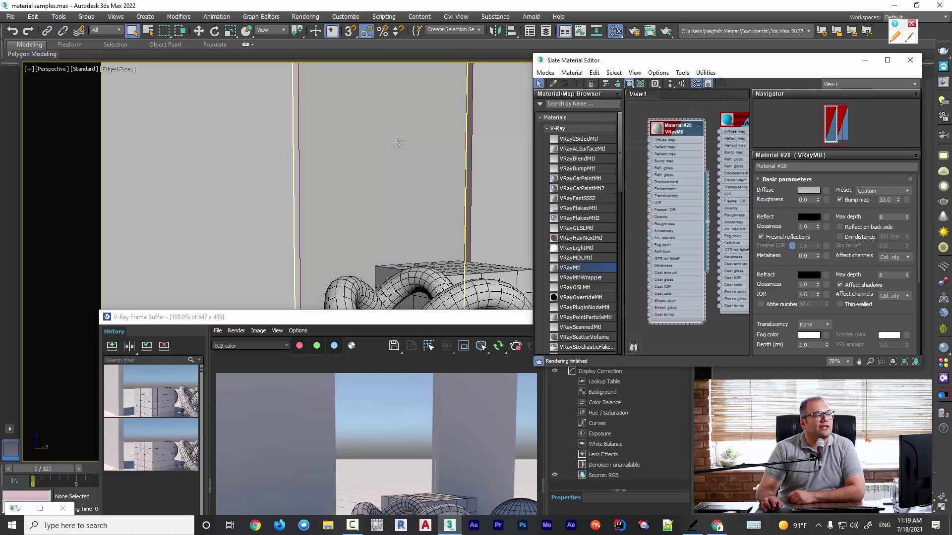
Set the new material's reflection color to white and bring the full render back into view
{"action": "left_click", "coordinate": [809, 217]}
{"action": "left_click_drag", "start_coordinate": [599, 196], "coordinate": [666, 196]}
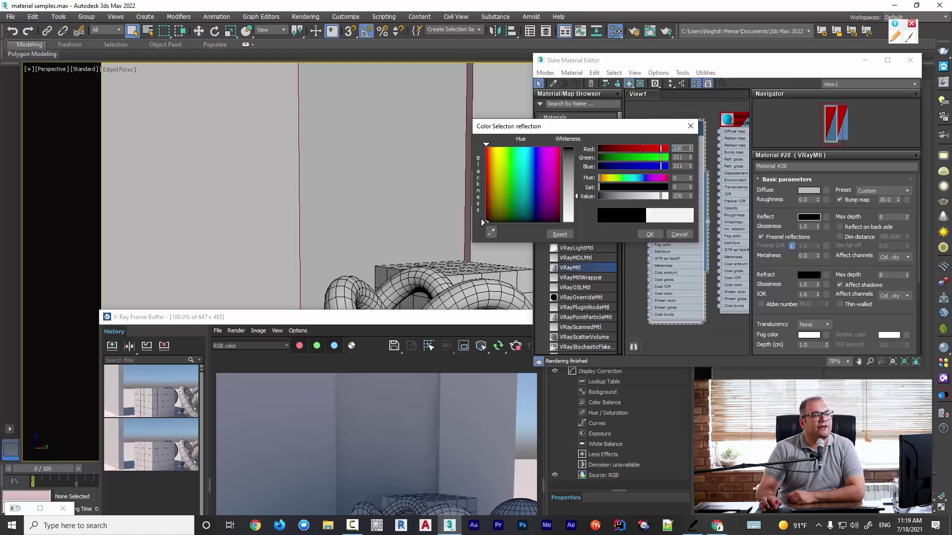
{"action": "left_click", "coordinate": [656, 234]}
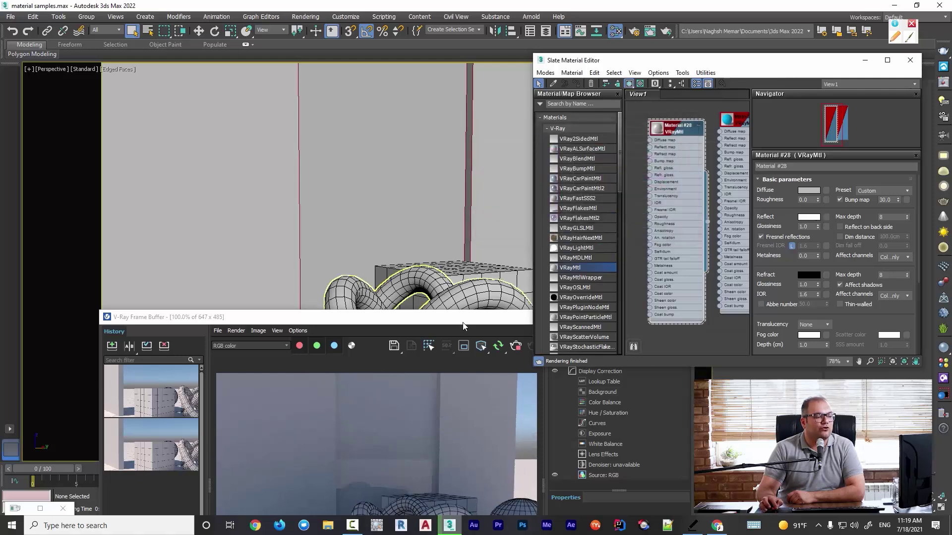
{"action": "left_click_drag", "start_coordinate": [461, 318], "coordinate": [382, 29]}
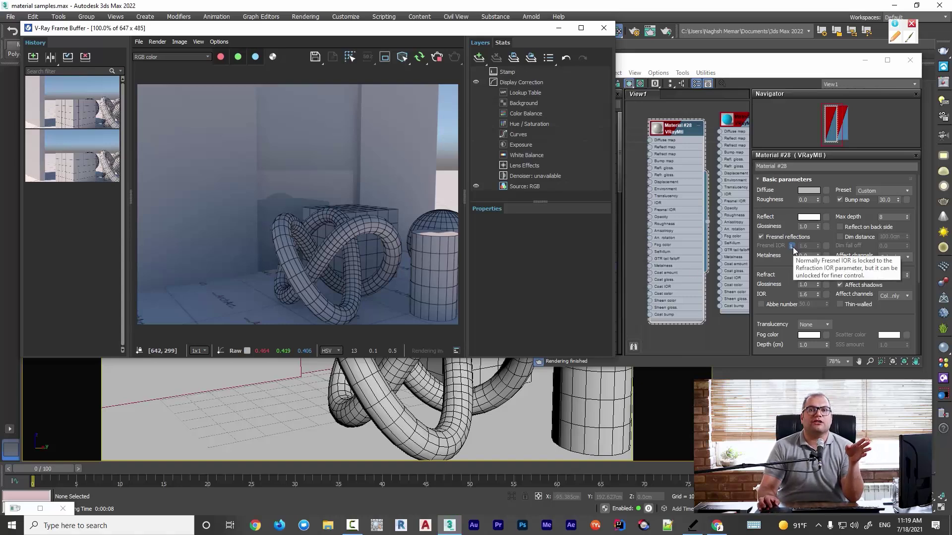
Try IOR values of 3.5, 10 and 100 on Material #28 to compare its Fresnel reflections in the render
{"action": "left_click", "coordinate": [814, 294]}
{"action": "type", "text": "3.5"}
{"action": "key", "text": "Return"}
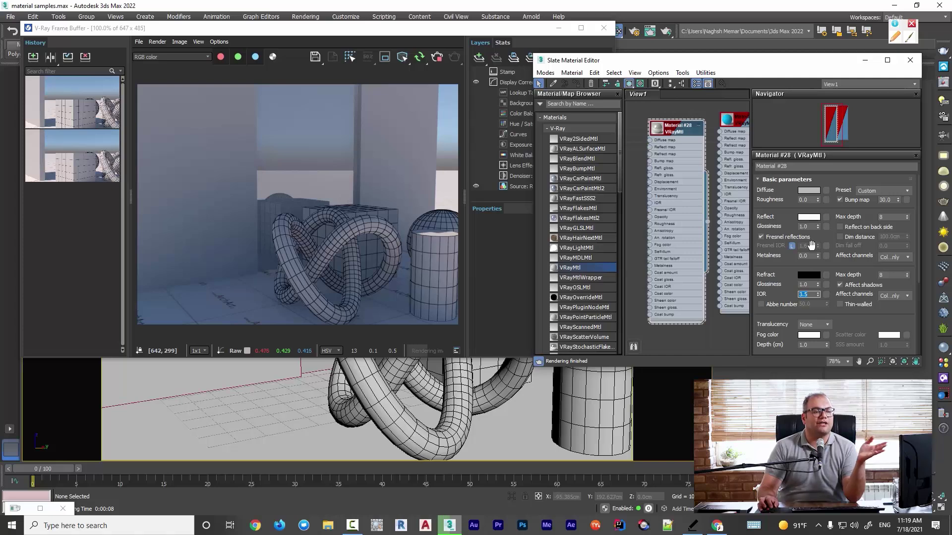
{"action": "type", "text": "10"}
{"action": "key", "text": "Return"}
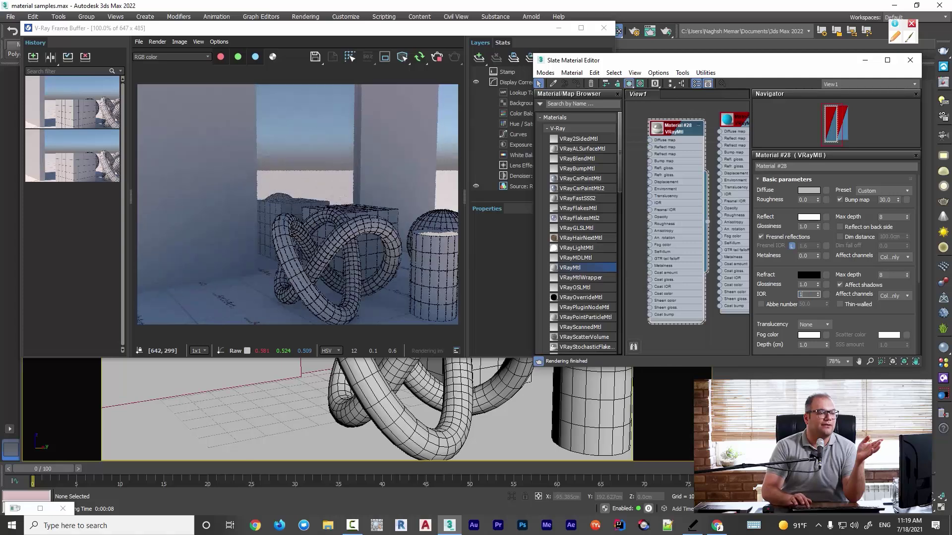
{"action": "type", "text": "100"}
{"action": "key", "text": "Return"}
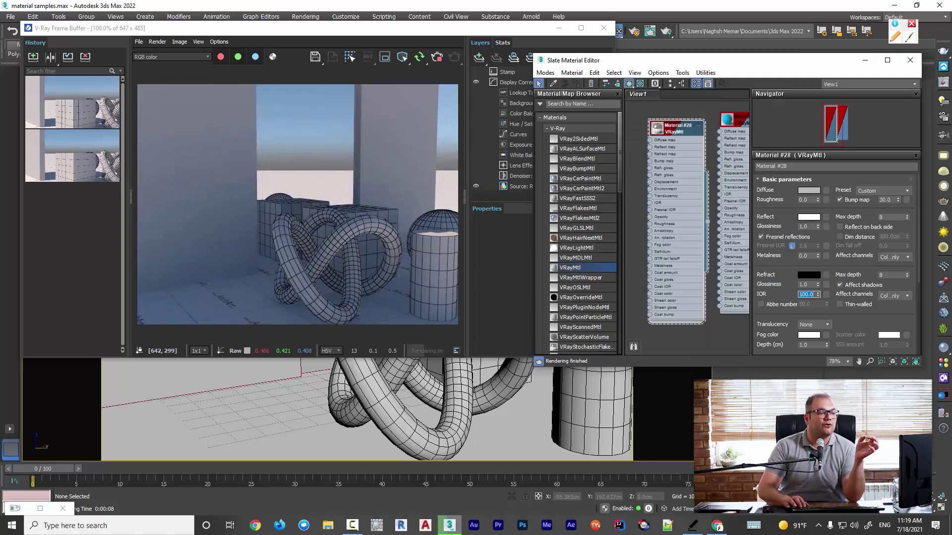
Set the IOR of Material #28 to 1.2
{"action": "type", "text": "1."}
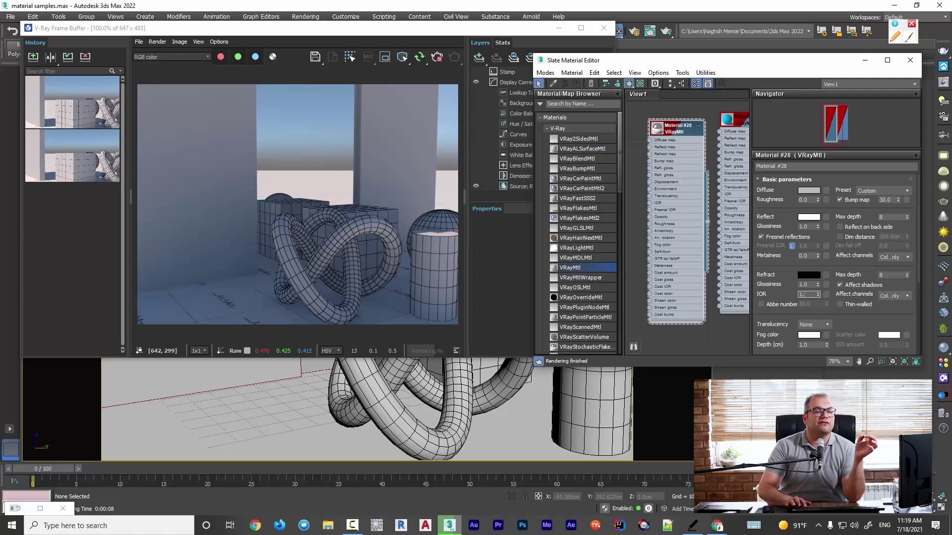
{"action": "type", "text": "2"}
{"action": "key", "text": "Return"}
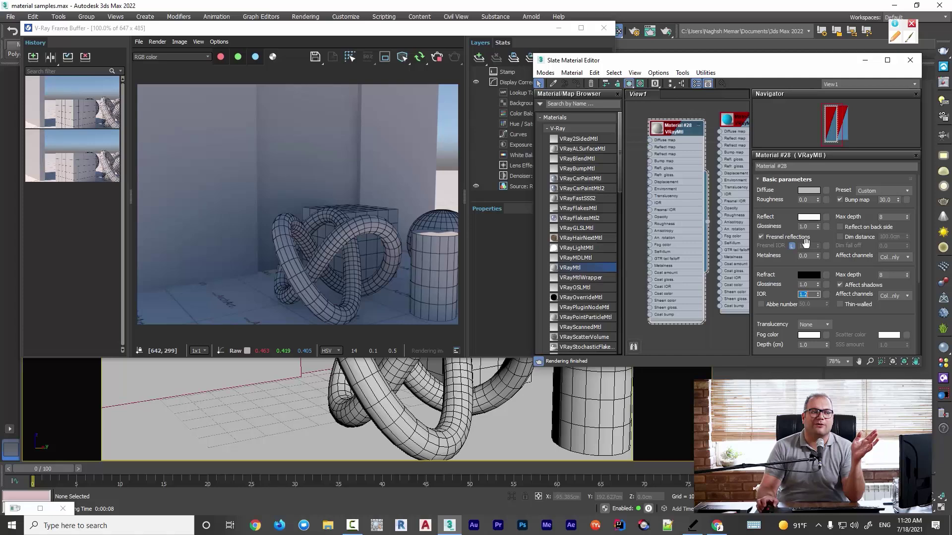
Delete Material #28, assign the glass Material #27 to the large panel in the perspective view, and open its parameters
{"action": "left_click_drag", "start_coordinate": [682, 128], "coordinate": [664, 129]}
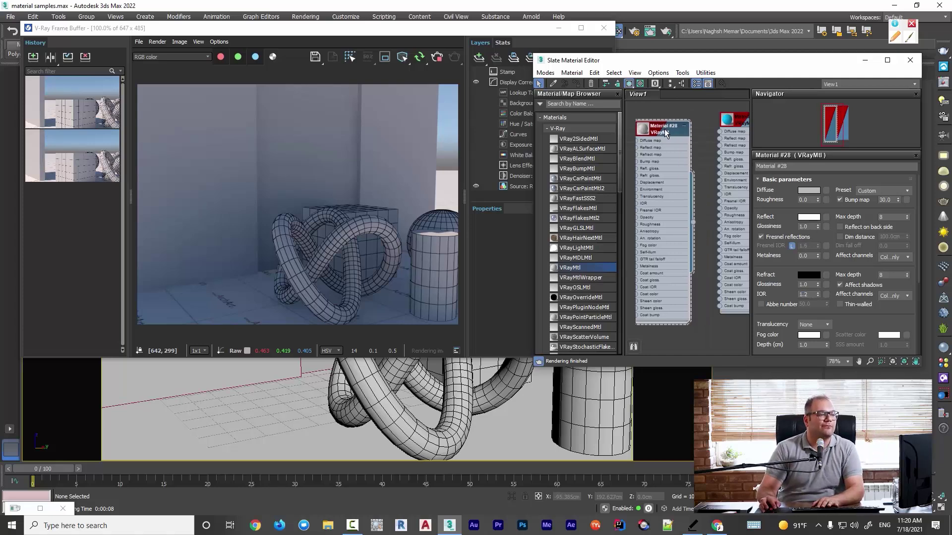
{"action": "key", "text": "Delete"}
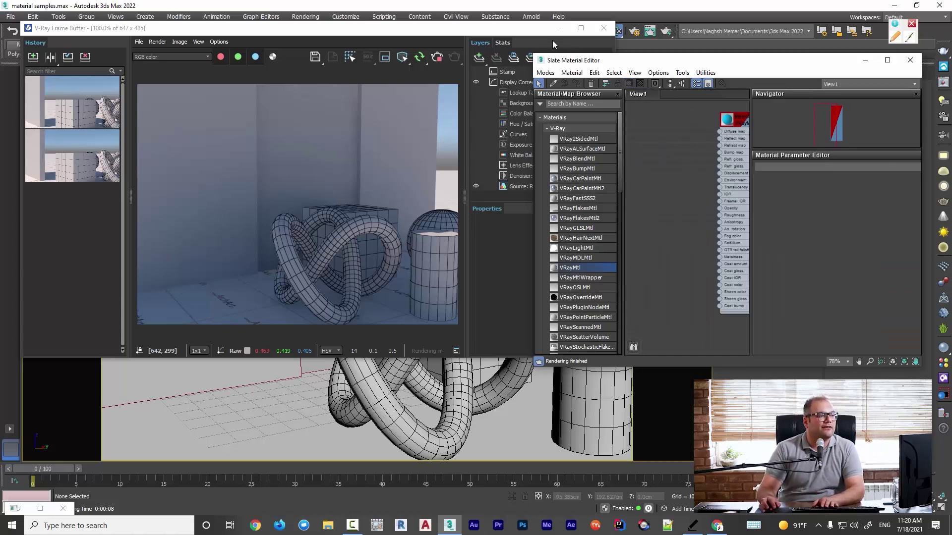
{"action": "left_click_drag", "start_coordinate": [528, 34], "coordinate": [592, 282]}
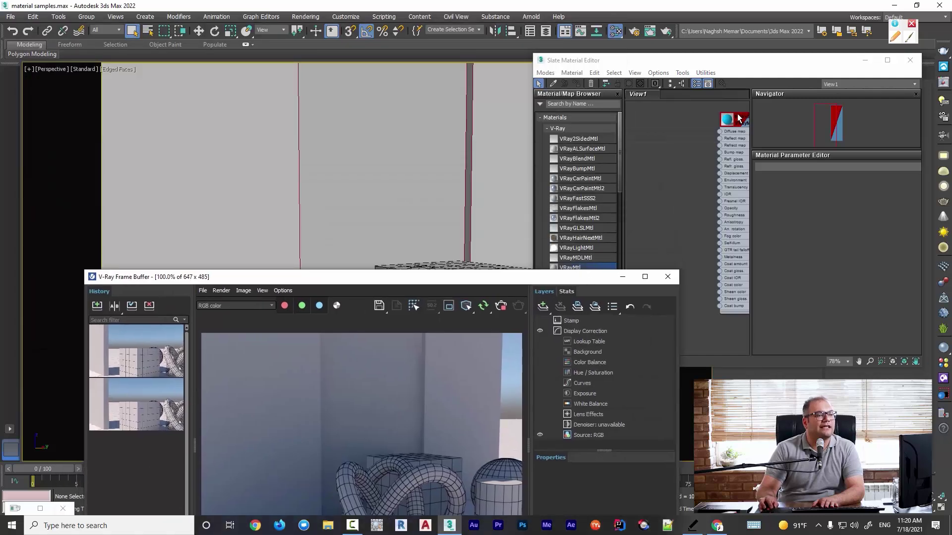
{"action": "left_click_drag", "start_coordinate": [738, 118], "coordinate": [670, 115]}
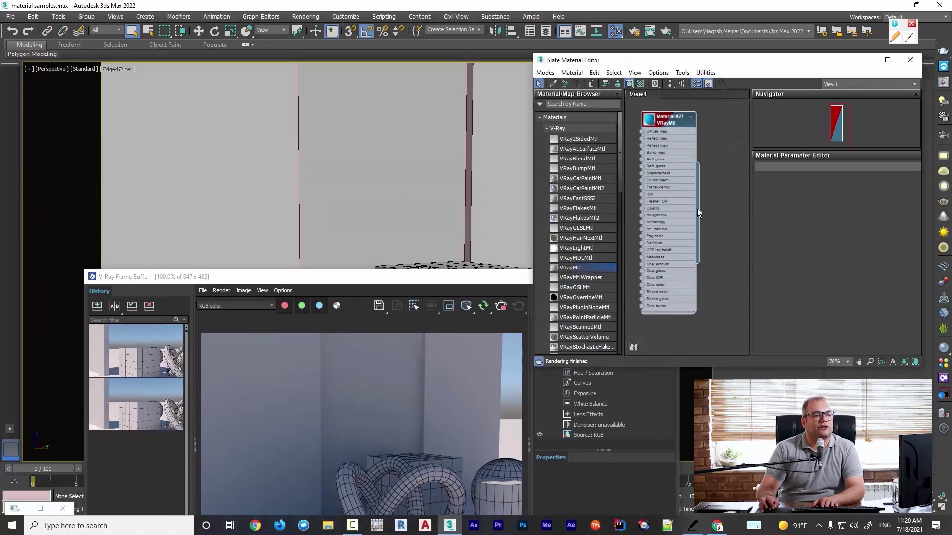
{"action": "left_click_drag", "start_coordinate": [701, 212], "coordinate": [404, 164]}
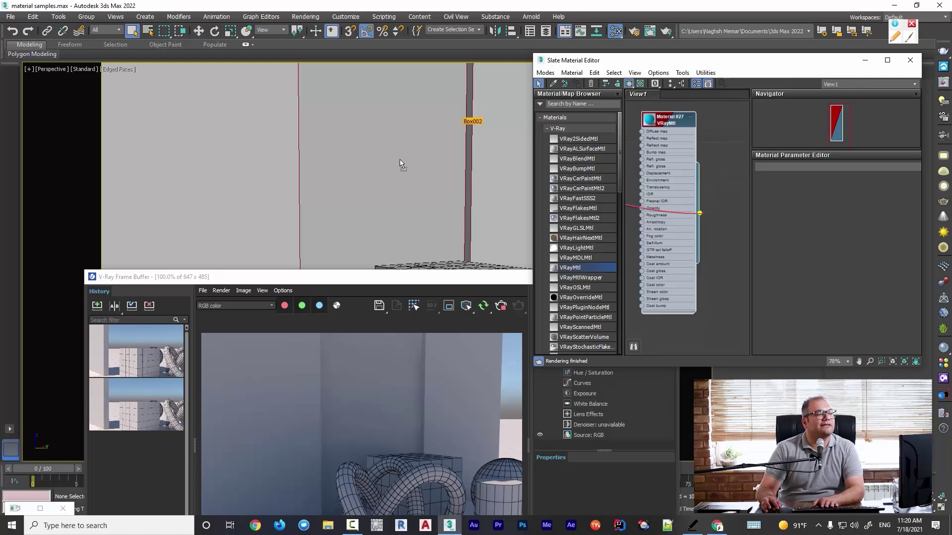
{"action": "double_click", "coordinate": [677, 122]}
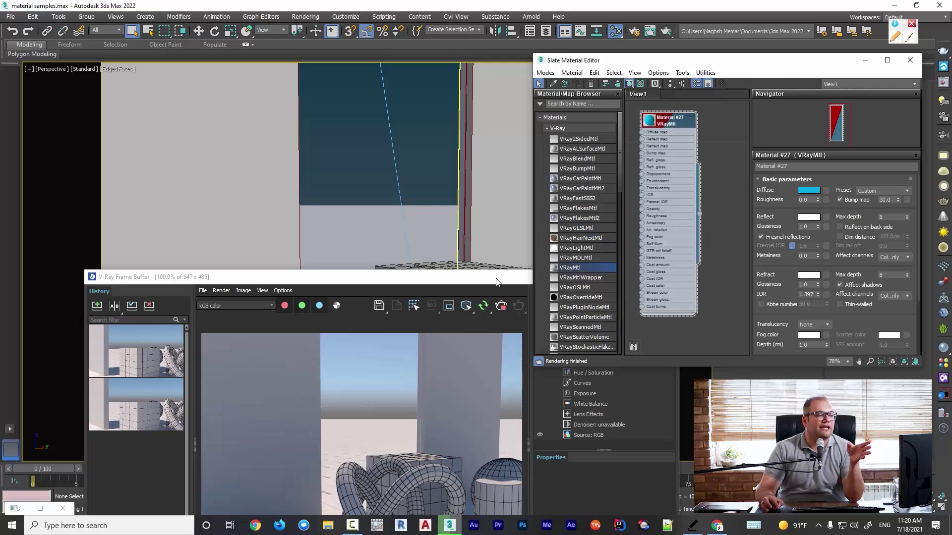
Bring the full render into view and compare frame buffer zooming with Real Zoom toggled on and off
{"action": "left_click_drag", "start_coordinate": [496, 282], "coordinate": [476, 84]}
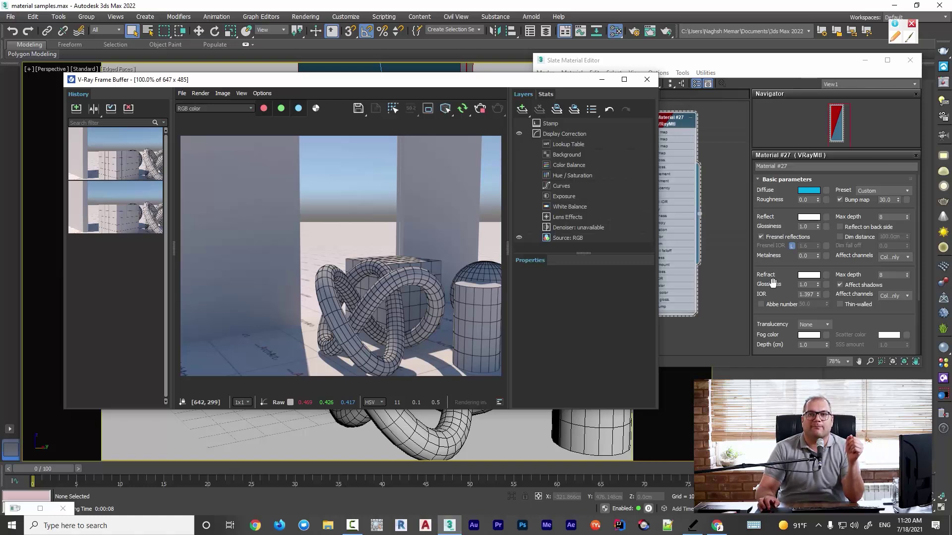
{"action": "right_click", "coordinate": [368, 210]}
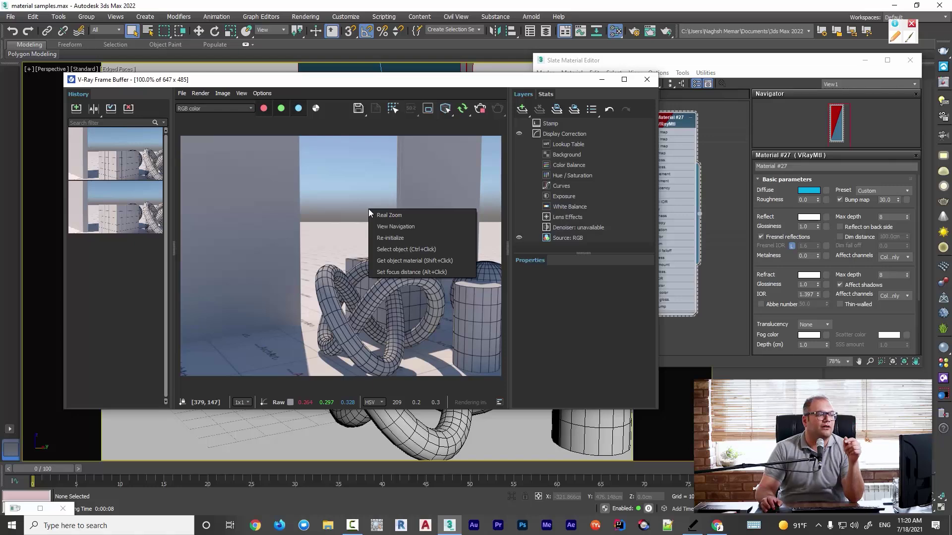
{"action": "left_click", "coordinate": [385, 216]}
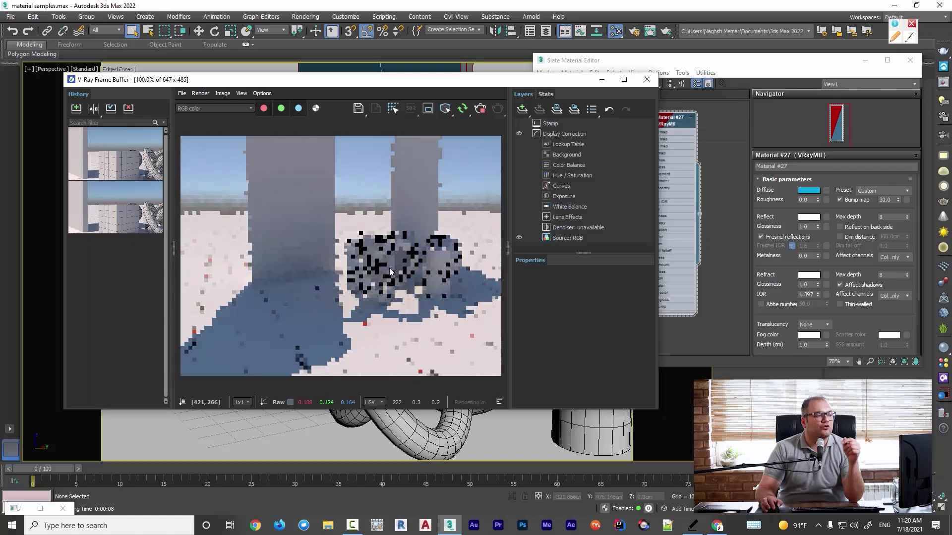
{"action": "scroll", "coordinate": [388, 268], "scroll_direction": "up", "scroll_amount": 5}
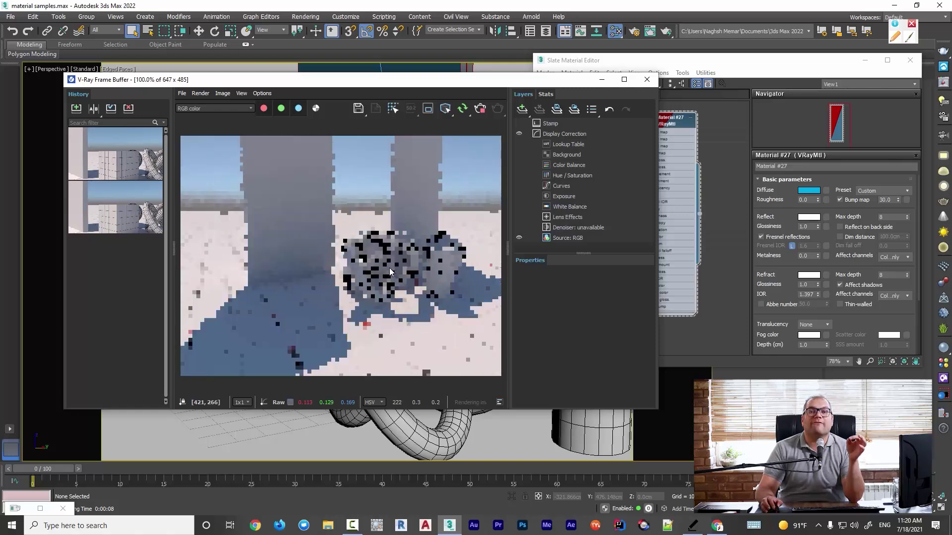
{"action": "right_click", "coordinate": [399, 249]}
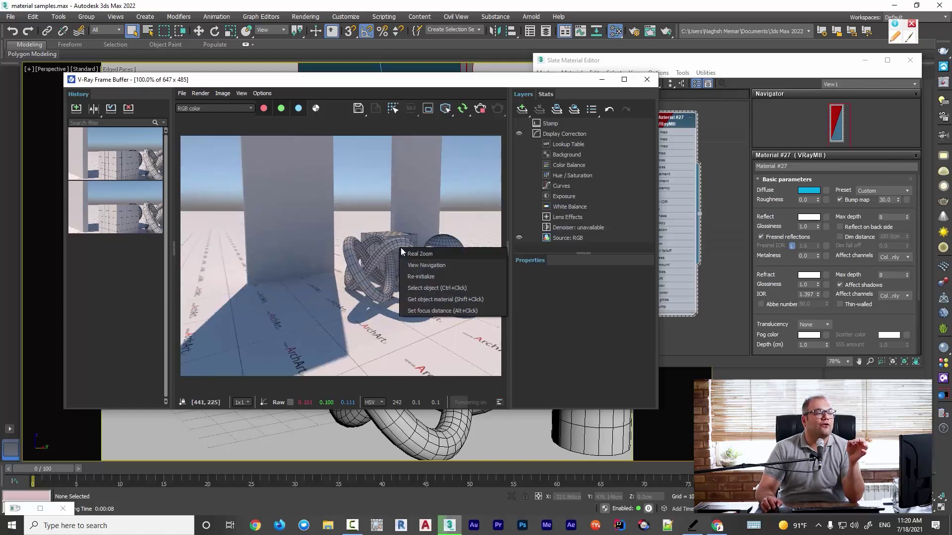
{"action": "left_click", "coordinate": [416, 254]}
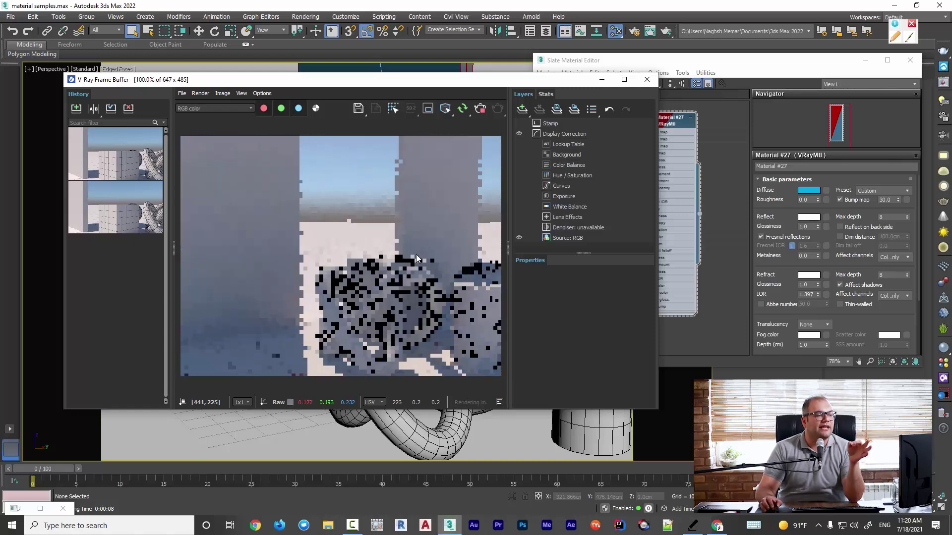
{"action": "scroll", "coordinate": [385, 282], "scroll_direction": "up", "scroll_amount": 5}
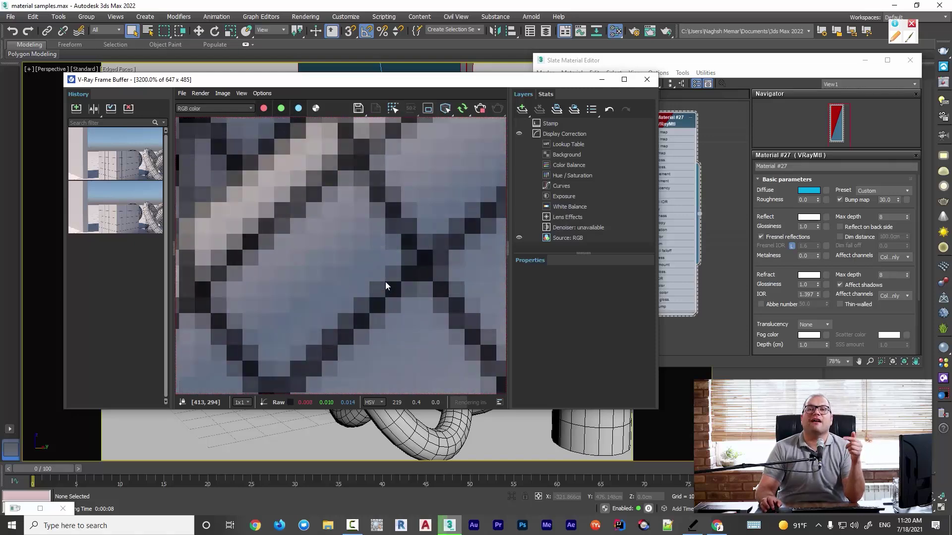
{"action": "scroll", "coordinate": [385, 281], "scroll_direction": "down", "scroll_amount": 6}
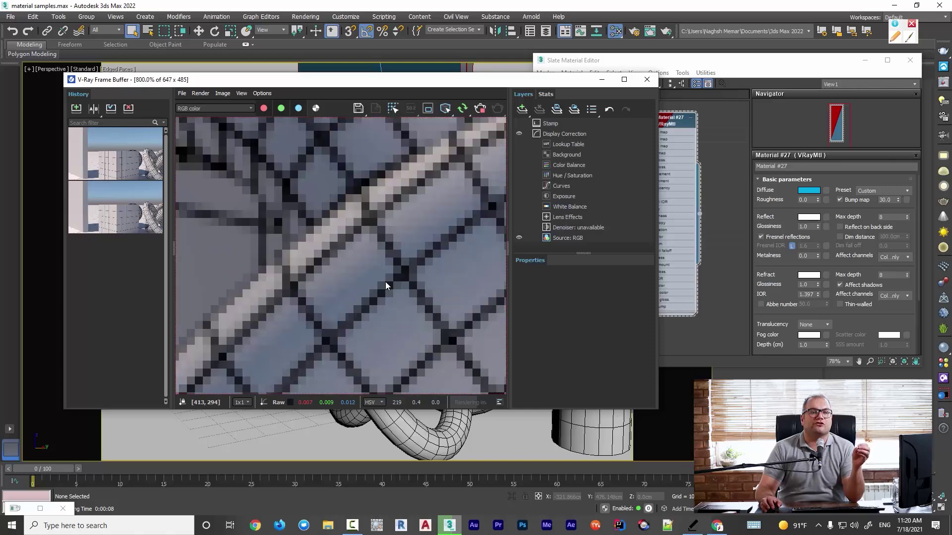
{"action": "scroll", "coordinate": [385, 282], "scroll_direction": "up", "scroll_amount": 1}
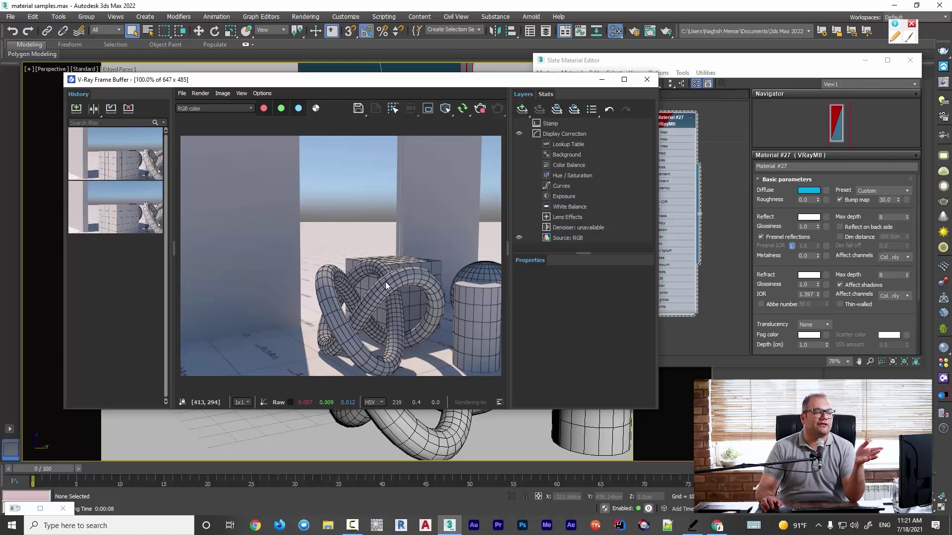
Toggle Real Zoom again and reframe the live render so both panels, the knot, the cylinder and the floor shadows are shown
{"action": "right_click", "coordinate": [385, 282]}
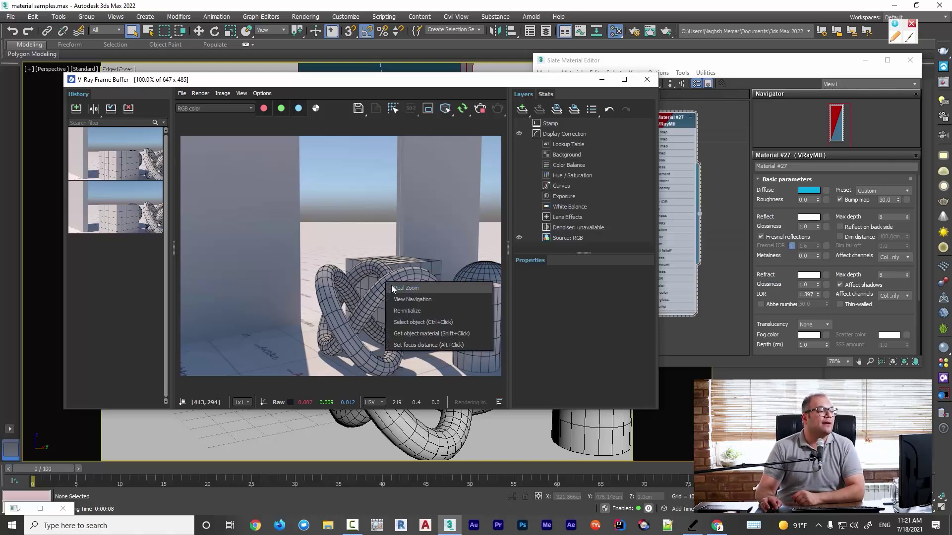
{"action": "left_click", "coordinate": [392, 288]}
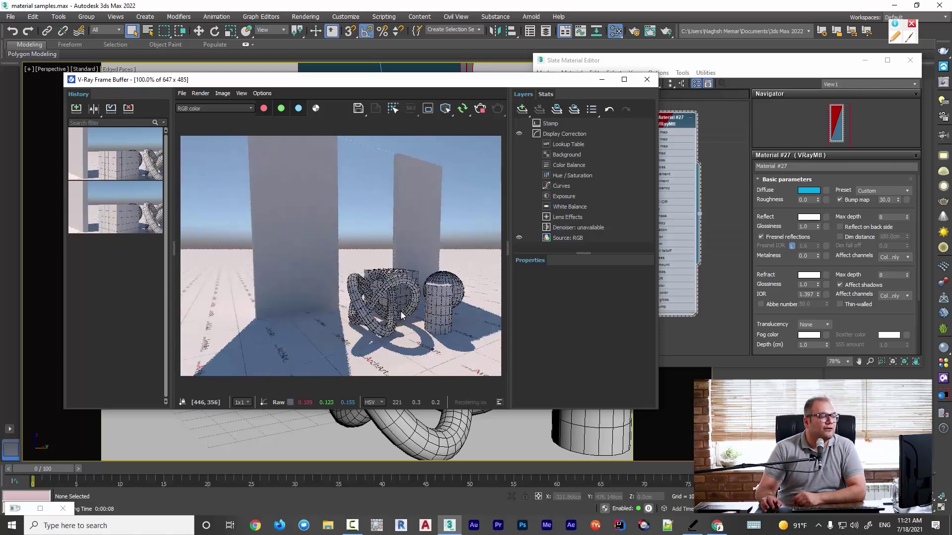
{"action": "scroll", "coordinate": [391, 308], "scroll_direction": "up", "scroll_amount": 1}
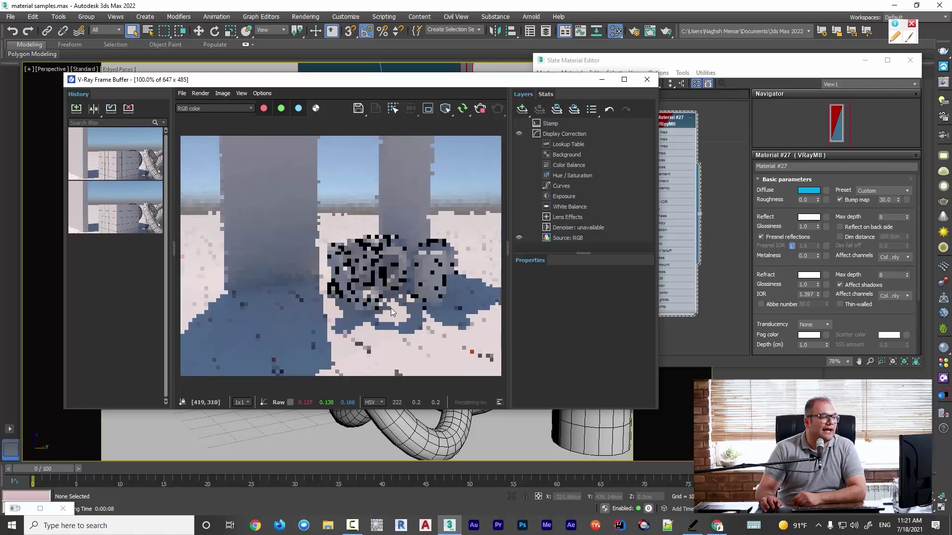
{"action": "middle_click_drag", "start_coordinate": [391, 308], "coordinate": [392, 281]}
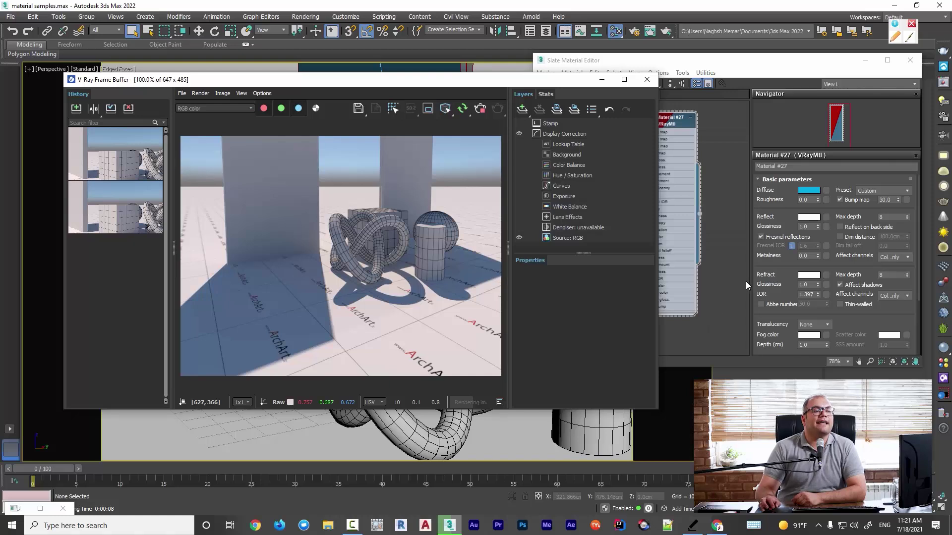
{"action": "left_click", "coordinate": [792, 246]}
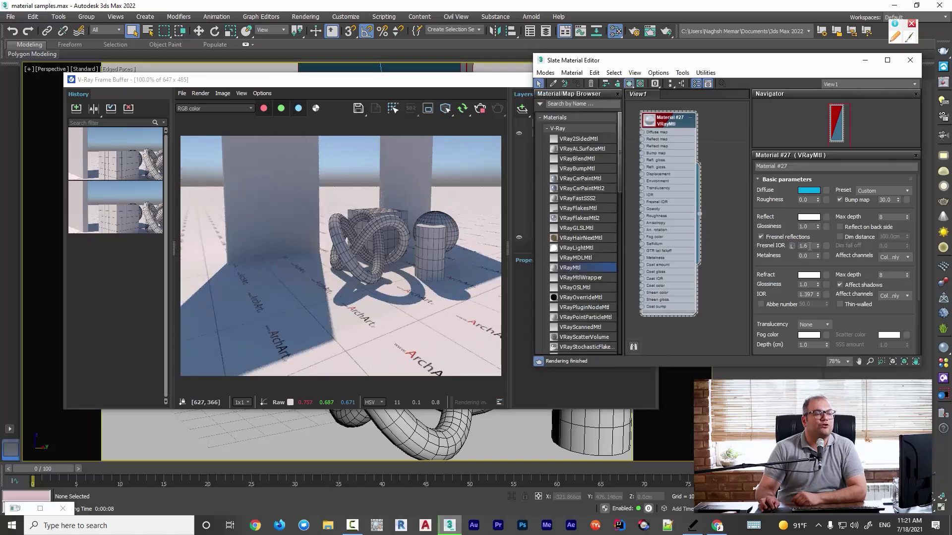
{"action": "left_click", "coordinate": [813, 245]}
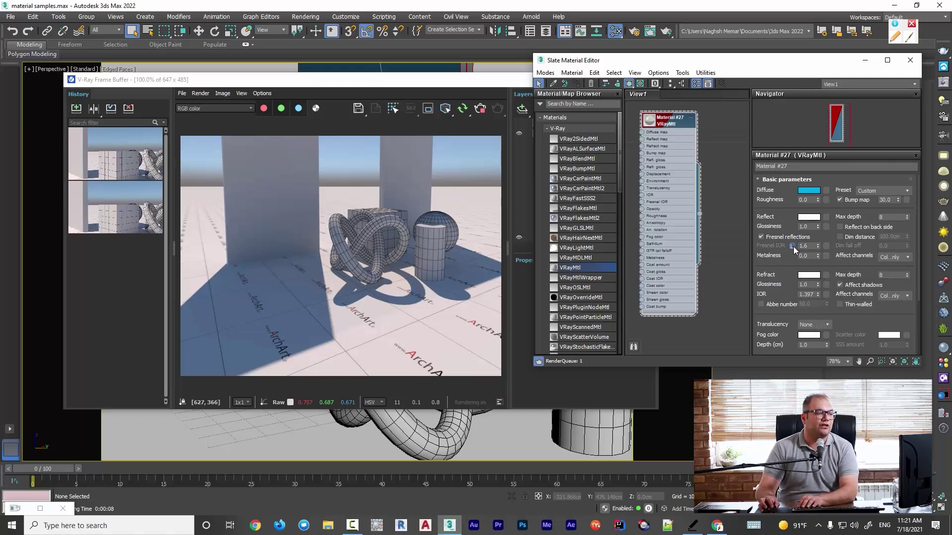
{"action": "left_click", "coordinate": [793, 245]}
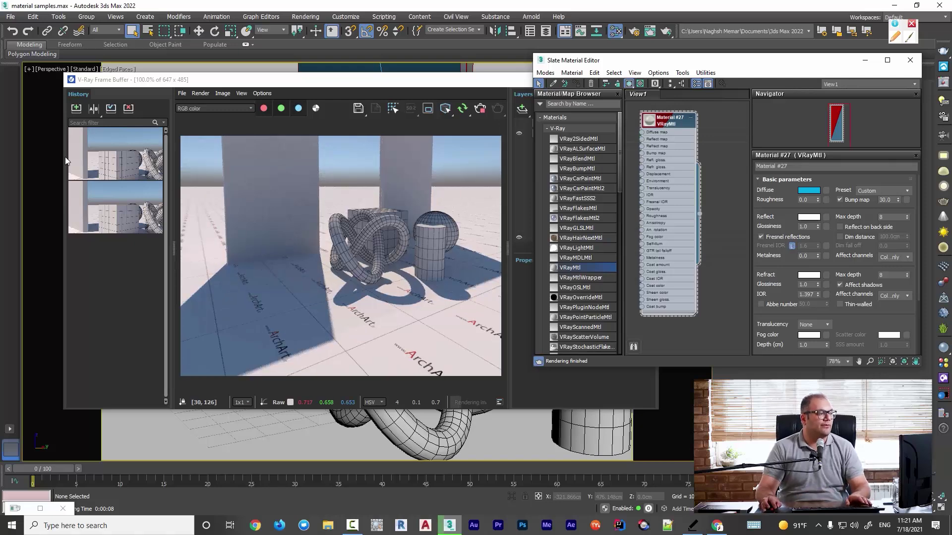
Clear the old renders from the frame buffer history and save the current render to it
{"action": "left_click", "coordinate": [115, 147]}
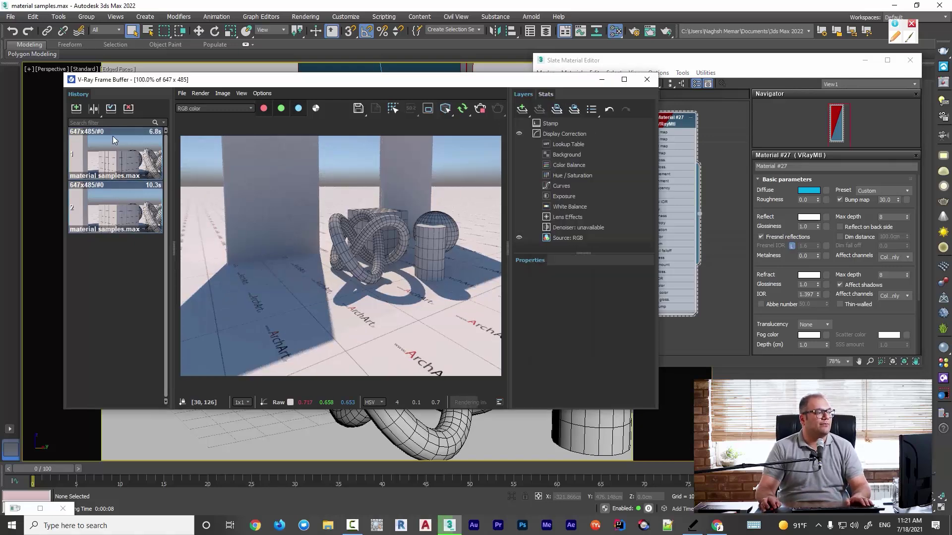
{"action": "left_click", "coordinate": [130, 109]}
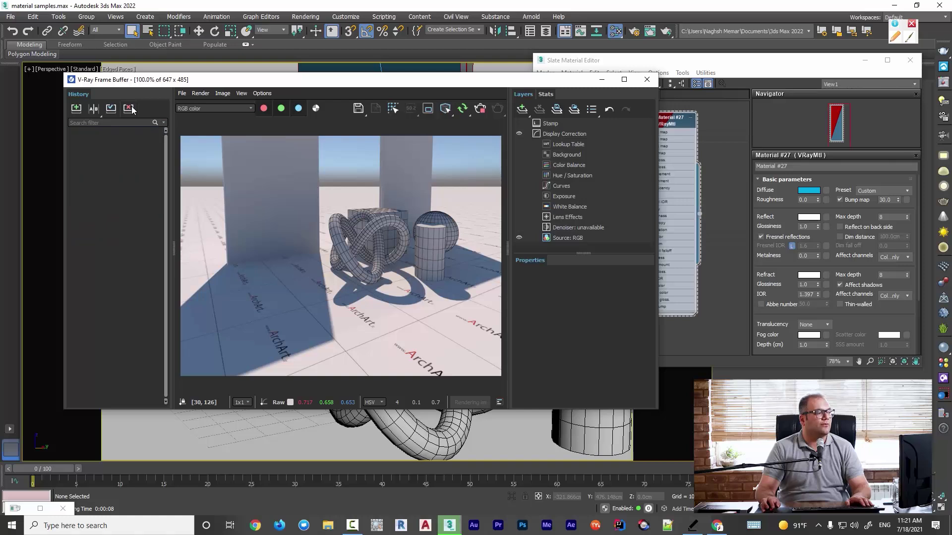
{"action": "left_click", "coordinate": [76, 109]}
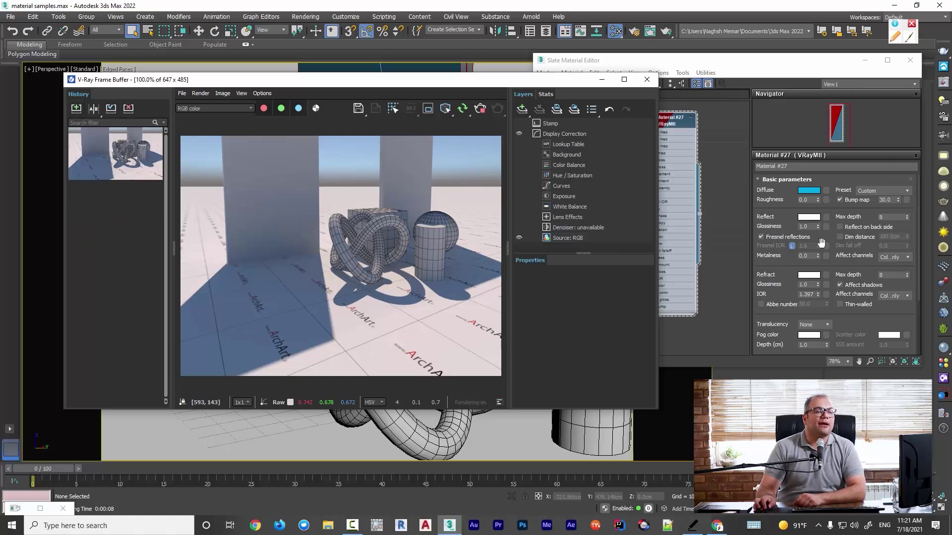
Unlock the glass material's Fresnel IOR, set it to 3, and save the resulting render to the history
{"action": "left_click", "coordinate": [791, 246]}
{"action": "left_click_drag", "start_coordinate": [809, 246], "coordinate": [780, 246]}
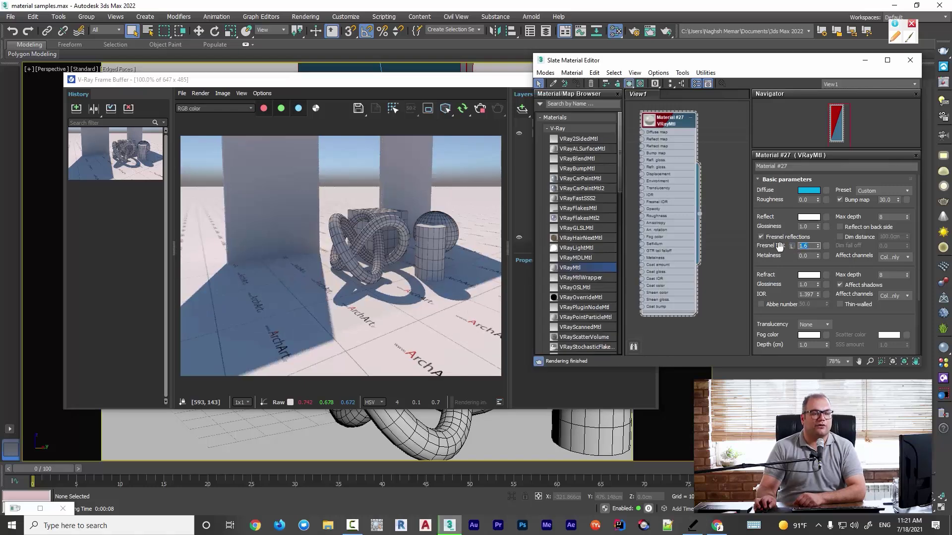
{"action": "type", "text": "3"}
{"action": "key", "text": "Return"}
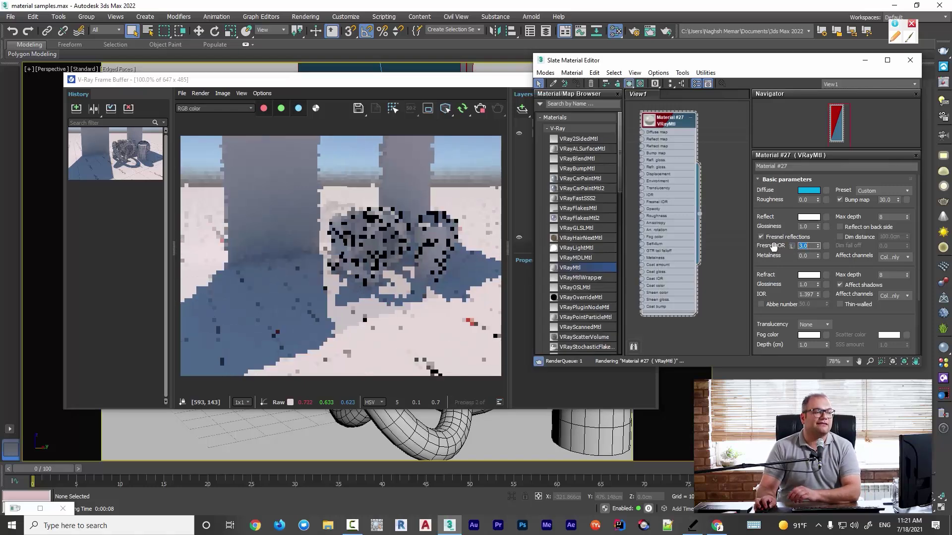
{"action": "left_click", "coordinate": [76, 108]}
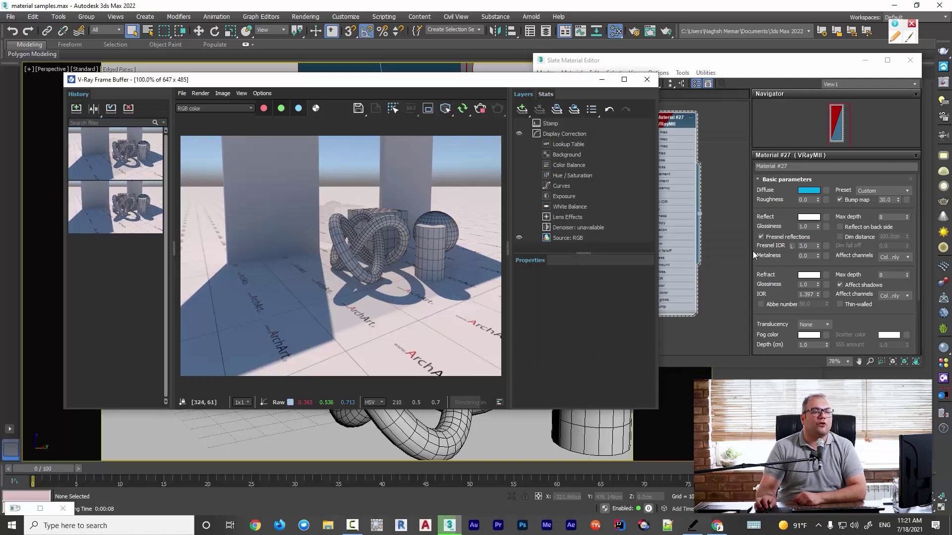
Set the glass material's Fresnel IOR to 10
{"action": "left_click", "coordinate": [810, 247]}
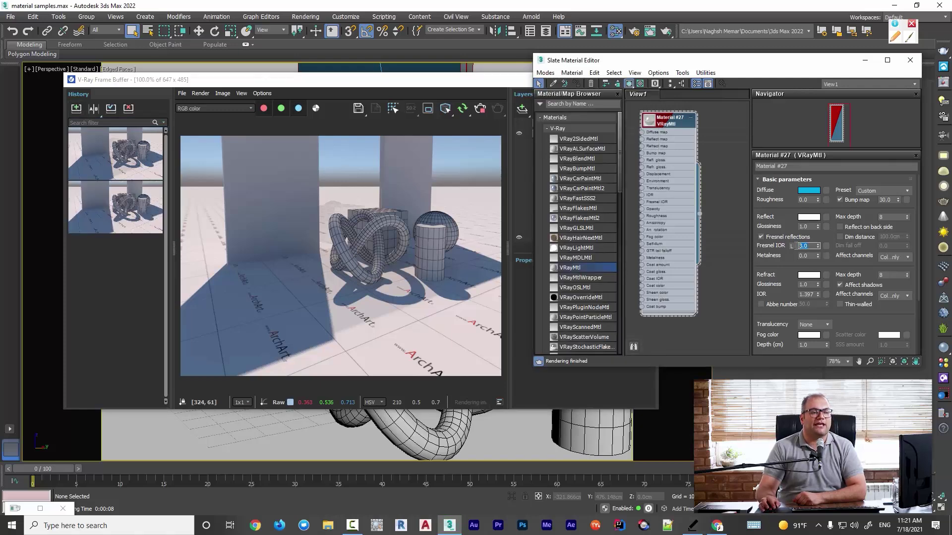
{"action": "type", "text": "10"}
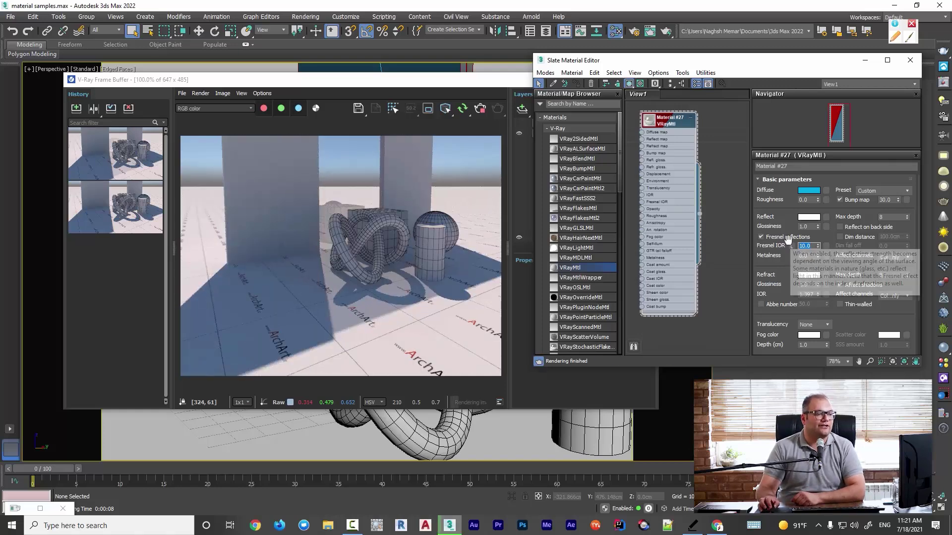
Save the current render to the frame buffer history and compare the second and third saved renders with the A/B divider
{"action": "left_click", "coordinate": [76, 109]}
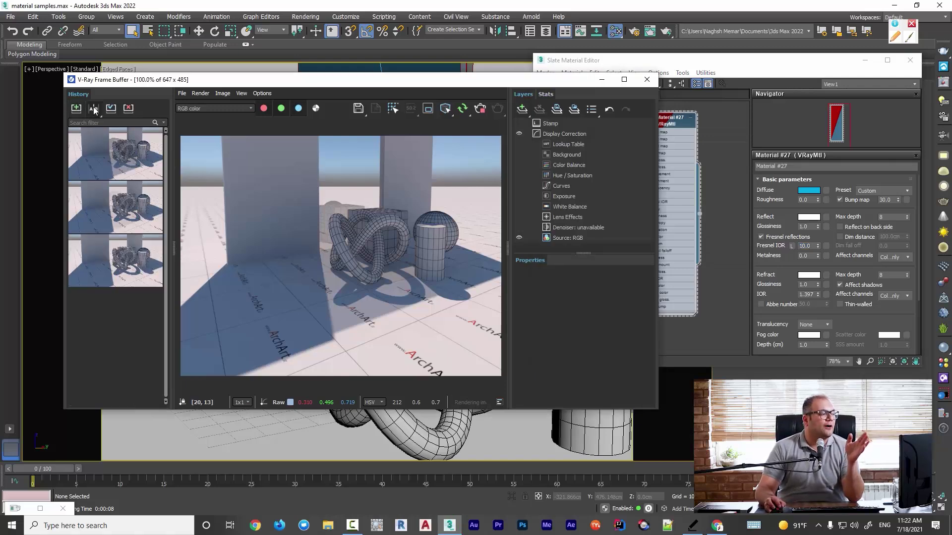
{"action": "left_click", "coordinate": [94, 109]}
{"action": "left_click", "coordinate": [92, 206]}
{"action": "left_click", "coordinate": [135, 259]}
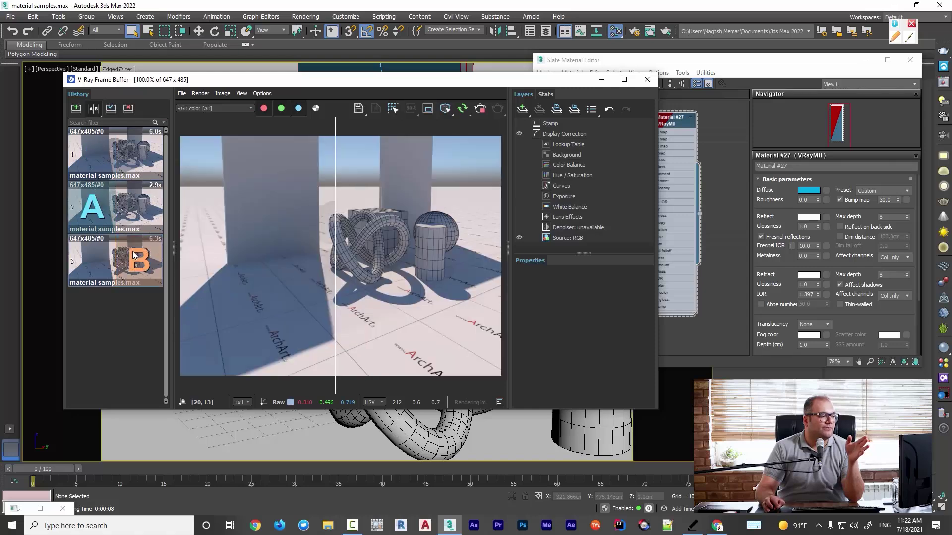
{"action": "left_click_drag", "start_coordinate": [337, 267], "coordinate": [415, 204]}
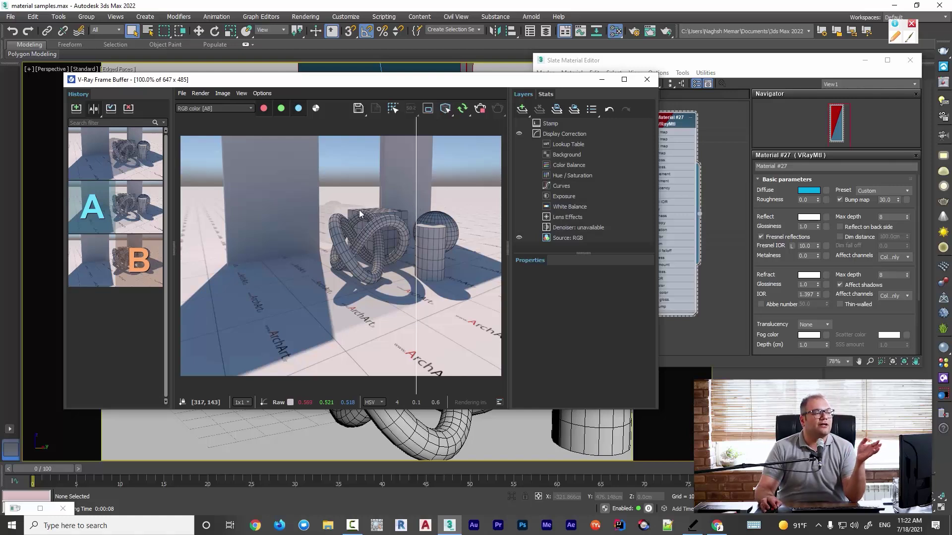
{"action": "left_click_drag", "start_coordinate": [417, 212], "coordinate": [287, 230]}
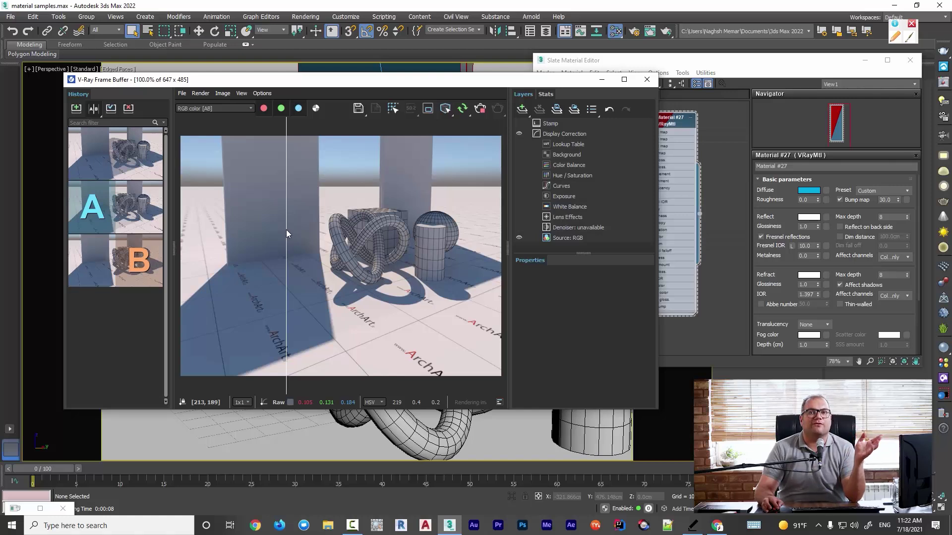
{"action": "left_click_drag", "start_coordinate": [286, 230], "coordinate": [298, 228]}
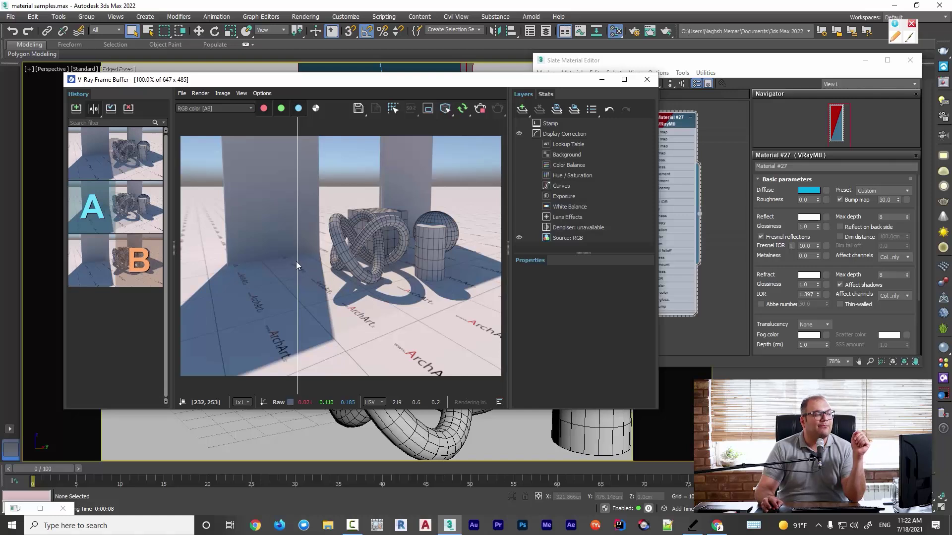
{"action": "left_click_drag", "start_coordinate": [298, 260], "coordinate": [418, 303]}
Compare the third saved render as A with the first as B by moving the divider across the knot
{"action": "mouse_move", "coordinate": [74, 160]}
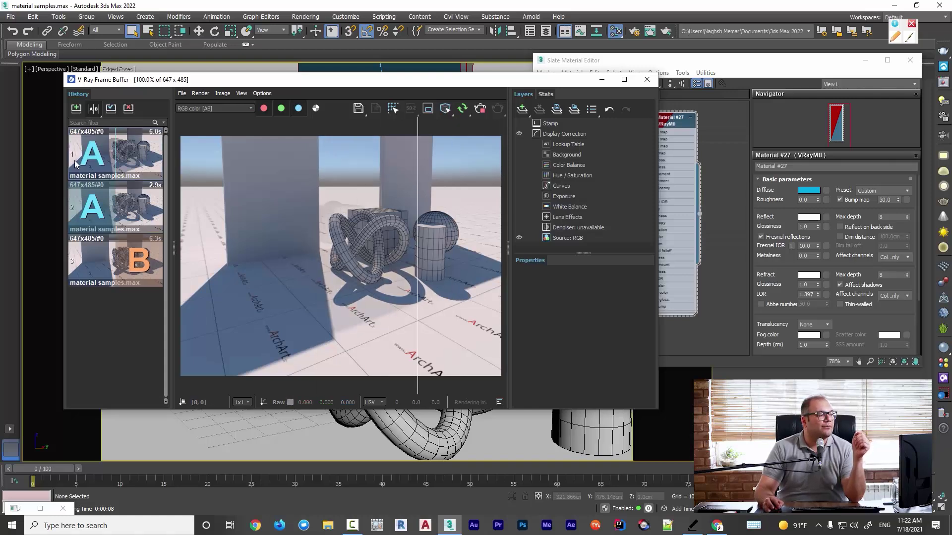
{"action": "left_click", "coordinate": [136, 159]}
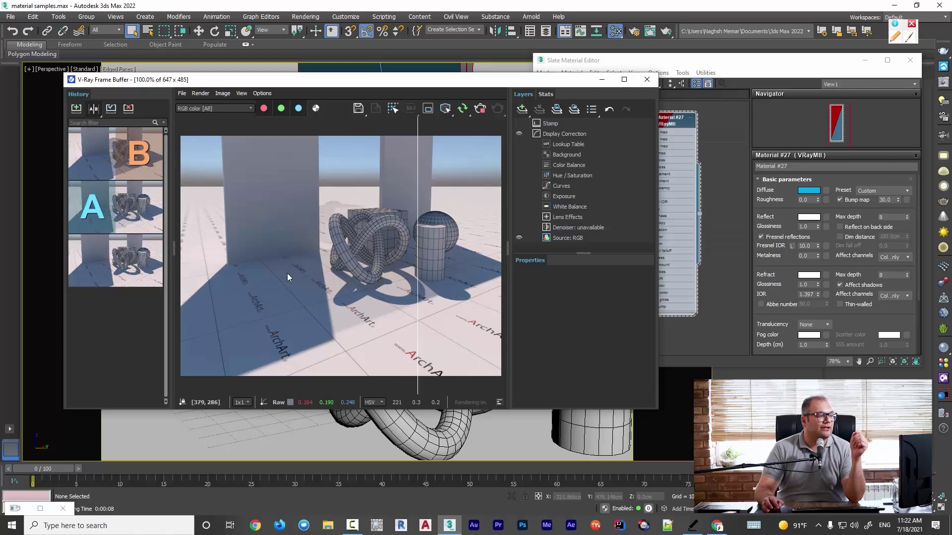
{"action": "left_click", "coordinate": [75, 267]}
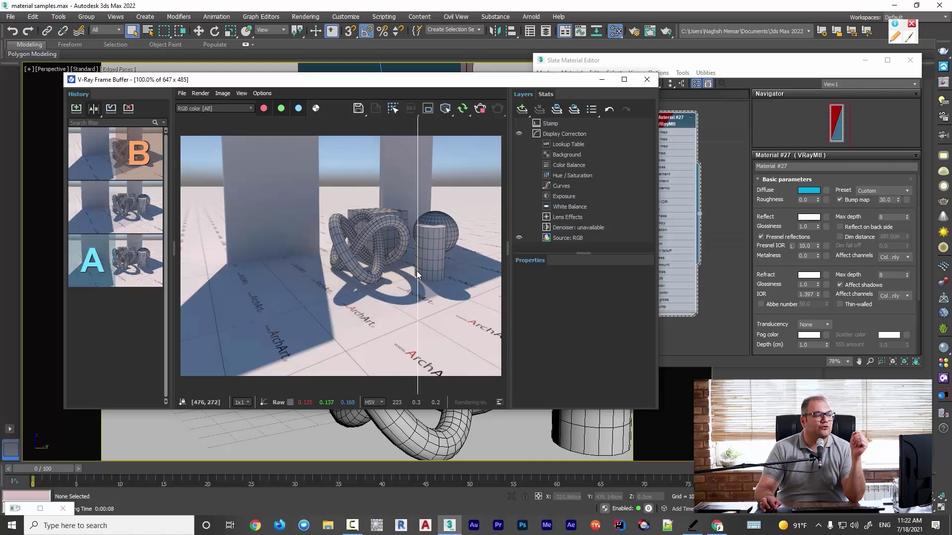
{"action": "left_click_drag", "start_coordinate": [416, 271], "coordinate": [371, 273]}
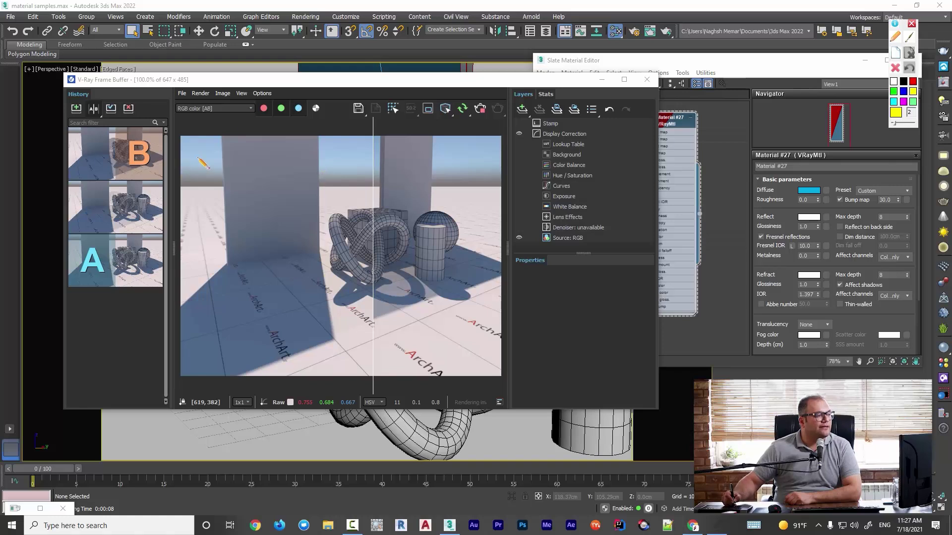
Sketch over the render a vertical glass line with 100% beside it and a two-column table headed Refl and Refract
{"action": "mouse_move", "coordinate": [191, 150]}
{"action": "left_mouse_down"}
{"action": "mouse_move", "coordinate": [193, 177]}
{"action": "mouse_move", "coordinate": [213, 165]}
{"action": "left_mouse_up"}
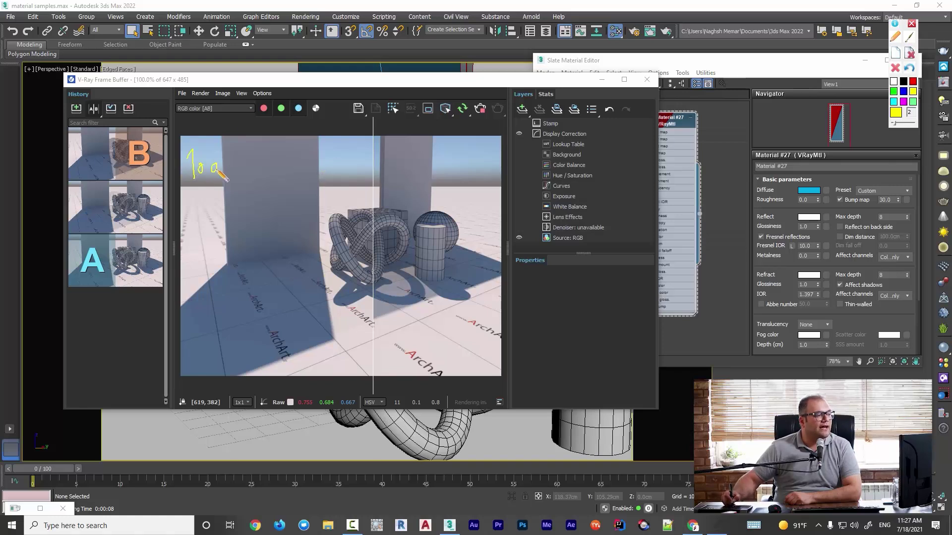
{"action": "left_click_drag", "start_coordinate": [215, 203], "coordinate": [218, 219]}
{"action": "left_click_drag", "start_coordinate": [240, 158], "coordinate": [249, 280]}
{"action": "left_click_drag", "start_coordinate": [461, 140], "coordinate": [463, 195]}
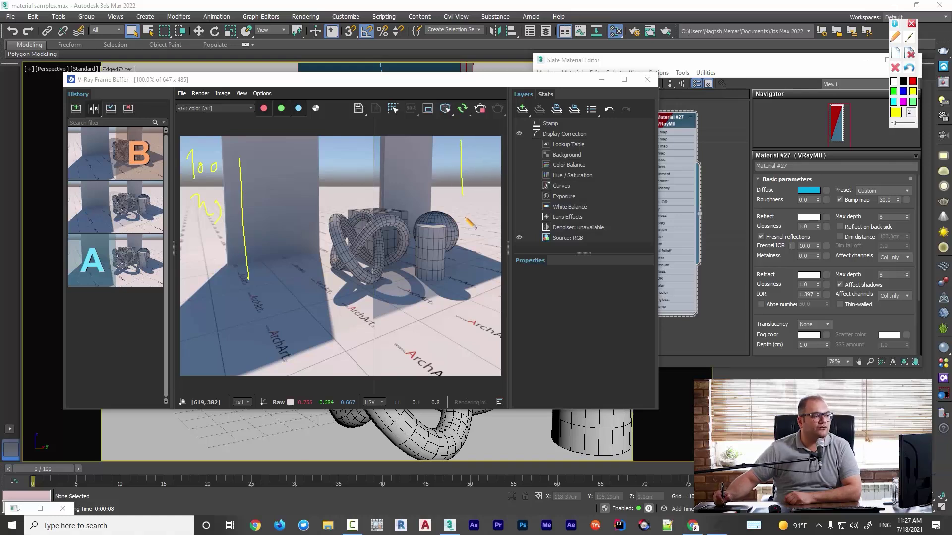
{"action": "left_click_drag", "start_coordinate": [428, 162], "coordinate": [494, 155]}
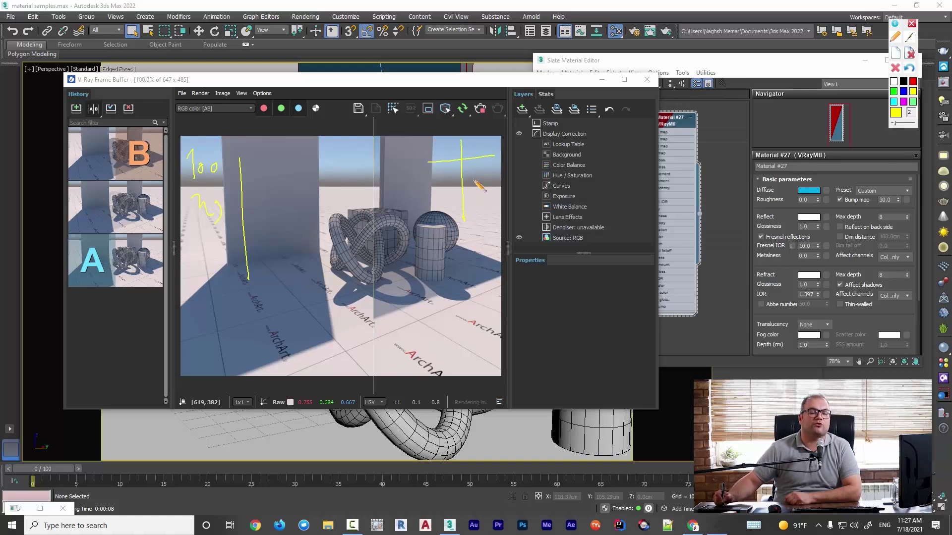
{"action": "mouse_move", "coordinate": [407, 140]}
{"action": "left_mouse_down"}
{"action": "mouse_move", "coordinate": [428, 160]}
{"action": "mouse_move", "coordinate": [447, 145]}
{"action": "mouse_move", "coordinate": [491, 155]}
{"action": "mouse_move", "coordinate": [527, 141]}
{"action": "mouse_move", "coordinate": [542, 143]}
{"action": "mouse_move", "coordinate": [545, 158]}
{"action": "left_mouse_up"}
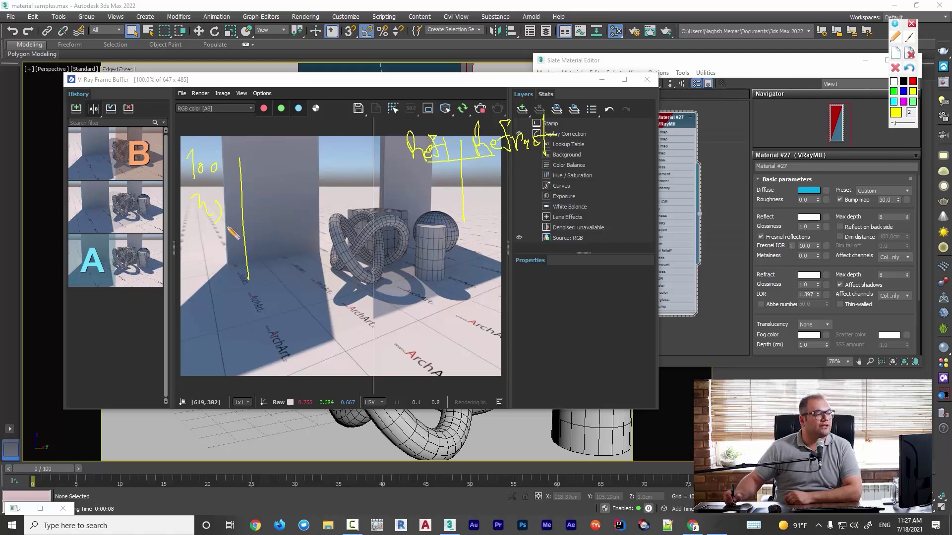
Write 90% beyond the glass line and 10% on the incoming side, and fill the table's first row with 10 and 90
{"action": "mouse_move", "coordinate": [276, 252]}
{"action": "left_mouse_down"}
{"action": "mouse_move", "coordinate": [268, 276]}
{"action": "mouse_move", "coordinate": [283, 261]}
{"action": "left_mouse_up"}
{"action": "left_click_drag", "start_coordinate": [266, 293], "coordinate": [293, 310]}
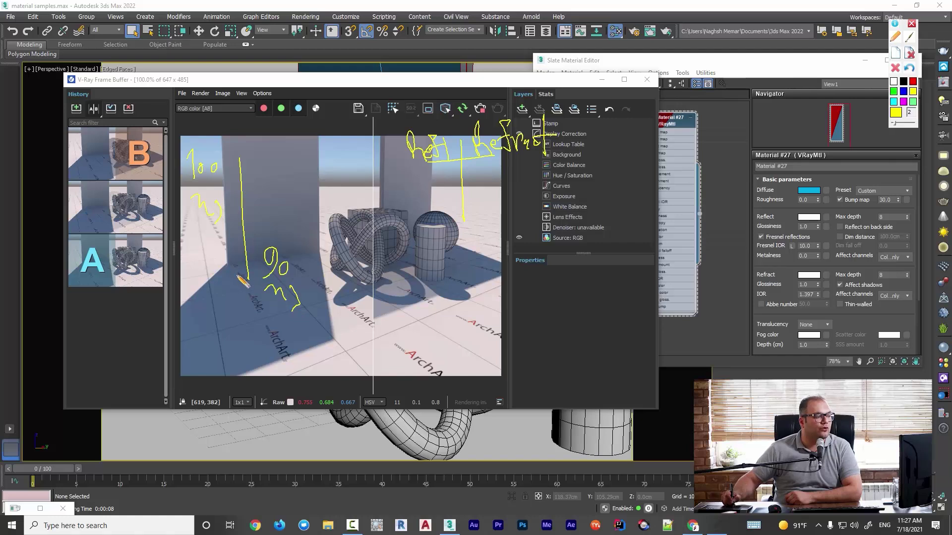
{"action": "left_click_drag", "start_coordinate": [238, 268], "coordinate": [212, 283]}
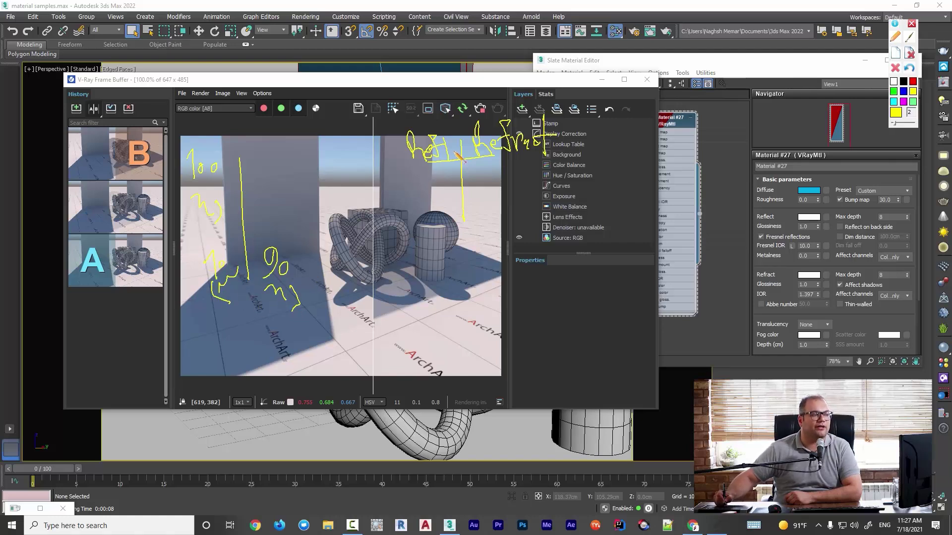
{"action": "mouse_move", "coordinate": [425, 177]}
{"action": "left_mouse_down"}
{"action": "mouse_move", "coordinate": [432, 190]}
{"action": "mouse_move", "coordinate": [481, 175]}
{"action": "left_mouse_up"}
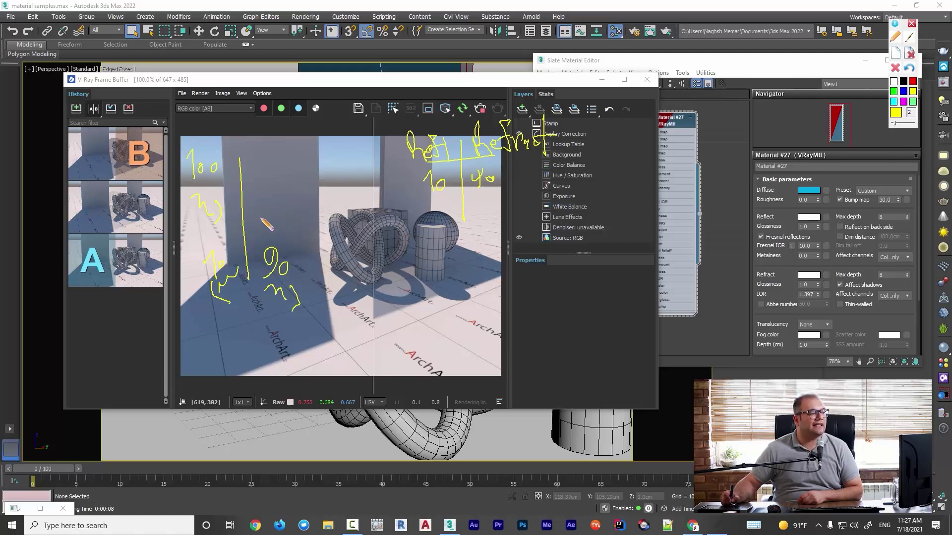
Write 50 on both sides of the glass line and add a 50 and 50 row to the table
{"action": "mouse_move", "coordinate": [262, 210]}
{"action": "left_mouse_down"}
{"action": "mouse_move", "coordinate": [269, 237]}
{"action": "mouse_move", "coordinate": [274, 206]}
{"action": "mouse_move", "coordinate": [284, 219]}
{"action": "left_mouse_up"}
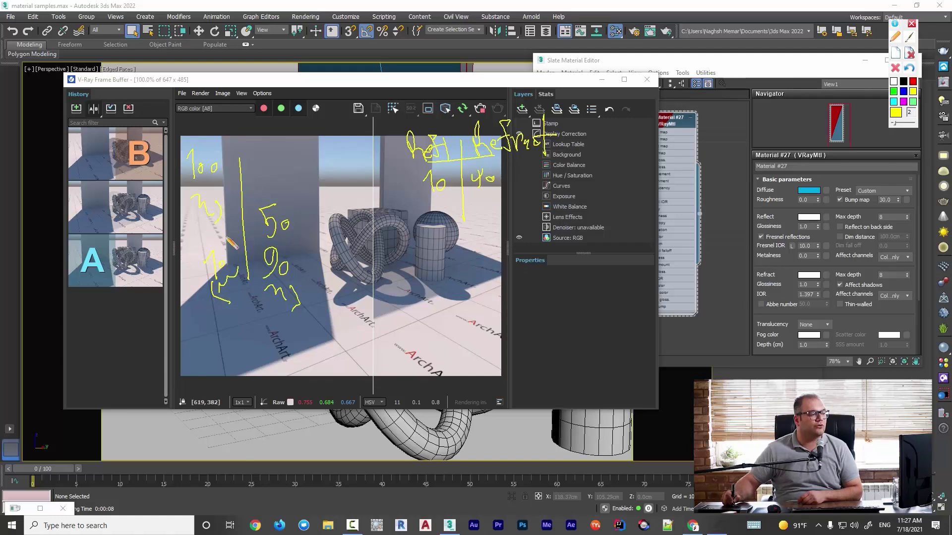
{"action": "mouse_move", "coordinate": [224, 306]}
{"action": "left_mouse_down"}
{"action": "mouse_move", "coordinate": [233, 336]}
{"action": "mouse_move", "coordinate": [245, 331]}
{"action": "left_mouse_up"}
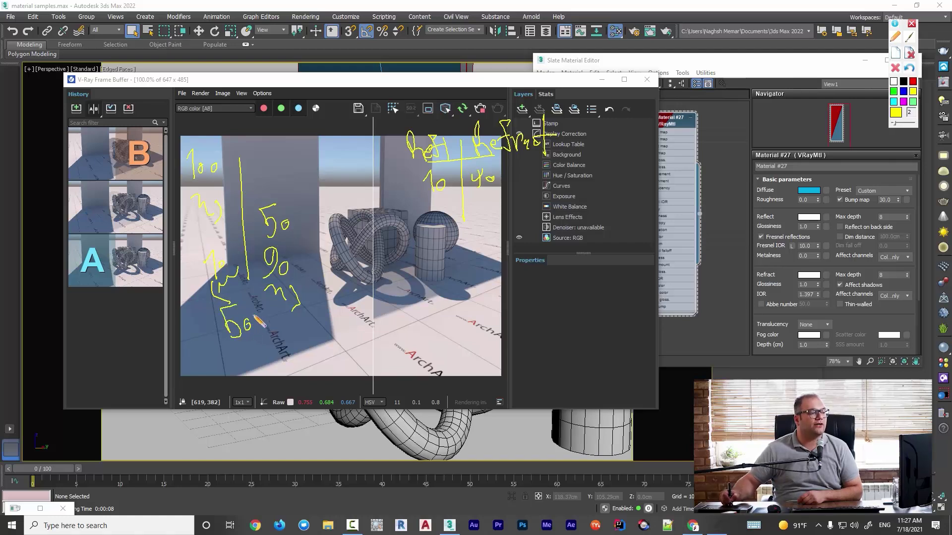
{"action": "left_click_drag", "start_coordinate": [441, 220], "coordinate": [453, 222]}
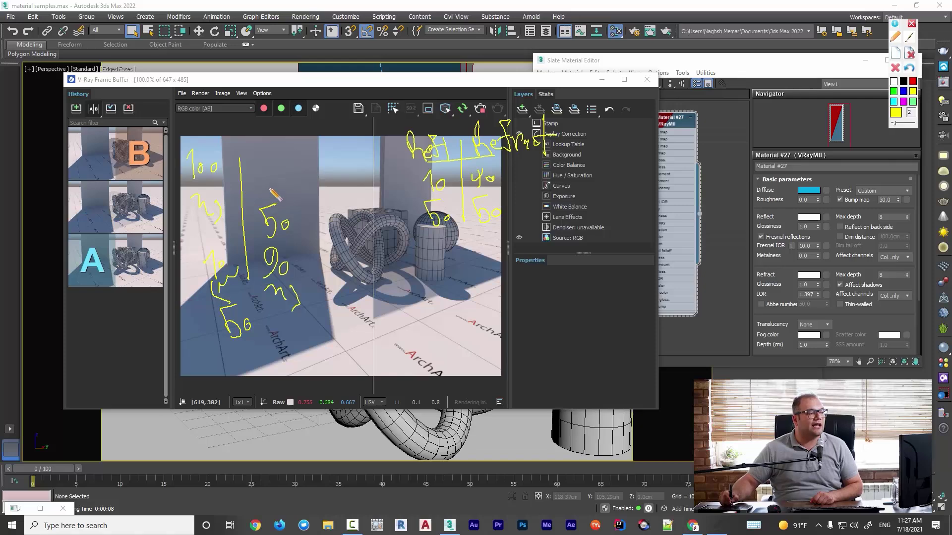
Write 20 beyond the glass line and 80 on the incoming side, and add a ruled 80 and 20 row to the table
{"action": "left_click_drag", "start_coordinate": [263, 172], "coordinate": [278, 192]}
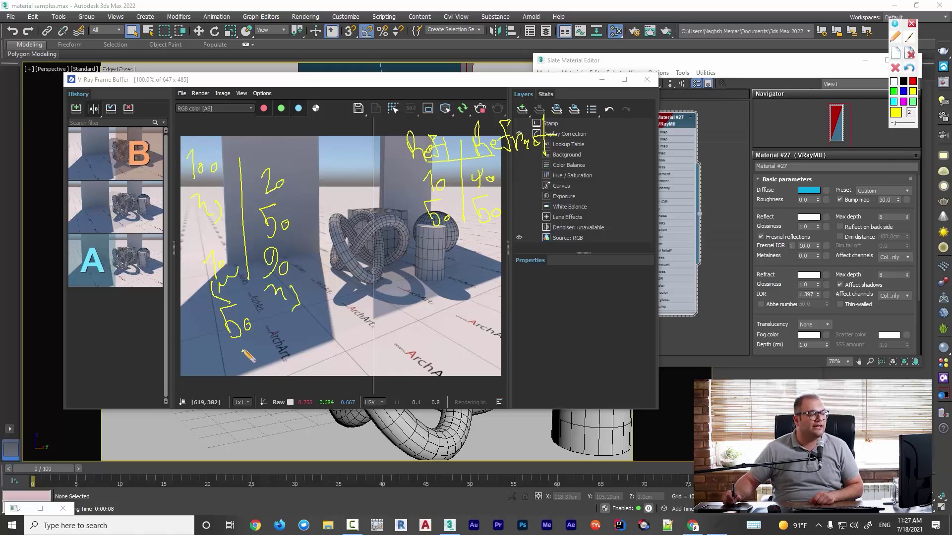
{"action": "mouse_move", "coordinate": [243, 350]}
{"action": "left_mouse_down"}
{"action": "mouse_move", "coordinate": [236, 380]}
{"action": "mouse_move", "coordinate": [246, 366]}
{"action": "left_mouse_up"}
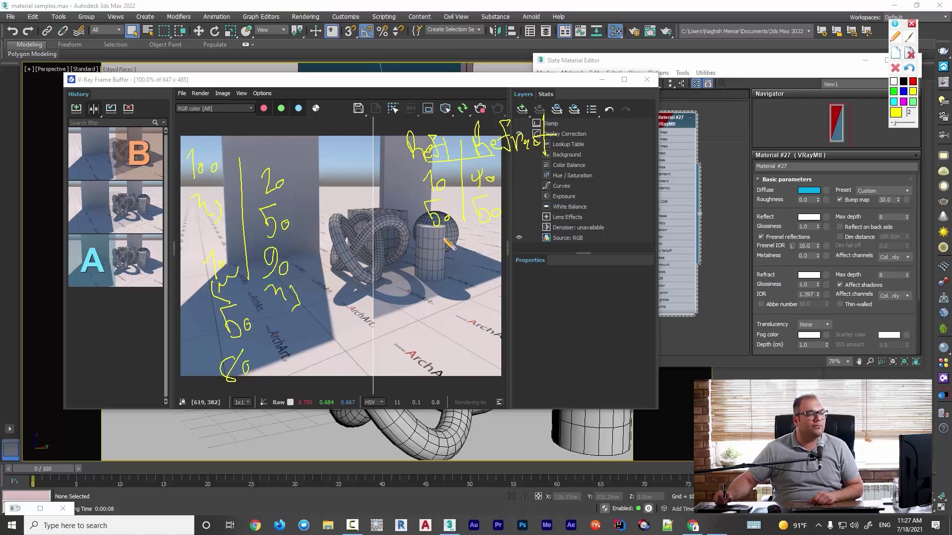
{"action": "mouse_move", "coordinate": [438, 233]}
{"action": "left_mouse_down"}
{"action": "mouse_move", "coordinate": [448, 247]}
{"action": "mouse_move", "coordinate": [502, 248]}
{"action": "left_mouse_up"}
{"action": "left_click_drag", "start_coordinate": [467, 213], "coordinate": [466, 290]}
{"action": "left_click_drag", "start_coordinate": [421, 234], "coordinate": [523, 229]}
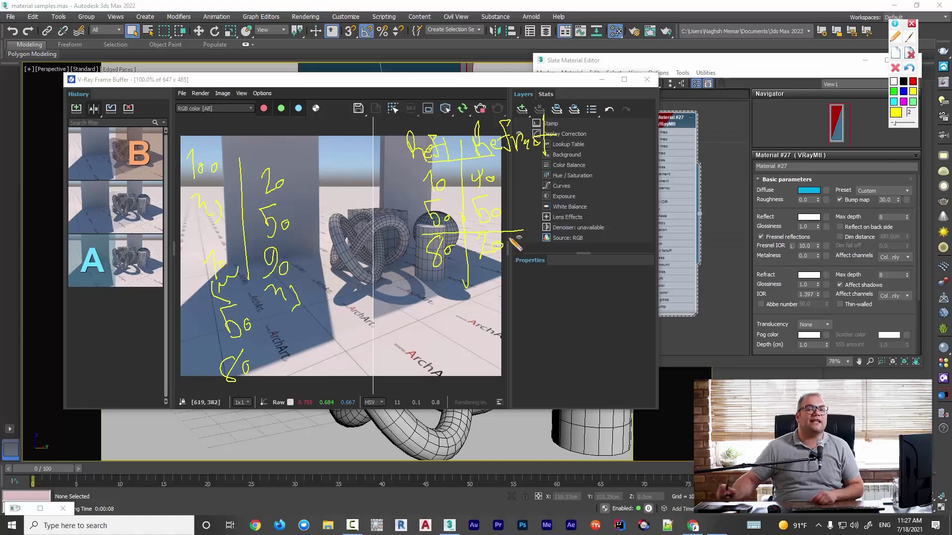
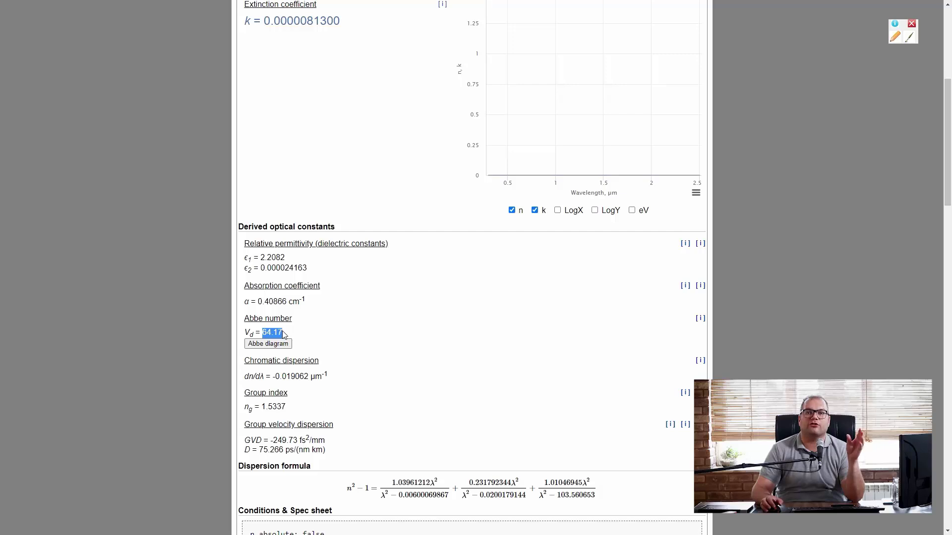
Review the N-BK7 (SCHOTT) glass page on RefractiveIndex.INFO, checking its shelf selection, refractive index and Abbe number
{"action": "scroll", "coordinate": [283, 334], "scroll_direction": "up", "scroll_amount": 6}
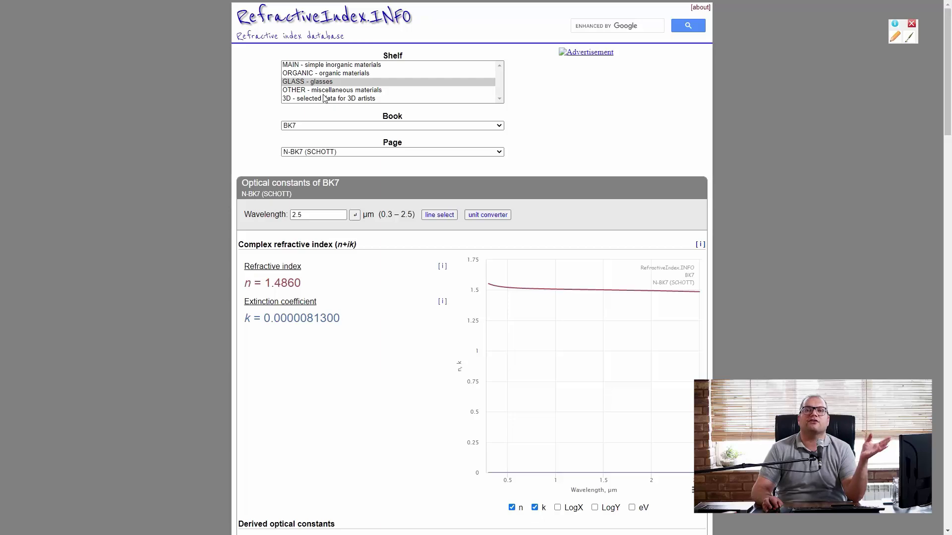
{"action": "scroll", "coordinate": [319, 255], "scroll_direction": "down", "scroll_amount": 1}
{"action": "scroll", "coordinate": [320, 256], "scroll_direction": "down", "scroll_amount": 7}
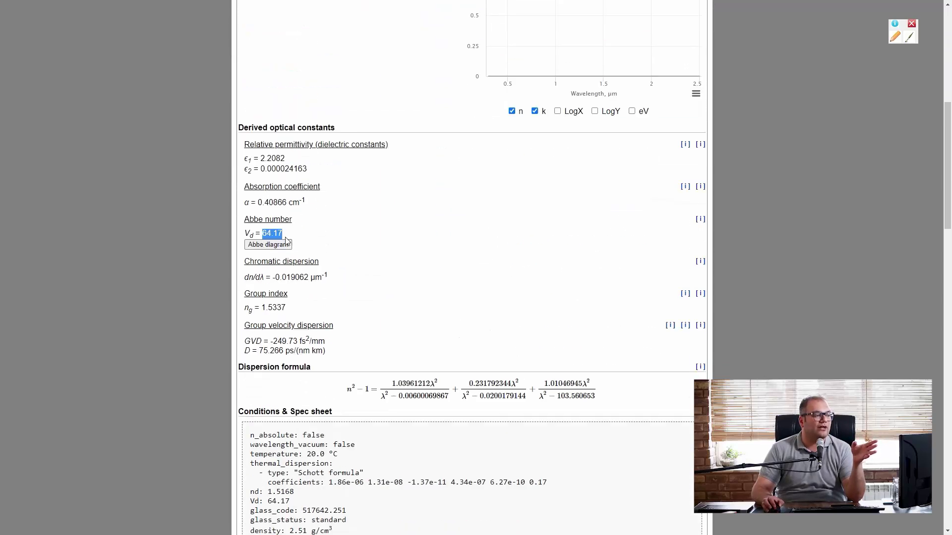
{"action": "scroll", "coordinate": [285, 242], "scroll_direction": "up", "scroll_amount": 7}
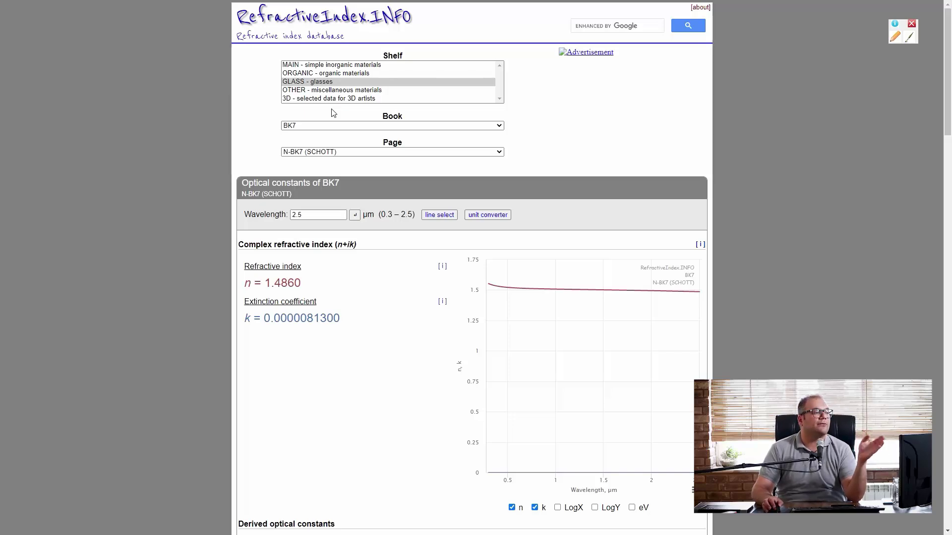
{"action": "scroll", "coordinate": [327, 119], "scroll_direction": "down", "scroll_amount": 7}
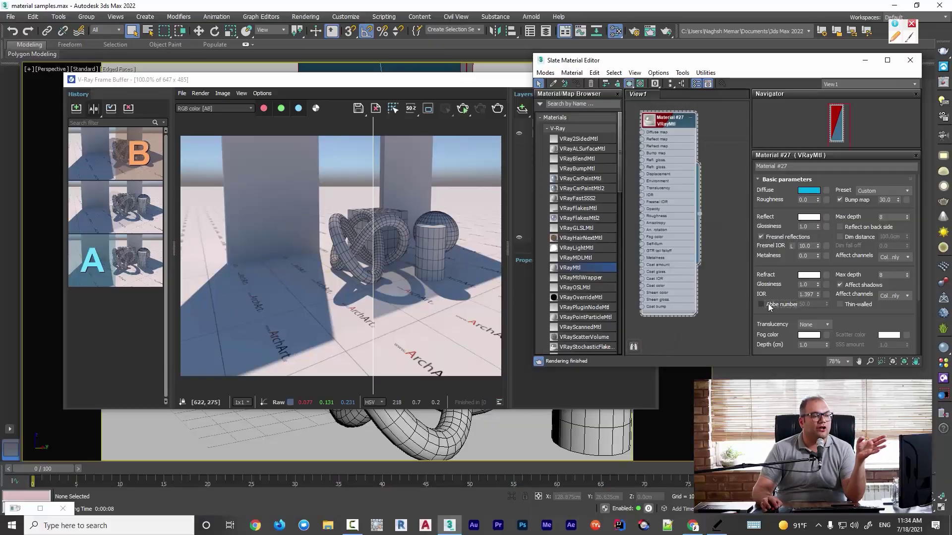
Back in 3ds Max, enable the glass material's Abbe number and set it to 64.17
{"action": "left_click", "coordinate": [768, 304]}
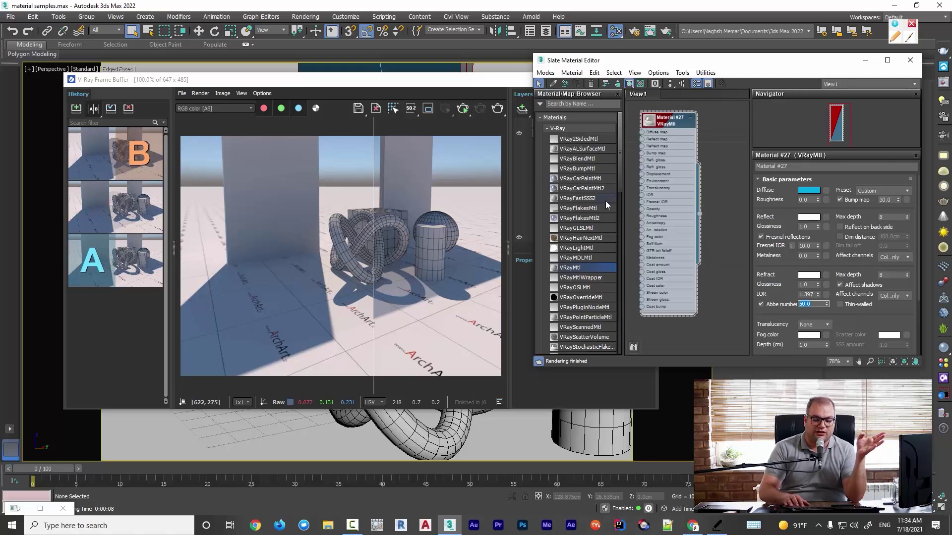
{"action": "type", "text": "64.1"}
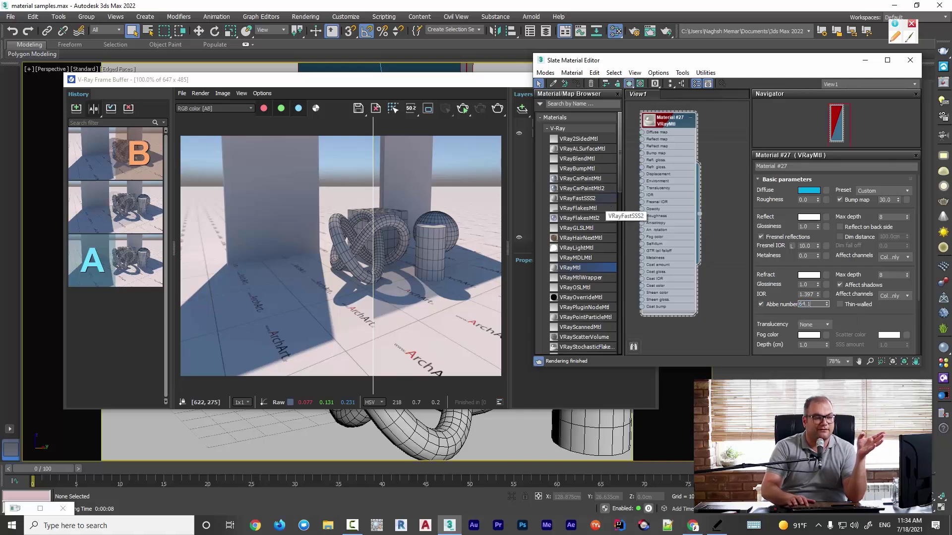
{"action": "type", "text": "7"}
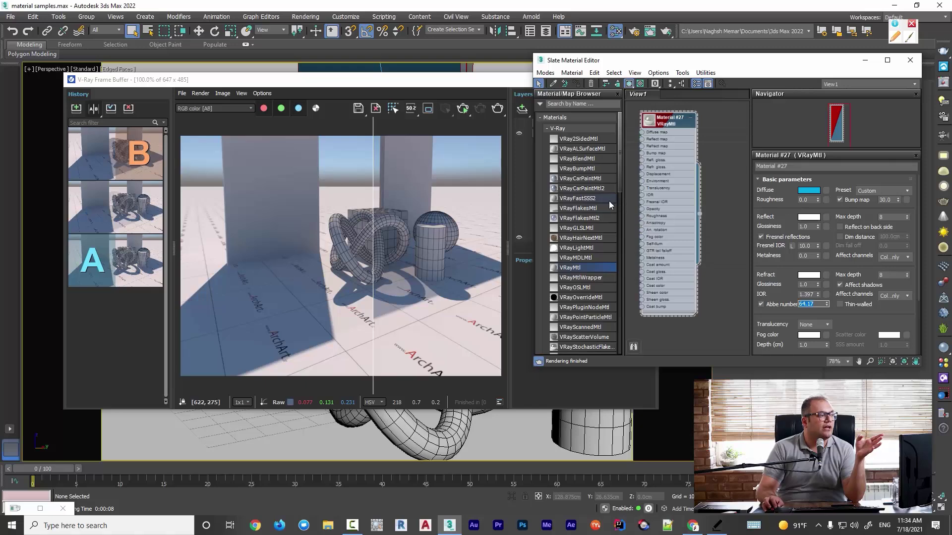
{"action": "key", "text": "Return"}
Exit the A/B comparison, start interactive rendering with the Abbe number applied, and turn off the material's Abbe number
{"action": "left_click", "coordinate": [93, 108]}
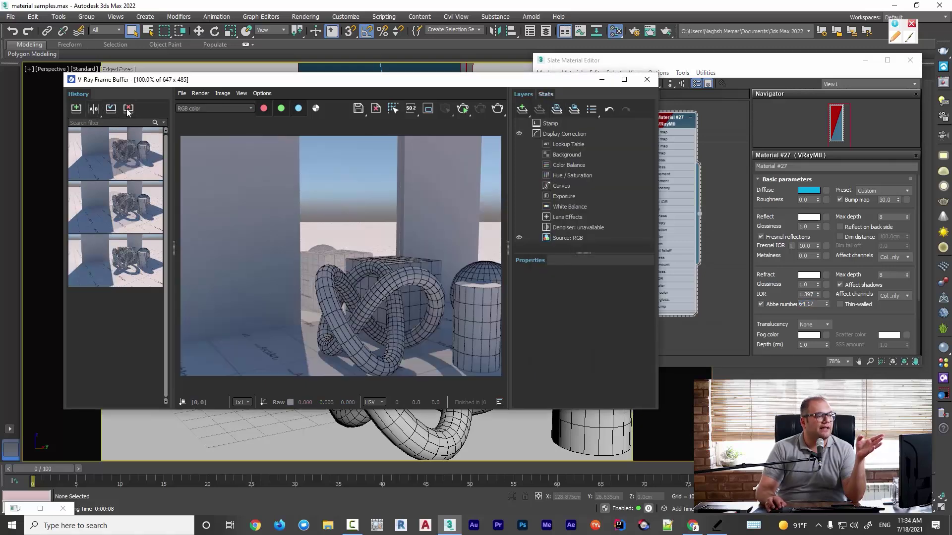
{"action": "left_click", "coordinate": [462, 109]}
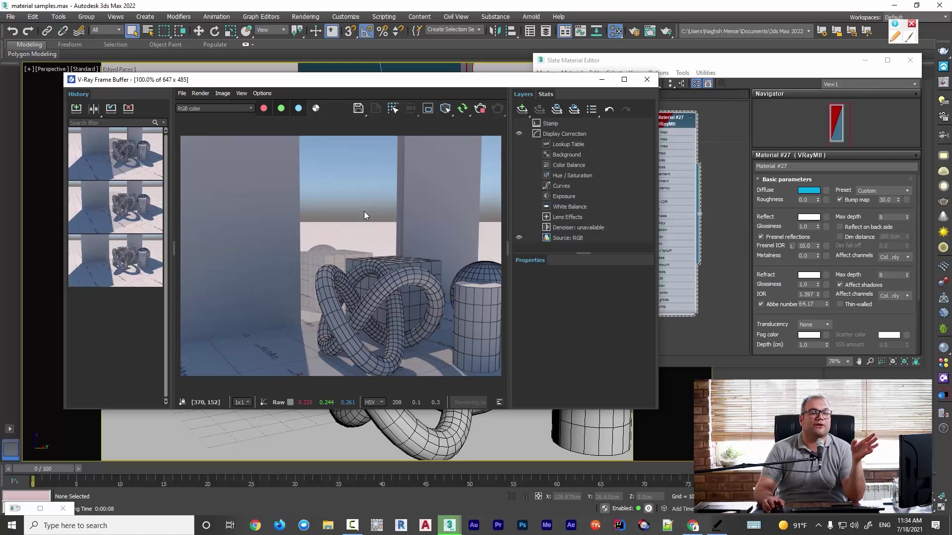
{"action": "left_click", "coordinate": [761, 304]}
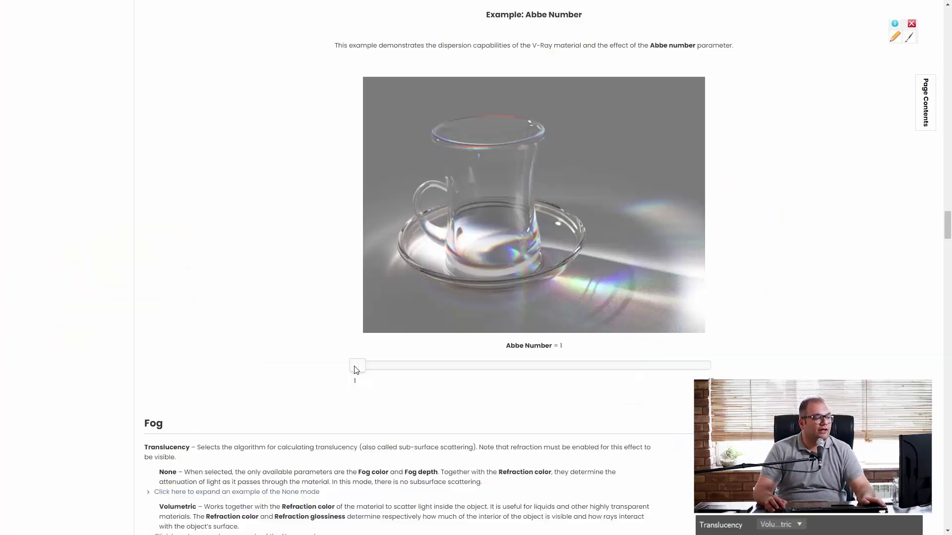
In the V-Ray documentation, examine the Abbe Number example from 1 to its maximum and the Refraction Max depth example at low values
{"action": "left_click_drag", "start_coordinate": [373, 370], "coordinate": [714, 379]}
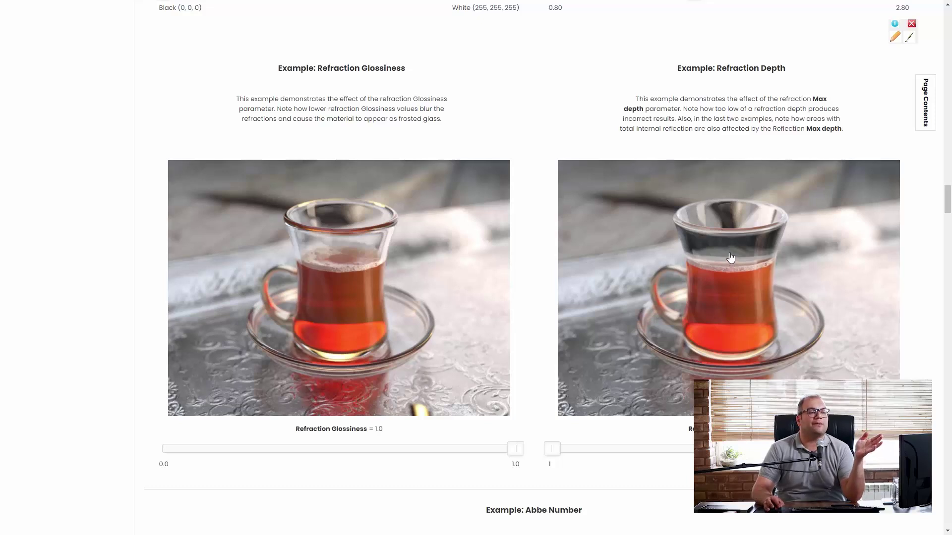
{"action": "left_click_drag", "start_coordinate": [555, 450], "coordinate": [600, 449]}
{"action": "left_click", "coordinate": [552, 449]}
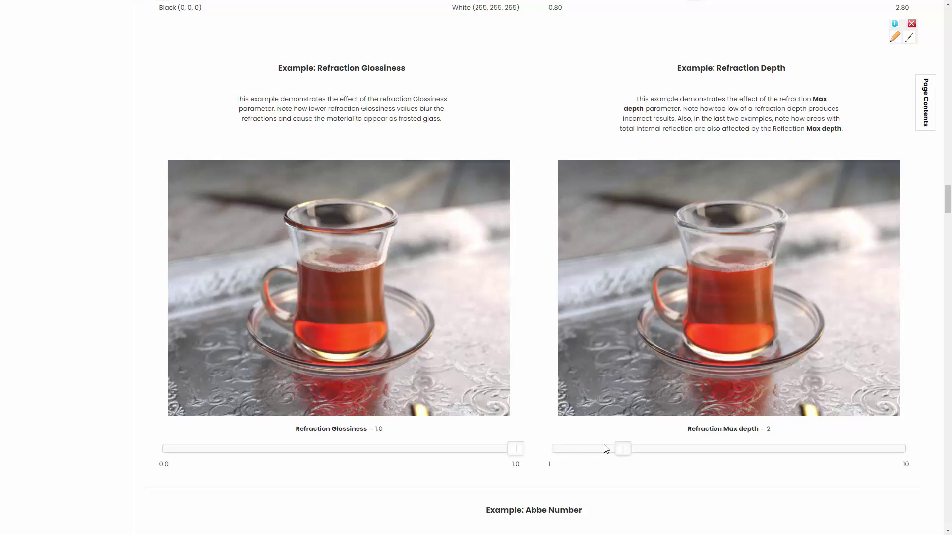
Examine the Refraction Depth example at higher Max depth values
{"action": "left_click_drag", "start_coordinate": [647, 452], "coordinate": [877, 455]}
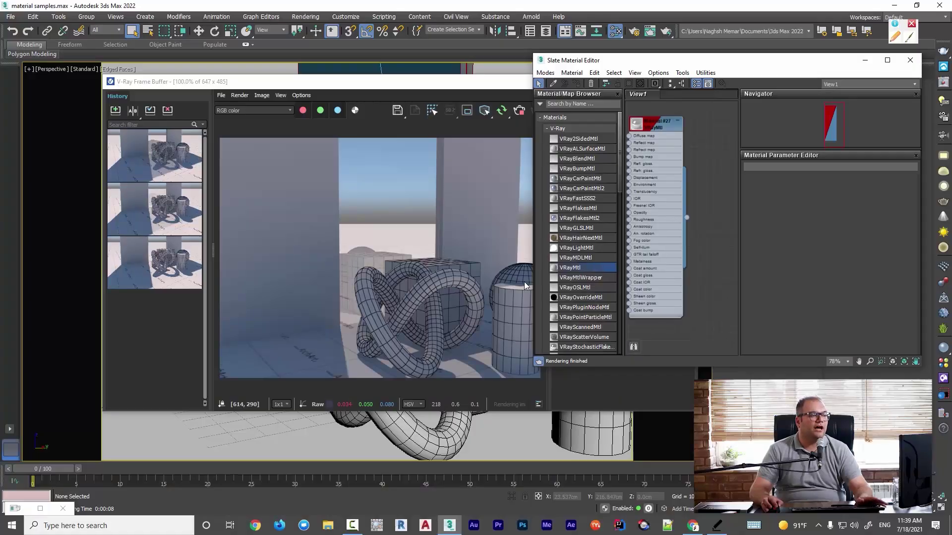
Back in 3ds Max, add a new VRayMtl beside the existing material and show its parameters
{"action": "left_click_drag", "start_coordinate": [569, 268], "coordinate": [711, 128]}
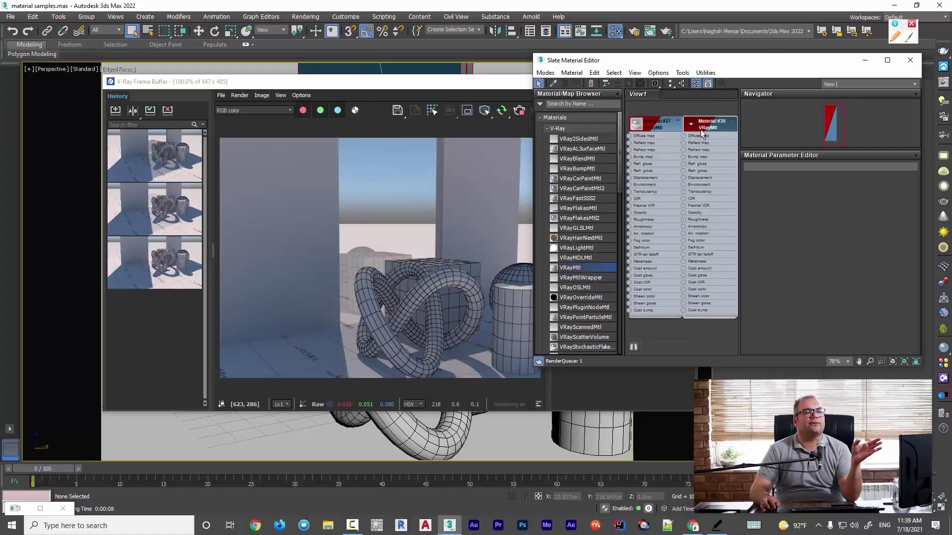
{"action": "double_click", "coordinate": [699, 129]}
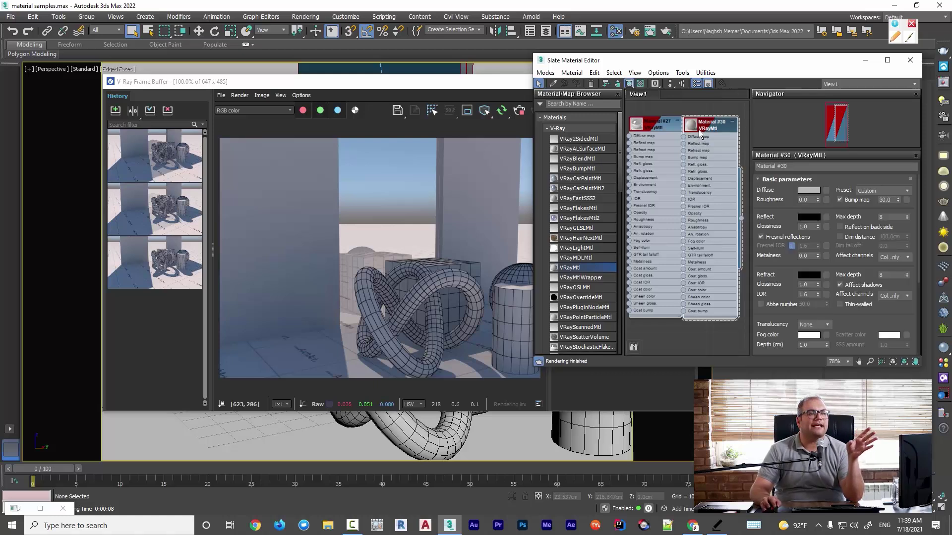
{"action": "left_click_drag", "start_coordinate": [698, 126], "coordinate": [714, 127]}
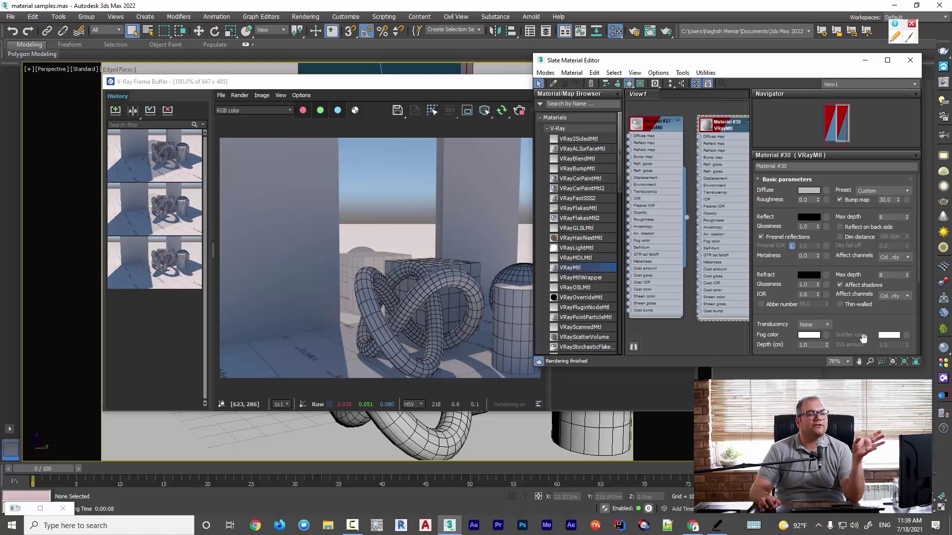
Set both the refraction and reflection colors of the new VRayMtl to pure white
{"action": "left_click", "coordinate": [801, 275]}
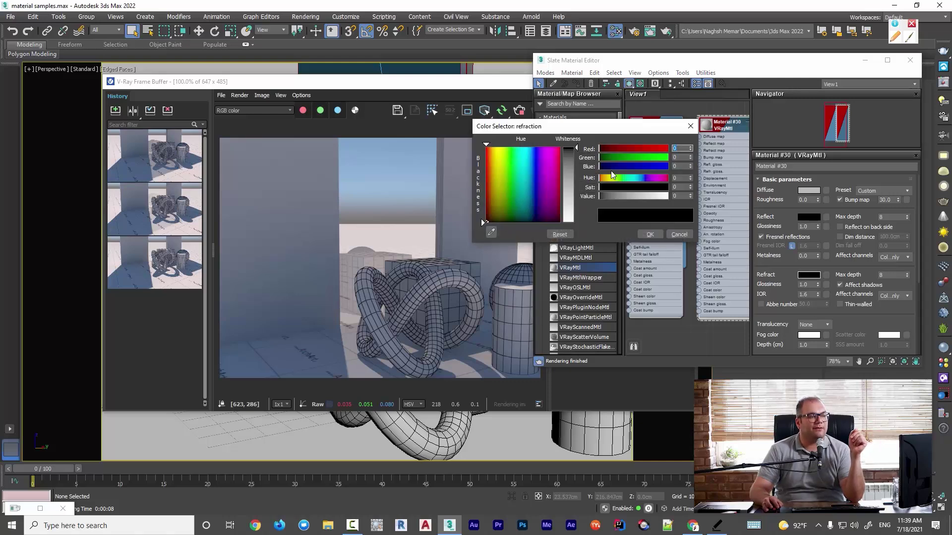
{"action": "left_click_drag", "start_coordinate": [576, 148], "coordinate": [576, 223]}
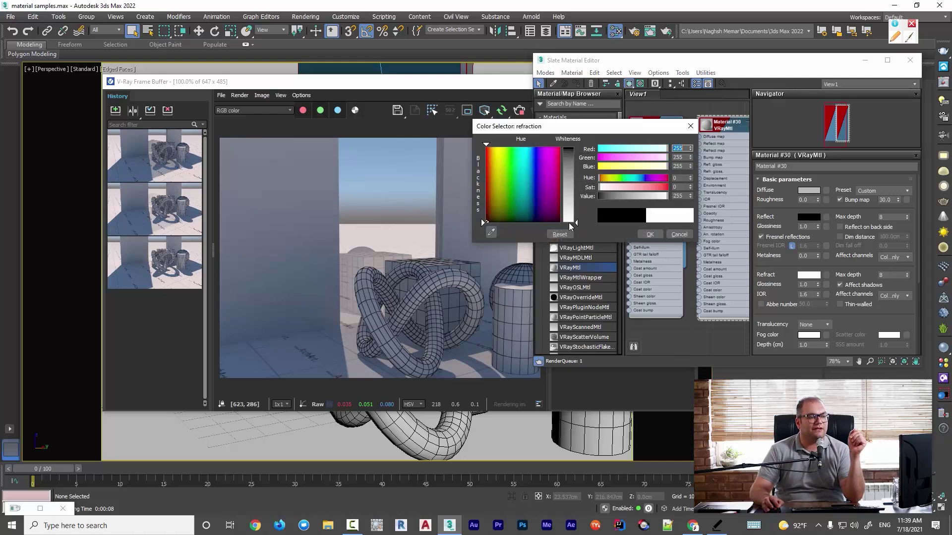
{"action": "left_click", "coordinate": [649, 234]}
{"action": "left_click", "coordinate": [810, 217]}
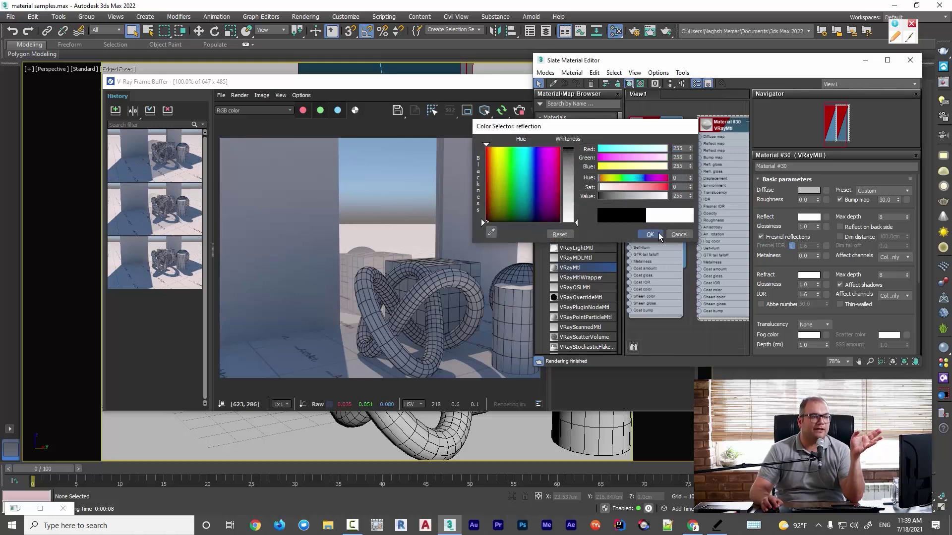
{"action": "left_click", "coordinate": [675, 234]}
Move the frame buffer off the viewport, assign the new material to the torus knot, and bring the frame buffer back
{"action": "scroll", "coordinate": [696, 159], "scroll_direction": "down", "scroll_amount": 1}
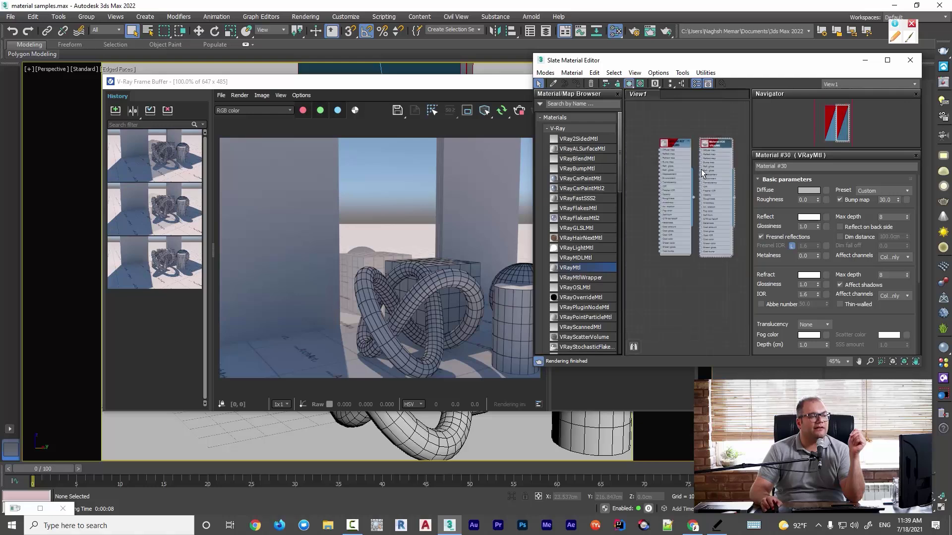
{"action": "middle_click_drag", "start_coordinate": [736, 132], "coordinate": [686, 159]}
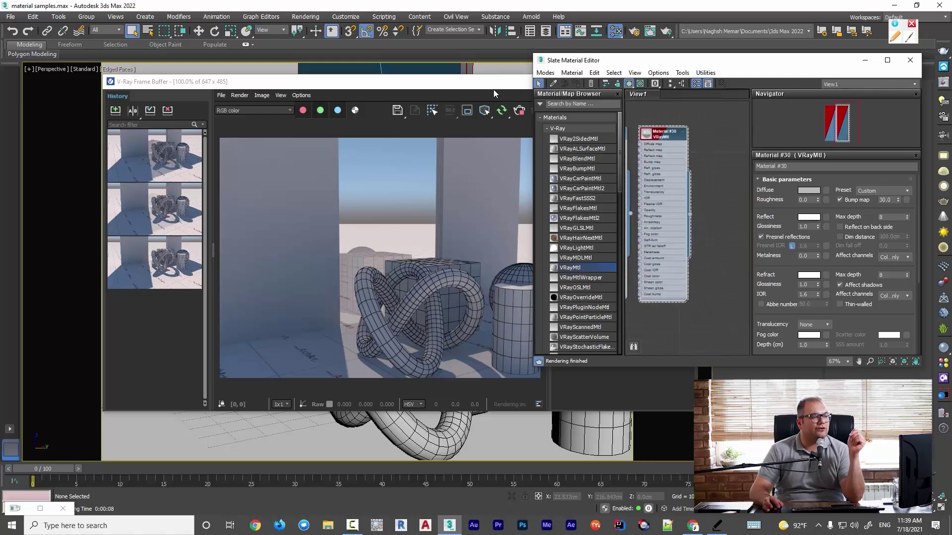
{"action": "left_click_drag", "start_coordinate": [493, 90], "coordinate": [600, 409]}
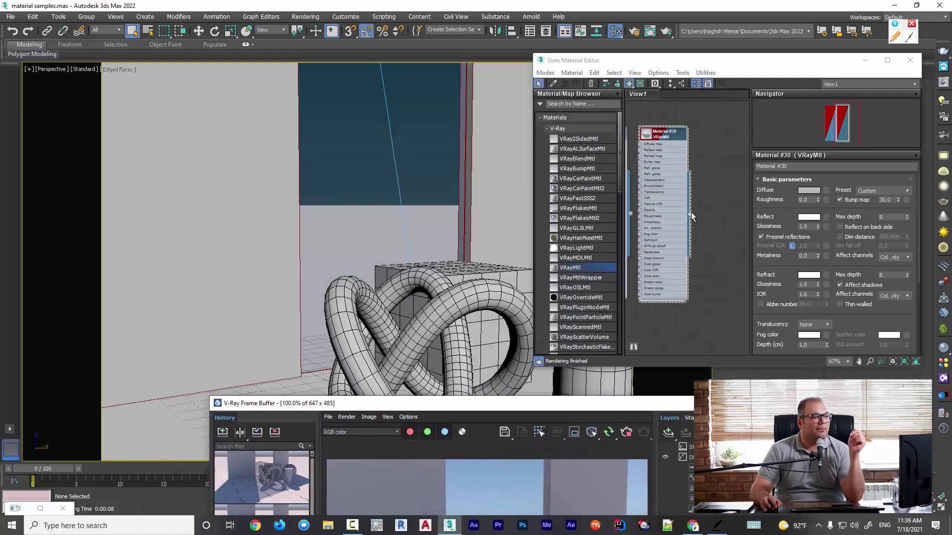
{"action": "left_click_drag", "start_coordinate": [691, 214], "coordinate": [423, 312]}
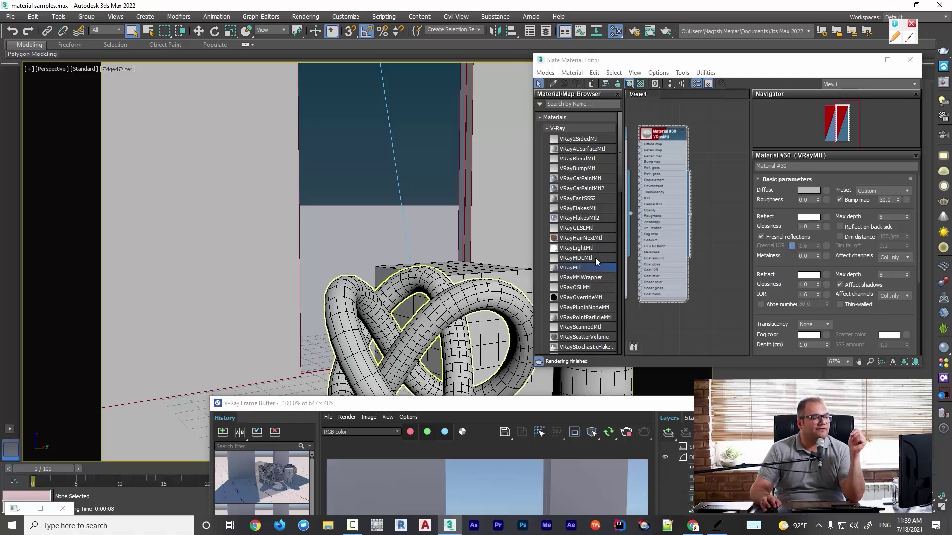
{"action": "left_click_drag", "start_coordinate": [690, 214], "coordinate": [459, 318]}
{"action": "left_click_drag", "start_coordinate": [515, 406], "coordinate": [451, 60]}
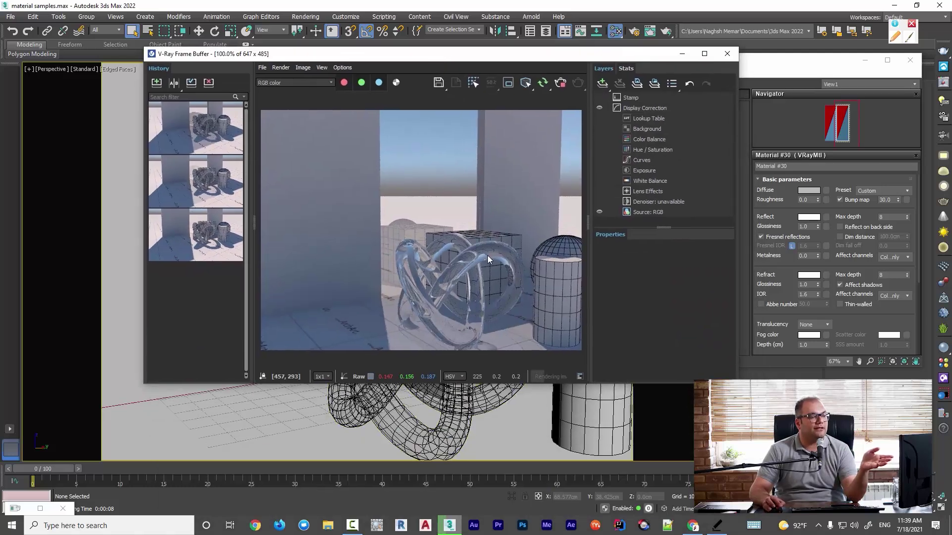
Set the torus knot material's refraction Max depth to 1 and save the render to the frame buffer history
{"action": "double_click", "coordinate": [885, 277]}
{"action": "type", "text": "1"}
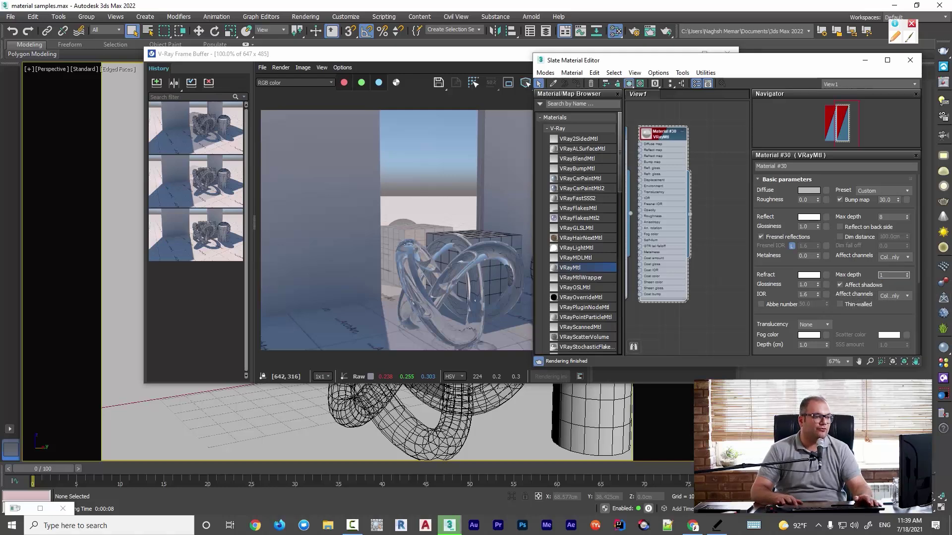
{"action": "key", "text": "Return"}
{"action": "left_click", "coordinate": [479, 252]}
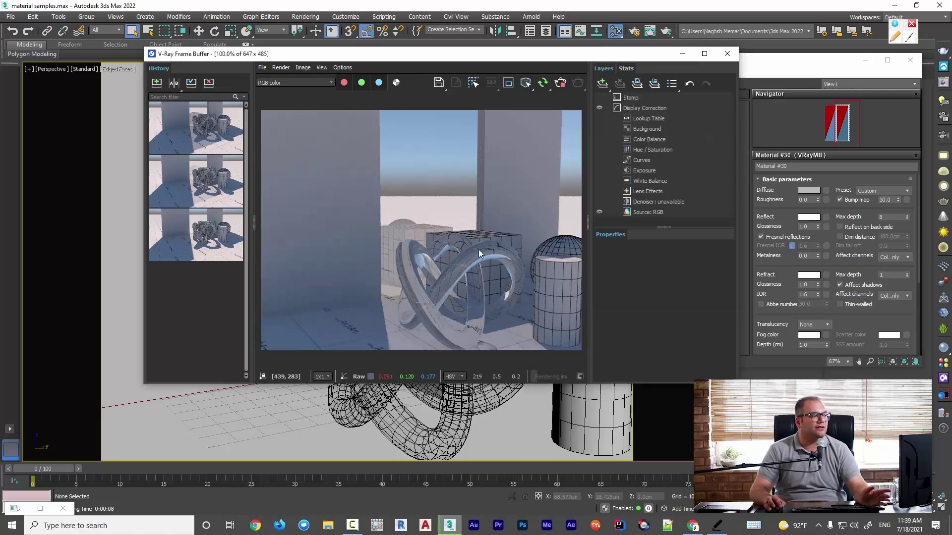
{"action": "left_click", "coordinate": [157, 83]}
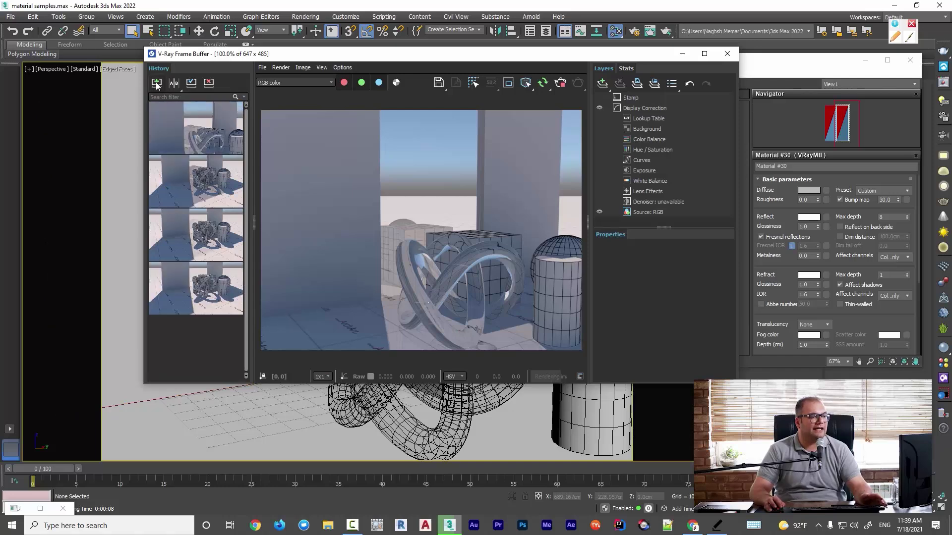
Set the refraction Max depth to 20 and save that render to the history as well
{"action": "left_click", "coordinate": [892, 277]}
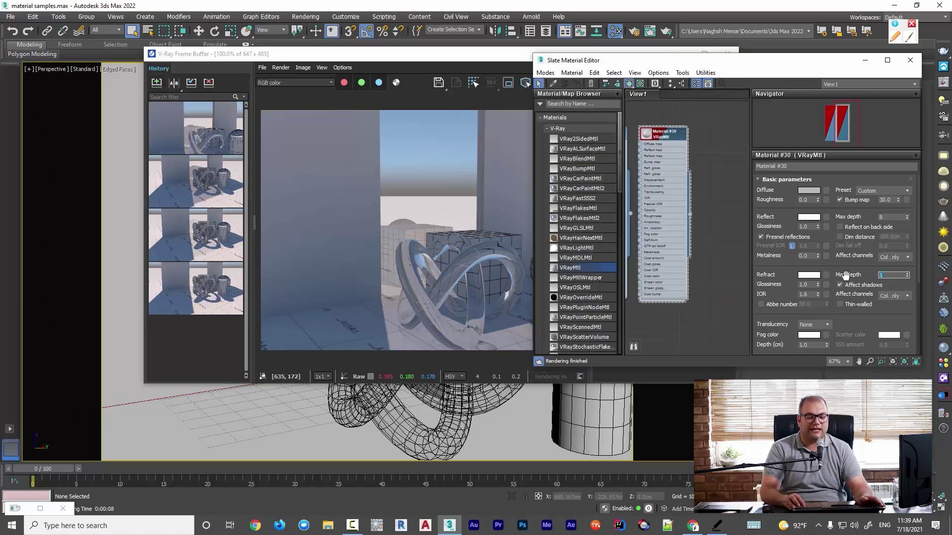
{"action": "type", "text": "20"}
{"action": "key", "text": "Return"}
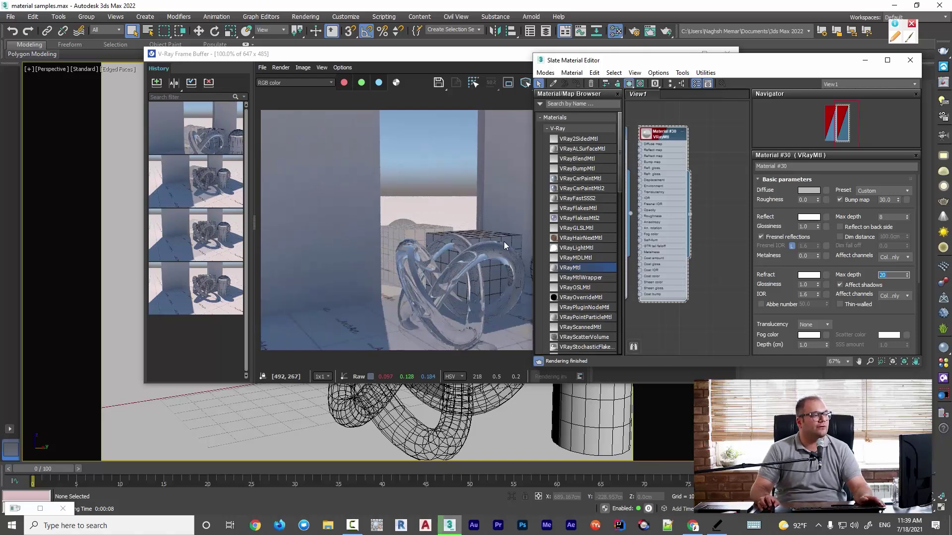
{"action": "left_click", "coordinate": [156, 84]}
{"action": "left_click", "coordinate": [156, 83]}
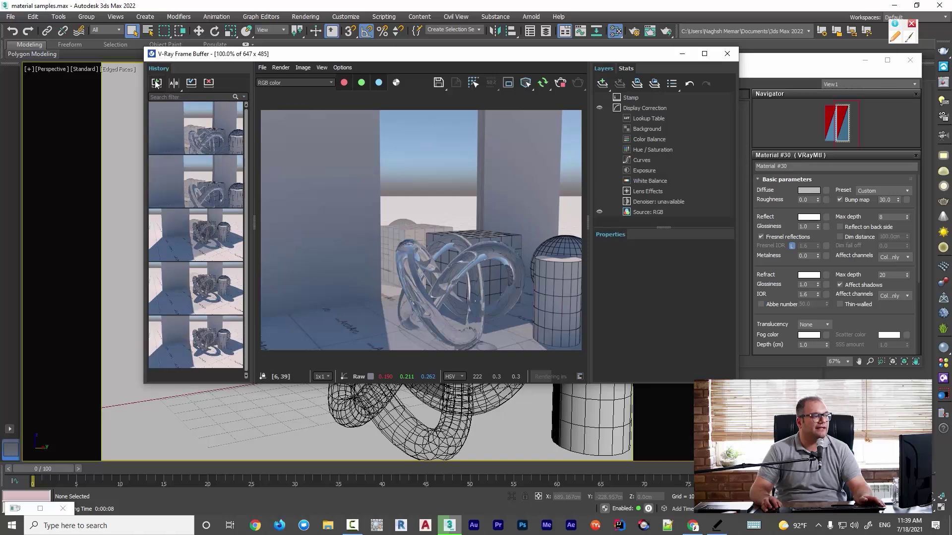
Compare the two newest history renders, with Max depth 20 as A and Max depth 1 as B
{"action": "left_click", "coordinate": [174, 84]}
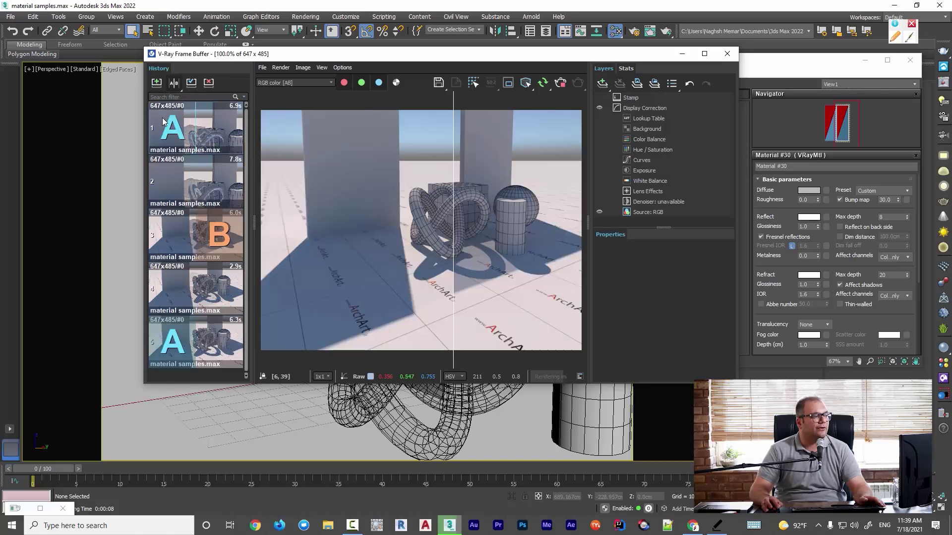
{"action": "left_click", "coordinate": [216, 188]}
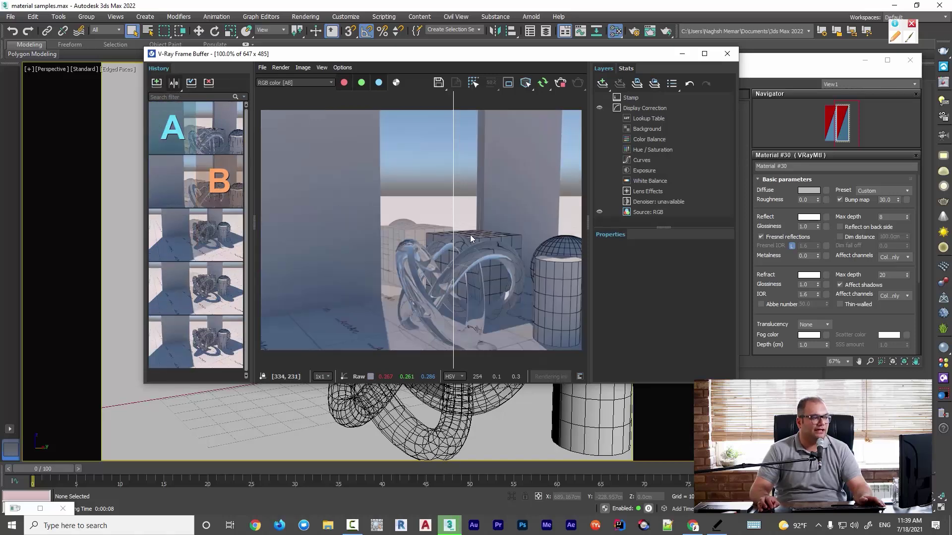
{"action": "left_click_drag", "start_coordinate": [452, 242], "coordinate": [530, 298]}
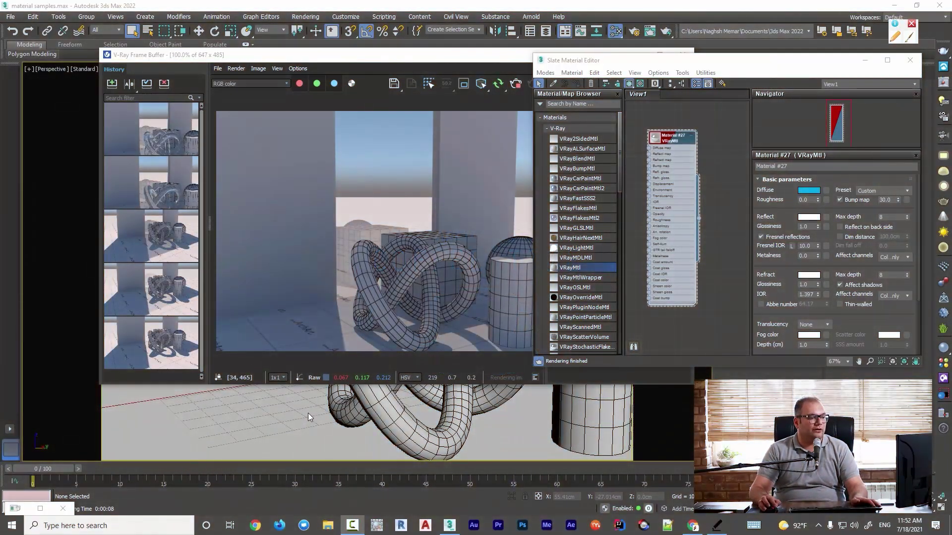
Lock Material #27's Fresnel IOR to its refraction IOR, and turn Affect shadows off and back on
{"action": "left_click", "coordinate": [789, 239]}
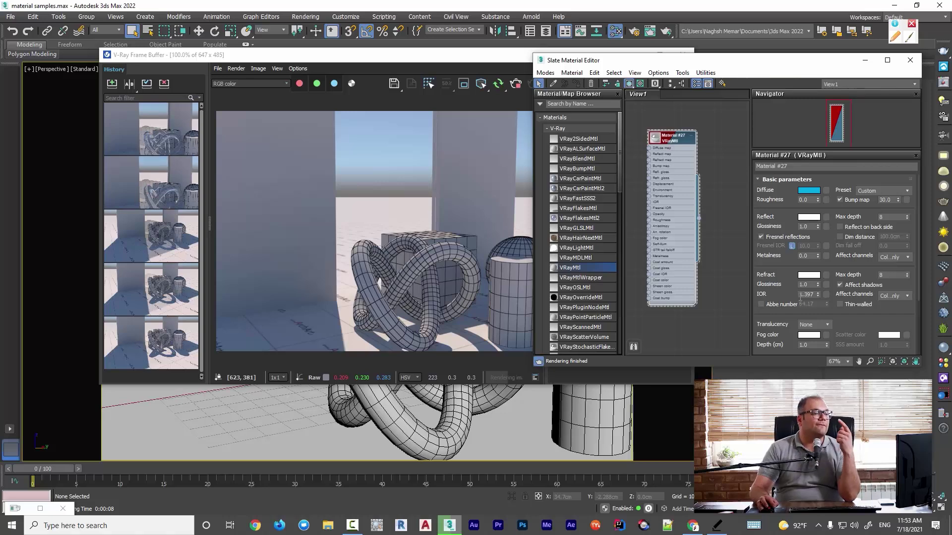
{"action": "mouse_move", "coordinate": [846, 287]}
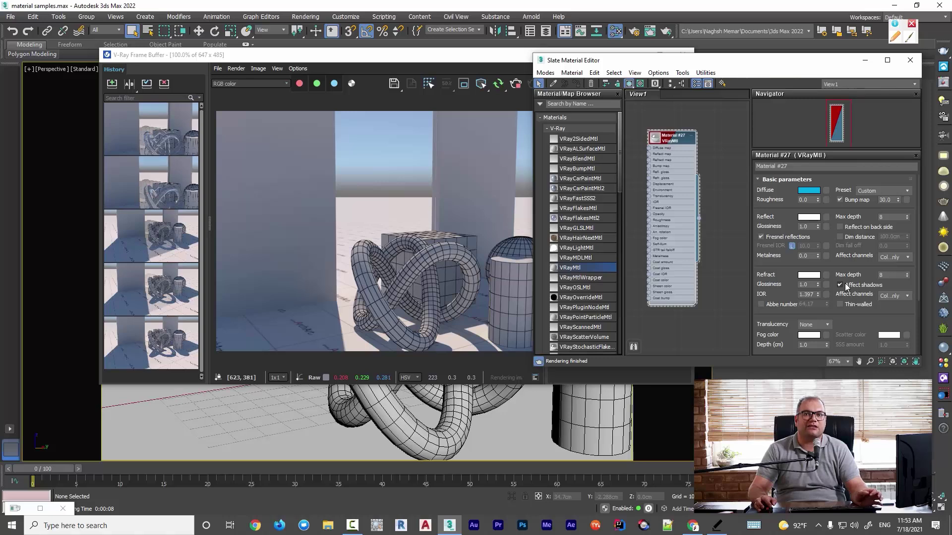
{"action": "left_click", "coordinate": [846, 286]}
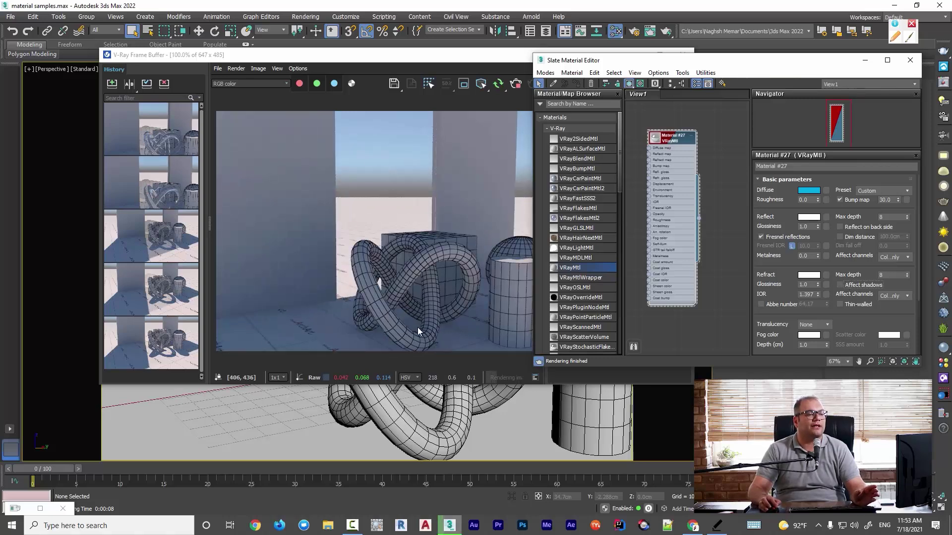
{"action": "left_click", "coordinate": [841, 285]}
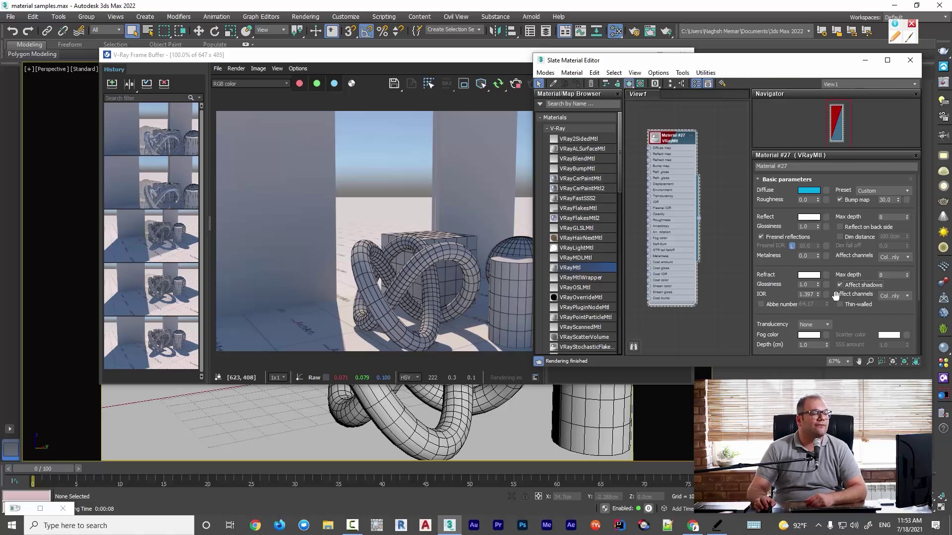
Review the refraction Affect channels options and keep Color only
{"action": "left_click", "coordinate": [887, 298]}
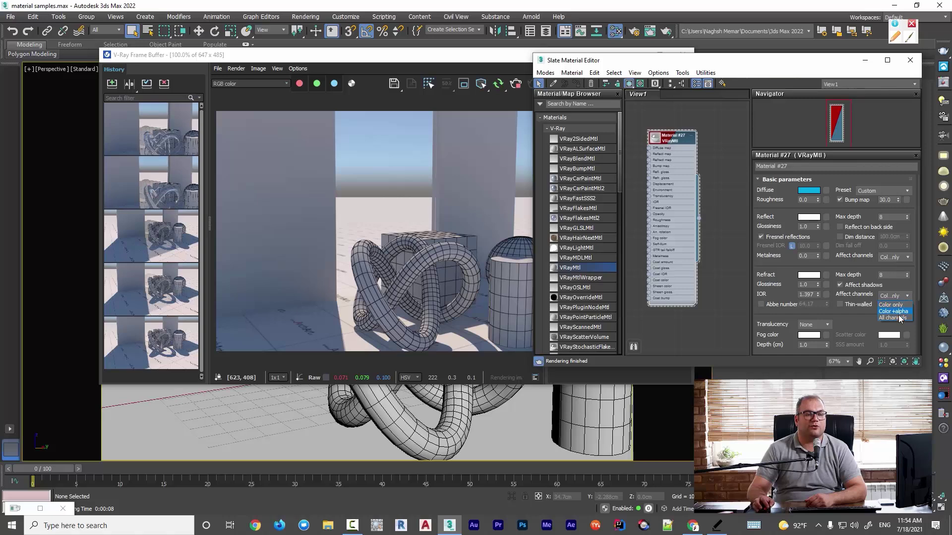
{"action": "left_click", "coordinate": [878, 306]}
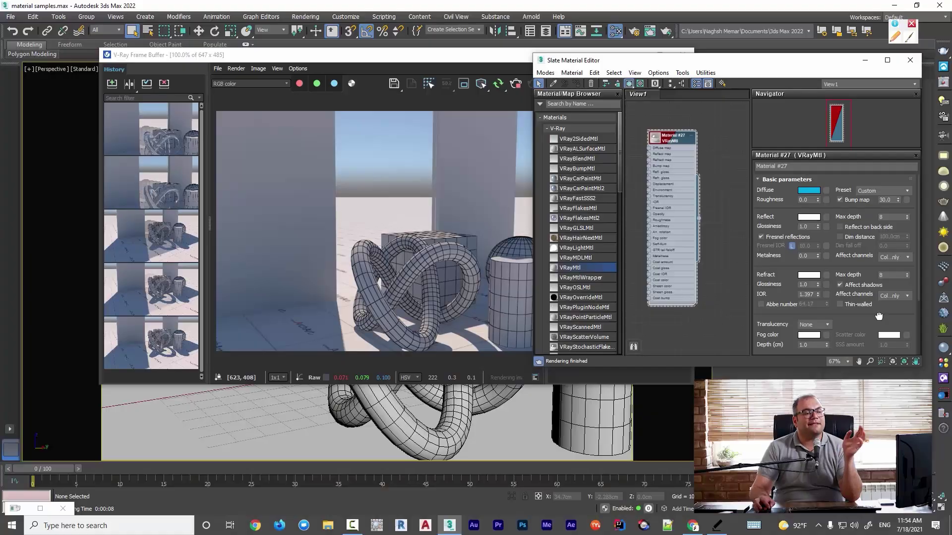
Set Material #27's refraction fog color to a dark turquoise, RGB 0, 117, 138
{"action": "left_click_drag", "start_coordinate": [879, 316], "coordinate": [880, 275]}
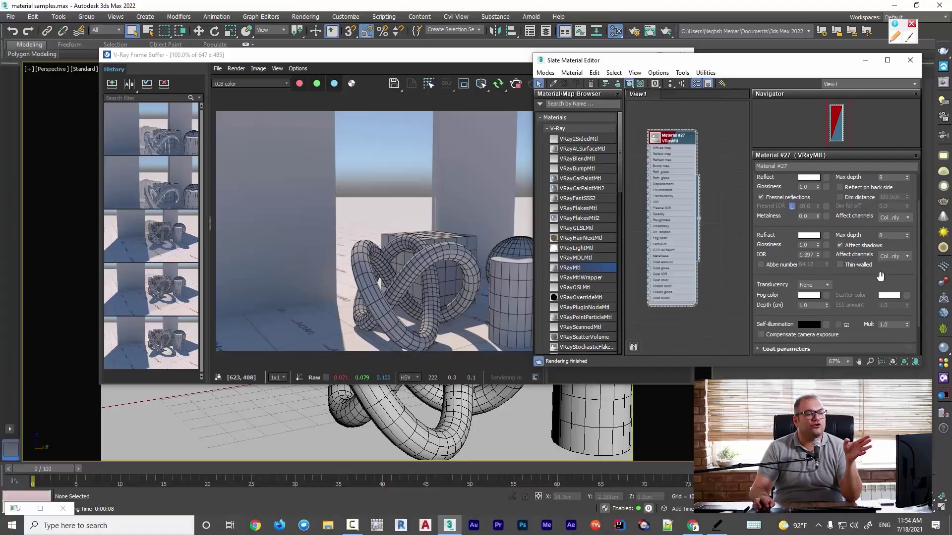
{"action": "mouse_move", "coordinate": [819, 296]}
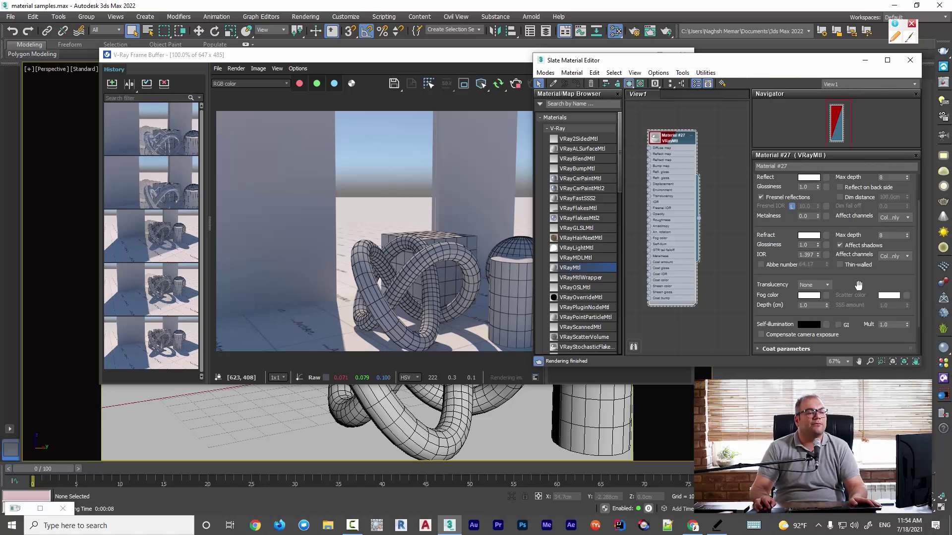
{"action": "left_click_drag", "start_coordinate": [842, 296], "coordinate": [841, 276]}
{"action": "mouse_move", "coordinate": [803, 281]}
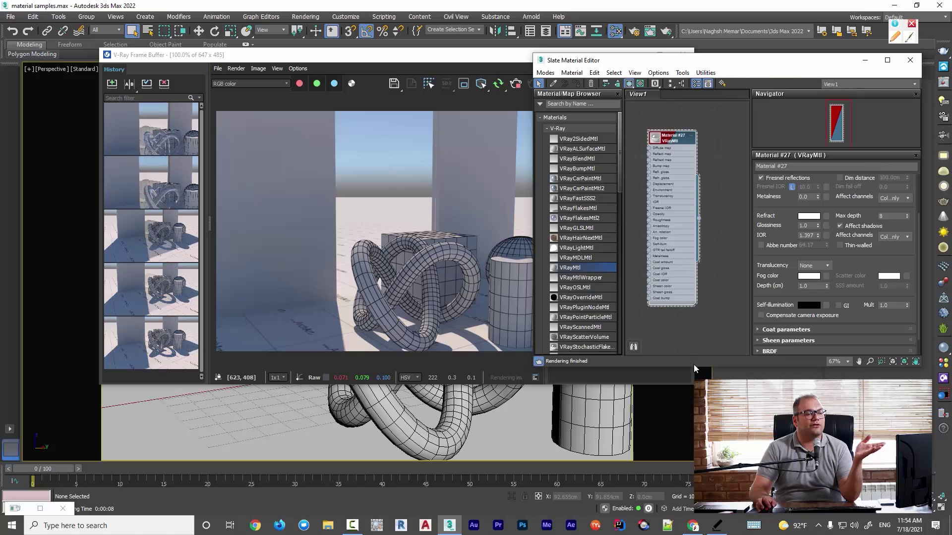
{"action": "left_click", "coordinate": [802, 278]}
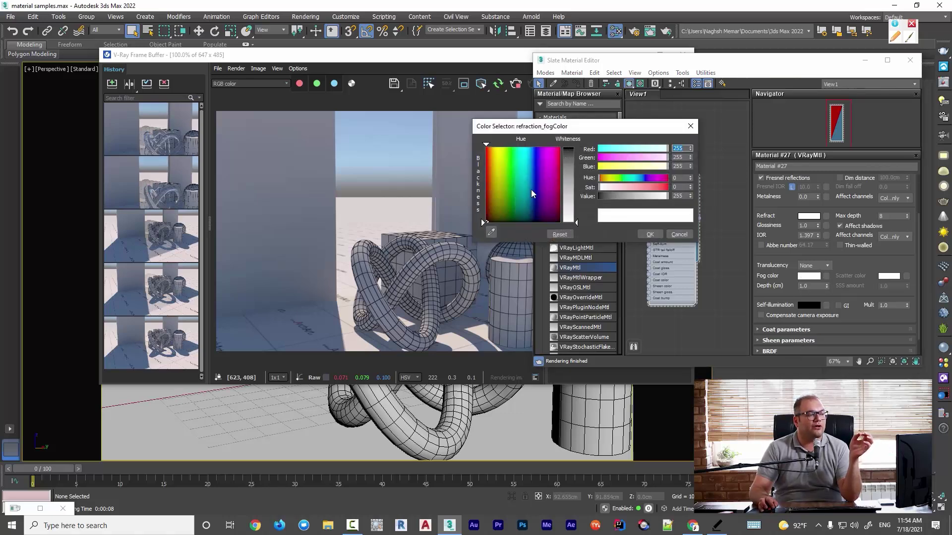
{"action": "mouse_move", "coordinate": [531, 194]}
{"action": "left_mouse_down"}
{"action": "mouse_move", "coordinate": [525, 182]}
{"action": "mouse_move", "coordinate": [576, 148]}
{"action": "left_mouse_up"}
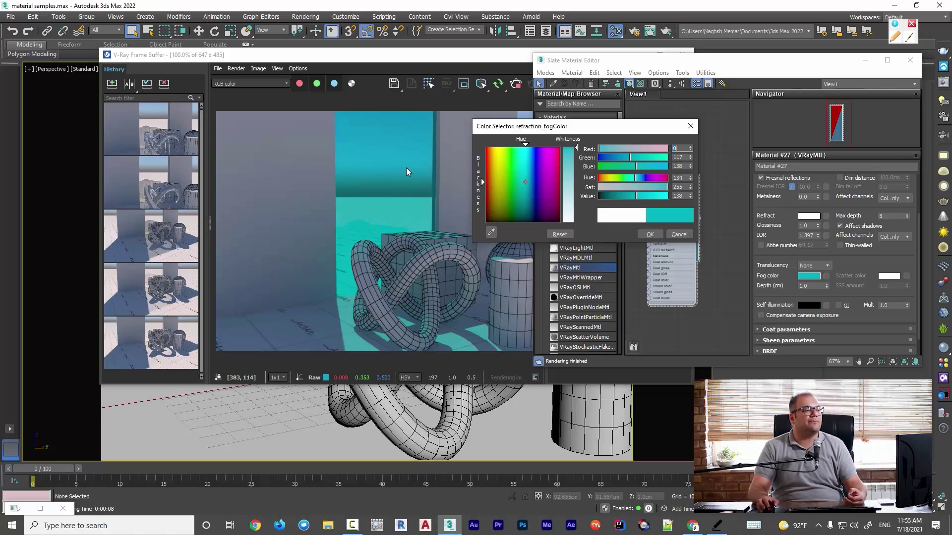
Try yellow-green, red and cyan as the refraction fog color, ending on pure red
{"action": "left_click", "coordinate": [499, 161]}
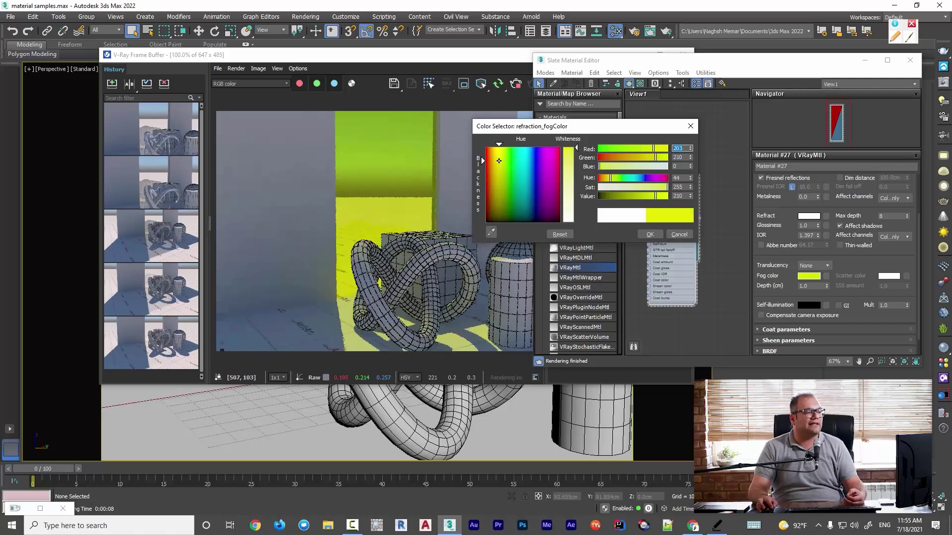
{"action": "left_click_drag", "start_coordinate": [499, 161], "coordinate": [484, 145]}
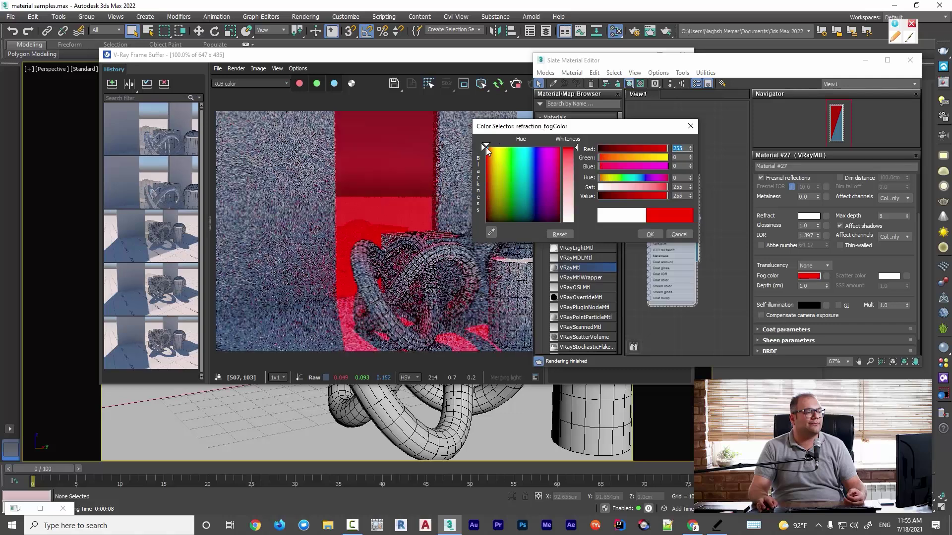
{"action": "left_click", "coordinate": [527, 164]}
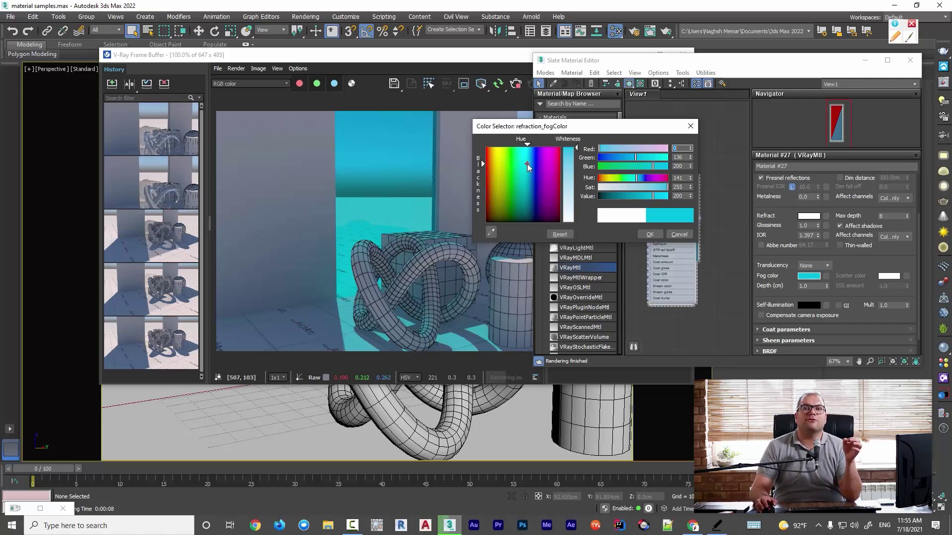
{"action": "left_click", "coordinate": [500, 157]}
{"action": "left_click_drag", "start_coordinate": [491, 155], "coordinate": [486, 148]}
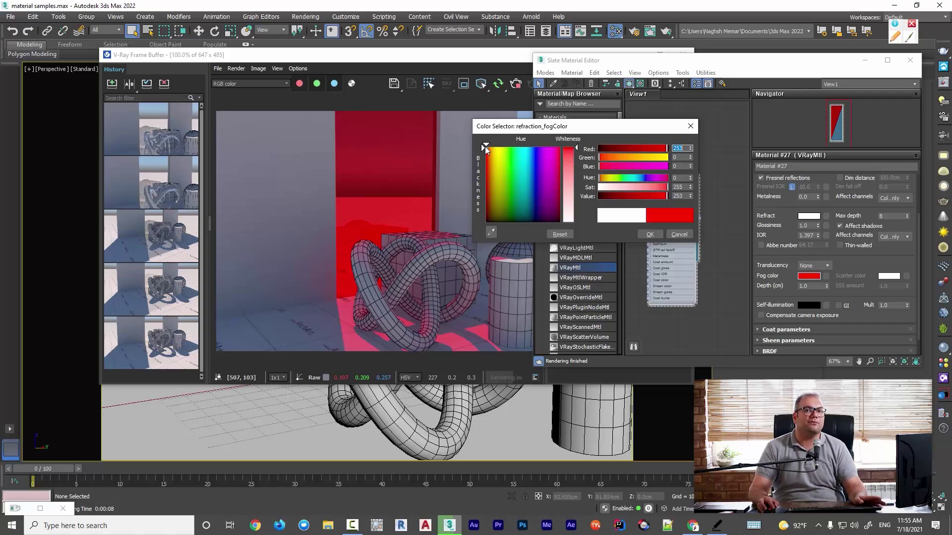
Set the fog color to a cyan hue lightened to RGB 116, 209, 232 and accept it
{"action": "left_click", "coordinate": [526, 159]}
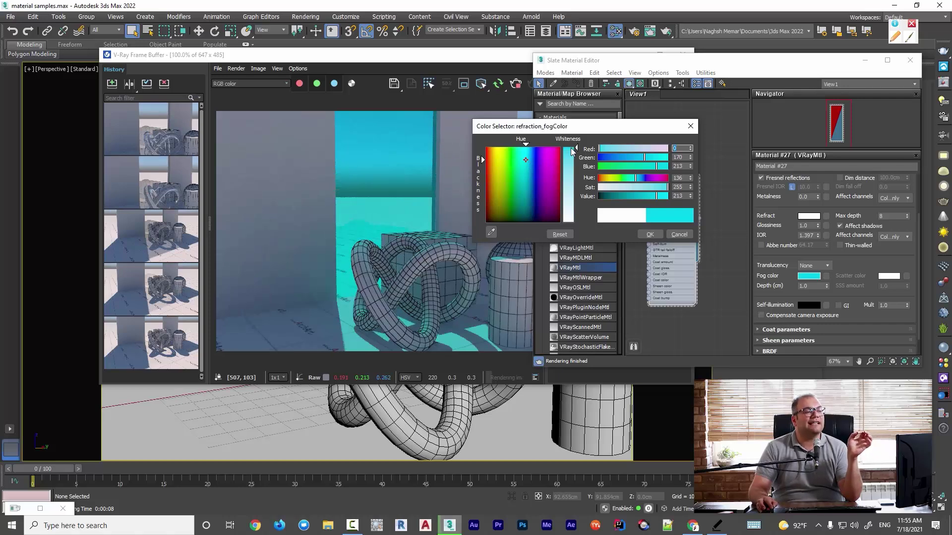
{"action": "mouse_move", "coordinate": [572, 151]}
{"action": "left_mouse_down"}
{"action": "mouse_move", "coordinate": [575, 184]}
{"action": "mouse_move", "coordinate": [576, 150]}
{"action": "left_mouse_up"}
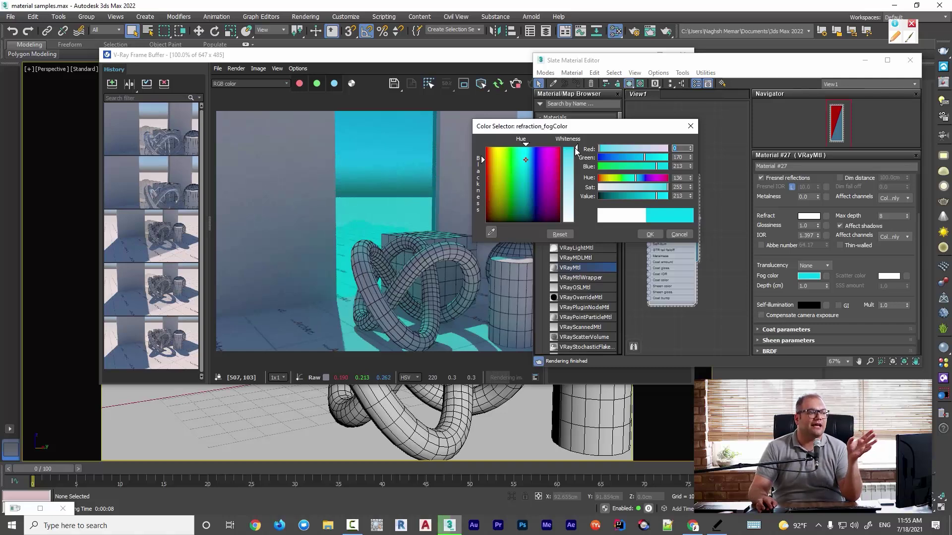
{"action": "left_click_drag", "start_coordinate": [576, 159], "coordinate": [575, 182]}
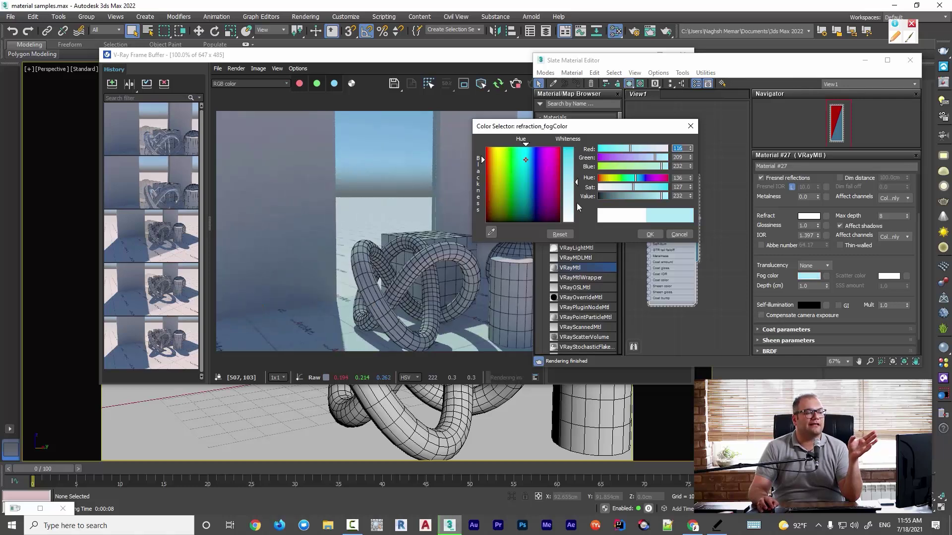
{"action": "left_click", "coordinate": [650, 234]}
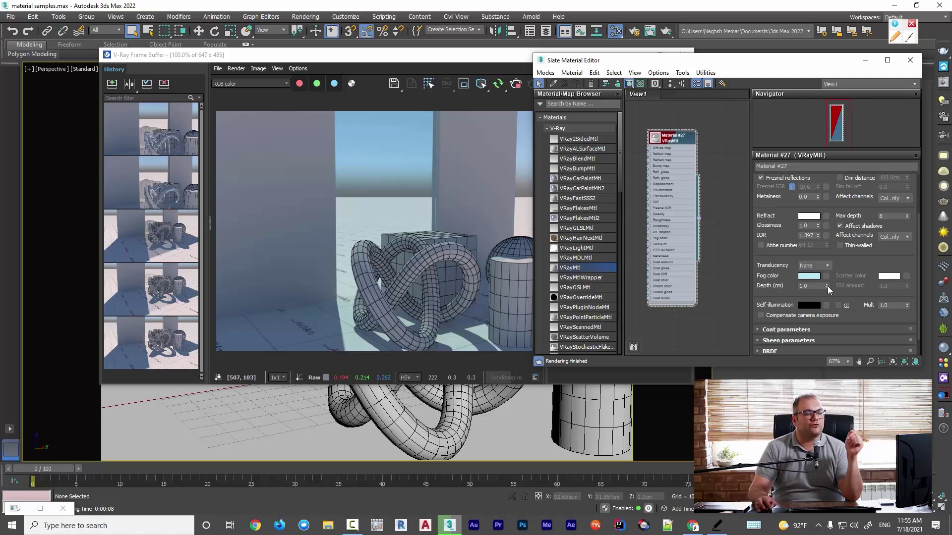
Lower Material #27's fog depth to 0.2 cm and again to 0.1 cm
{"action": "left_click_drag", "start_coordinate": [827, 287], "coordinate": [821, 290]}
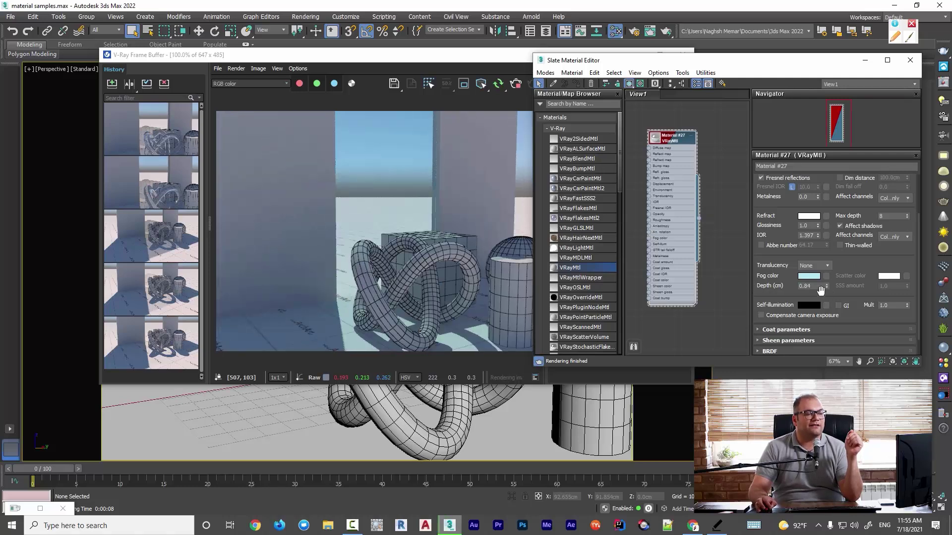
{"action": "type", "text": "0.2"}
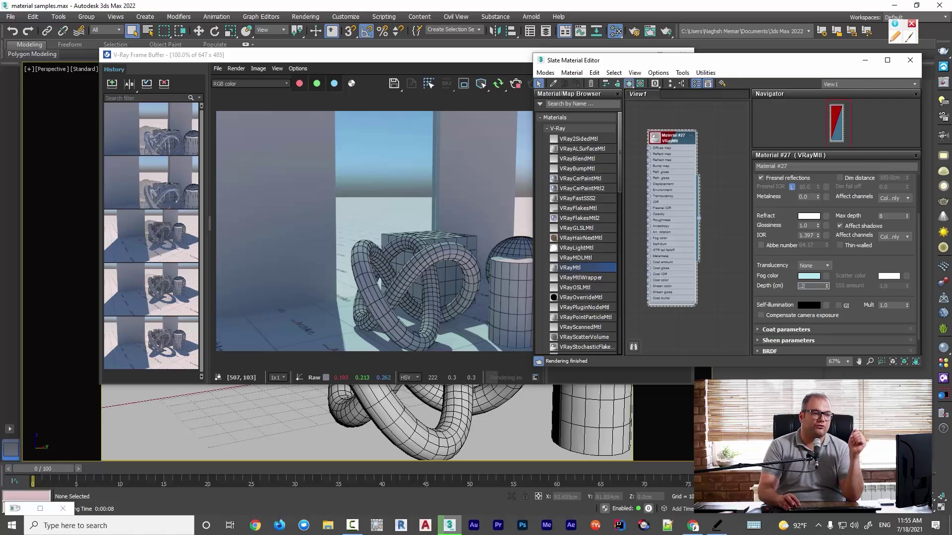
{"action": "key", "text": "Return"}
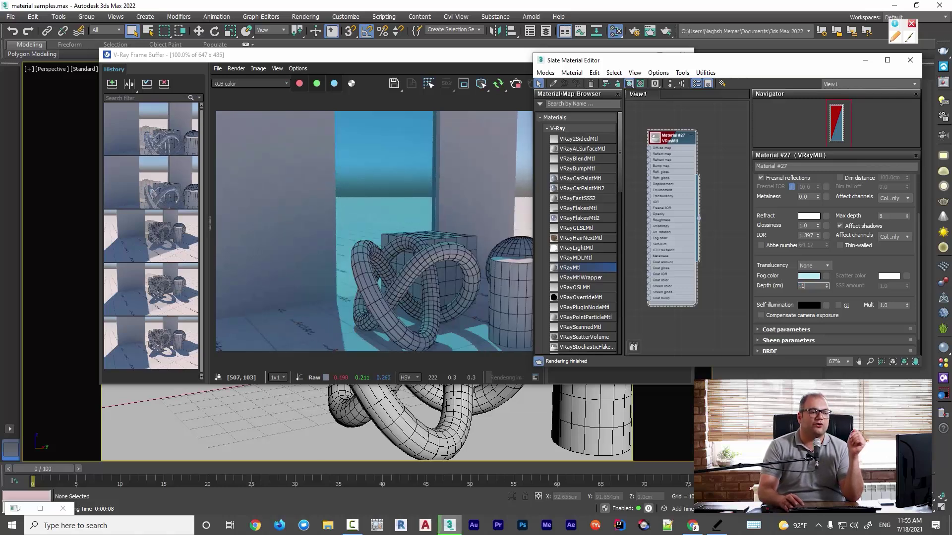
{"action": "type", "text": ".1"}
{"action": "key", "text": "Return"}
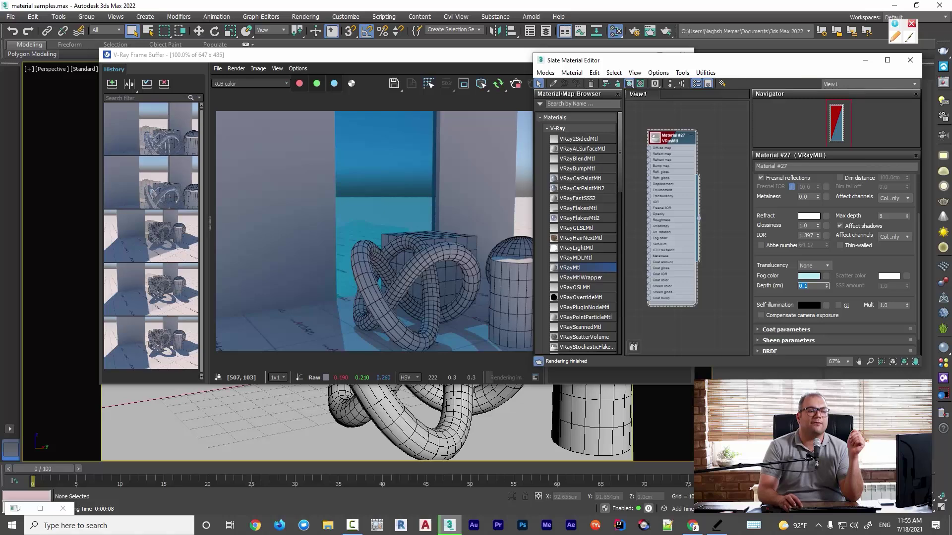
Try fog depths of 5 cm and 0.2 cm, and return the depth to 1 cm
{"action": "type", "text": "5"}
{"action": "key", "text": "Return"}
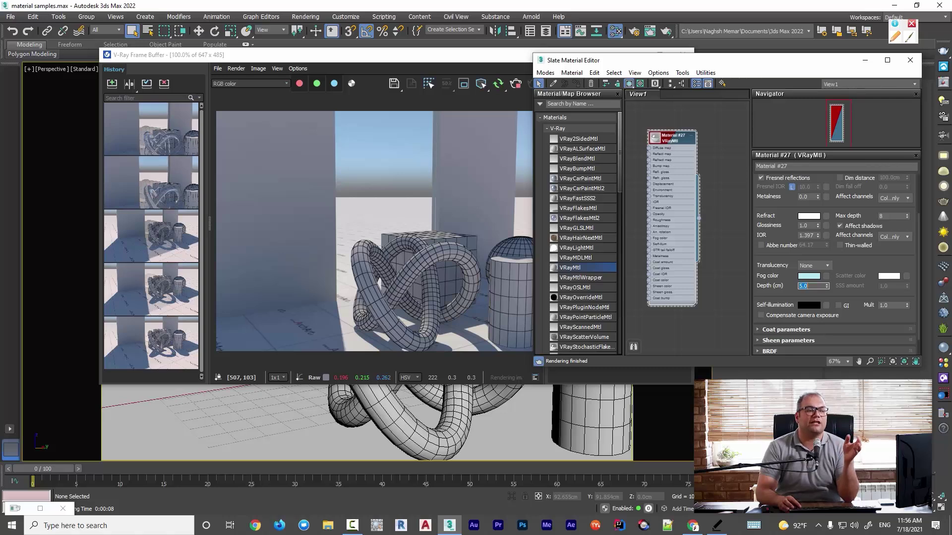
{"action": "key", "text": "Return"}
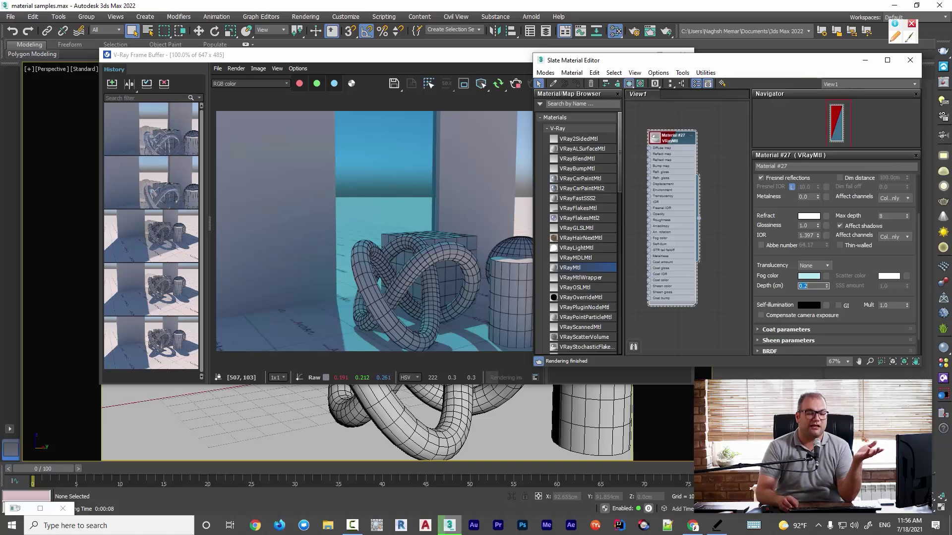
{"action": "key", "text": "Return"}
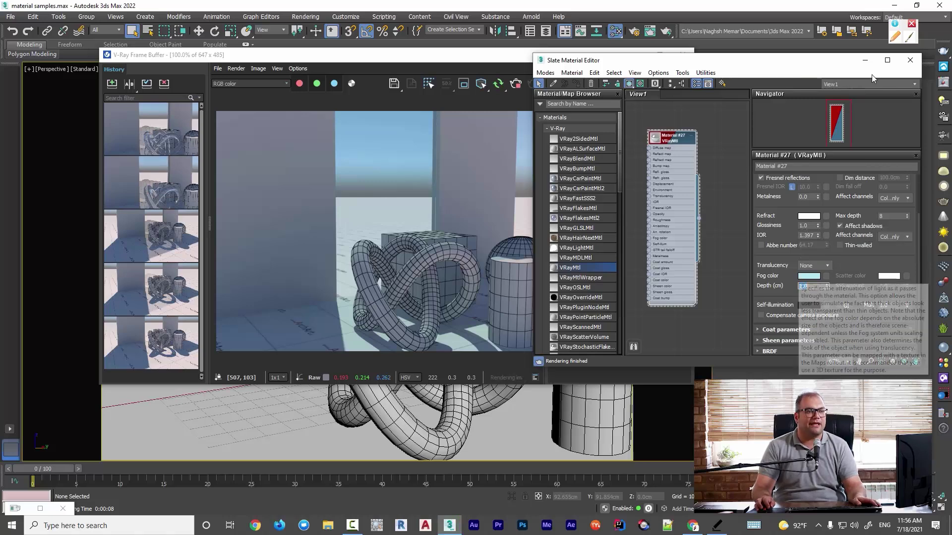
Close the Slate Material Editor and the V-Ray Frame Buffer to return to the perspective viewport
{"action": "left_click", "coordinate": [910, 60]}
{"action": "left_click", "coordinate": [683, 54]}
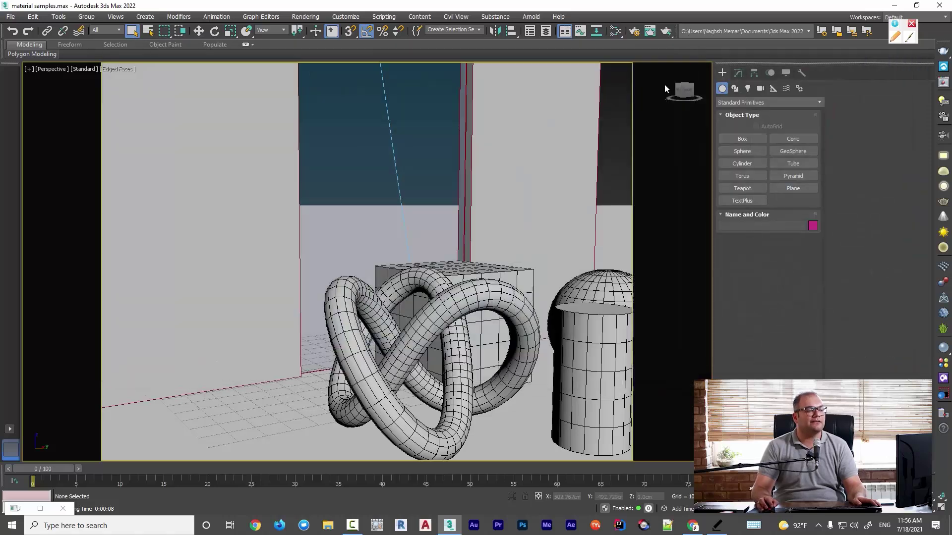
{"action": "right_click", "coordinate": [579, 216]}
{"action": "left_click", "coordinate": [605, 171]}
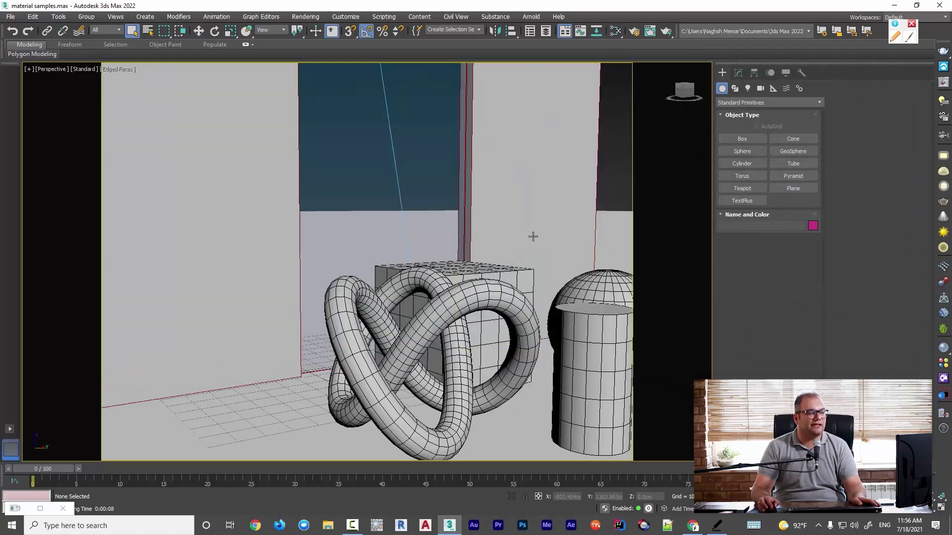
Select the twelve upright panels in the long row from the top view and apply the VRayMtl Material #27 to them
{"action": "scroll", "coordinate": [534, 236], "scroll_direction": "down", "scroll_amount": 5}
{"action": "middle_click_drag", "start_coordinate": [533, 236], "coordinate": [518, 261], "text": "alt"}
{"action": "left_click", "coordinate": [518, 262]}
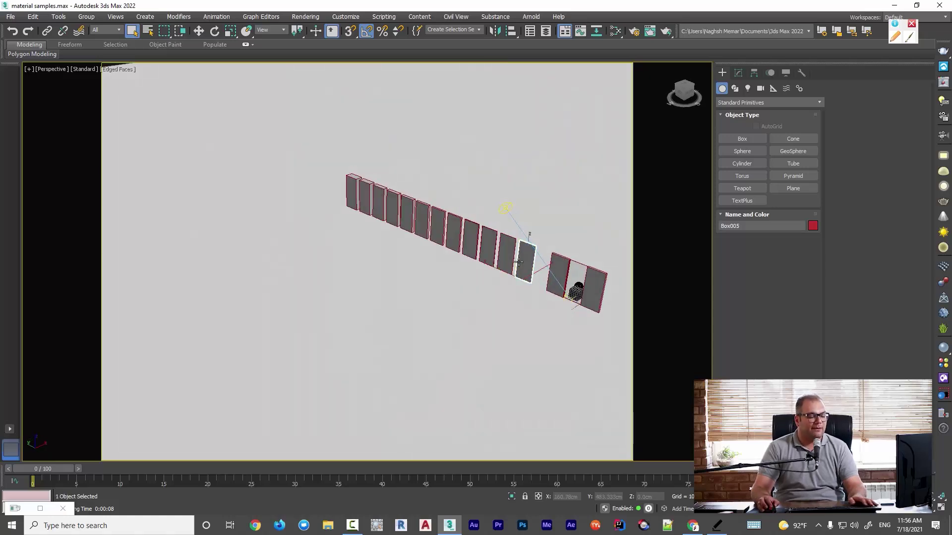
{"action": "key", "text": "t"}
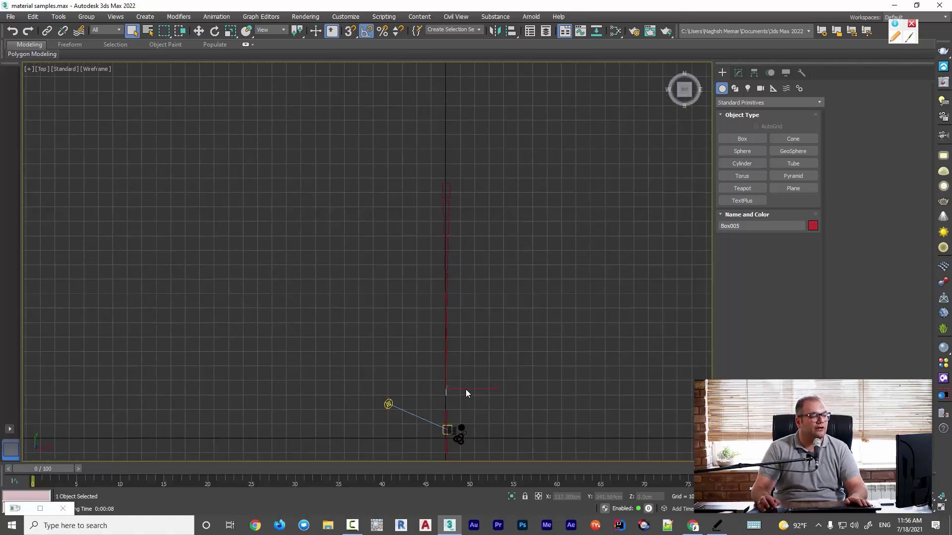
{"action": "left_click_drag", "start_coordinate": [461, 352], "coordinate": [436, 171]}
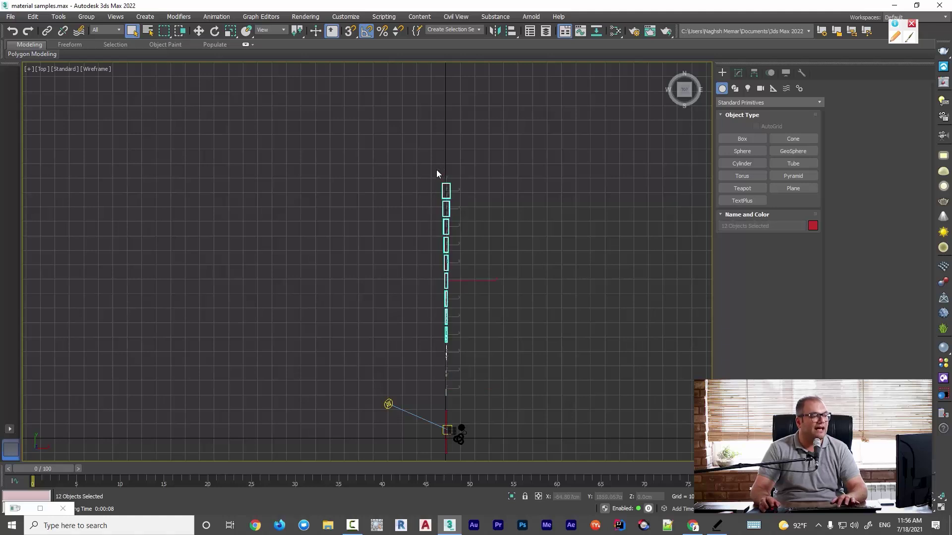
{"action": "key", "text": "m"}
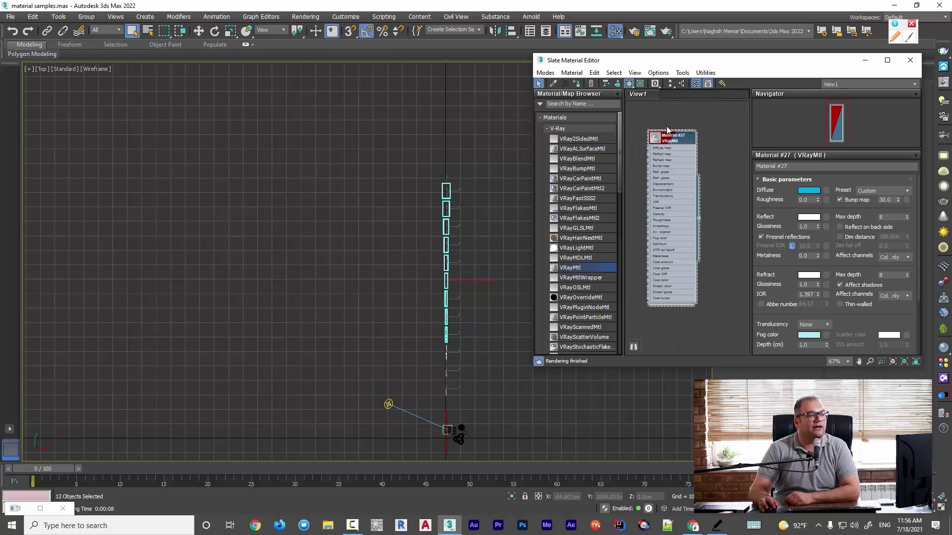
Frame the row of panels at a low angle in the perspective view and start interactive rendering in the V-Ray Frame Buffer
{"action": "middle_click_drag", "start_coordinate": [481, 333], "coordinate": [368, 317]}
{"action": "key", "text": "p"}
{"action": "scroll", "coordinate": [474, 285], "scroll_direction": "down", "scroll_amount": 3}
{"action": "scroll", "coordinate": [331, 246], "scroll_direction": "up", "scroll_amount": 5}
{"action": "scroll", "coordinate": [341, 243], "scroll_direction": "up", "scroll_amount": 5}
{"action": "scroll", "coordinate": [358, 222], "scroll_direction": "down", "scroll_amount": 3}
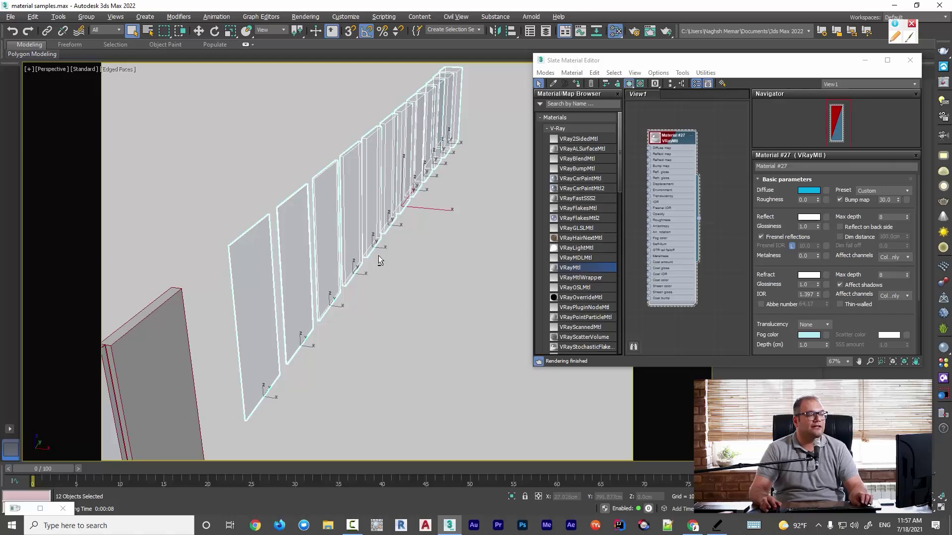
{"action": "middle_click_drag", "start_coordinate": [379, 255], "coordinate": [359, 230], "text": "alt"}
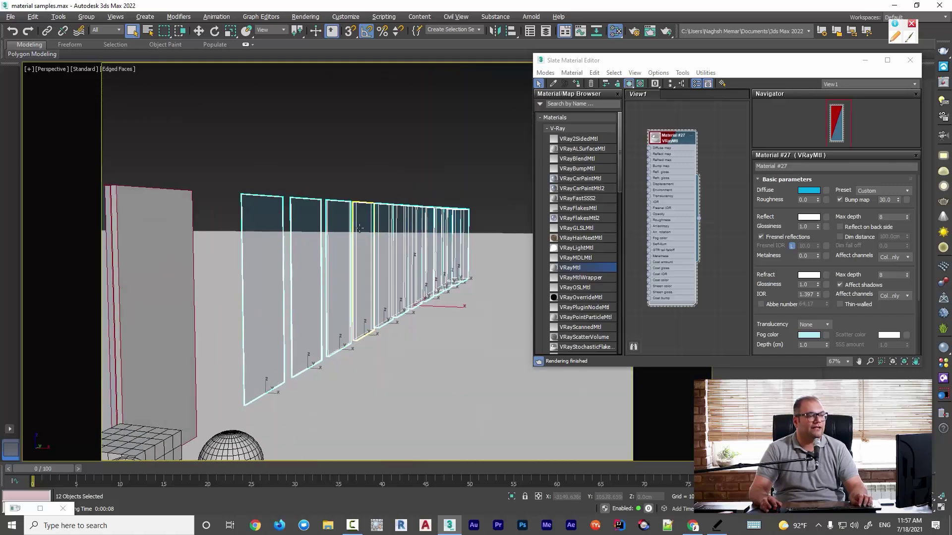
{"action": "left_click", "coordinate": [945, 85]}
{"action": "left_click", "coordinate": [499, 84]}
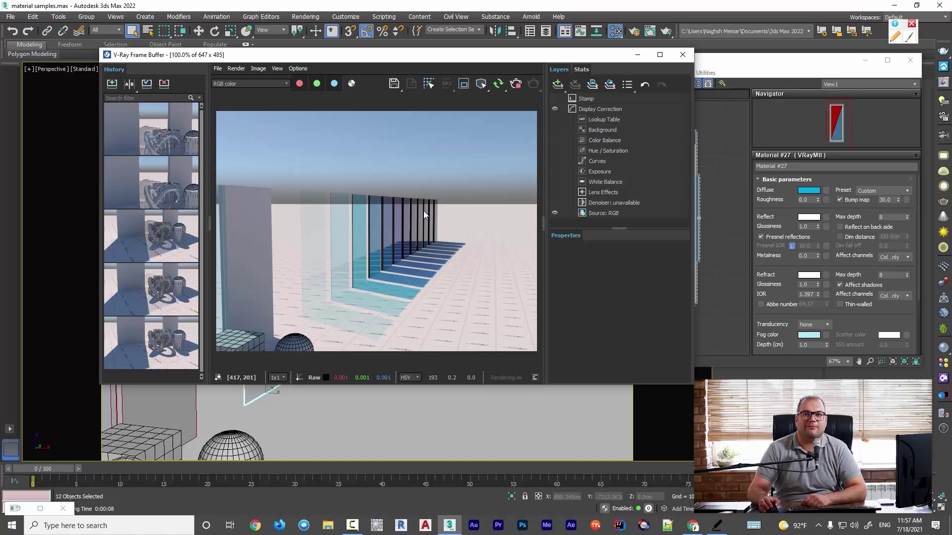
Transfer the light blue fog color of Material #27 to its Refract color and make the fog color pure white
{"action": "left_click", "coordinate": [801, 341]}
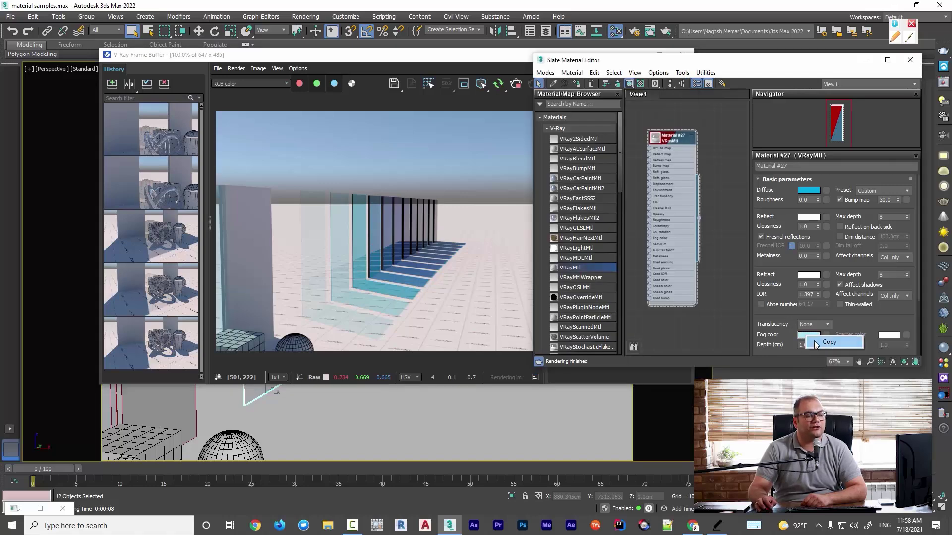
{"action": "left_click", "coordinate": [808, 337]}
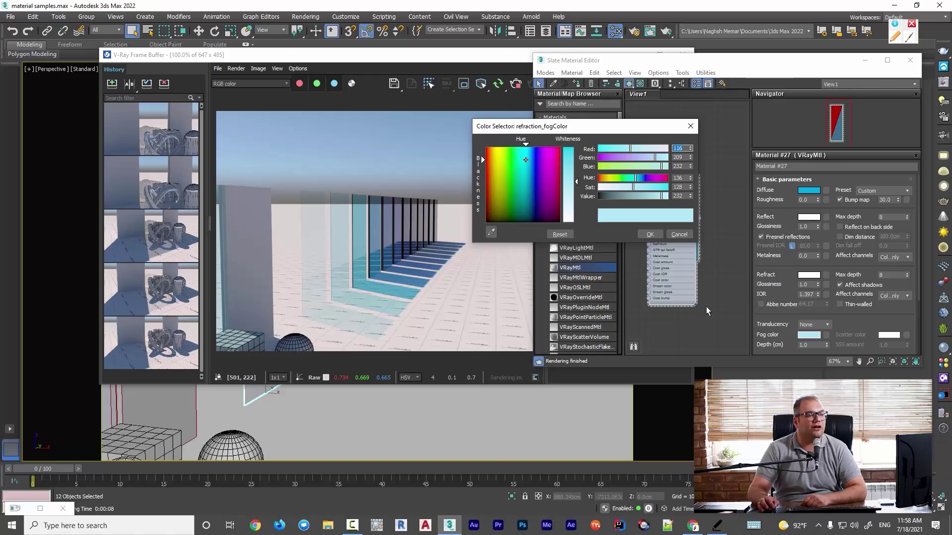
{"action": "left_click_drag", "start_coordinate": [583, 196], "coordinate": [580, 224]}
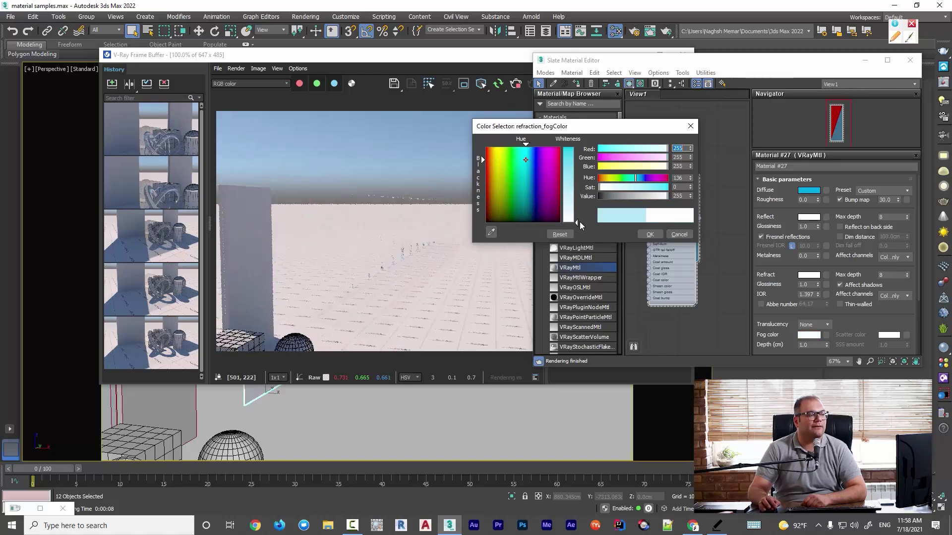
{"action": "left_click", "coordinate": [651, 235]}
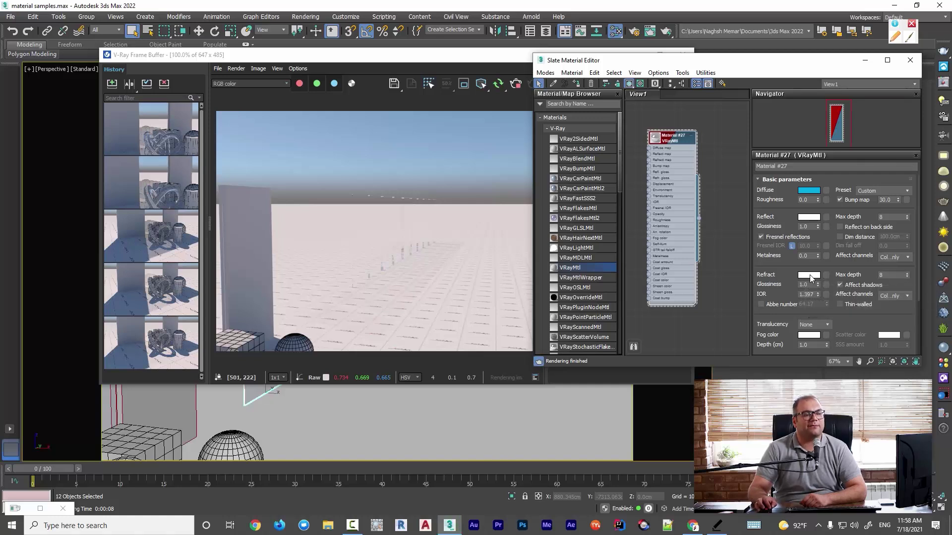
{"action": "right_click", "coordinate": [813, 277]}
{"action": "left_click", "coordinate": [836, 292]}
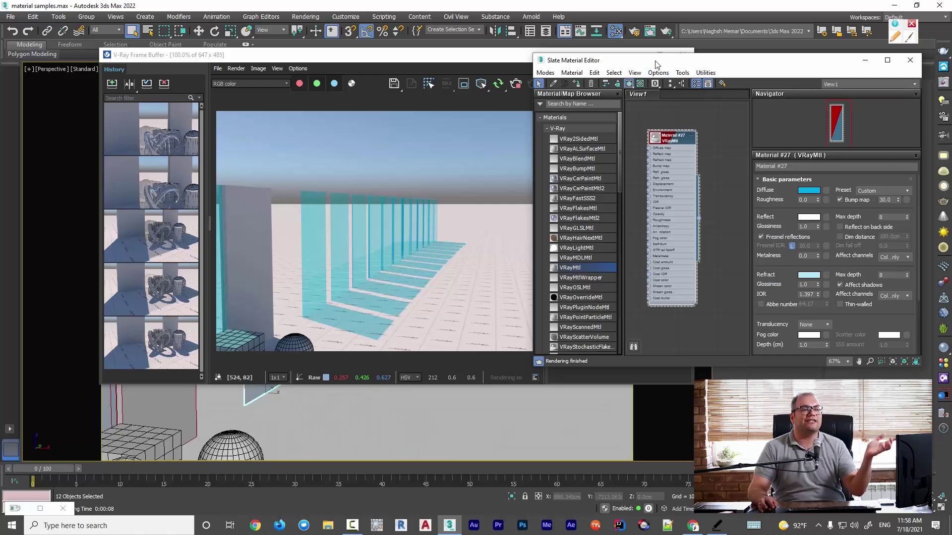
Uncover the viewport, frame the row of panels more closely in perspective, and render that view
{"action": "left_click_drag", "start_coordinate": [657, 60], "coordinate": [884, 70]}
{"action": "left_click", "coordinate": [637, 55]}
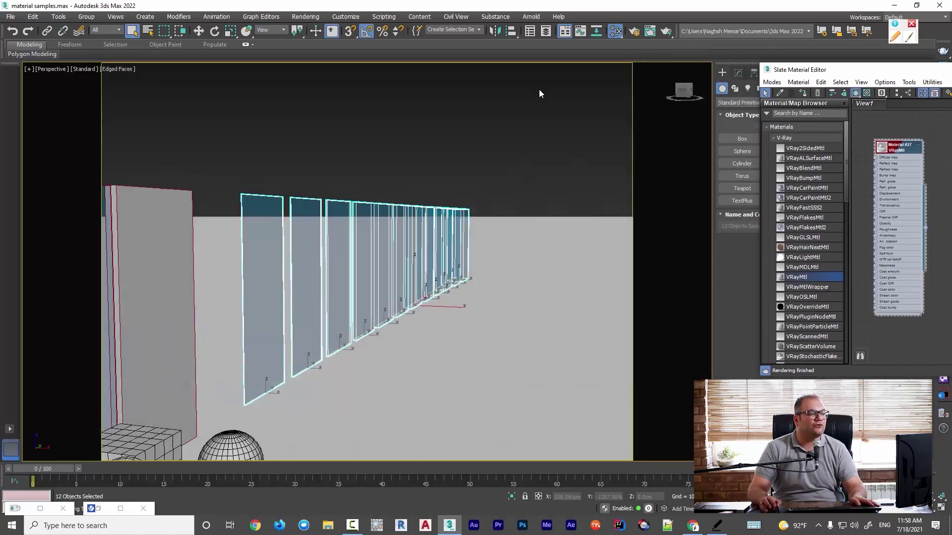
{"action": "scroll", "coordinate": [327, 313], "scroll_direction": "up", "scroll_amount": 3}
{"action": "scroll", "coordinate": [320, 314], "scroll_direction": "up", "scroll_amount": 3}
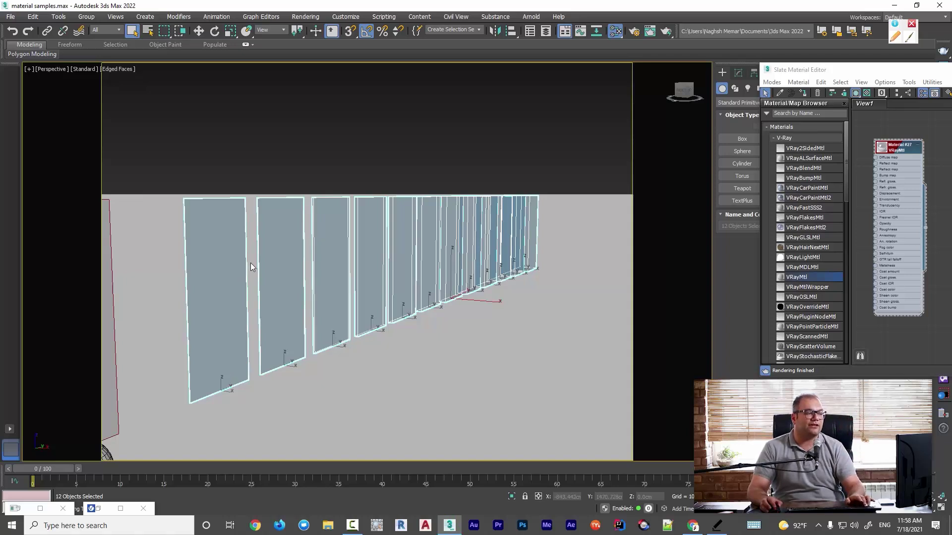
{"action": "key", "text": "shift+q"}
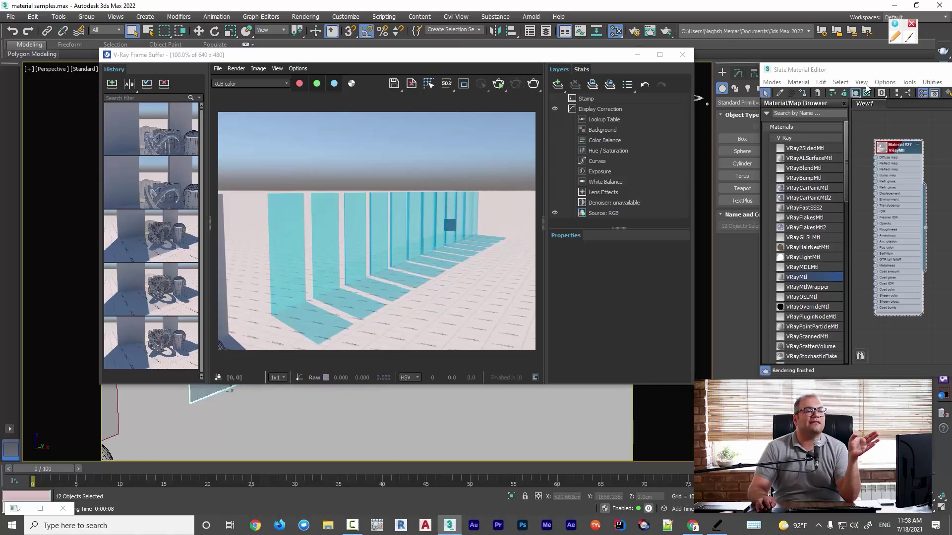
Swap the Refract and fog colors of Material #27 and start interactive rendering of the new view
{"action": "left_click_drag", "start_coordinate": [876, 72], "coordinate": [659, 56]}
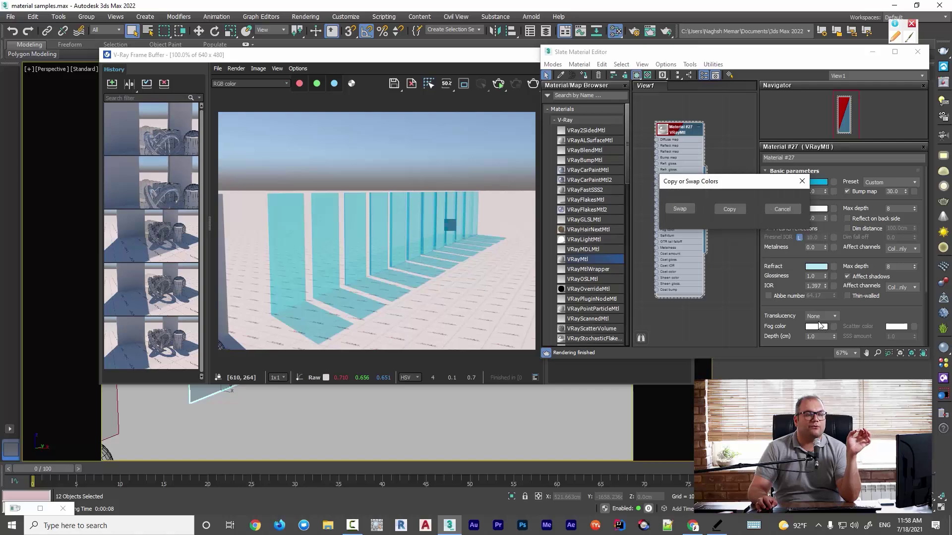
{"action": "left_click", "coordinate": [683, 211]}
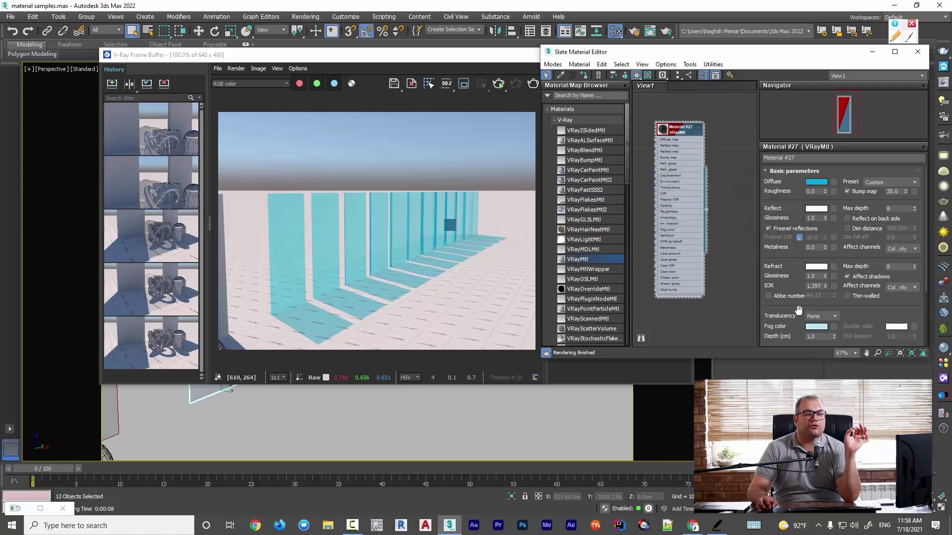
{"action": "left_click", "coordinate": [498, 84]}
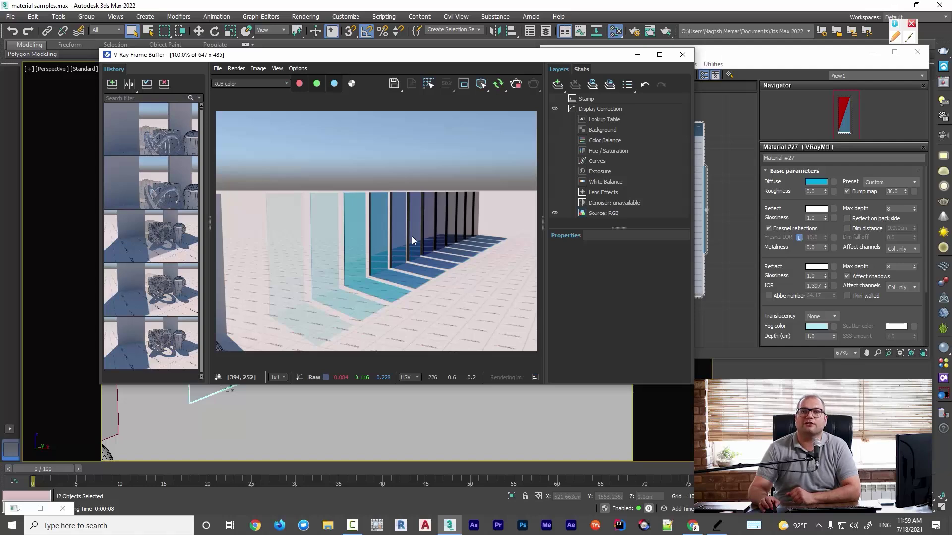
Try a fully saturated cyan fog color with red 0, green 170 and blue 213
{"action": "left_click", "coordinate": [818, 327]}
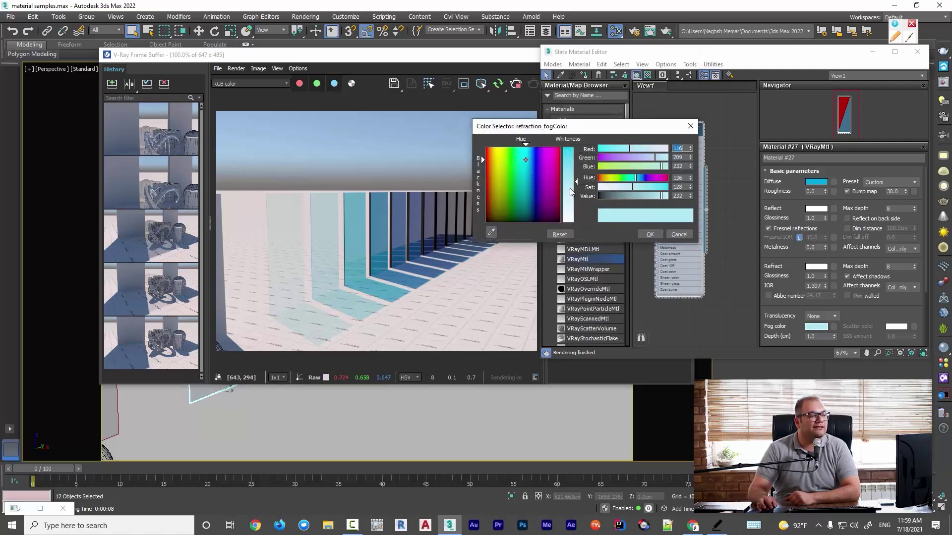
{"action": "left_click_drag", "start_coordinate": [571, 192], "coordinate": [570, 148]}
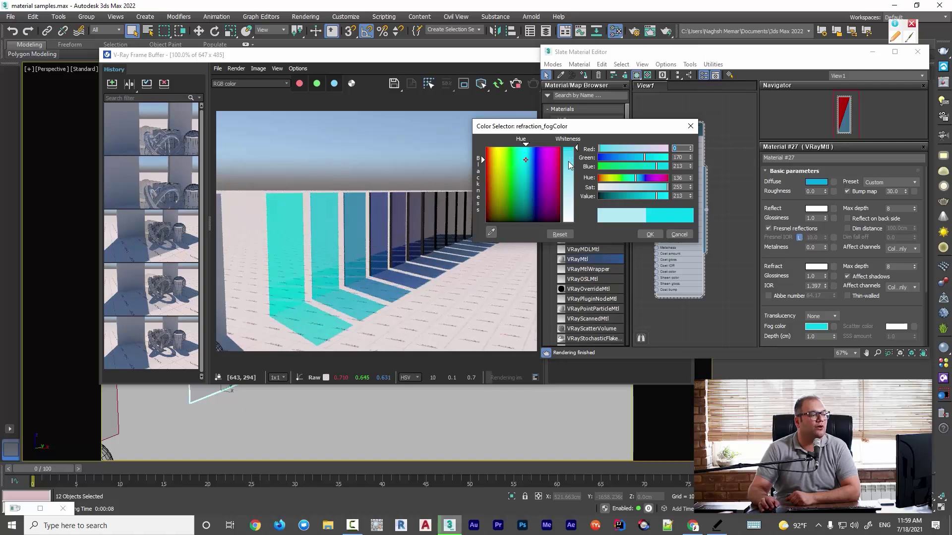
{"action": "left_click_drag", "start_coordinate": [482, 126], "coordinate": [599, 115]}
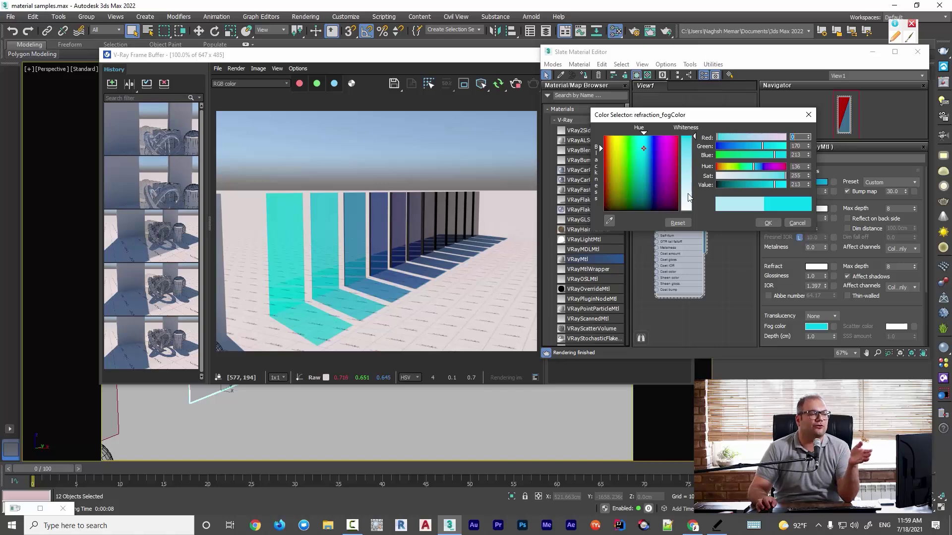
Set the fog color to light blue with red 122, green 211 and blue 233
{"action": "type", "text": "122"}
{"action": "key", "text": "Return"}
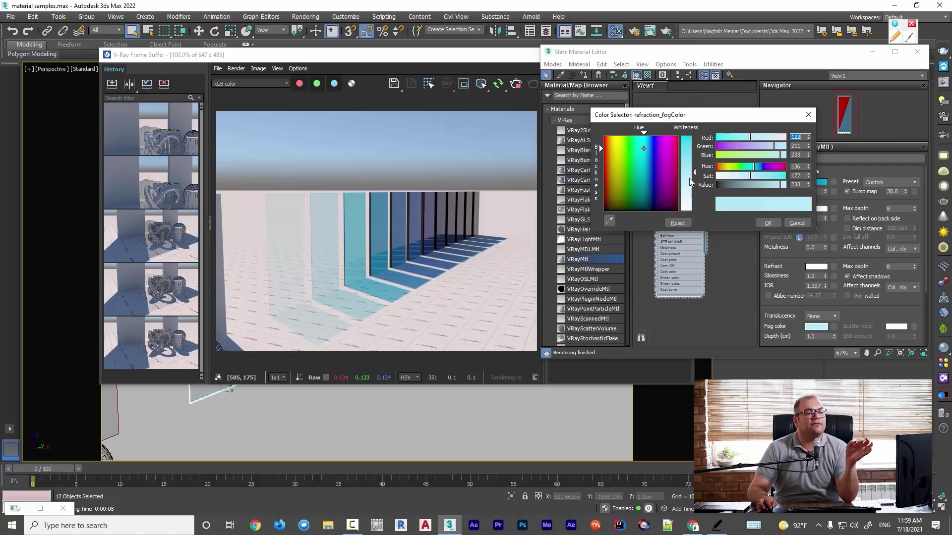
{"action": "left_click", "coordinate": [769, 223]}
Try fog depths of 0.2, 10 and 5 cm to compare the tint across the panels of different thickness
{"action": "left_click_drag", "start_coordinate": [801, 338], "coordinate": [829, 305]}
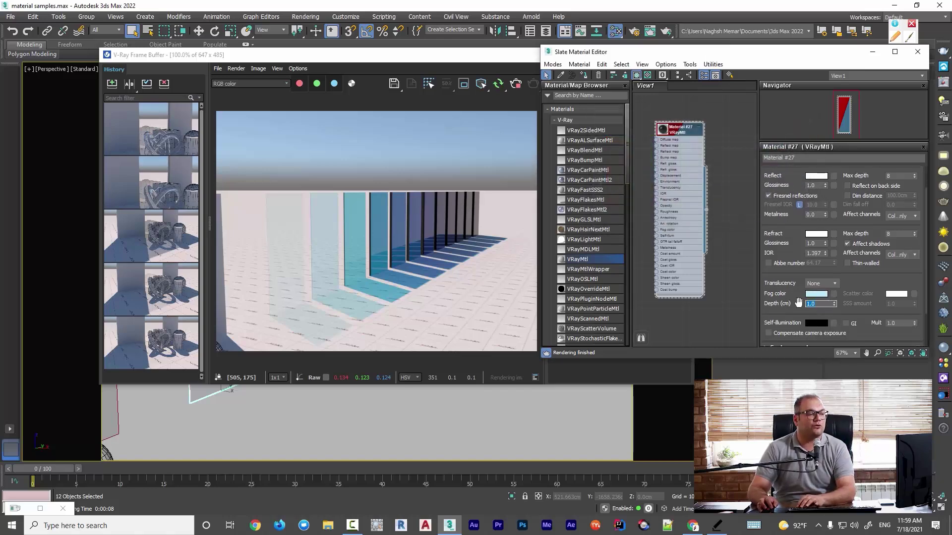
{"action": "key", "text": "Return"}
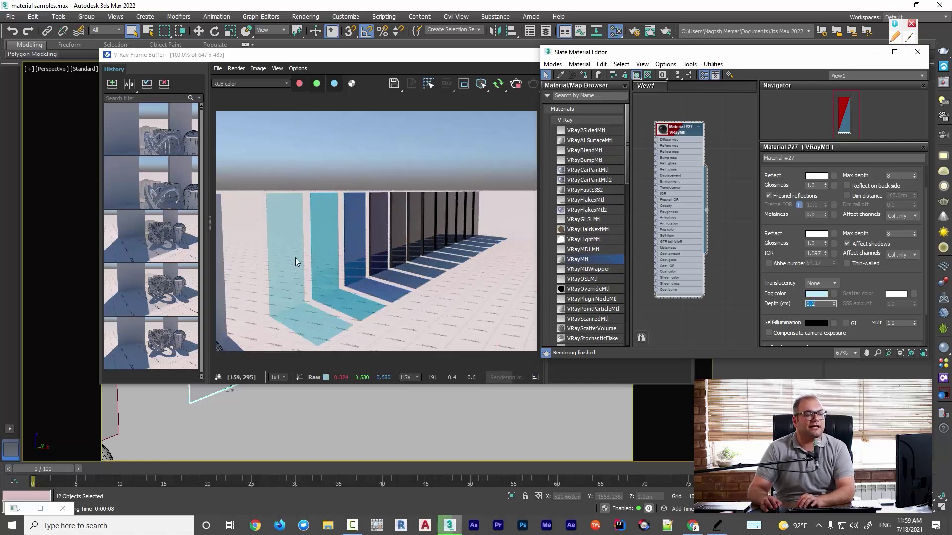
{"action": "type", "text": "10"}
{"action": "key", "text": "Return"}
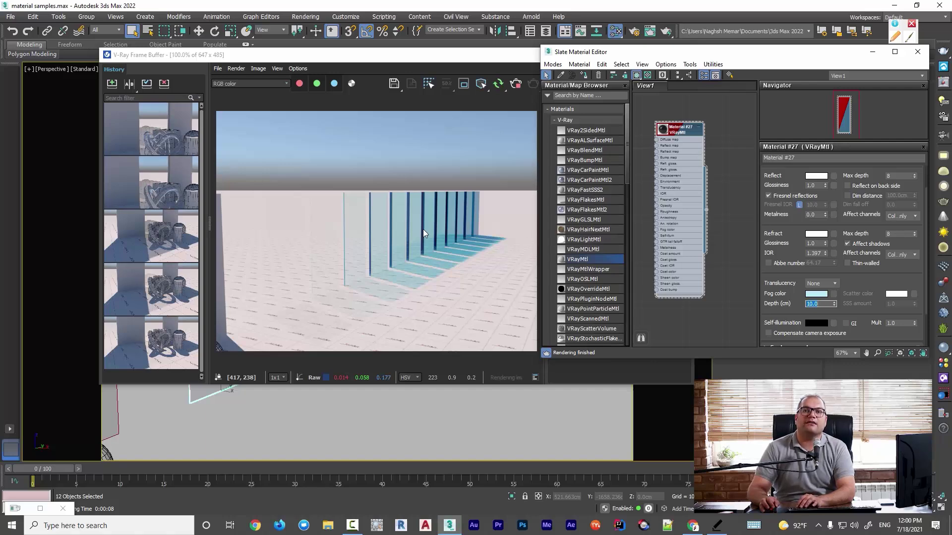
{"action": "key", "text": "Return"}
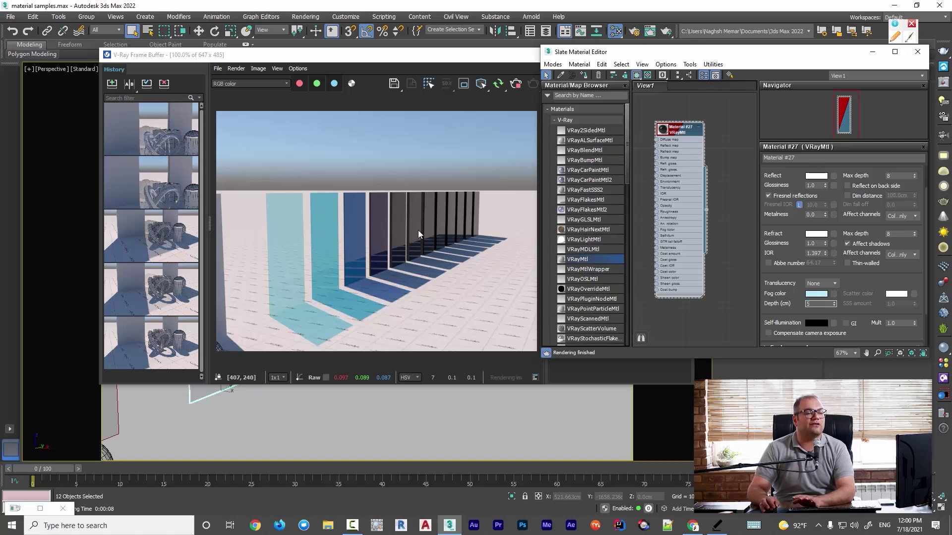
{"action": "key", "text": "Return"}
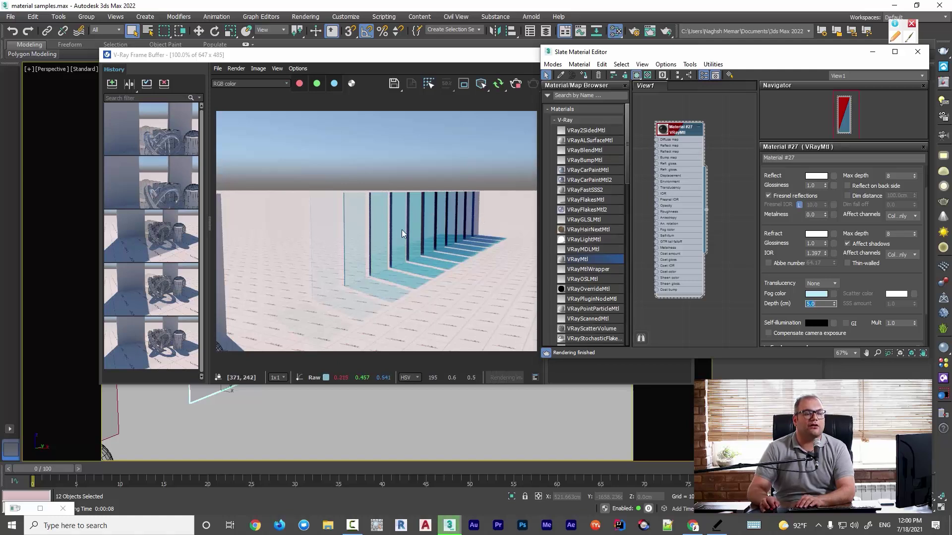
Set the fog depth to 1 cm, and clear the material editor and frame buffer from the viewport
{"action": "type", "text": "1"}
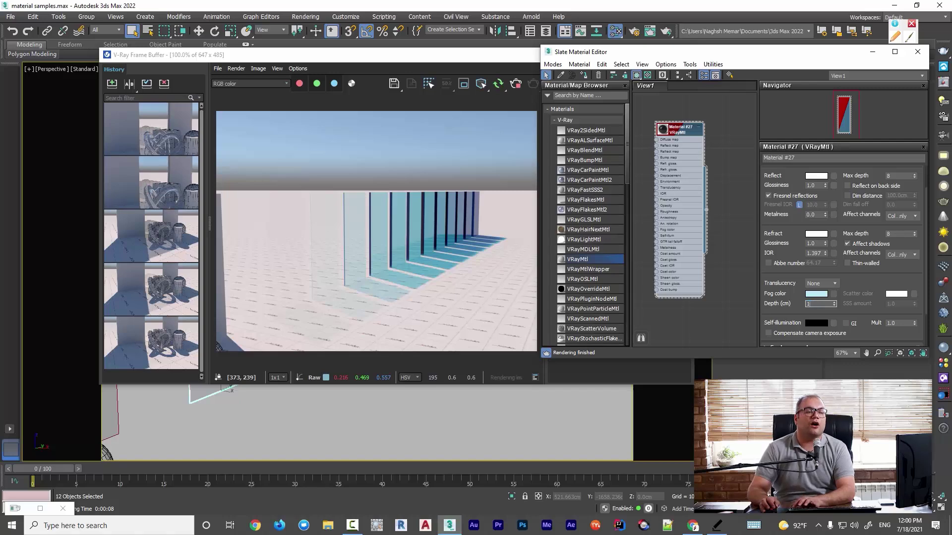
{"action": "key", "text": "Return"}
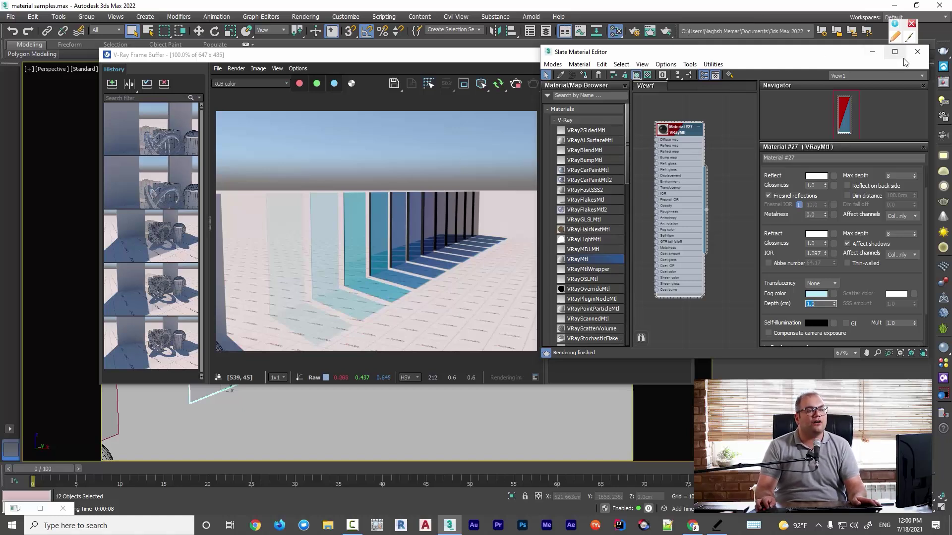
{"action": "left_click_drag", "start_coordinate": [751, 53], "coordinate": [583, 96]}
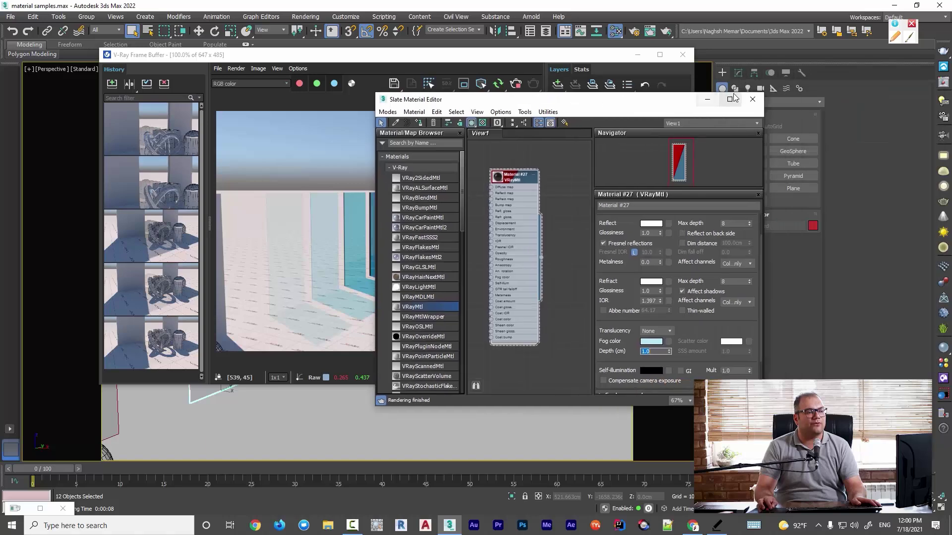
{"action": "left_click", "coordinate": [750, 95]}
{"action": "left_click", "coordinate": [640, 55]}
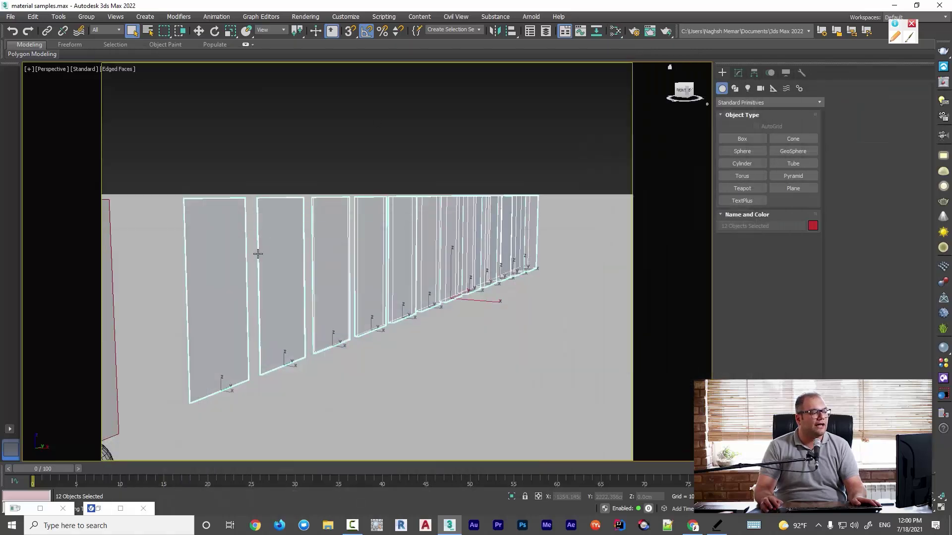
In the top view, clone one glass panel along X at about 3.2 cm spacing, making 10 copies
{"action": "left_click", "coordinate": [227, 268]}
{"action": "key", "text": "t"}
{"action": "key", "text": "z"}
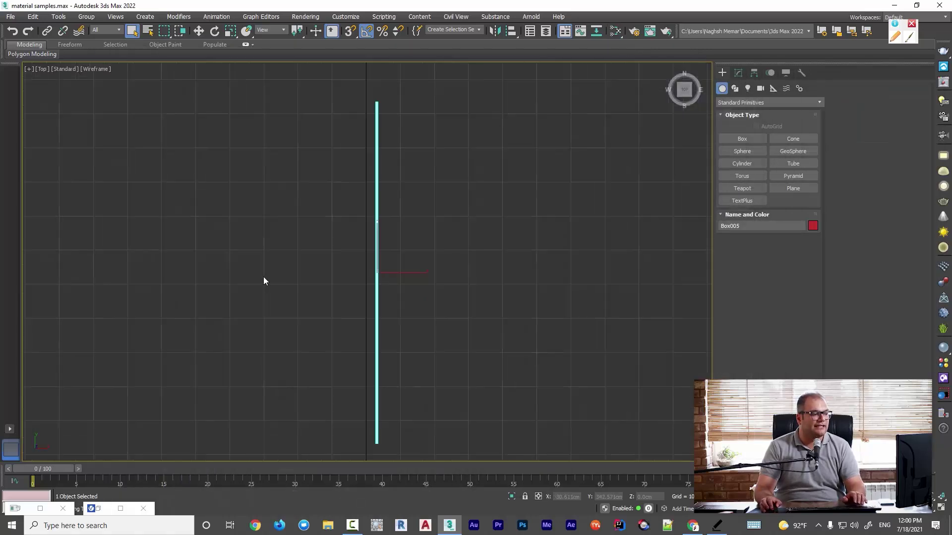
{"action": "scroll", "coordinate": [280, 281], "scroll_direction": "down", "scroll_amount": 5}
{"action": "scroll", "coordinate": [343, 221], "scroll_direction": "up", "scroll_amount": 5}
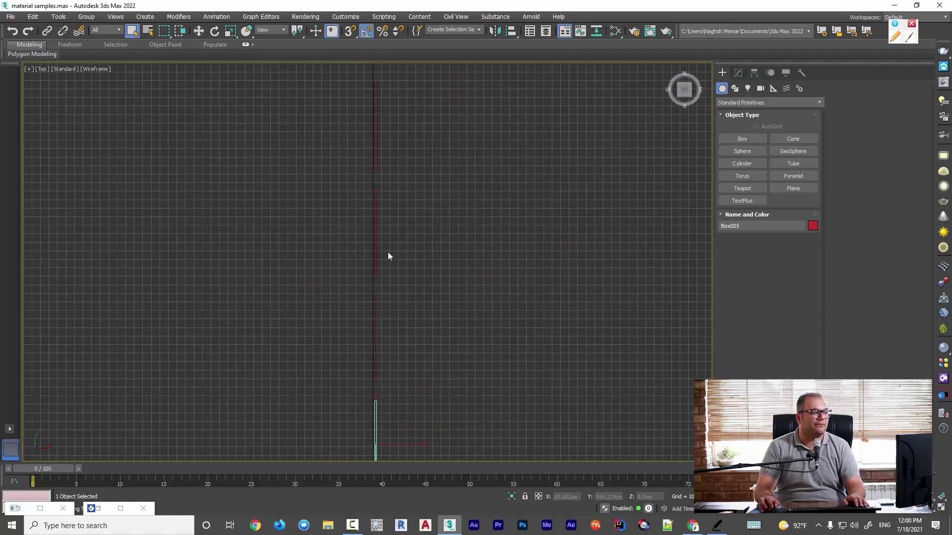
{"action": "left_click_drag", "start_coordinate": [337, 219], "coordinate": [338, 220]}
{"action": "scroll", "coordinate": [343, 226], "scroll_direction": "up", "scroll_amount": 5}
{"action": "key", "text": "w"}
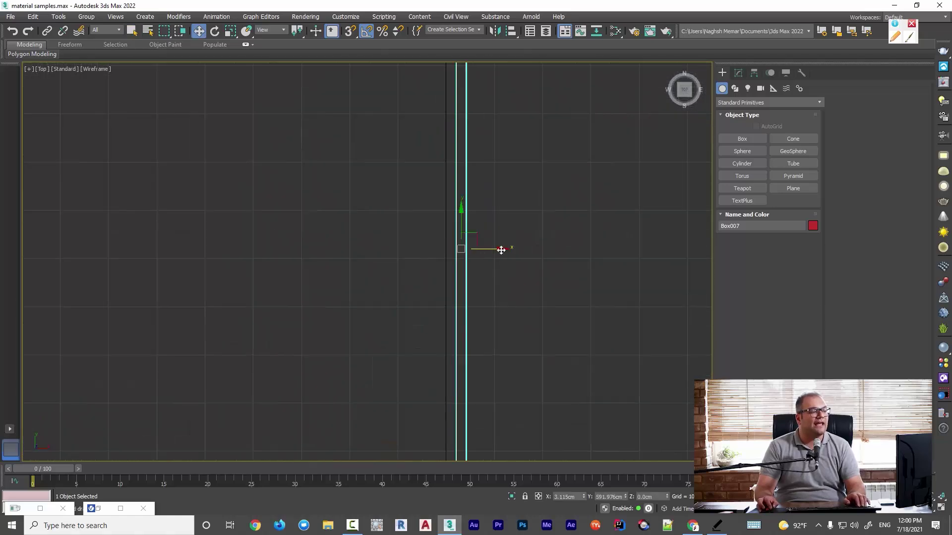
{"action": "left_click_drag", "start_coordinate": [488, 249], "coordinate": [485, 251], "text": "shift"}
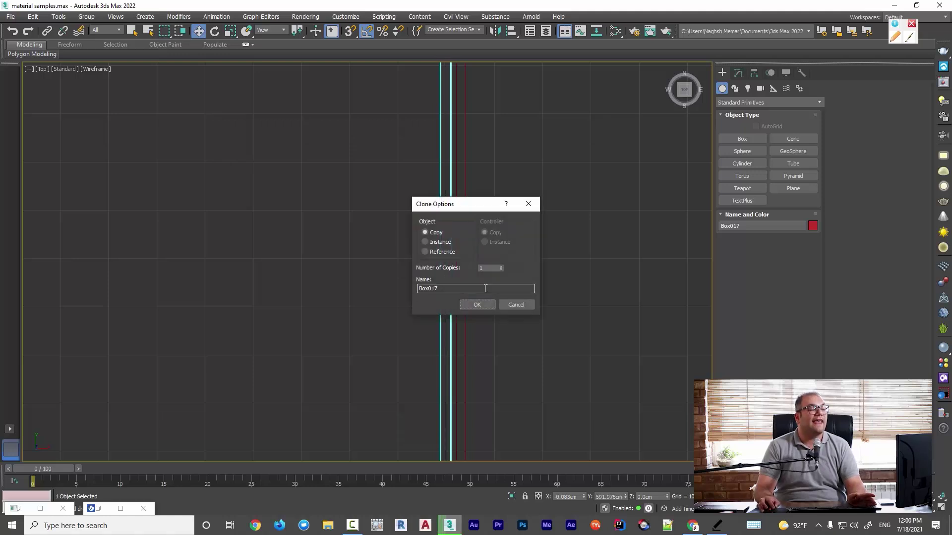
{"action": "double_click", "coordinate": [490, 268]}
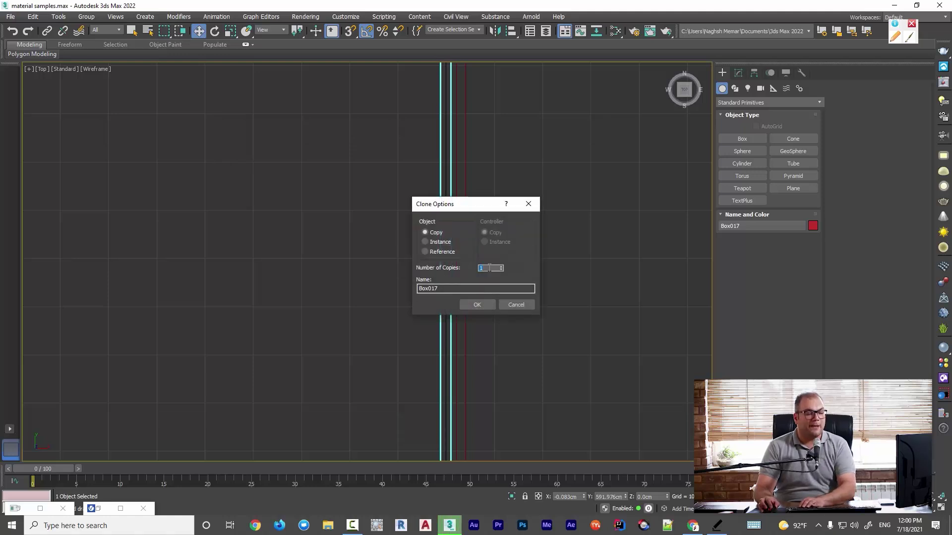
{"action": "type", "text": "10"}
{"action": "left_click", "coordinate": [477, 305]}
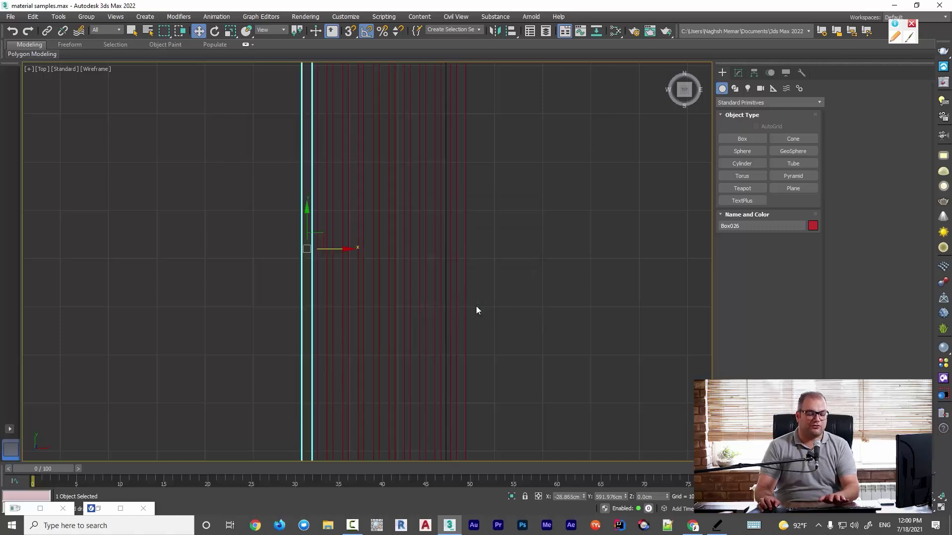
View the stack of cloned panels from an angle in perspective and render it
{"action": "key", "text": "p"}
{"action": "middle_click_drag", "start_coordinate": [476, 305], "coordinate": [414, 259], "text": "alt"}
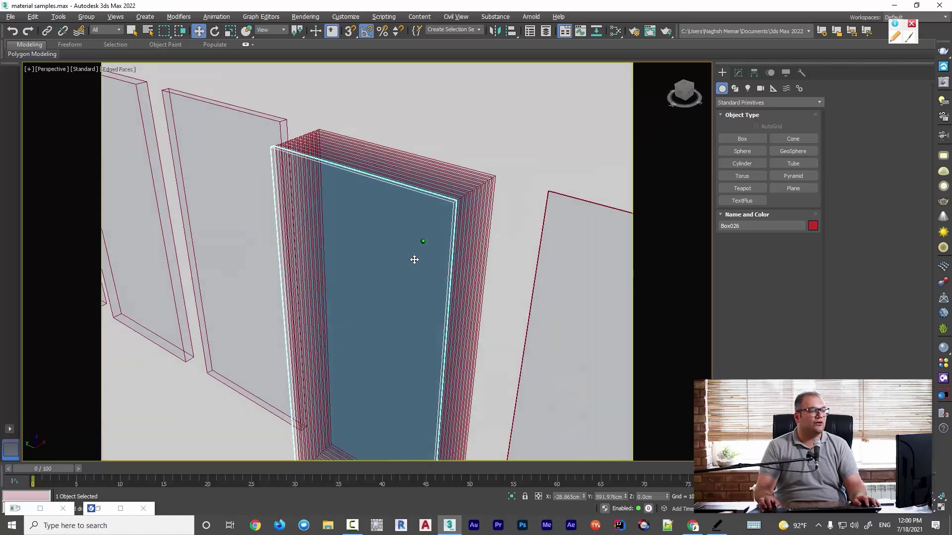
{"action": "left_click", "coordinate": [943, 83]}
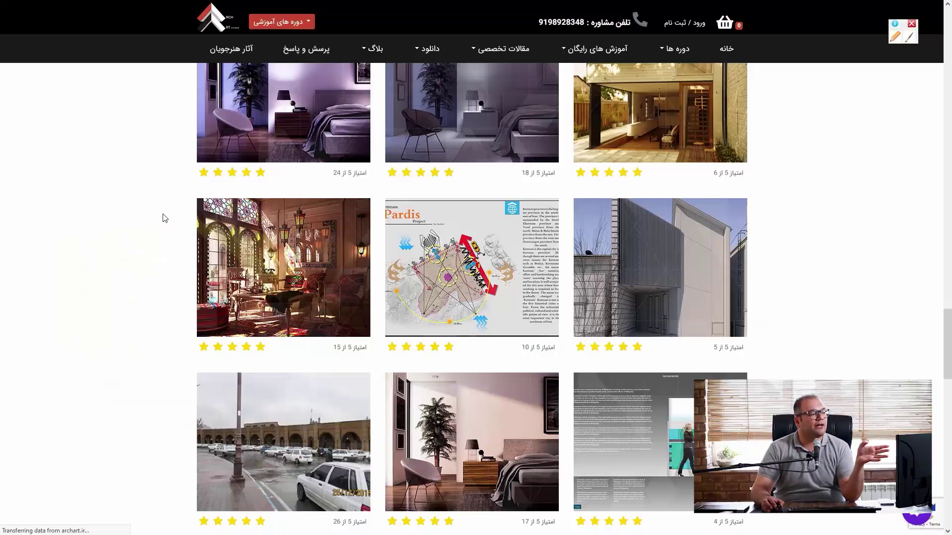
Preview the WIN-FREAM, WIN-COLORED, TYPE and HAND PRINT images from the 02-TEXTURES folder in the image viewer
{"action": "mouse_move", "coordinate": [193, 254]}
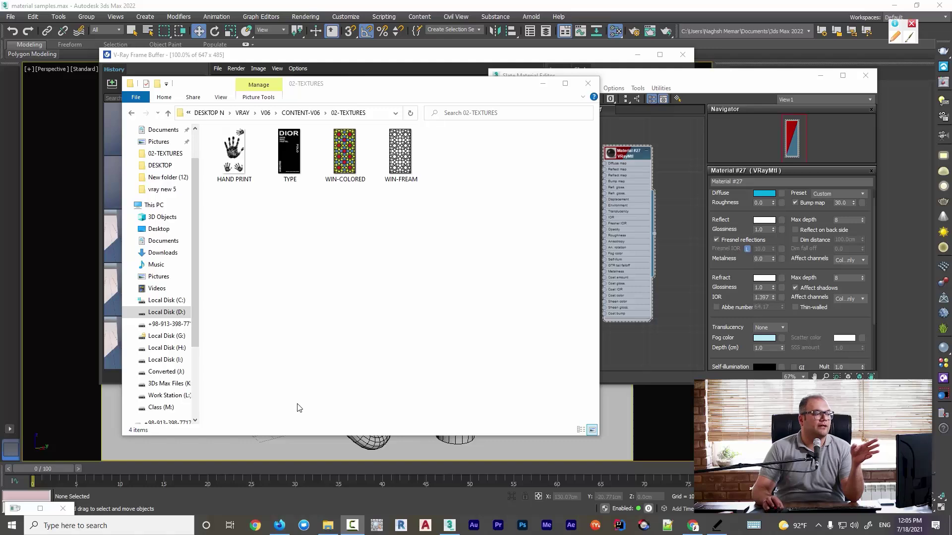
{"action": "double_click", "coordinate": [403, 157]}
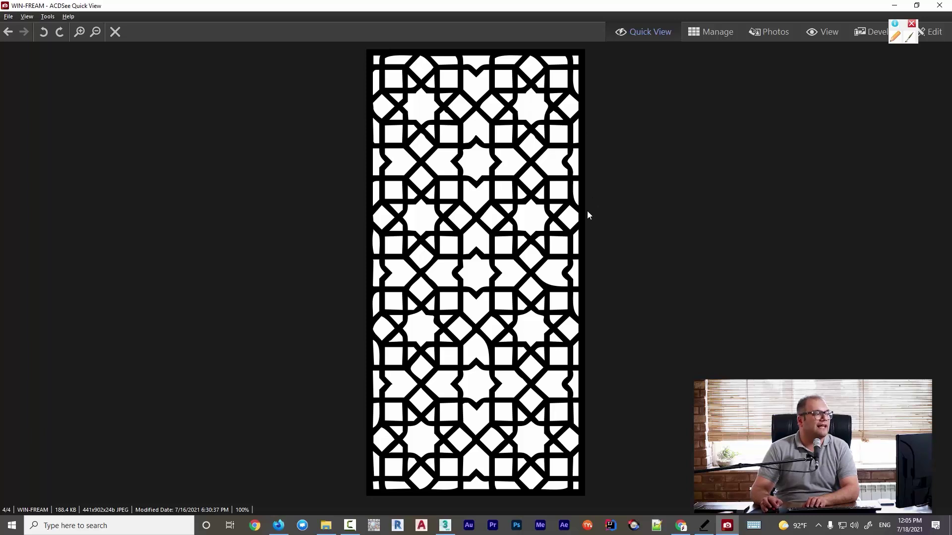
{"action": "scroll", "coordinate": [537, 164], "scroll_direction": "up", "scroll_amount": 1}
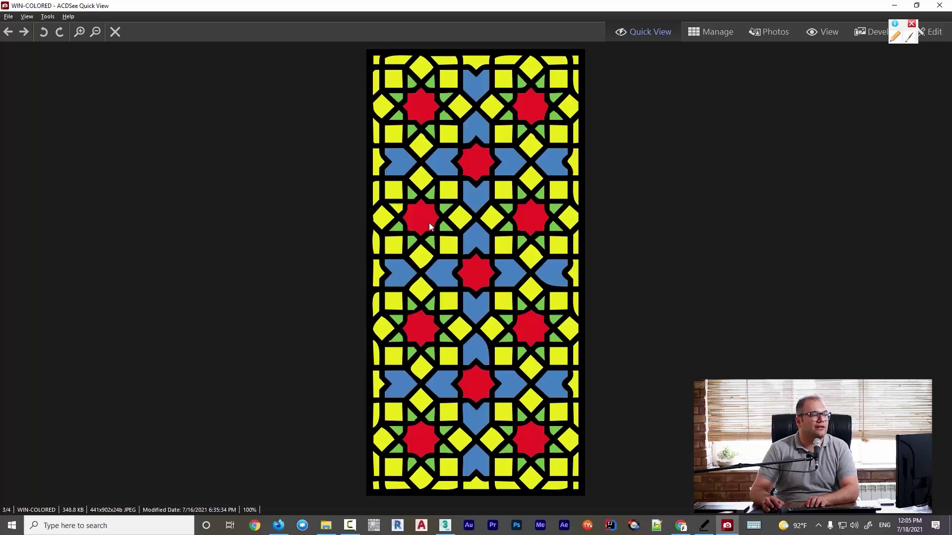
{"action": "scroll", "coordinate": [533, 173], "scroll_direction": "up", "scroll_amount": 1}
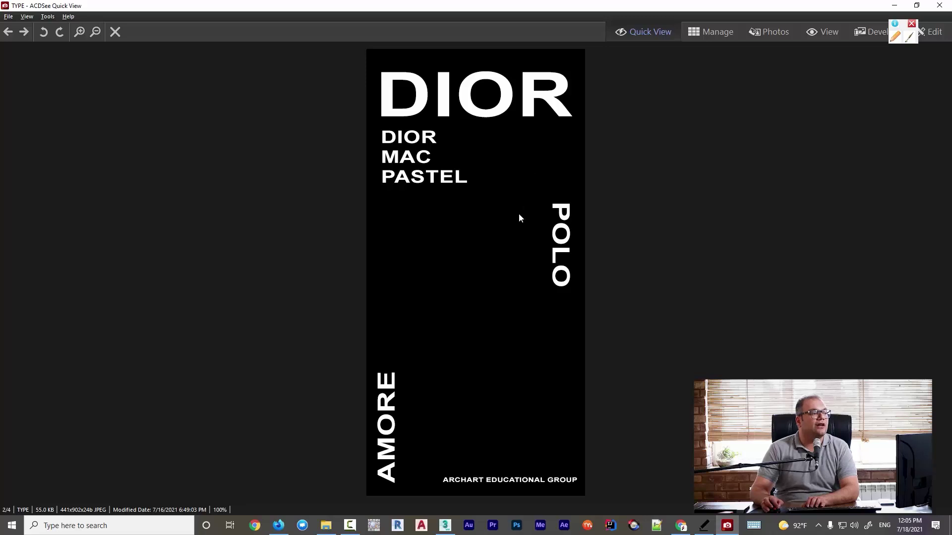
{"action": "scroll", "coordinate": [385, 186], "scroll_direction": "up", "scroll_amount": 1}
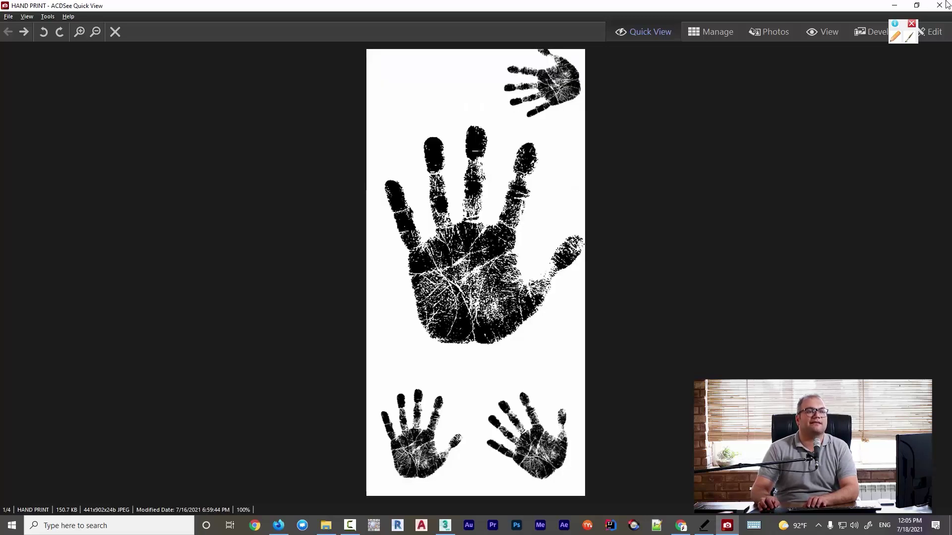
{"action": "key", "text": "Escape"}
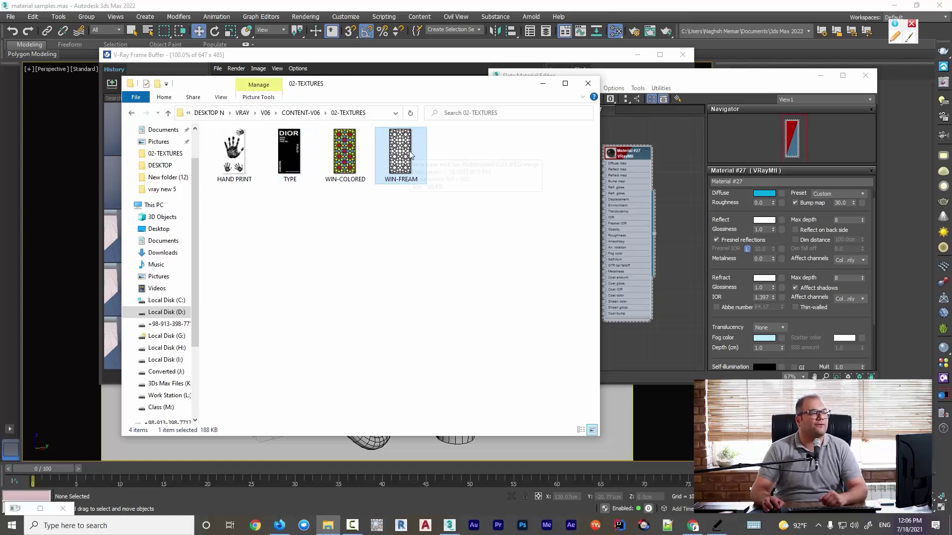
Add the WIN-FREAM image to the Slate Material Editor as a bitmap node and place it beside the VRayMtl node
{"action": "left_click_drag", "start_coordinate": [462, 93], "coordinate": [341, 92]}
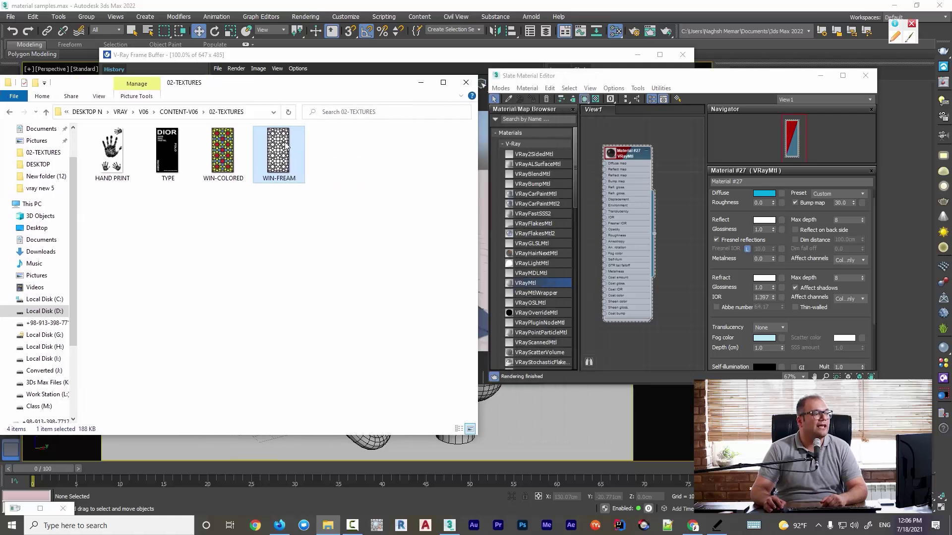
{"action": "left_click_drag", "start_coordinate": [278, 159], "coordinate": [632, 140]}
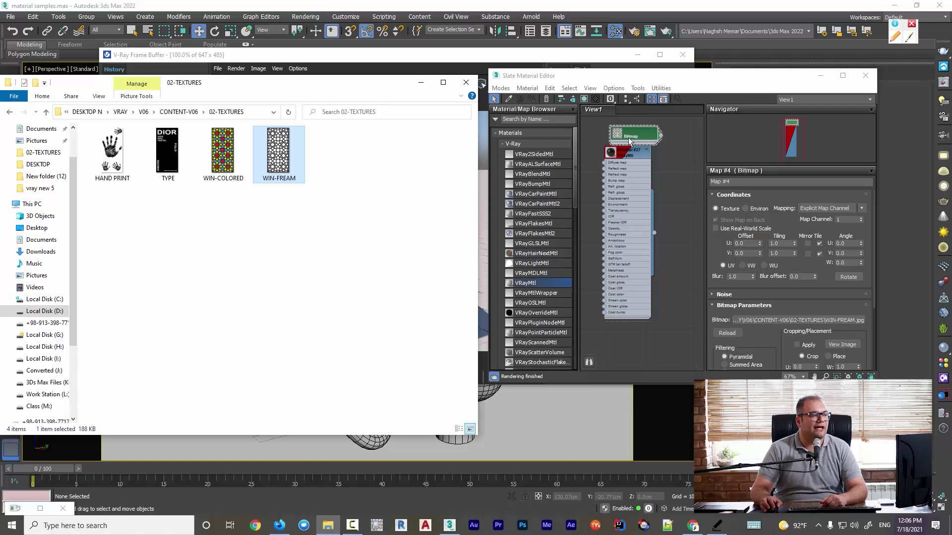
{"action": "scroll", "coordinate": [629, 142], "scroll_direction": "up", "scroll_amount": 5}
{"action": "middle_click_drag", "start_coordinate": [630, 141], "coordinate": [630, 160]}
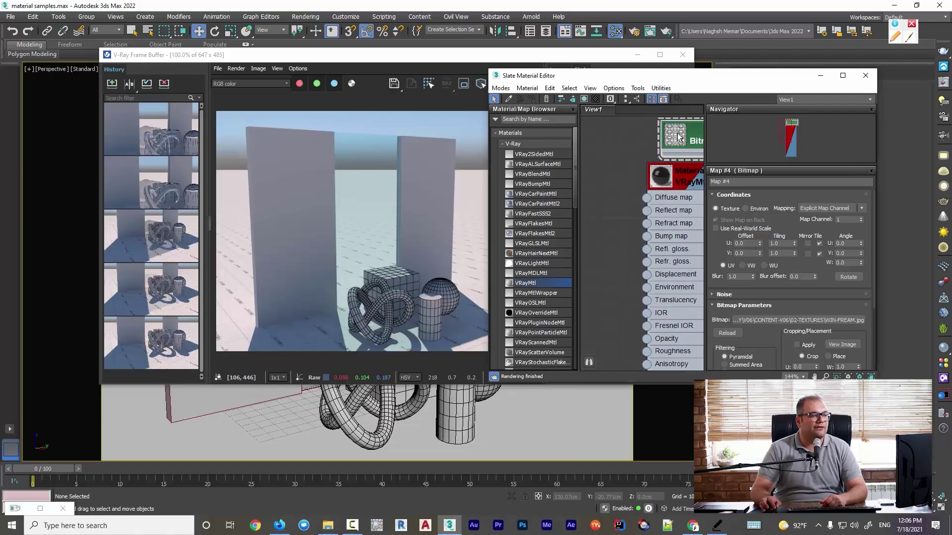
{"action": "left_click_drag", "start_coordinate": [691, 141], "coordinate": [623, 195]}
{"action": "scroll", "coordinate": [659, 159], "scroll_direction": "down", "scroll_amount": 2}
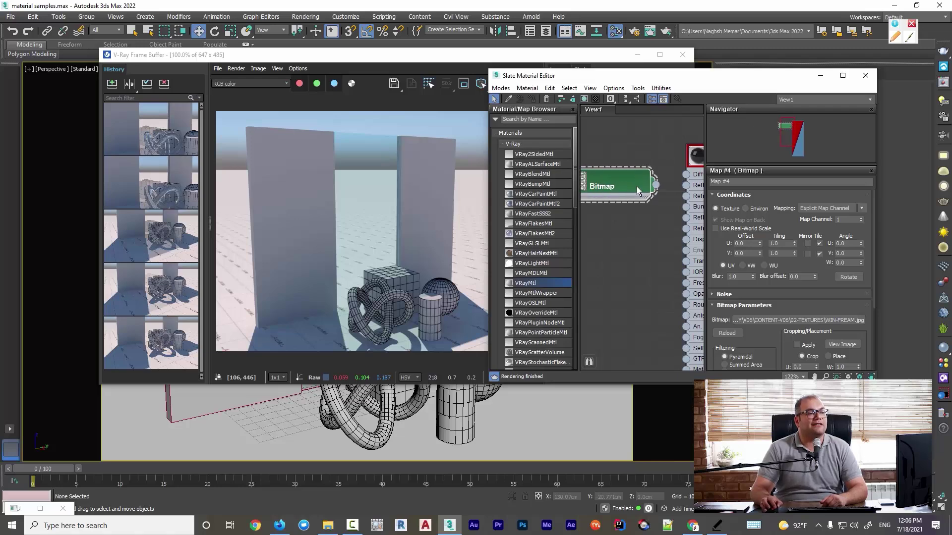
{"action": "middle_click_drag", "start_coordinate": [646, 218], "coordinate": [620, 208]}
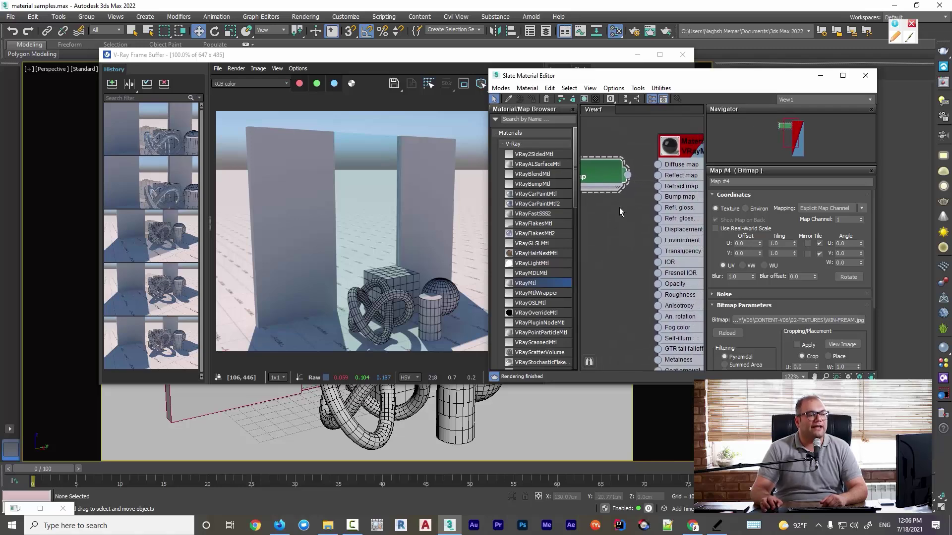
Open a large preview window of the VRayMtl glass material and show the checkered background in it
{"action": "right_click", "coordinate": [683, 149]}
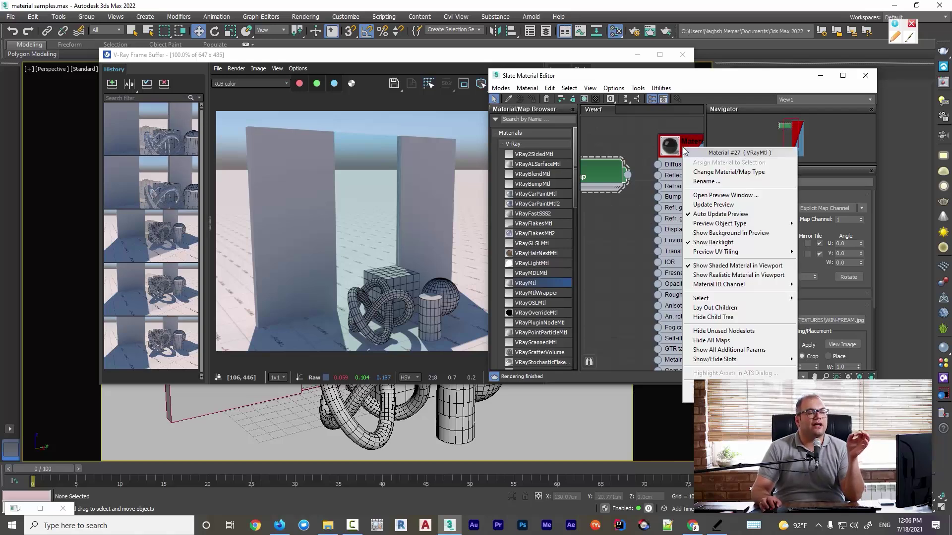
{"action": "left_click", "coordinate": [700, 196]}
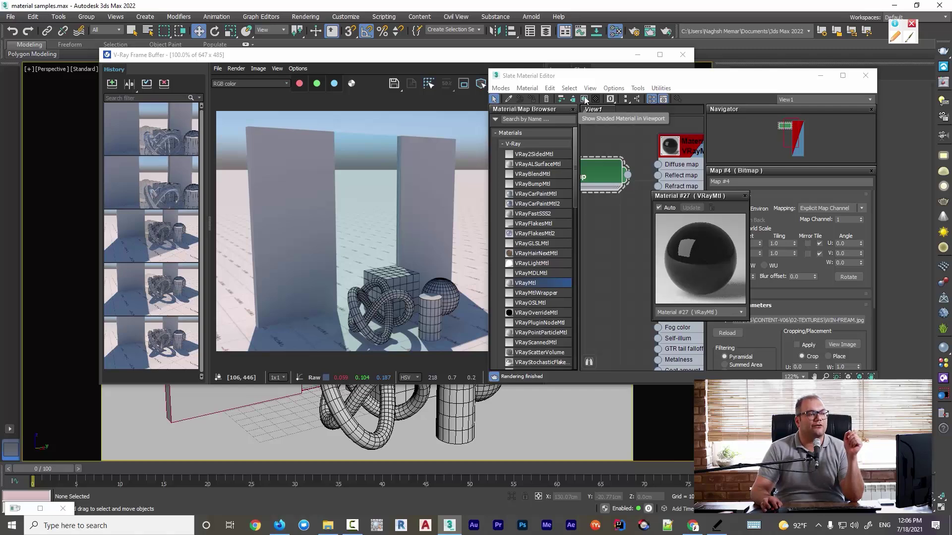
{"action": "left_click", "coordinate": [692, 154]}
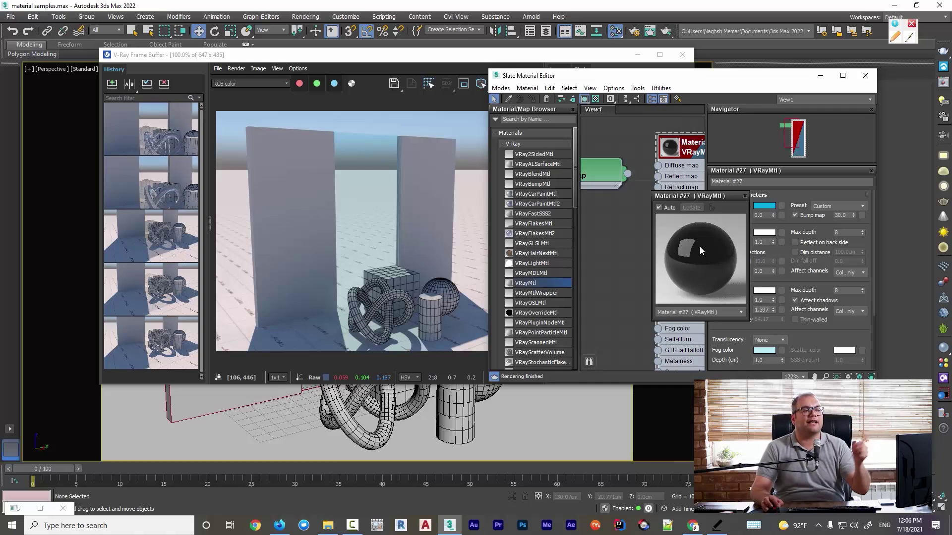
{"action": "left_click", "coordinate": [595, 99]}
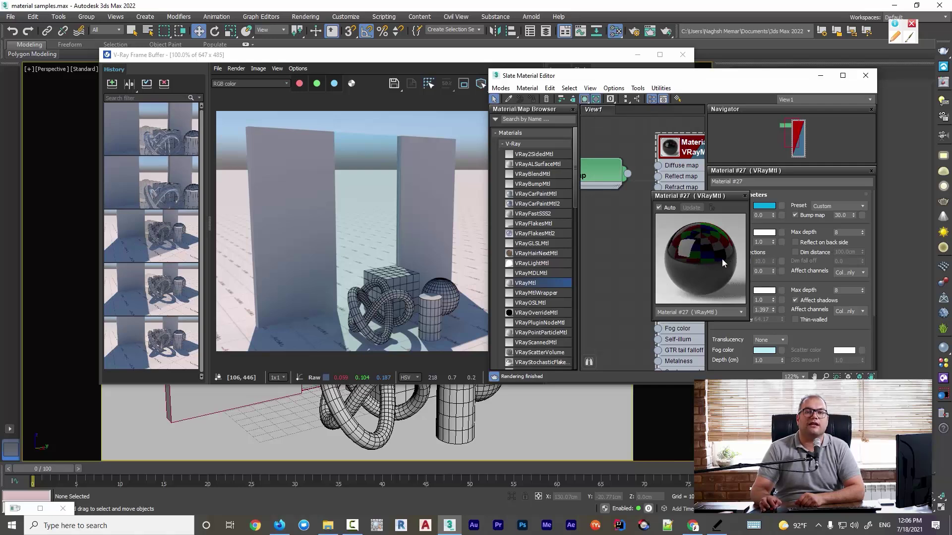
Try a pure white fog color on the glass in the material preview, and close the preview window
{"action": "left_click", "coordinate": [764, 350]}
{"action": "left_click_drag", "start_coordinate": [691, 182], "coordinate": [699, 211]}
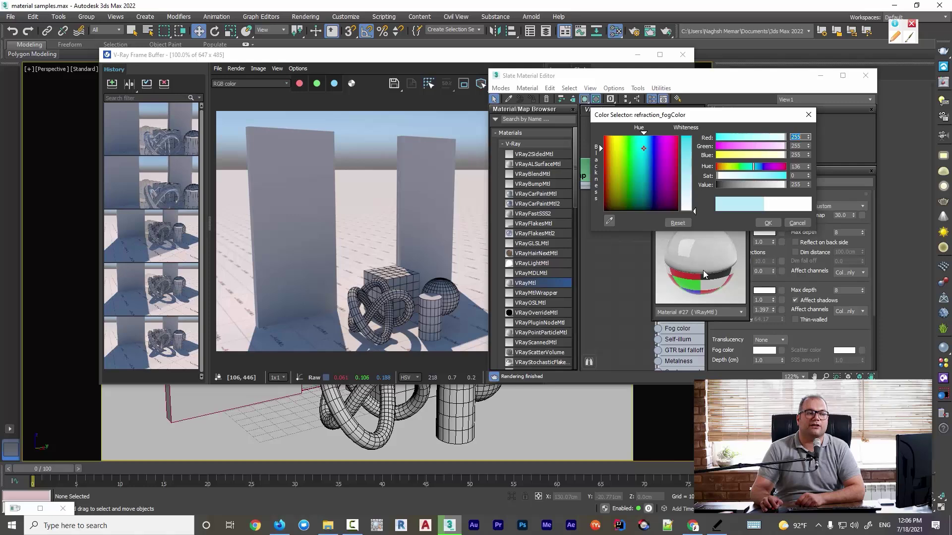
{"action": "left_click", "coordinate": [797, 223]}
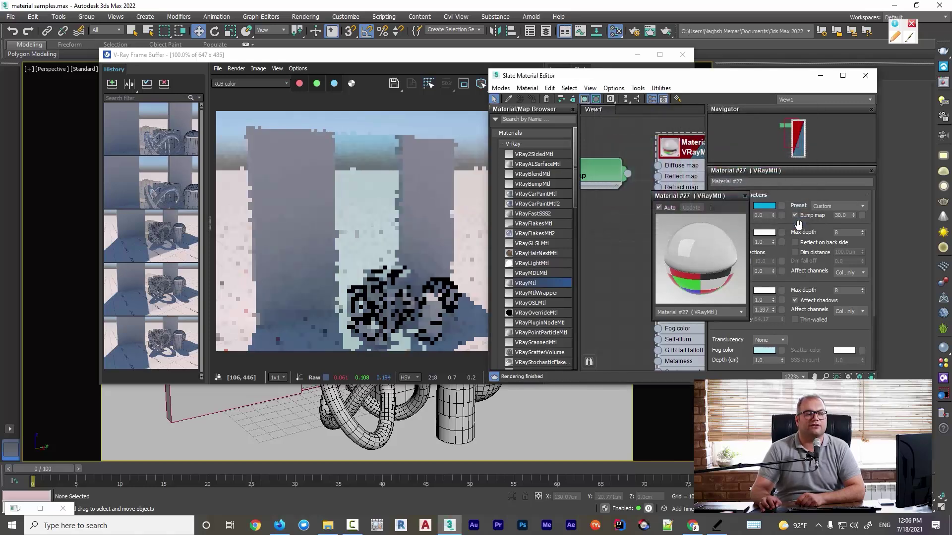
{"action": "left_click", "coordinate": [745, 196]}
Connect the WIN-FREAM bitmap to the Refract map slot of the VRayMtl glass material
{"action": "mouse_move", "coordinate": [605, 201]}
{"action": "middle_mouse_down"}
{"action": "mouse_move", "coordinate": [648, 217]}
{"action": "mouse_move", "coordinate": [599, 198]}
{"action": "middle_mouse_up"}
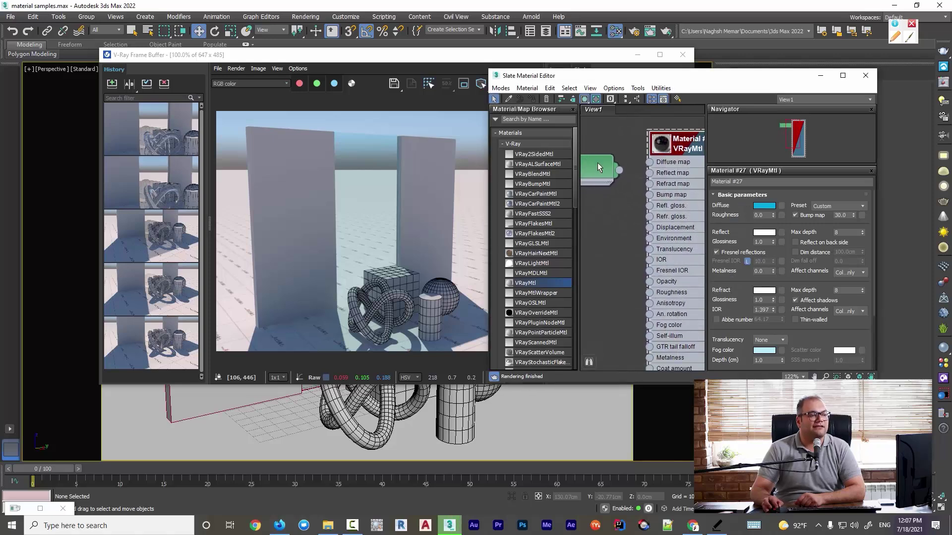
{"action": "left_click_drag", "start_coordinate": [619, 171], "coordinate": [648, 160]}
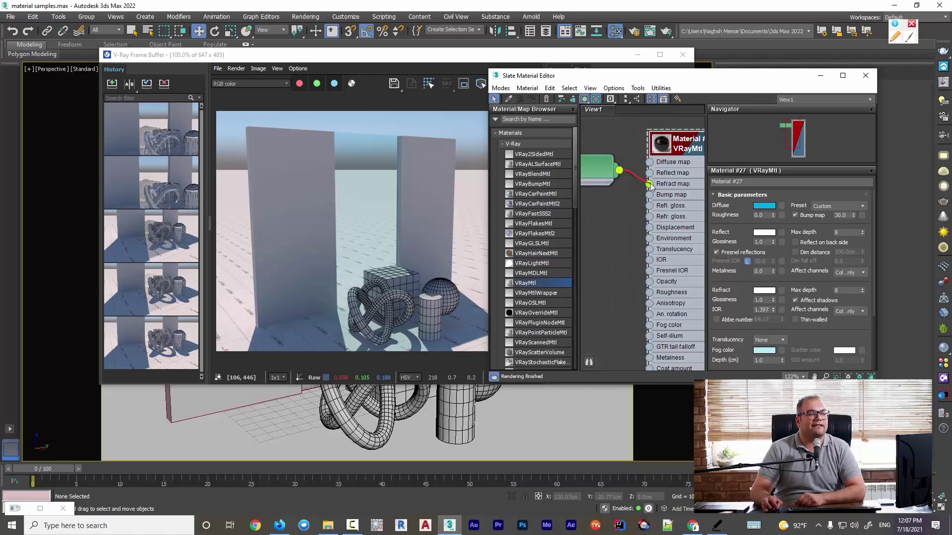
{"action": "left_click_drag", "start_coordinate": [650, 184], "coordinate": [650, 184]}
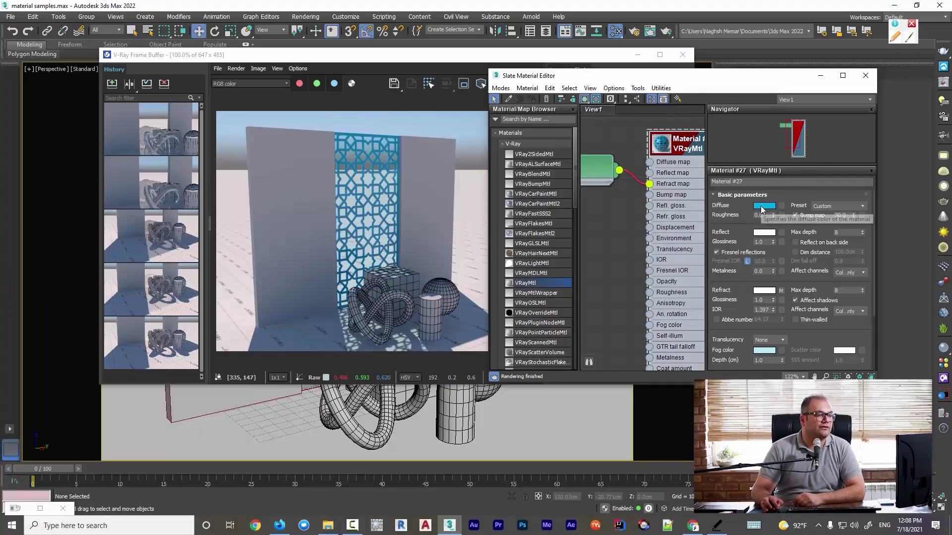
Set the glass material's diffuse color to dark gray with red, green and blue at 25
{"action": "left_click", "coordinate": [764, 206]}
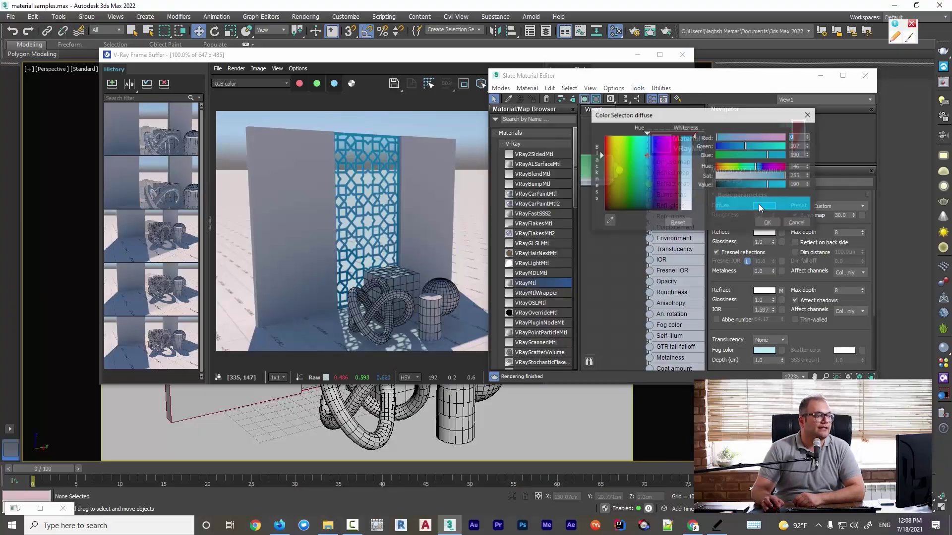
{"action": "mouse_move", "coordinate": [686, 144]}
{"action": "left_mouse_down"}
{"action": "mouse_move", "coordinate": [690, 175]}
{"action": "mouse_move", "coordinate": [691, 143]}
{"action": "left_mouse_up"}
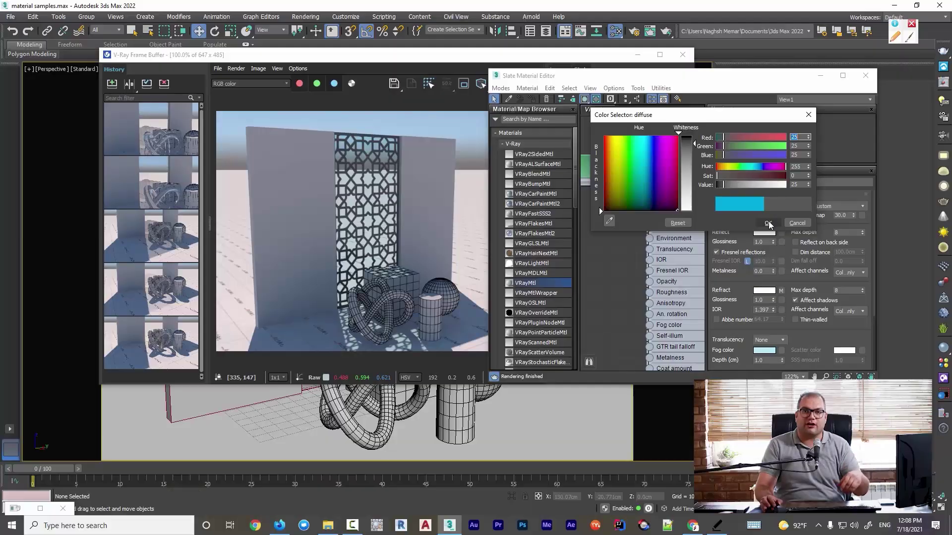
{"action": "left_click", "coordinate": [768, 225]}
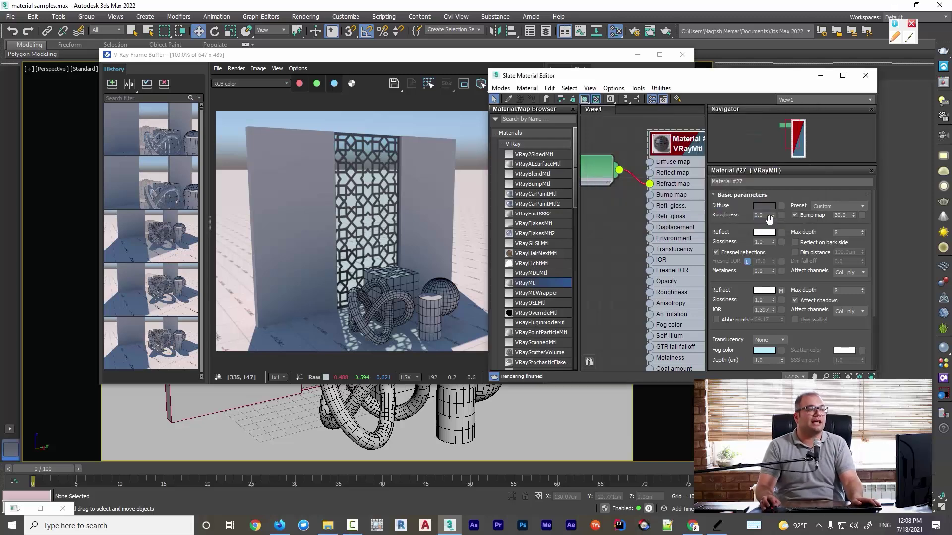
Examine the lattice pattern on the rendered glass panel at 200% in the frame buffer
{"action": "left_click", "coordinate": [332, 230]}
{"action": "scroll", "coordinate": [373, 189], "scroll_direction": "up", "scroll_amount": 1}
{"action": "middle_click_drag", "start_coordinate": [381, 182], "coordinate": [404, 248]}
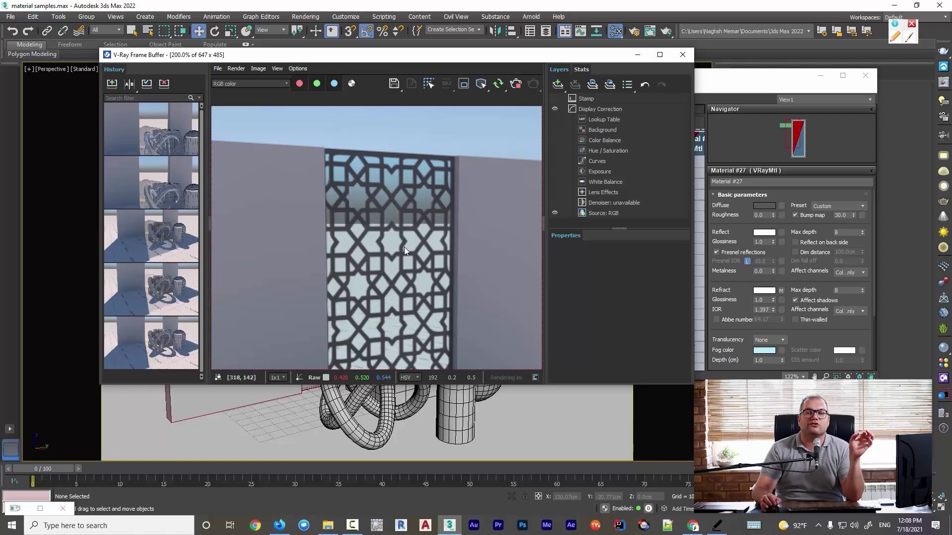
Clear the frame buffer and material editor from the viewport, and select the glass panel between the two walls
{"action": "left_click", "coordinate": [683, 54]}
{"action": "left_click_drag", "start_coordinate": [546, 85], "coordinate": [712, 87]}
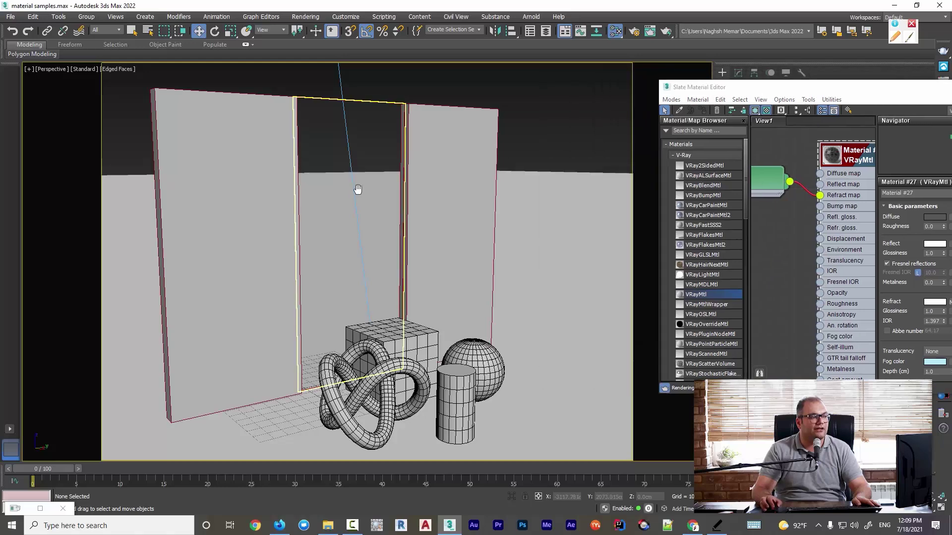
{"action": "scroll", "coordinate": [337, 221], "scroll_direction": "down", "scroll_amount": 3}
{"action": "middle_click_drag", "start_coordinate": [337, 221], "coordinate": [448, 234], "text": "alt"}
{"action": "scroll", "coordinate": [395, 229], "scroll_direction": "up", "scroll_amount": 6}
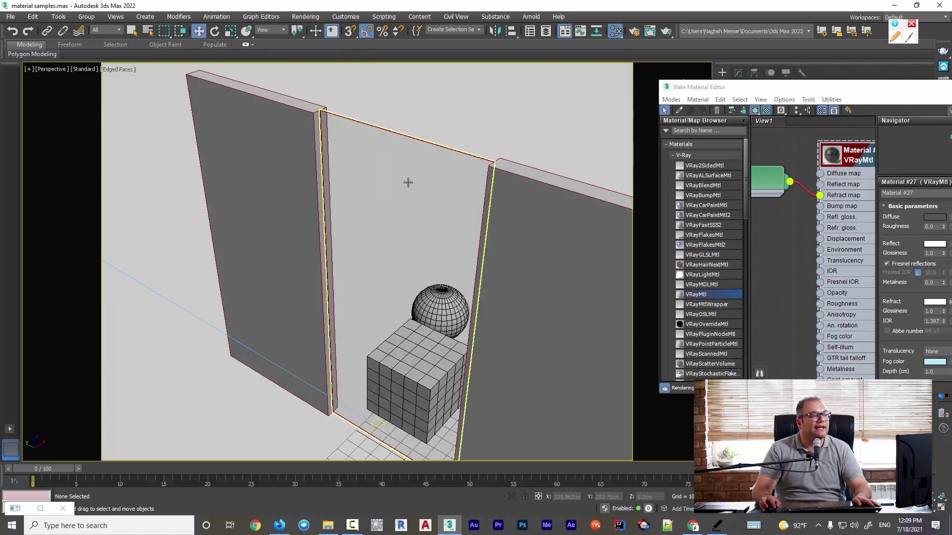
{"action": "left_click", "coordinate": [408, 181]}
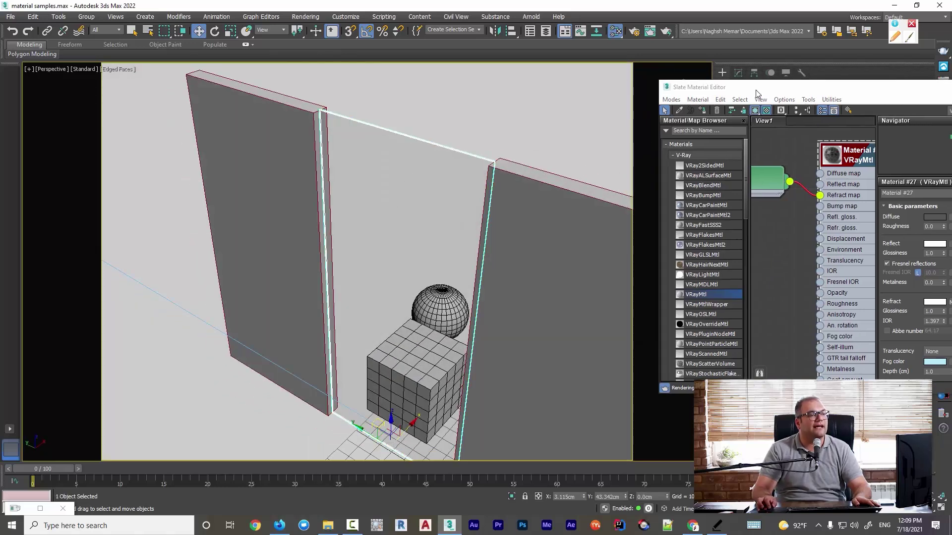
Set the width of the glass panel between the two walls to 5 cm
{"action": "left_click_drag", "start_coordinate": [756, 91], "coordinate": [308, 188]}
{"action": "left_click", "coordinate": [737, 73]}
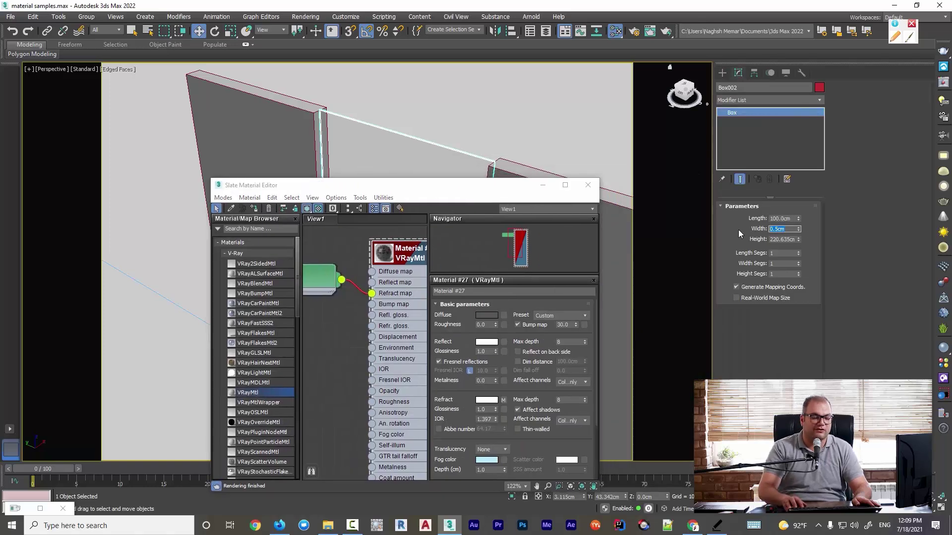
{"action": "type", "text": "5"}
{"action": "key", "text": "Return"}
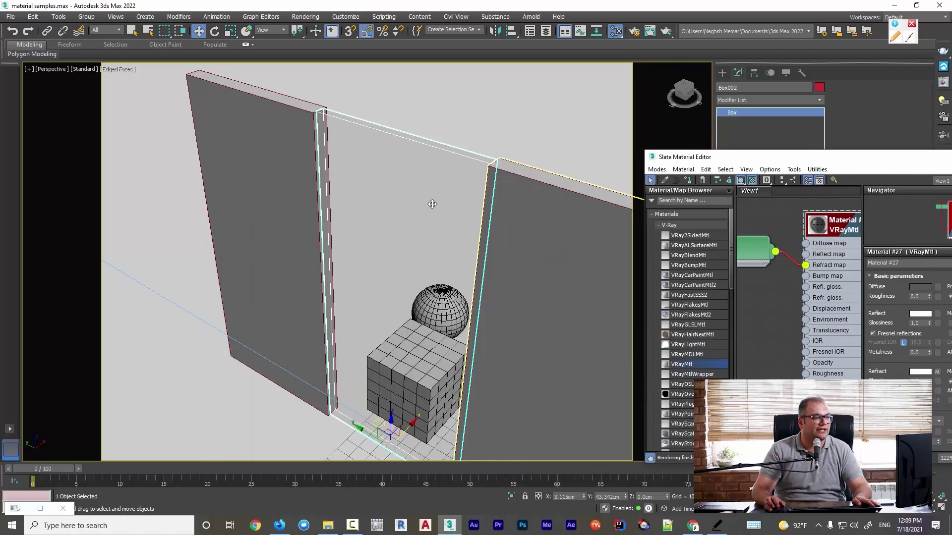
Render a close-up of the glass panel's upper part and examine the depth of the lattice pattern at 400%
{"action": "scroll", "coordinate": [437, 213], "scroll_direction": "up", "scroll_amount": 3}
{"action": "middle_click_drag", "start_coordinate": [435, 212], "coordinate": [447, 194], "text": "alt"}
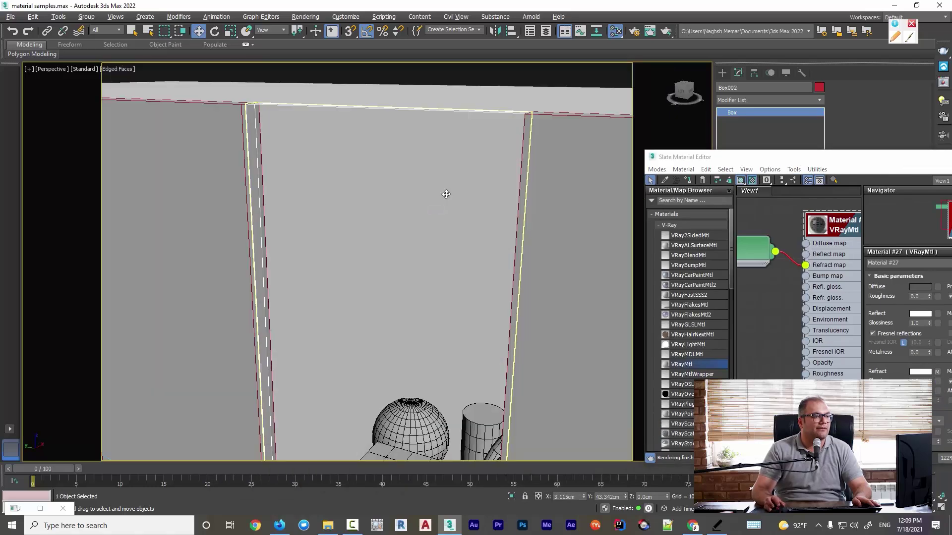
{"action": "left_click", "coordinate": [944, 66]}
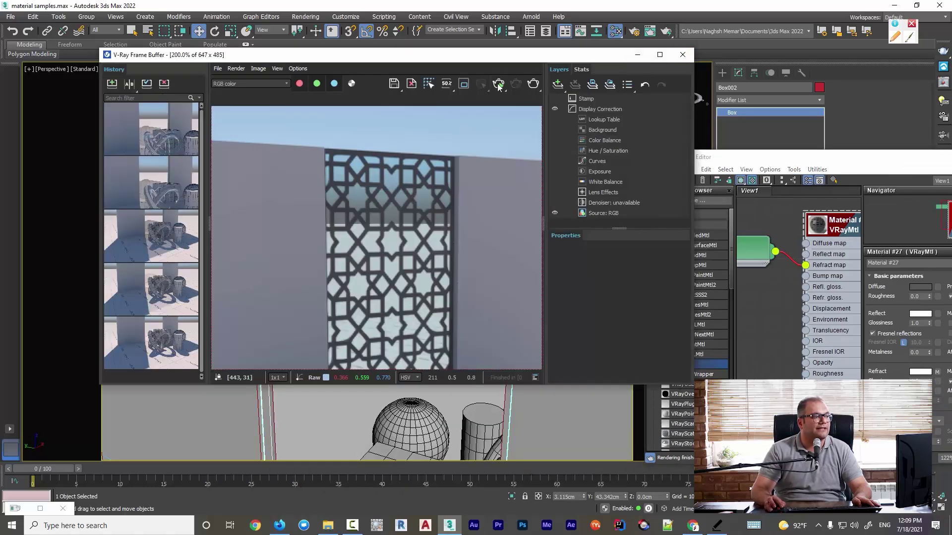
{"action": "left_click", "coordinate": [498, 85]}
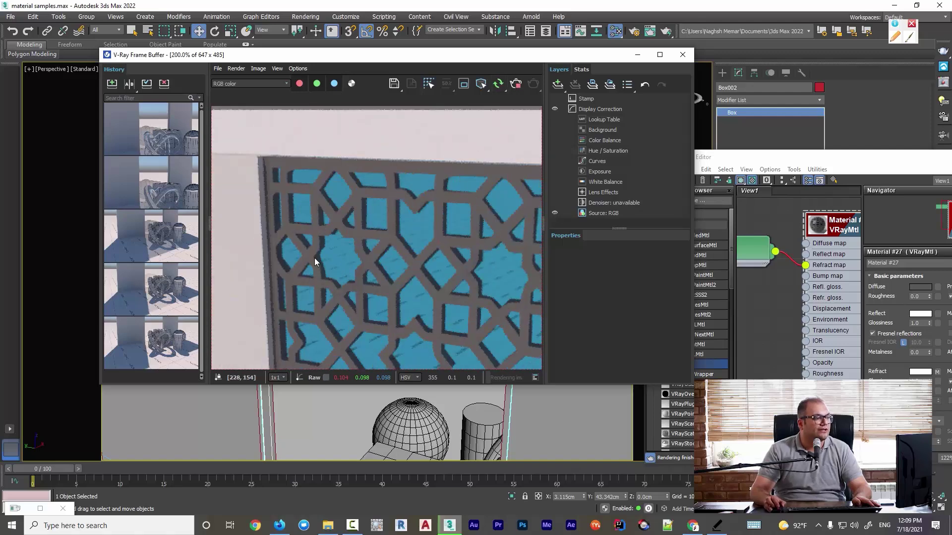
{"action": "scroll", "coordinate": [314, 262], "scroll_direction": "up", "scroll_amount": 2}
{"action": "middle_click_drag", "start_coordinate": [323, 268], "coordinate": [344, 249]}
{"action": "scroll", "coordinate": [344, 248], "scroll_direction": "down", "scroll_amount": 1}
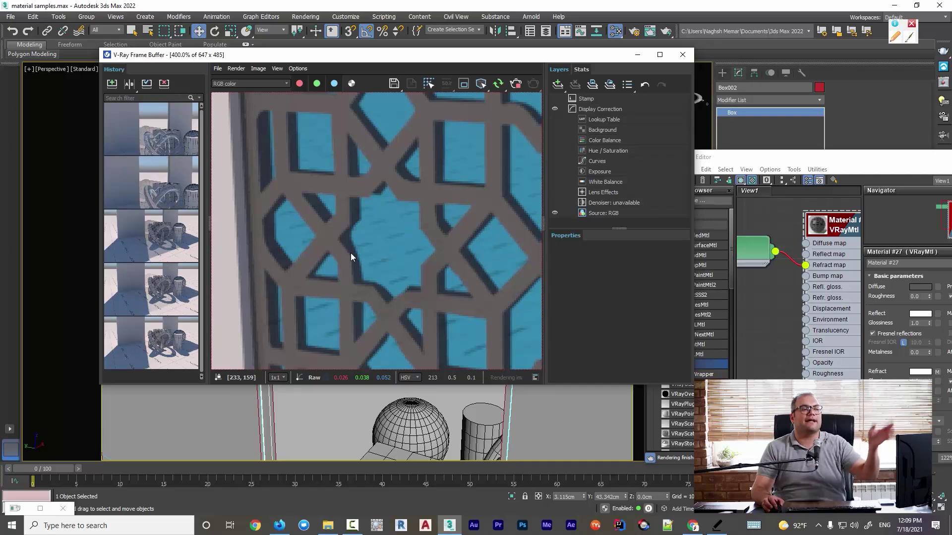
{"action": "left_click", "coordinate": [683, 55]}
Add the TYPE image from the 02-TEXTURES folder to the material graph as a bitmap node
{"action": "scroll", "coordinate": [434, 254], "scroll_direction": "down", "scroll_amount": 8}
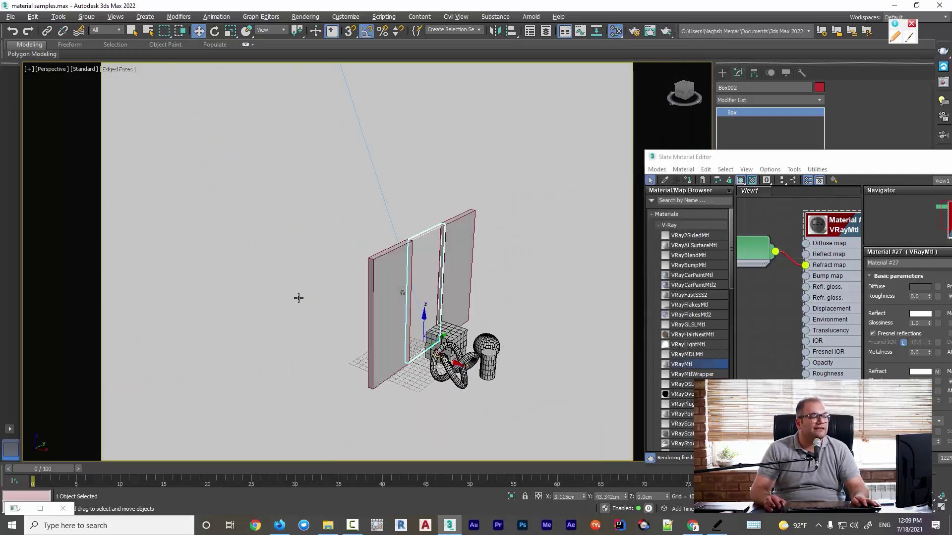
{"action": "key", "text": "q"}
{"action": "scroll", "coordinate": [412, 259], "scroll_direction": "up", "scroll_amount": 6}
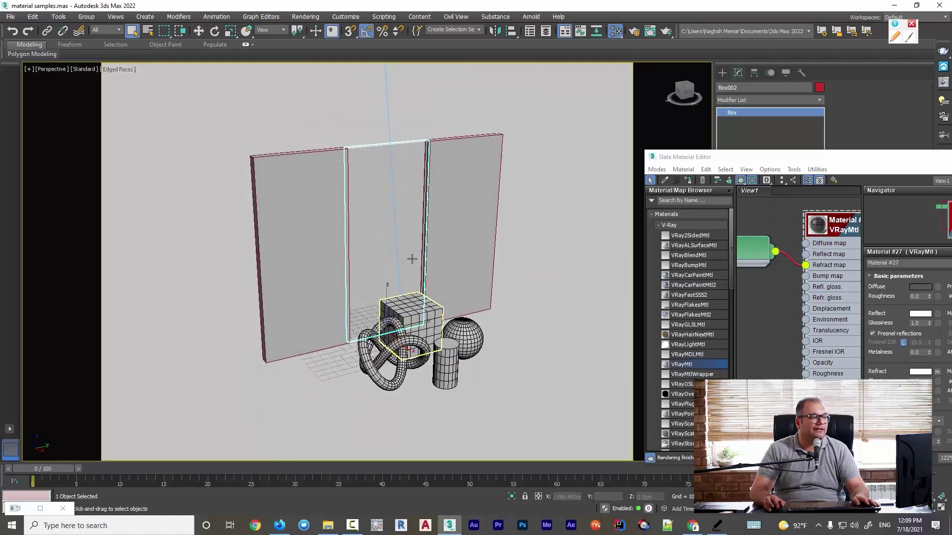
{"action": "middle_click_drag", "start_coordinate": [412, 259], "coordinate": [414, 268]}
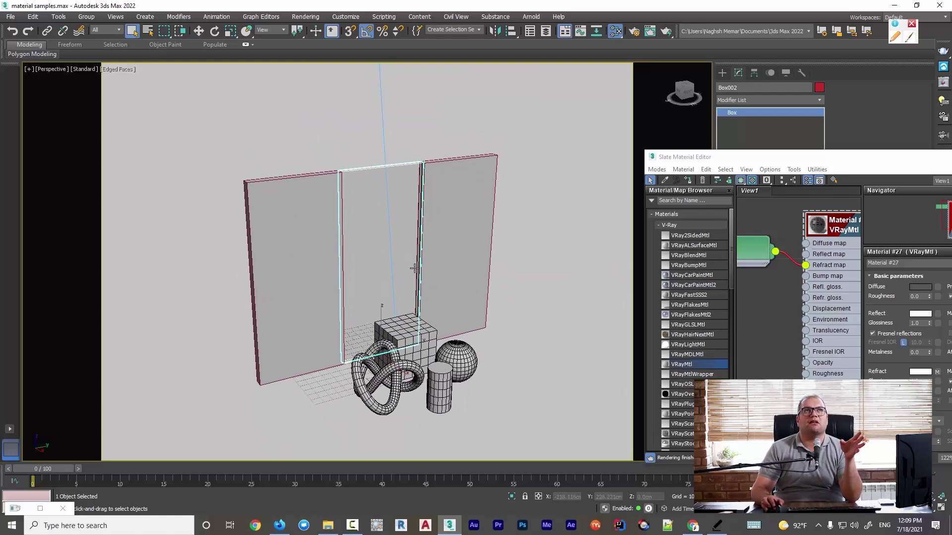
{"action": "left_click", "coordinate": [326, 528]}
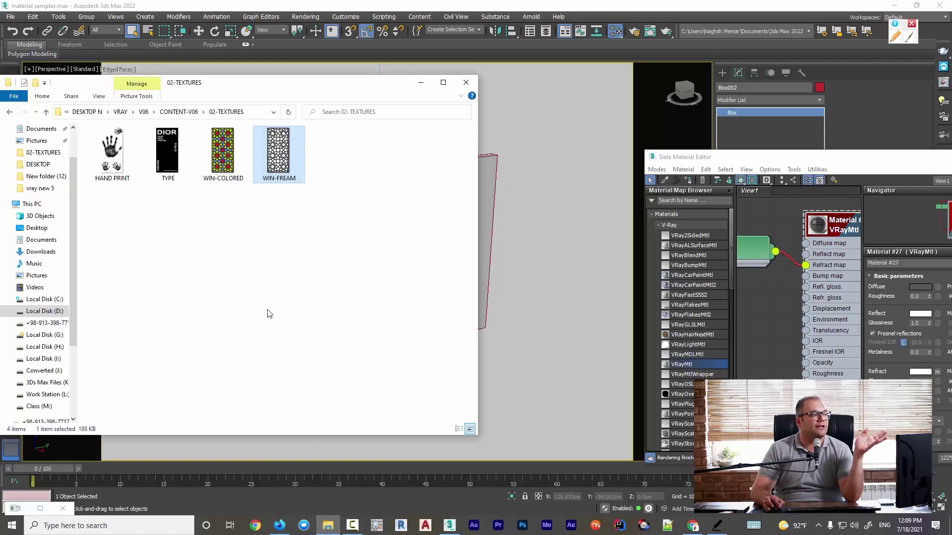
{"action": "left_click_drag", "start_coordinate": [168, 151], "coordinate": [863, 273]}
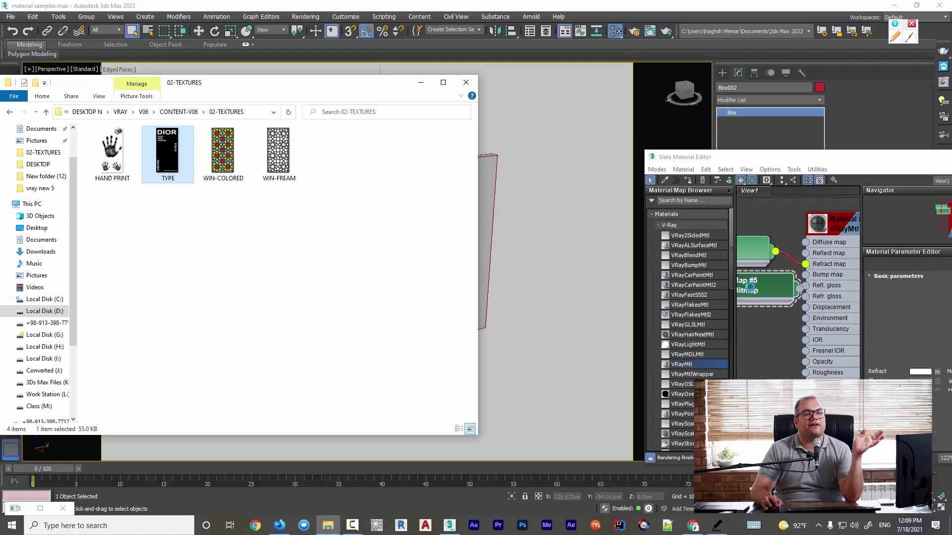
{"action": "left_click", "coordinate": [784, 291]}
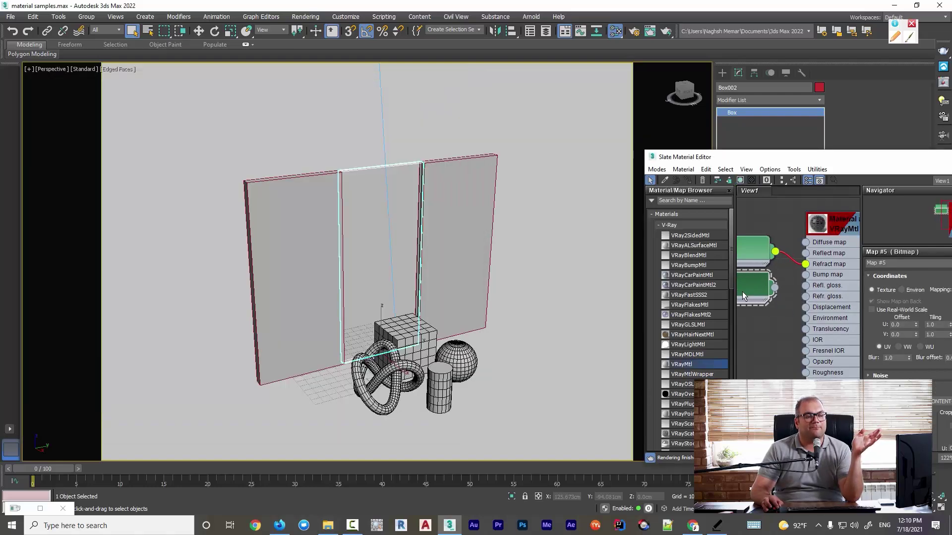
Connect the TYPE bitmap to the Refract map slot of the VRayMtl glass material in place of the lattice bitmap
{"action": "scroll", "coordinate": [780, 298], "scroll_direction": "down", "scroll_amount": 2}
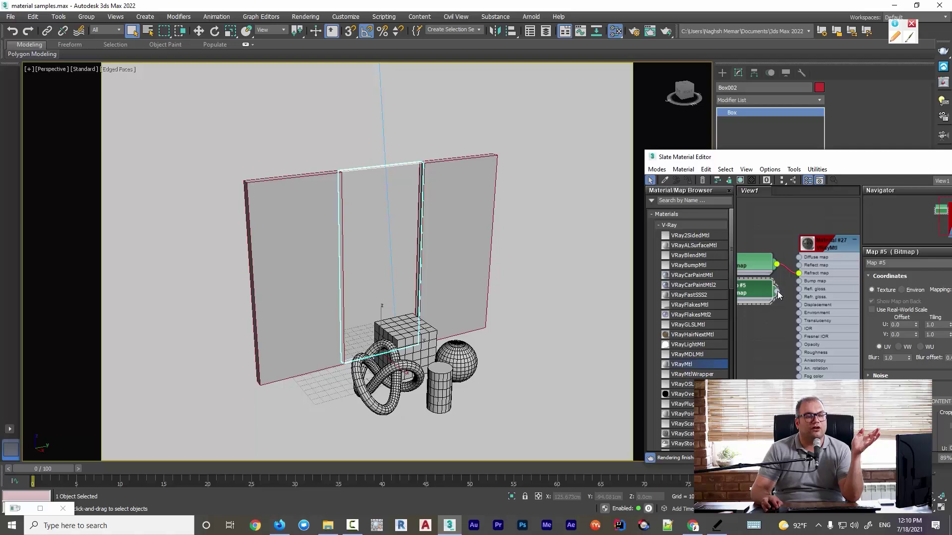
{"action": "left_click_drag", "start_coordinate": [777, 291], "coordinate": [799, 273]}
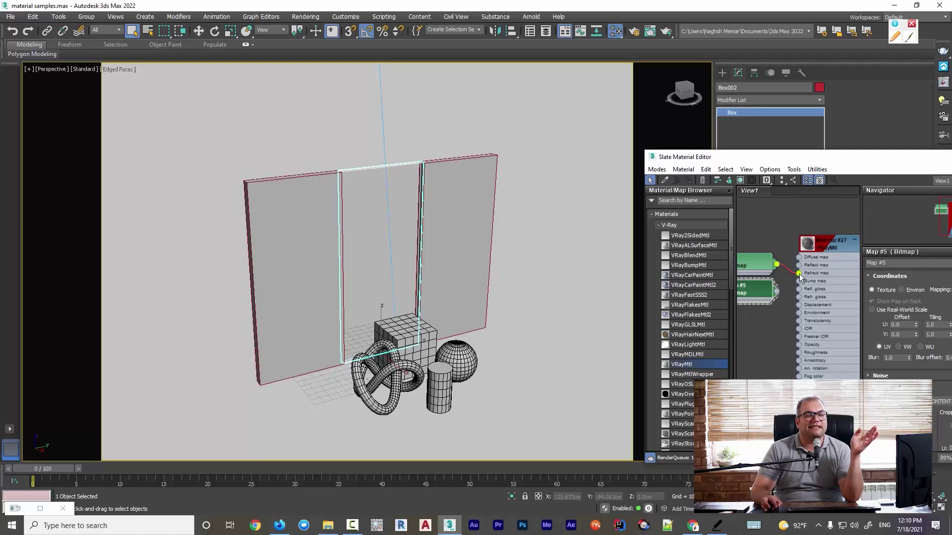
{"action": "double_click", "coordinate": [824, 153]}
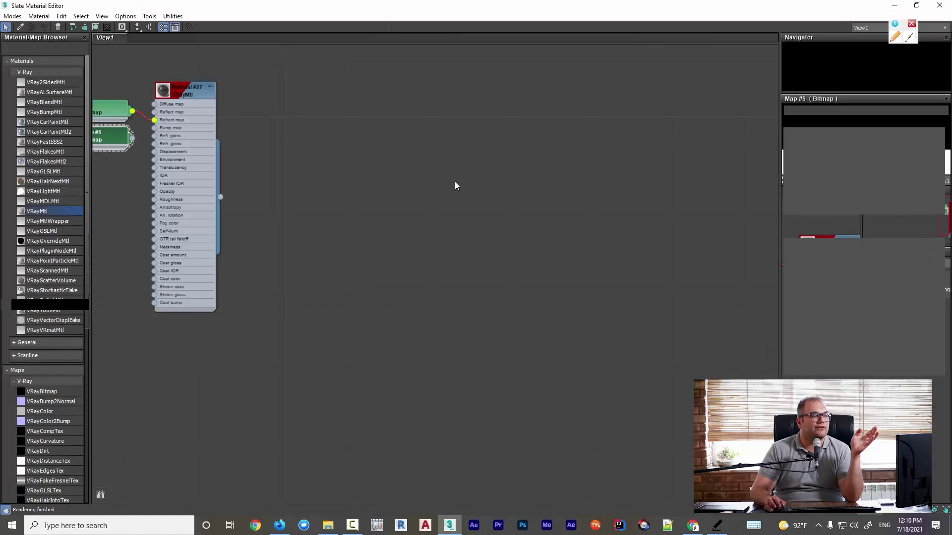
{"action": "scroll", "coordinate": [421, 159], "scroll_direction": "up", "scroll_amount": 5}
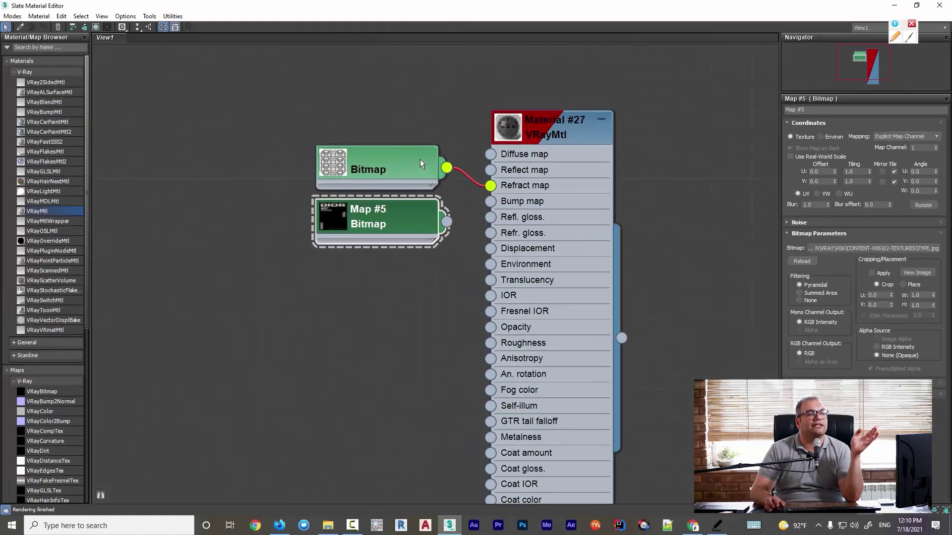
{"action": "left_click", "coordinate": [468, 177]}
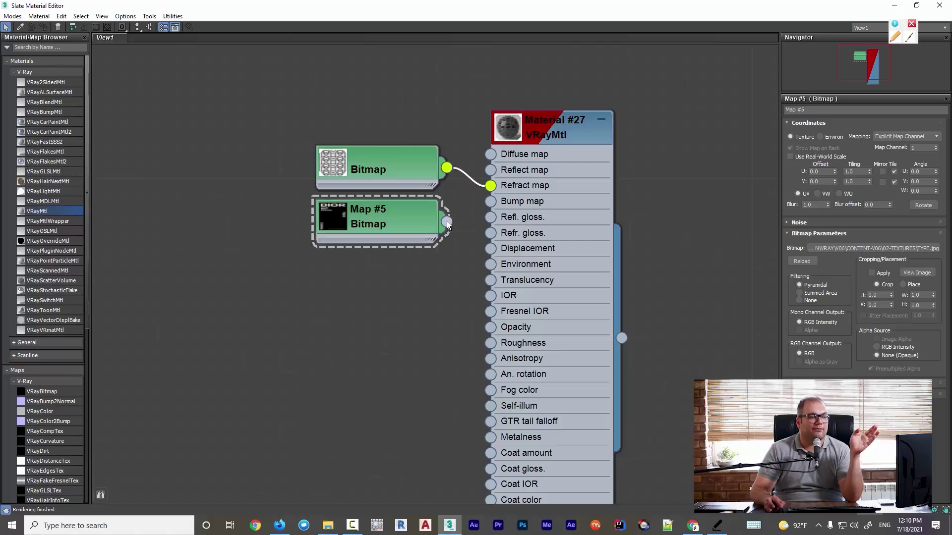
{"action": "left_click_drag", "start_coordinate": [493, 190], "coordinate": [492, 187]}
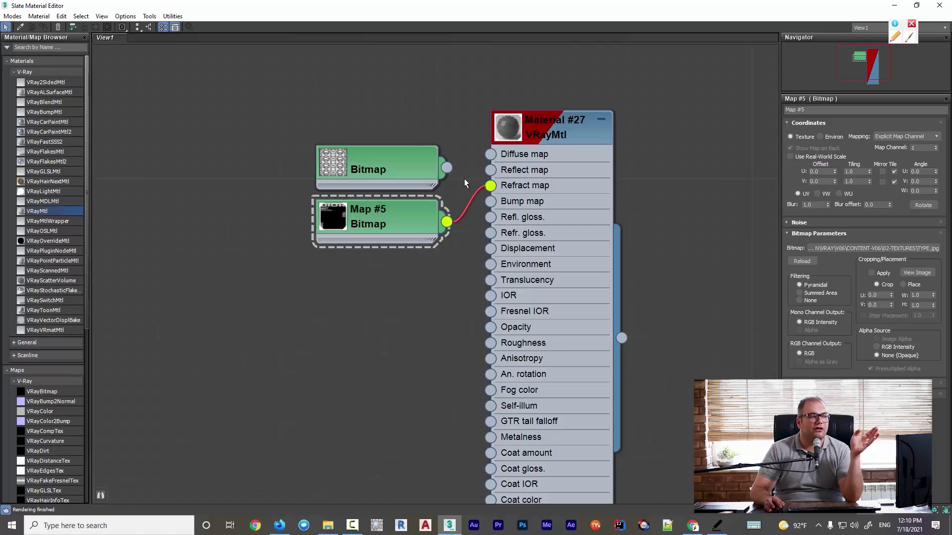
{"action": "left_click", "coordinate": [537, 132]}
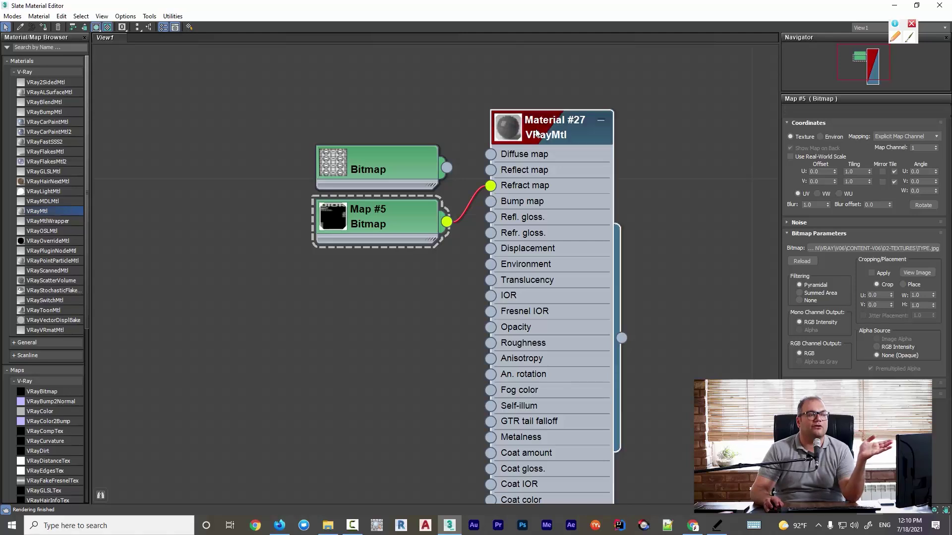
Render the perspective view and examine the lettering on the glass panel at 400% in the frame buffer
{"action": "left_click", "coordinate": [917, 5]}
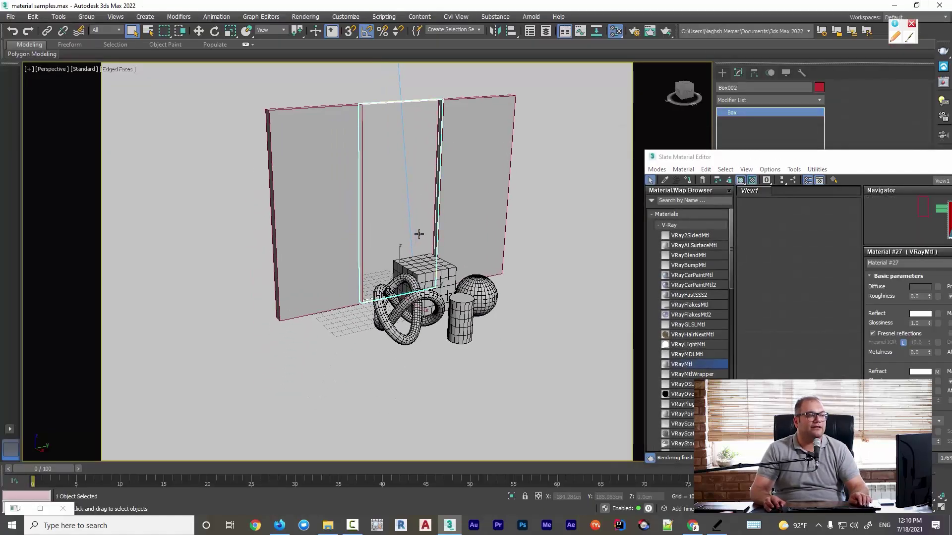
{"action": "key", "text": "shift+q"}
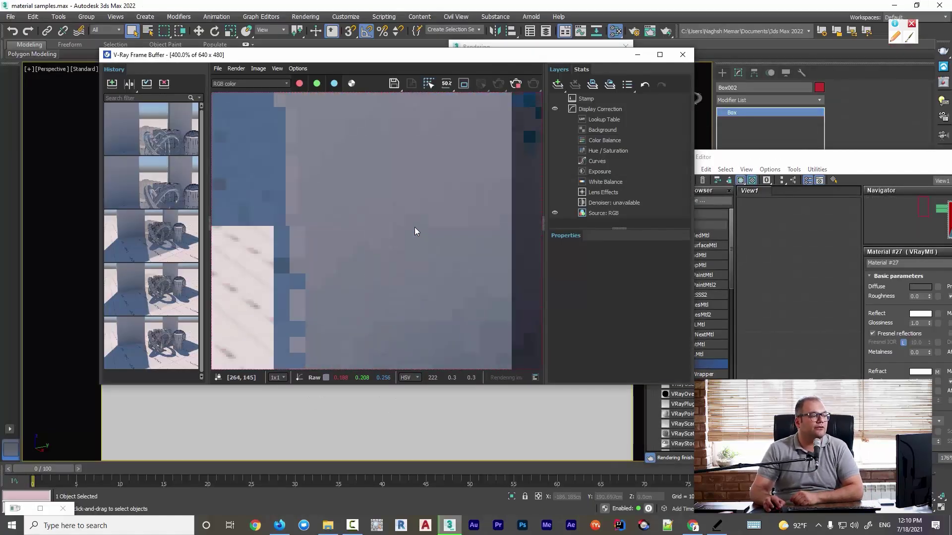
{"action": "scroll", "coordinate": [410, 227], "scroll_direction": "down", "scroll_amount": 2}
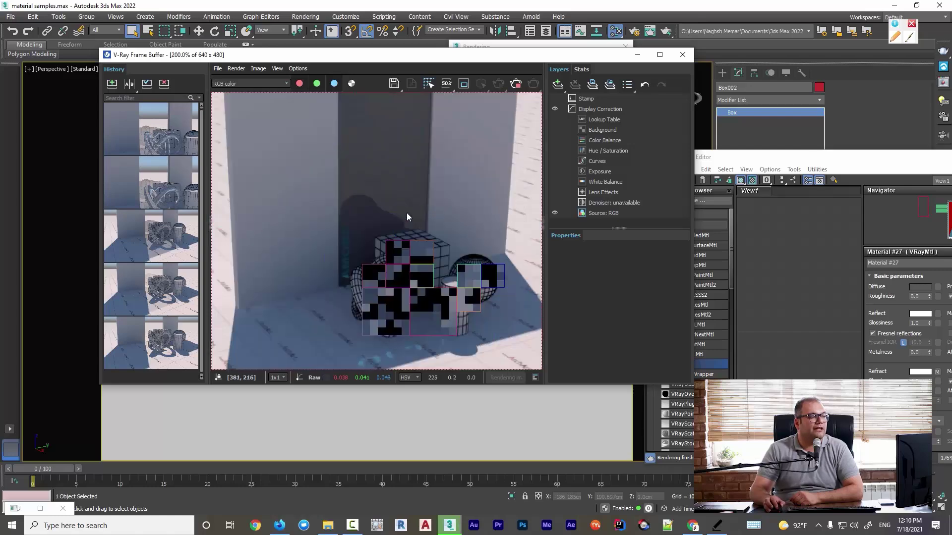
{"action": "scroll", "coordinate": [408, 218], "scroll_direction": "down", "scroll_amount": 1}
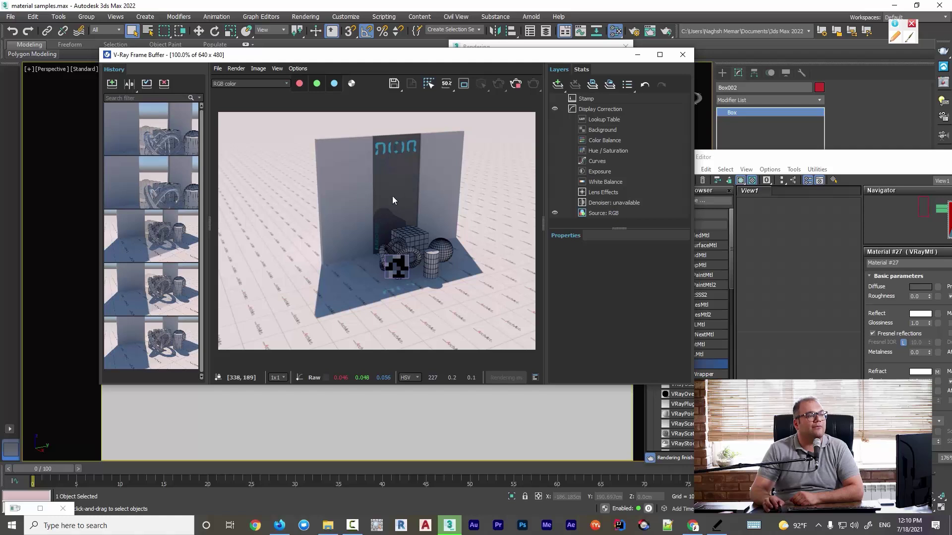
{"action": "scroll", "coordinate": [388, 149], "scroll_direction": "up", "scroll_amount": 2}
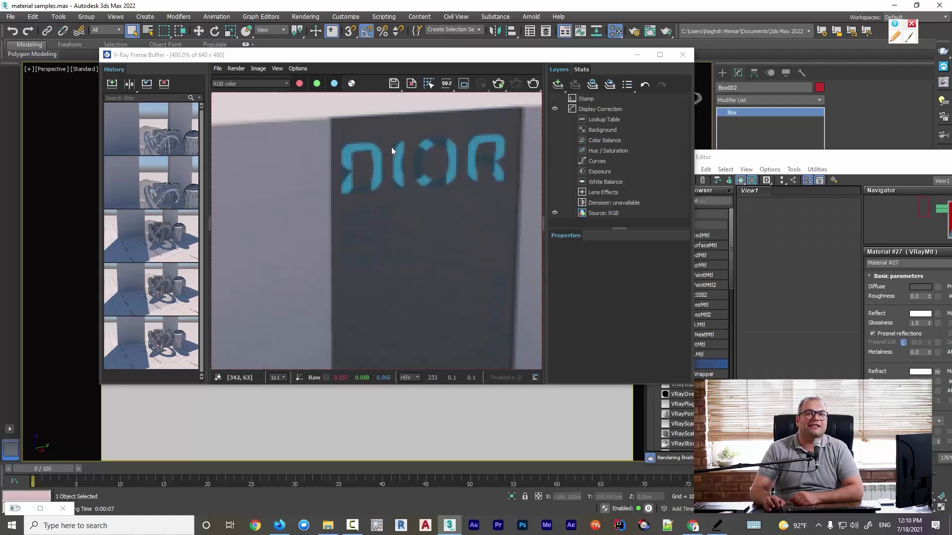
{"action": "left_click", "coordinate": [682, 55]}
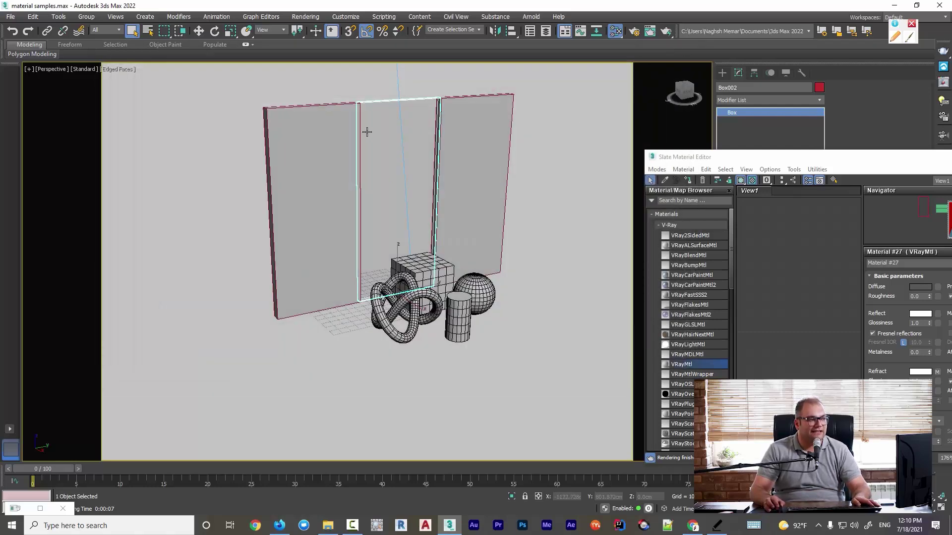
Show the TYPE bitmap on the glass panel in the viewport and check its lettering from both sides
{"action": "middle_click_drag", "start_coordinate": [367, 131], "coordinate": [501, 145], "text": "alt"}
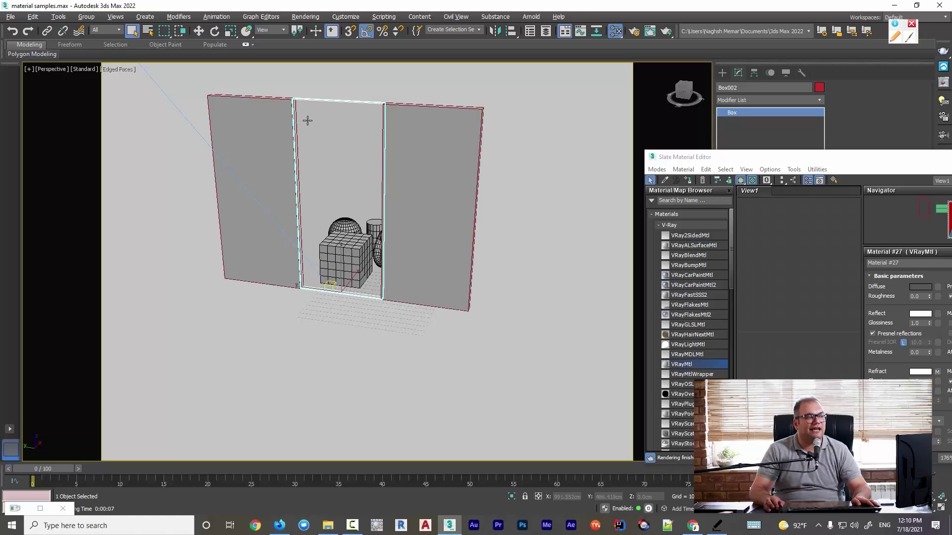
{"action": "middle_click_drag", "start_coordinate": [367, 130], "coordinate": [230, 131], "text": "alt"}
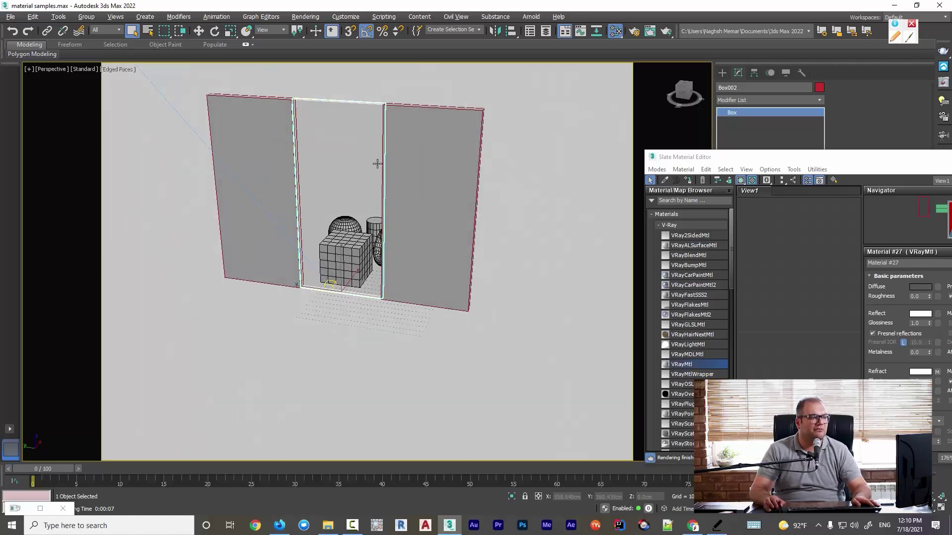
{"action": "middle_click_drag", "start_coordinate": [376, 163], "coordinate": [262, 171], "text": "alt"}
{"action": "left_click_drag", "start_coordinate": [828, 161], "coordinate": [727, 124]}
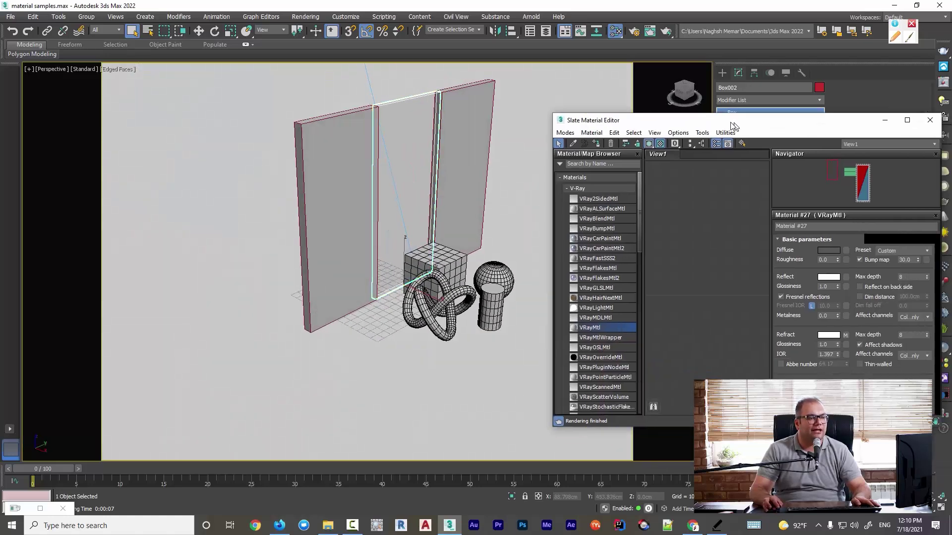
{"action": "left_click", "coordinate": [840, 174]}
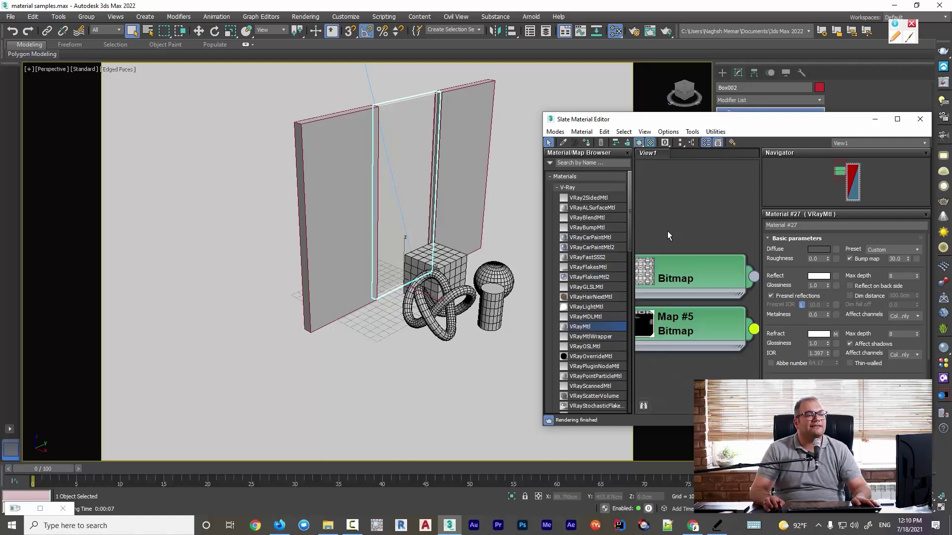
{"action": "scroll", "coordinate": [667, 232], "scroll_direction": "down", "scroll_amount": 2}
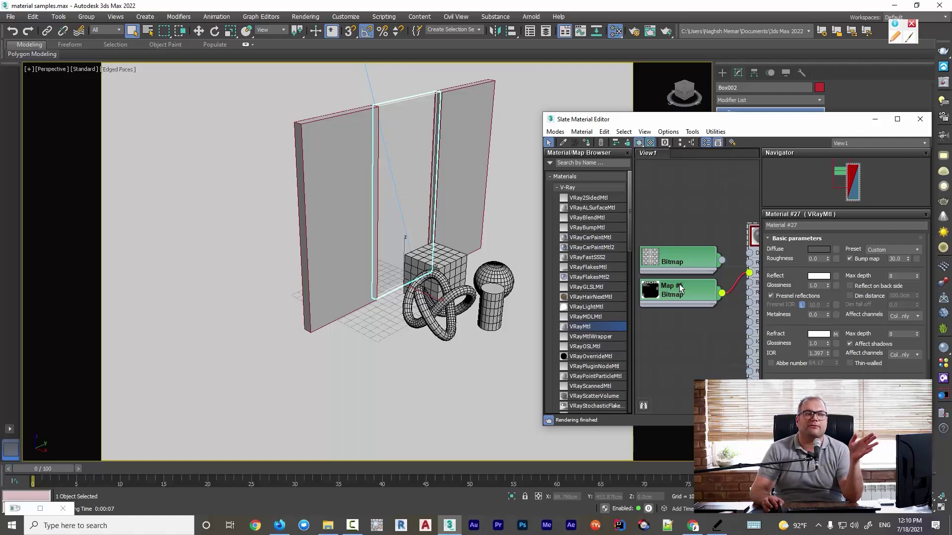
{"action": "double_click", "coordinate": [685, 293]}
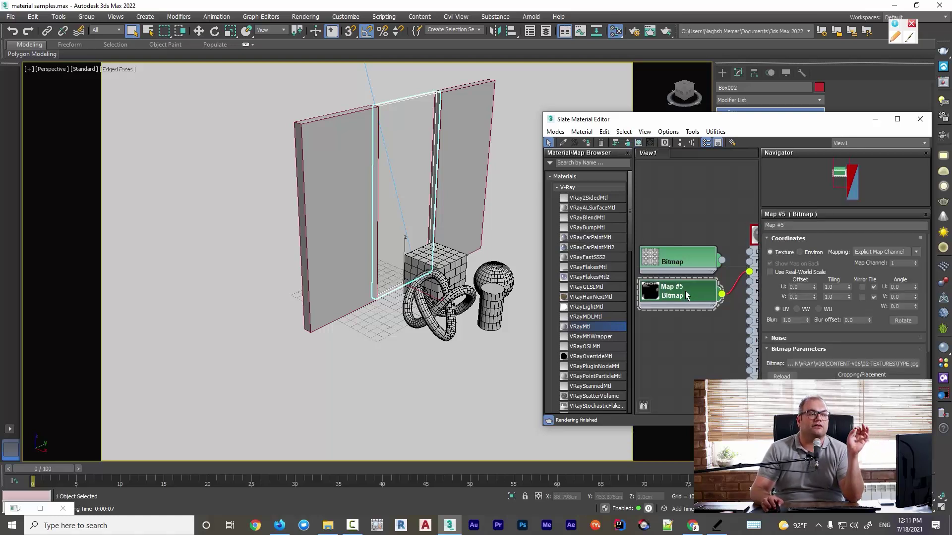
{"action": "left_click", "coordinate": [639, 143]}
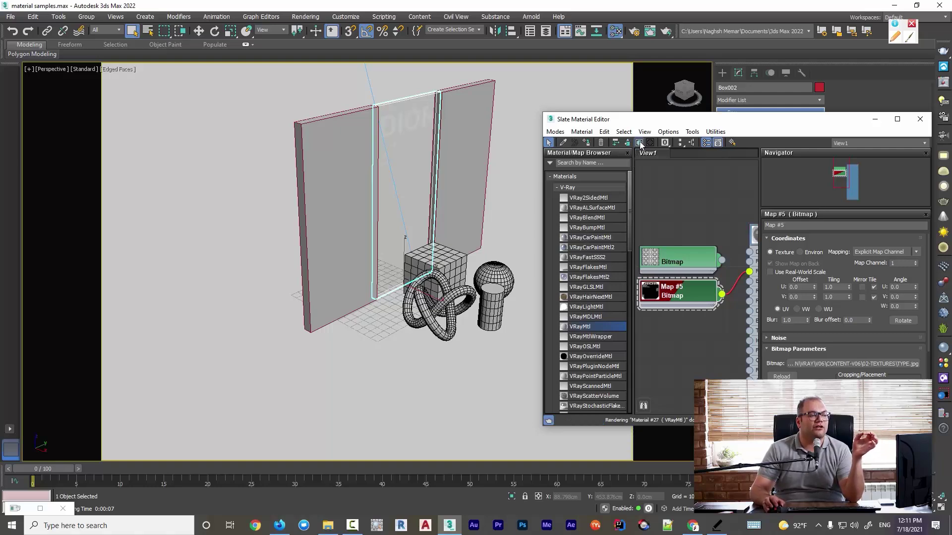
{"action": "middle_click_drag", "start_coordinate": [454, 154], "coordinate": [389, 170], "text": "alt"}
{"action": "scroll", "coordinate": [358, 164], "scroll_direction": "up", "scroll_amount": 5}
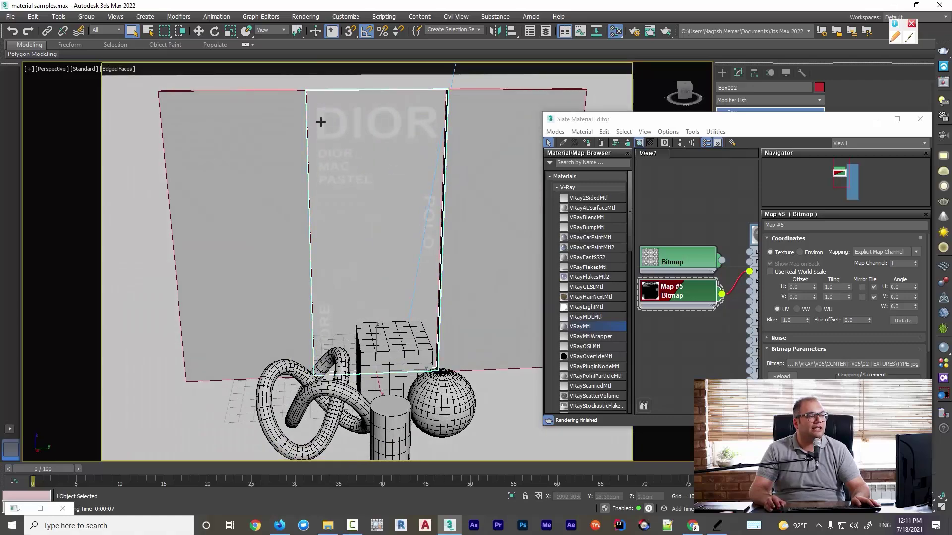
{"action": "middle_click_drag", "start_coordinate": [373, 133], "coordinate": [352, 120], "text": "alt"}
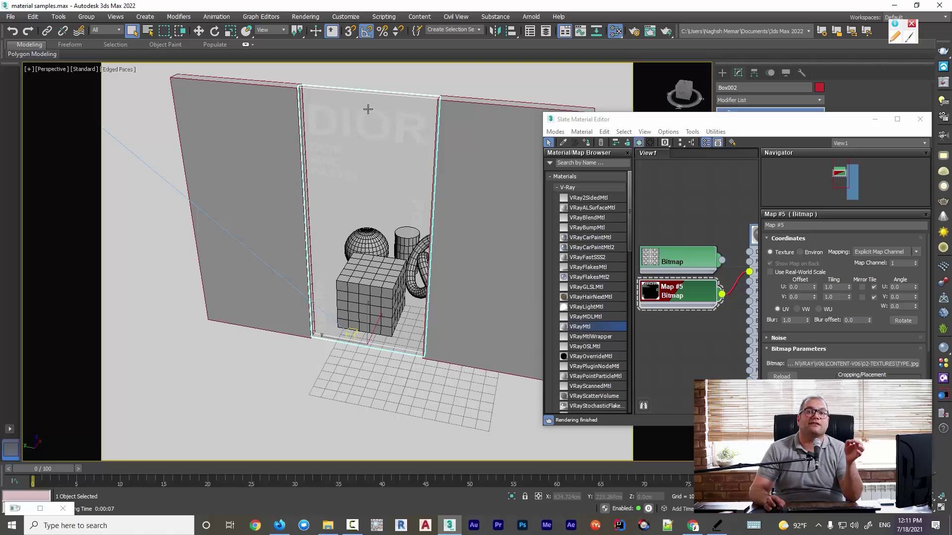
Set the glass panel box's width to 0.2 cm
{"action": "left_click_drag", "start_coordinate": [707, 125], "coordinate": [292, 180]}
{"action": "left_click", "coordinate": [788, 229]}
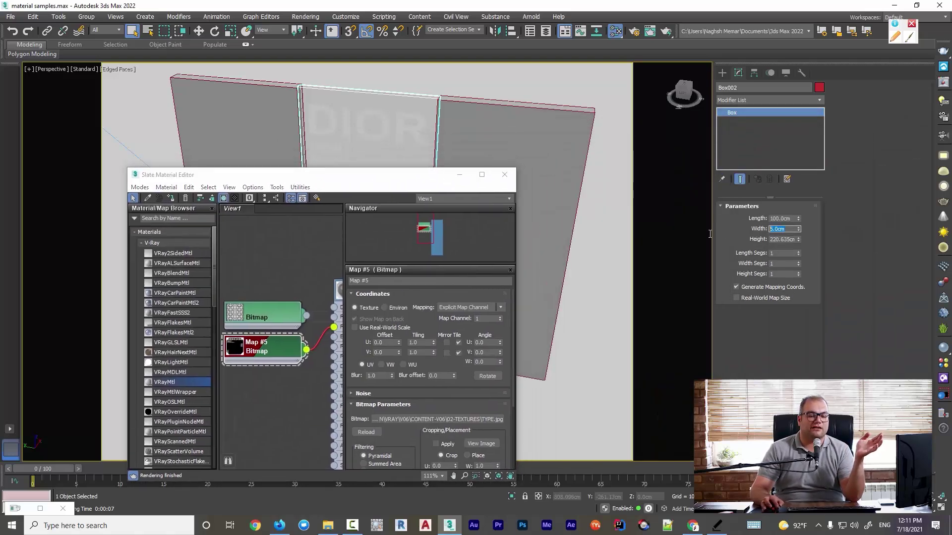
{"action": "key", "text": "Return"}
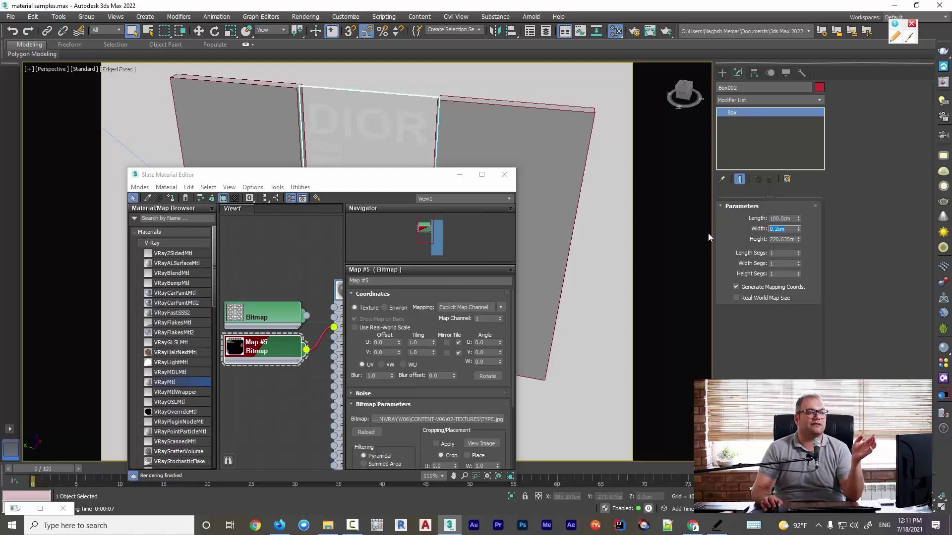
{"action": "left_click_drag", "start_coordinate": [369, 175], "coordinate": [812, 174]}
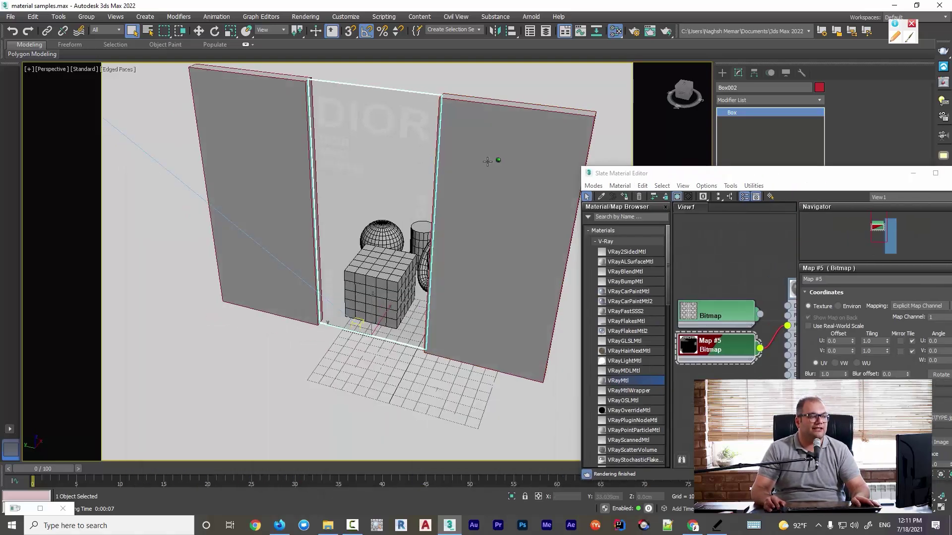
Render the glass panel from its opposite side and examine the lettering close up and in the full frame
{"action": "middle_click_drag", "start_coordinate": [487, 161], "coordinate": [410, 207], "text": "alt"}
{"action": "key", "text": "shift+q"}
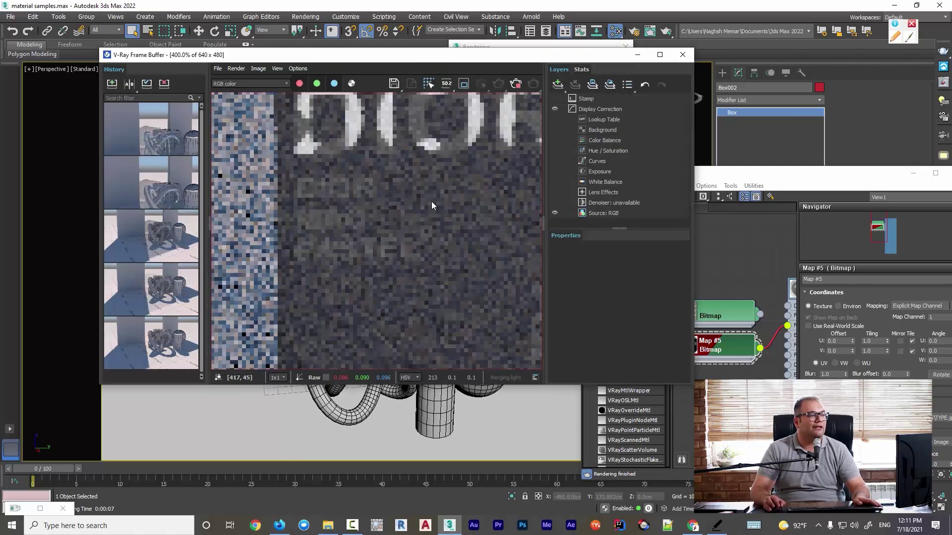
{"action": "scroll", "coordinate": [432, 205], "scroll_direction": "down", "scroll_amount": 1}
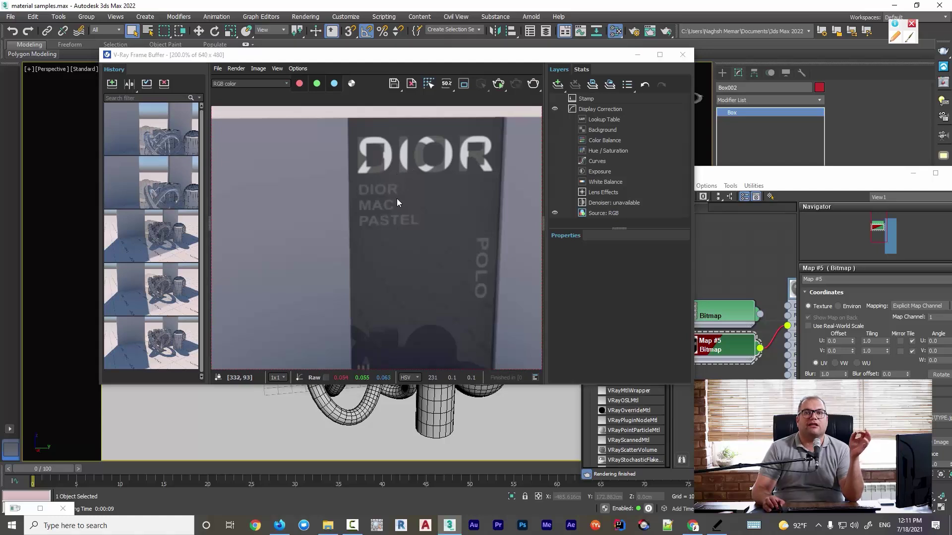
{"action": "scroll", "coordinate": [415, 203], "scroll_direction": "down", "scroll_amount": 2}
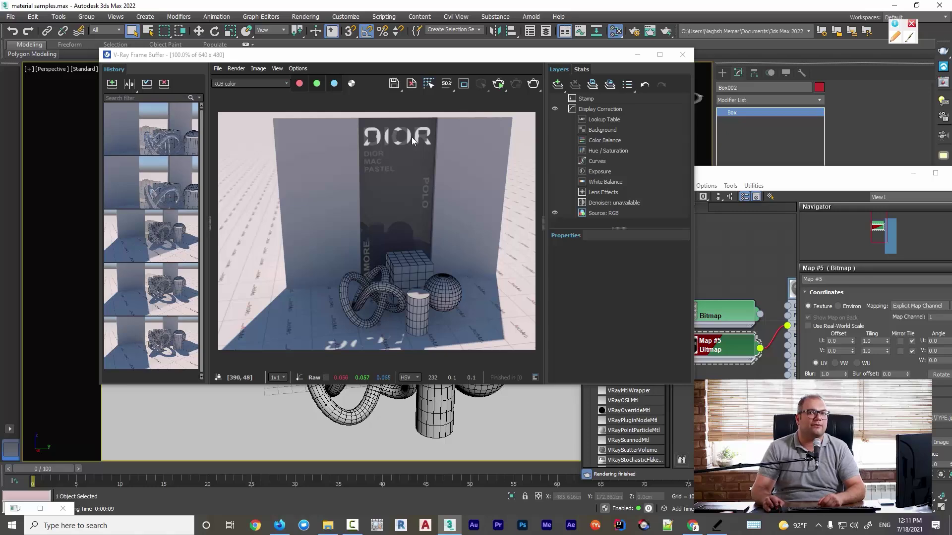
Open a preview window for the TYPE bitmap node in the material graph
{"action": "left_click_drag", "start_coordinate": [753, 173], "coordinate": [642, 77]}
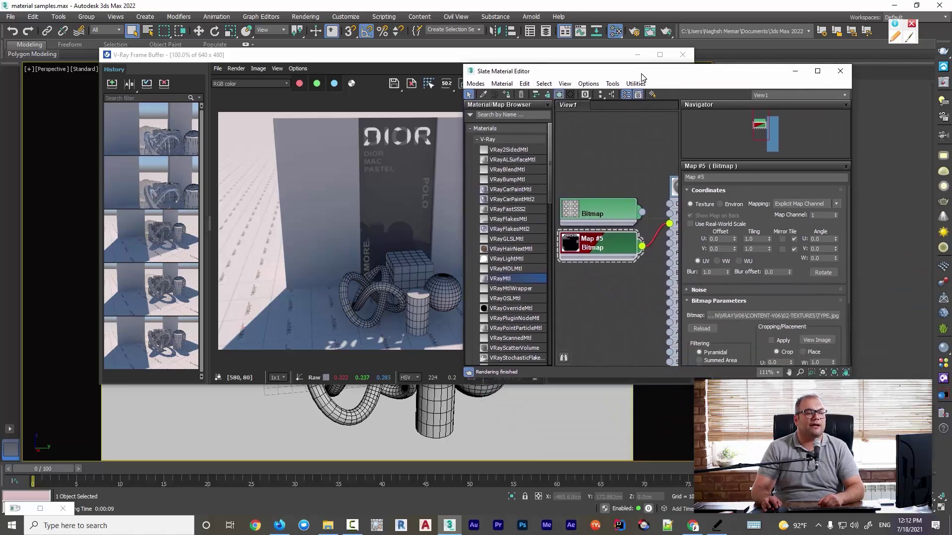
{"action": "right_click", "coordinate": [574, 247]}
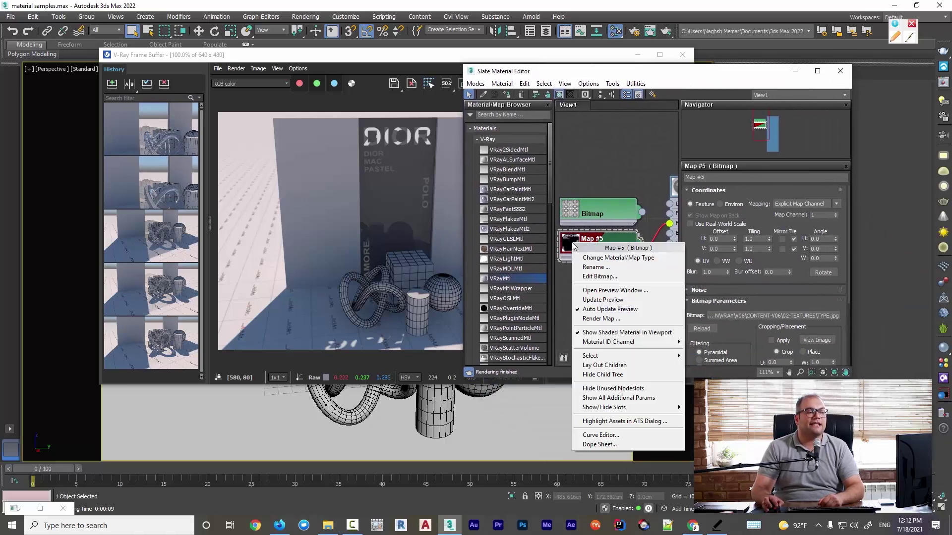
{"action": "left_click", "coordinate": [606, 290]}
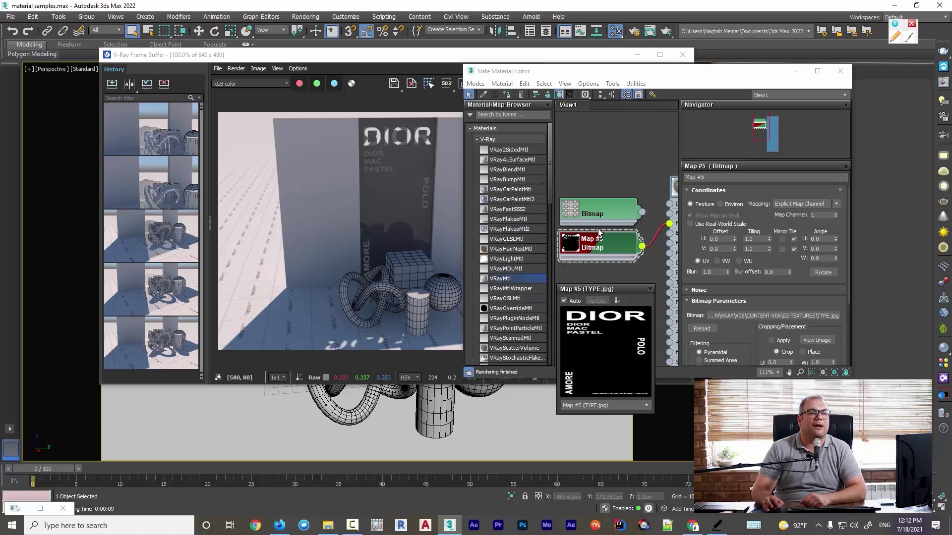
Enable Invert in the TYPE bitmap's Output settings
{"action": "left_click", "coordinate": [709, 190]}
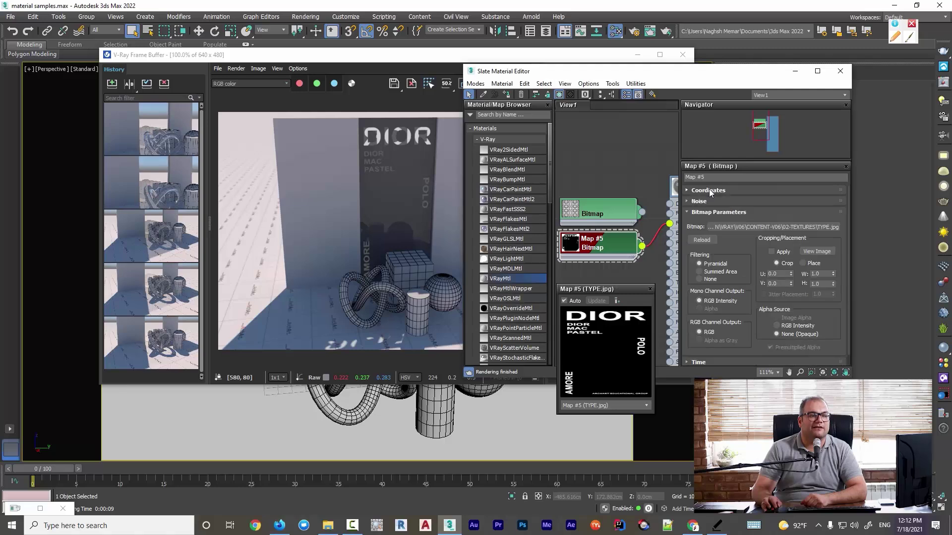
{"action": "left_click", "coordinate": [705, 214]}
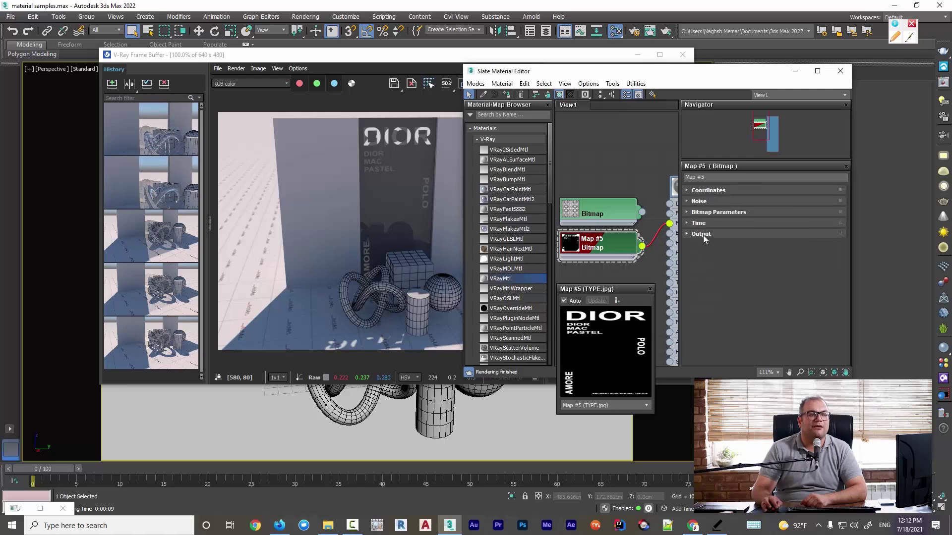
{"action": "left_click", "coordinate": [701, 234]}
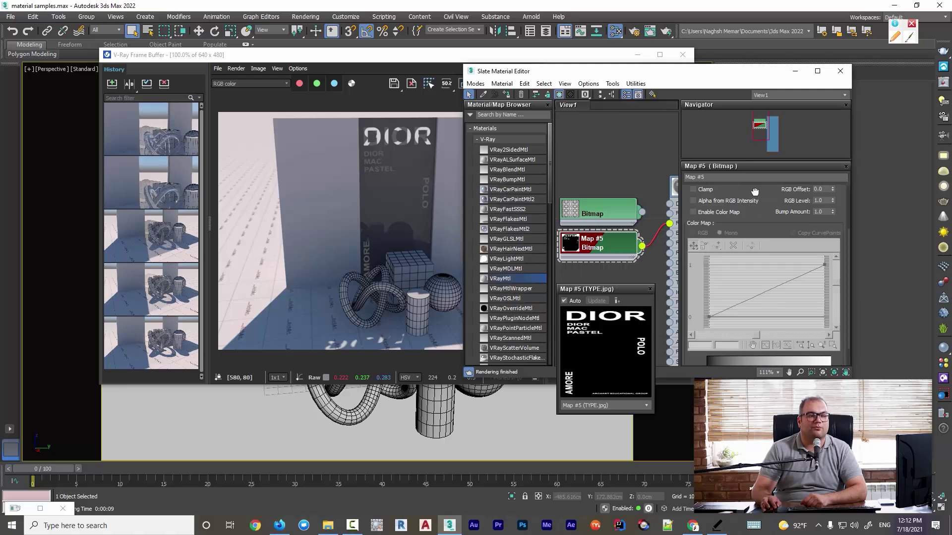
{"action": "scroll", "coordinate": [751, 238], "scroll_direction": "up", "scroll_amount": 1}
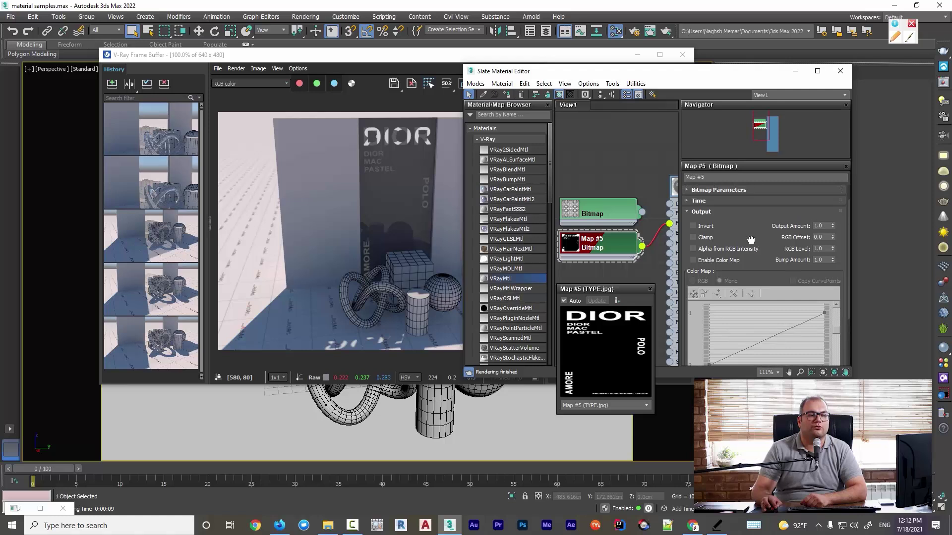
{"action": "left_click", "coordinate": [708, 228]}
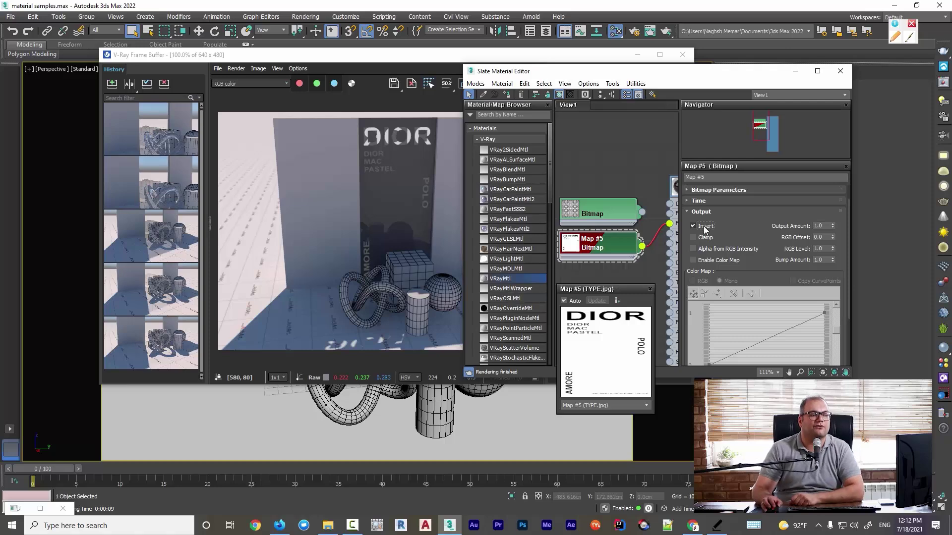
Render the current view to check the inverted lettering on the glass panel
{"action": "left_click", "coordinate": [411, 180]}
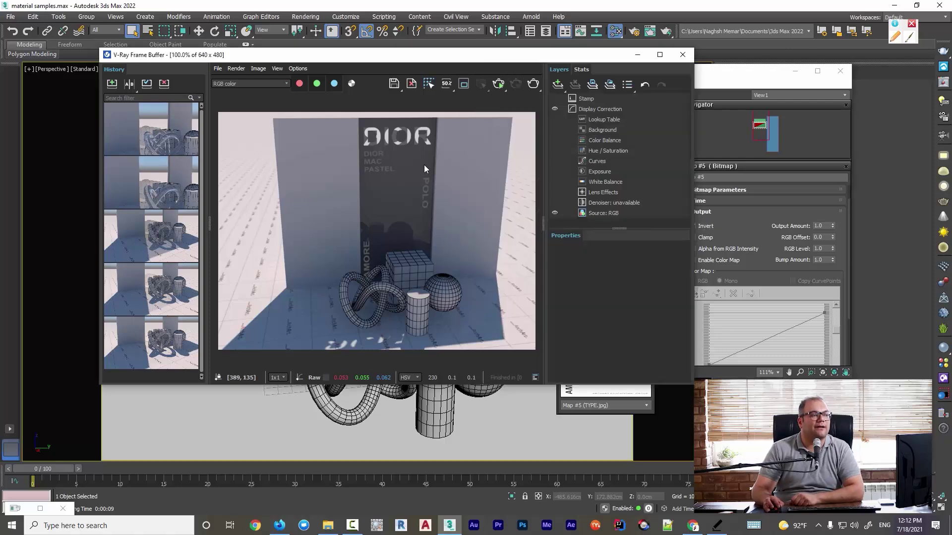
{"action": "left_click", "coordinate": [500, 85]}
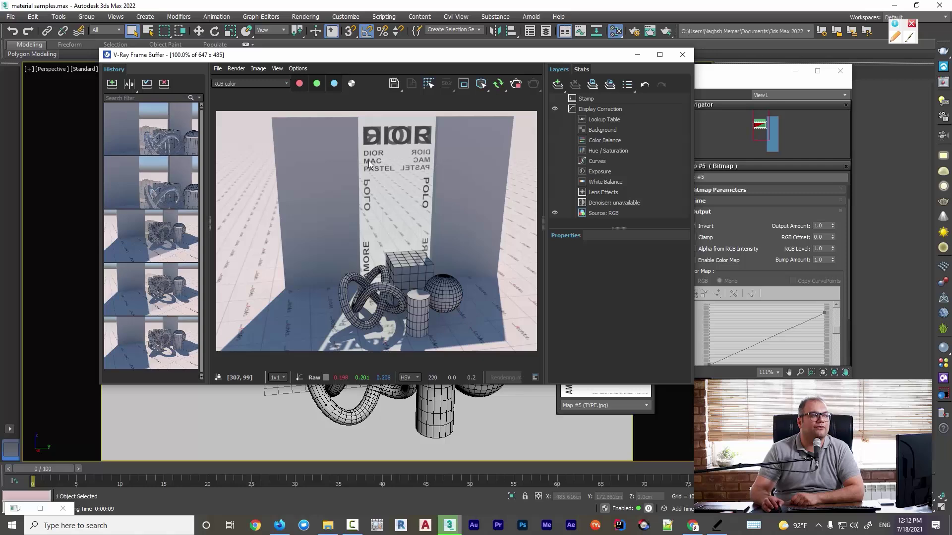
{"action": "left_click", "coordinate": [683, 56]}
Render the scene from a raised, angled view and inspect the lettering's shadow on the floor at 200%
{"action": "middle_click_drag", "start_coordinate": [376, 297], "coordinate": [397, 303], "text": "alt"}
{"action": "key", "text": "shift+q"}
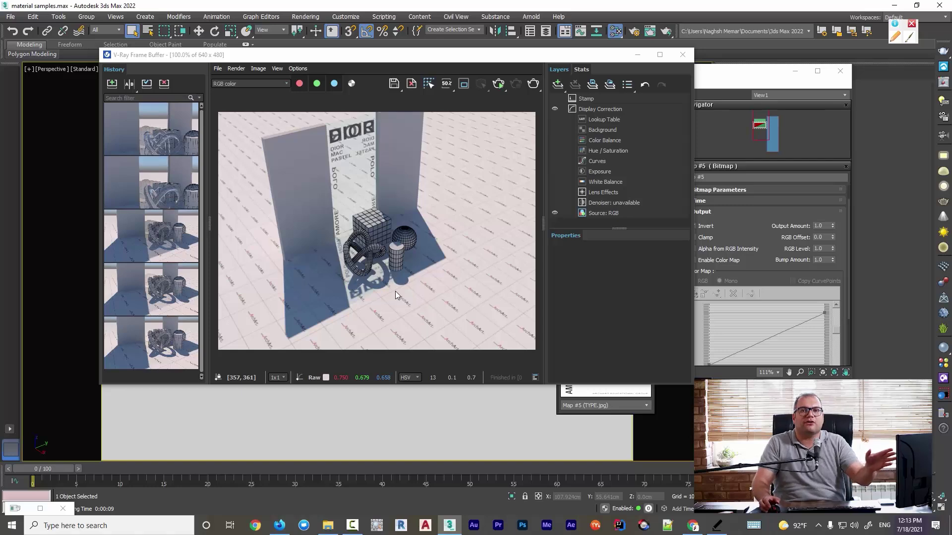
{"action": "scroll", "coordinate": [356, 275], "scroll_direction": "up", "scroll_amount": 1}
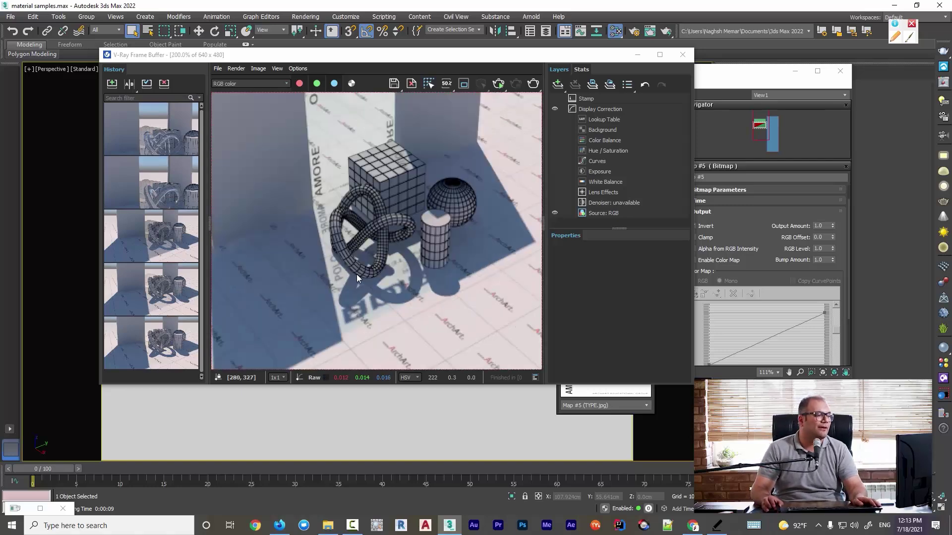
{"action": "scroll", "coordinate": [356, 274], "scroll_direction": "down", "scroll_amount": 1}
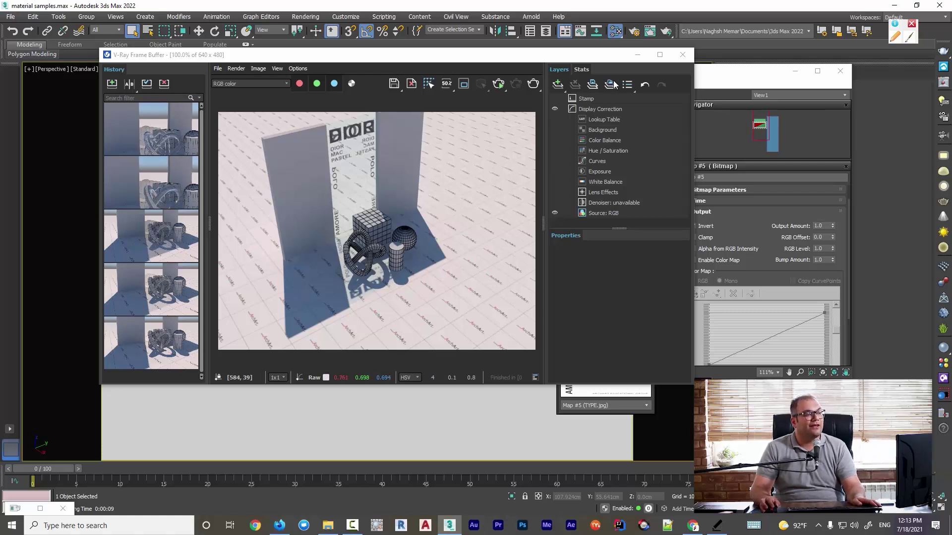
{"action": "left_click", "coordinate": [683, 54]}
View the glass panel up close in the viewport and close the TYPE bitmap's preview
{"action": "scroll", "coordinate": [319, 229], "scroll_direction": "up", "scroll_amount": 4}
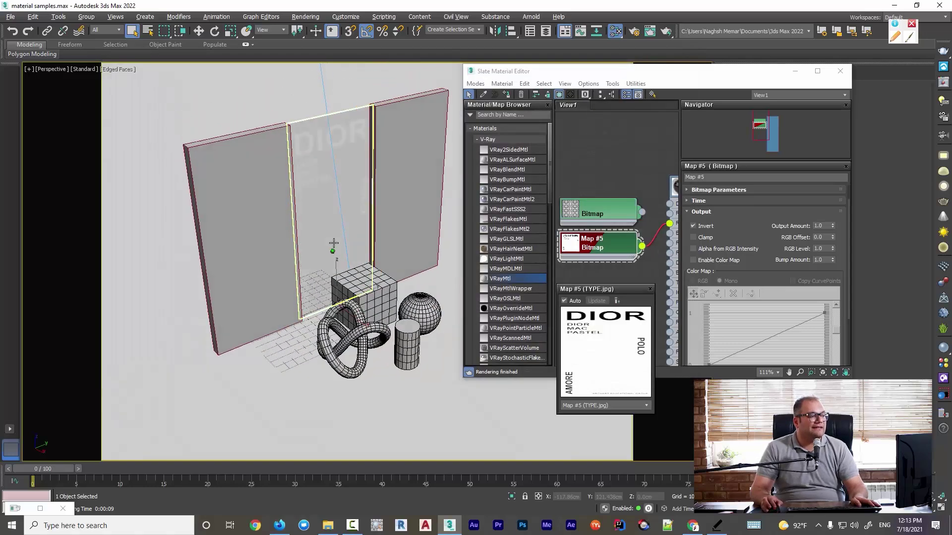
{"action": "scroll", "coordinate": [360, 184], "scroll_direction": "up", "scroll_amount": 1}
{"action": "middle_click_drag", "start_coordinate": [360, 183], "coordinate": [350, 204]}
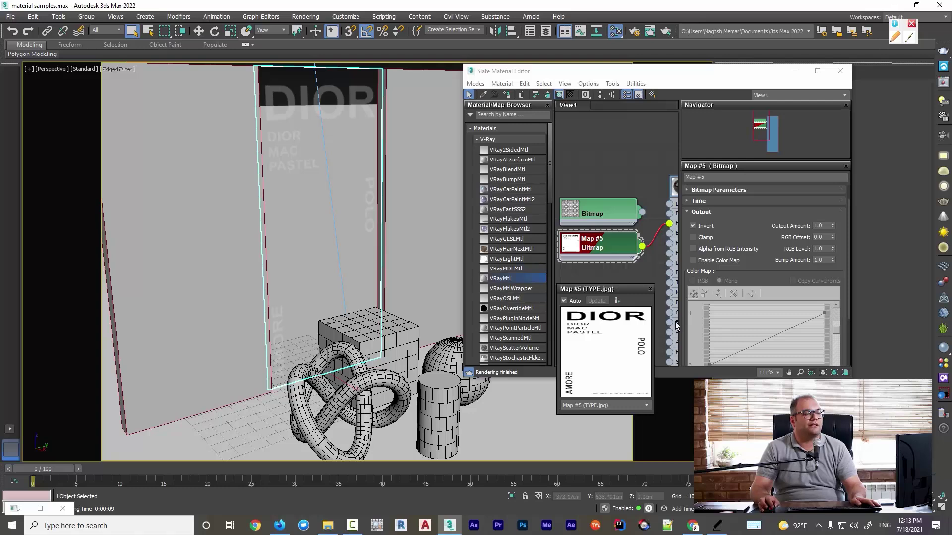
{"action": "double_click", "coordinate": [649, 290]}
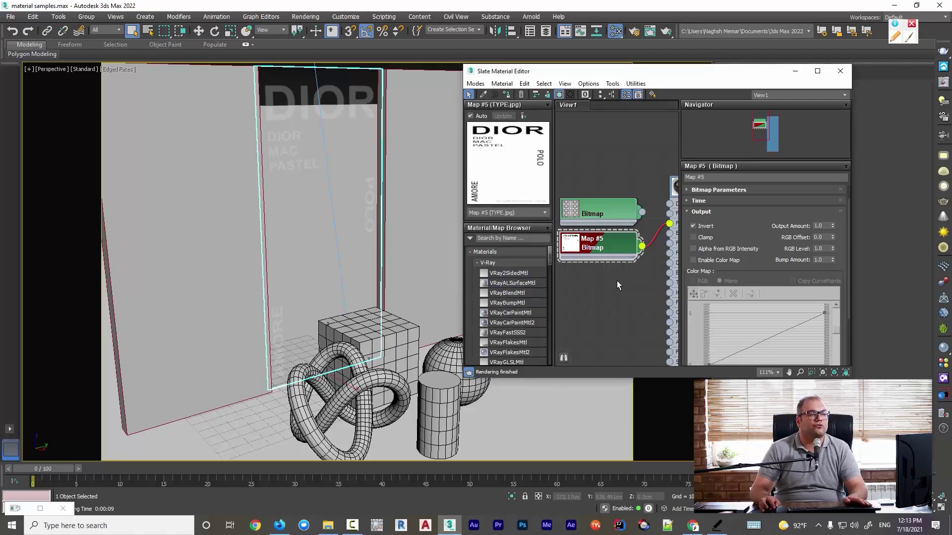
{"action": "left_click", "coordinate": [547, 106]}
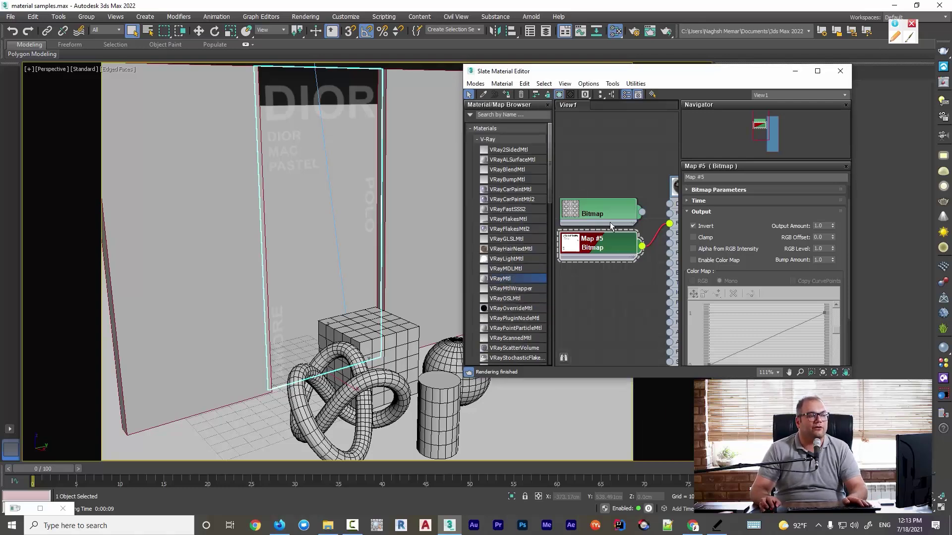
View the WIN-COLORED image in the 02-TEXTURES folder and add it to the material graph as a bitmap node
{"action": "scroll", "coordinate": [626, 277], "scroll_direction": "down", "scroll_amount": 1}
{"action": "middle_click_drag", "start_coordinate": [626, 278], "coordinate": [599, 260]}
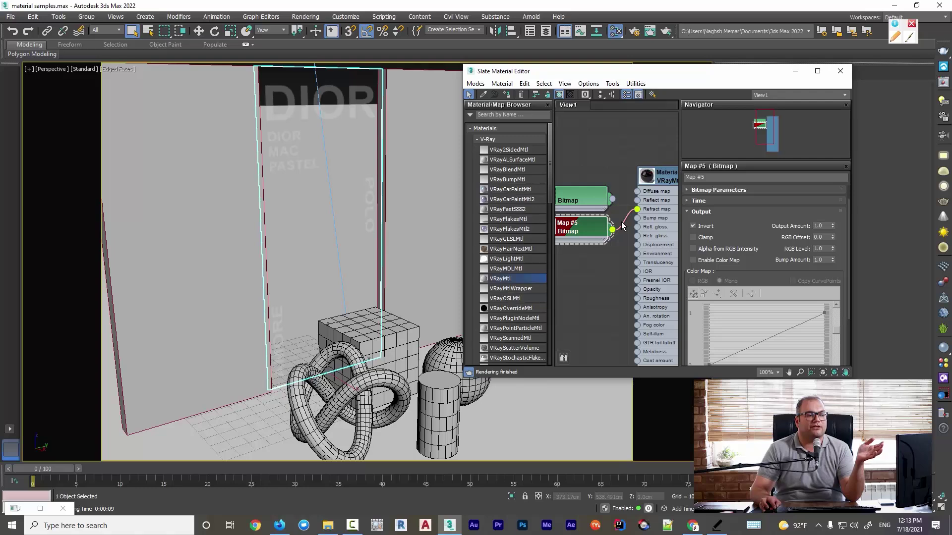
{"action": "left_click", "coordinate": [328, 525]}
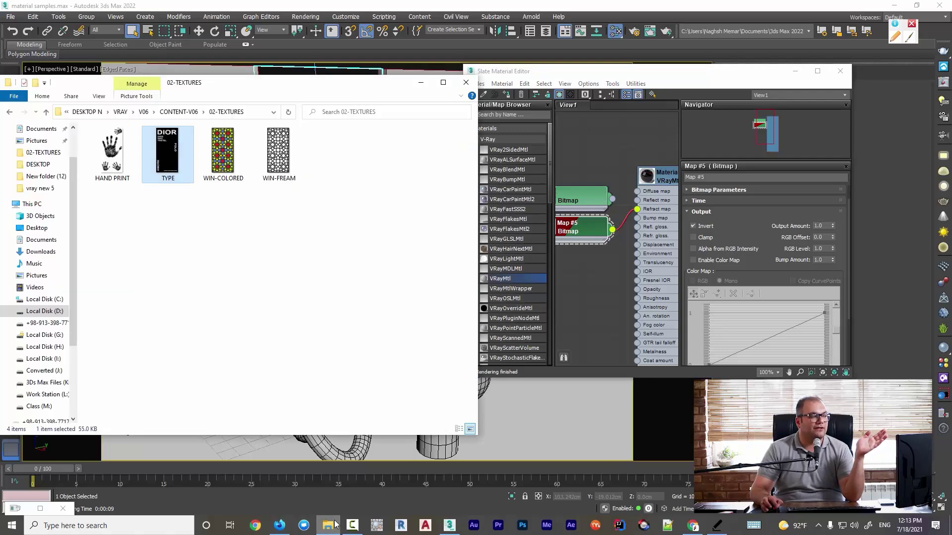
{"action": "left_click", "coordinate": [230, 159]}
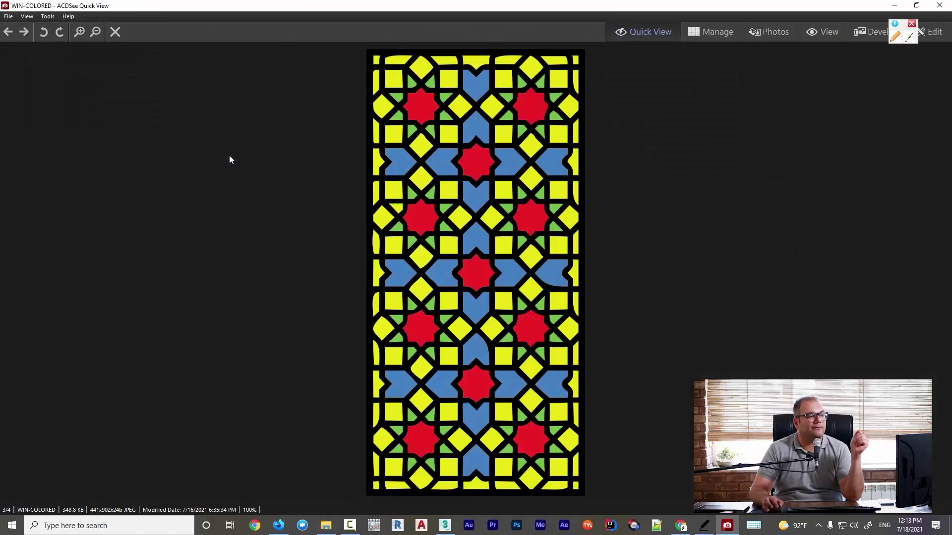
{"action": "left_click", "coordinate": [939, 5]}
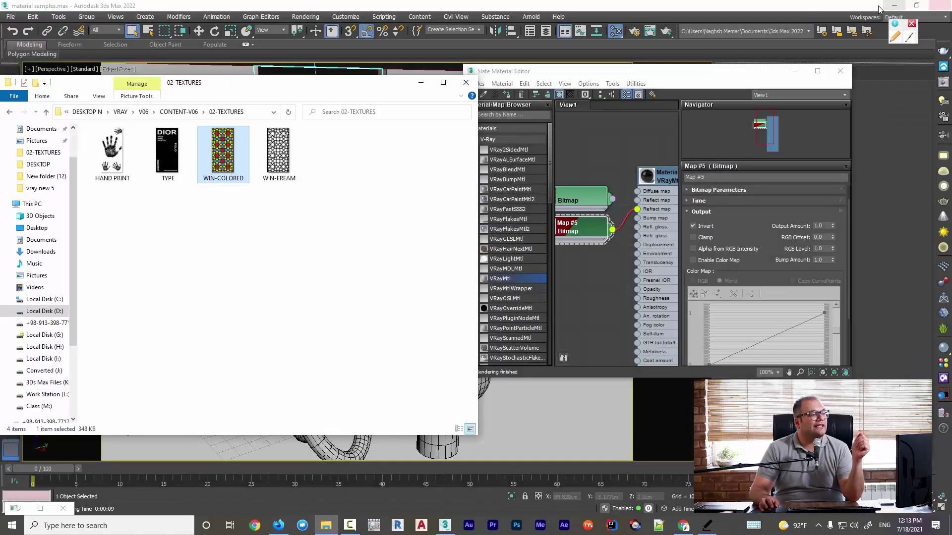
{"action": "left_click_drag", "start_coordinate": [296, 177], "coordinate": [587, 260]}
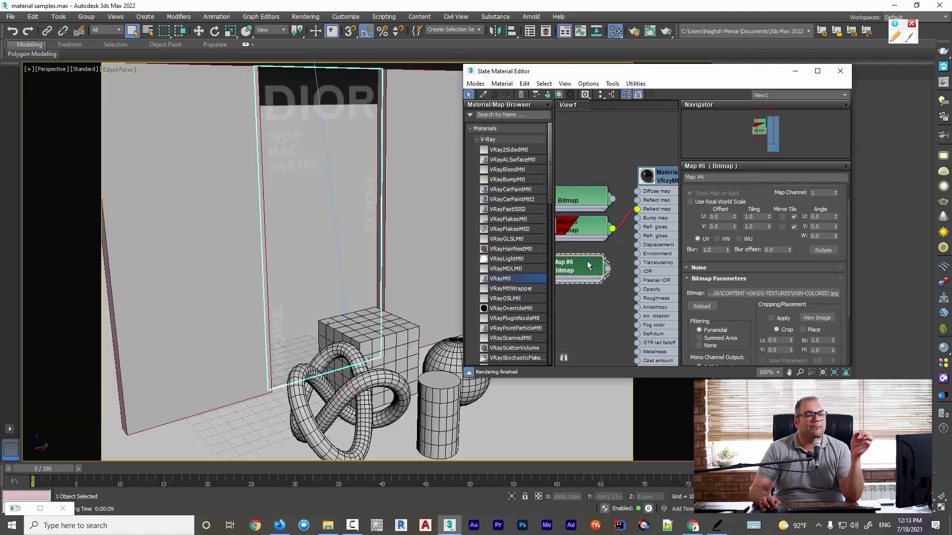
Rename the new stained-glass bitmap node as win-colored
{"action": "left_click", "coordinate": [716, 178]}
{"action": "type", "text": "wi"}
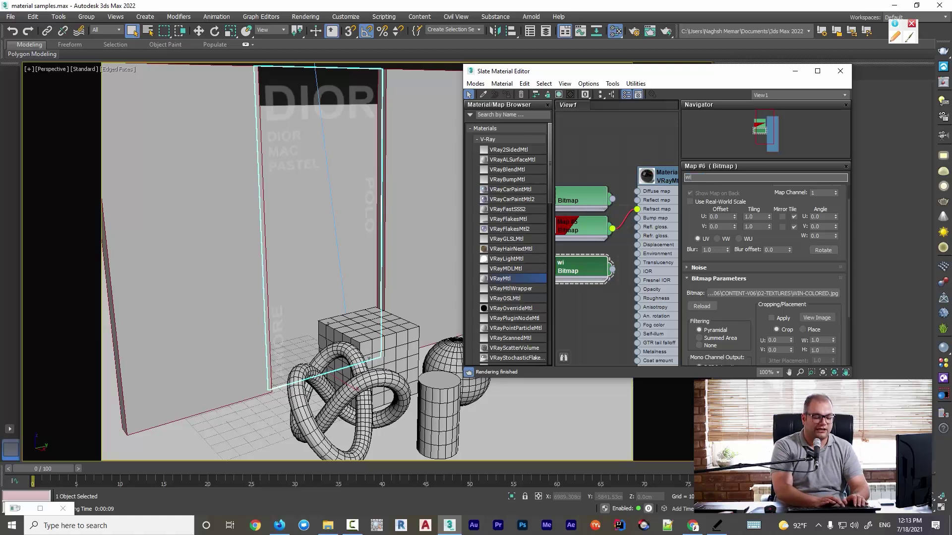
{"action": "type", "text": "n-colored"}
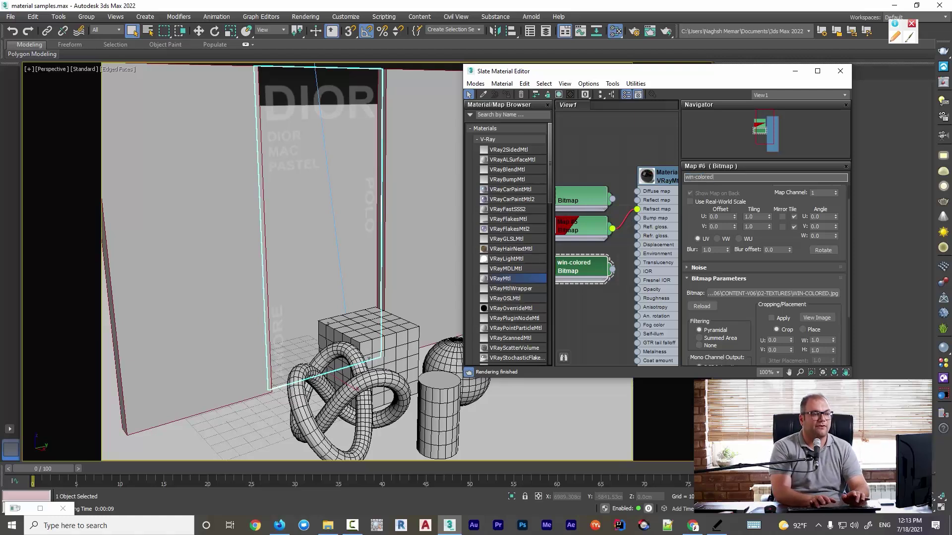
{"action": "key", "text": "Return"}
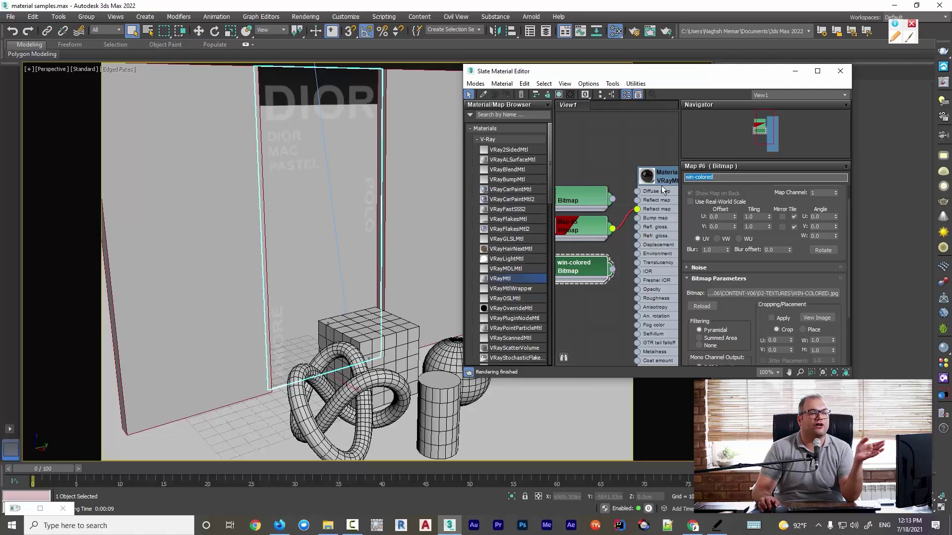
Disconnect the TYPE bitmap from the Refract map slot of the VRayMtl glass material
{"action": "left_click", "coordinate": [623, 224]}
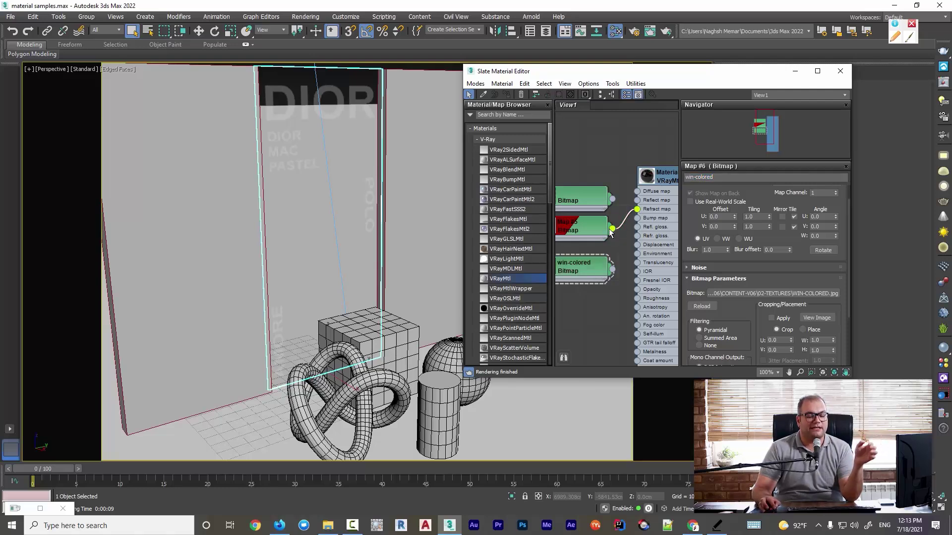
{"action": "key", "text": "Delete"}
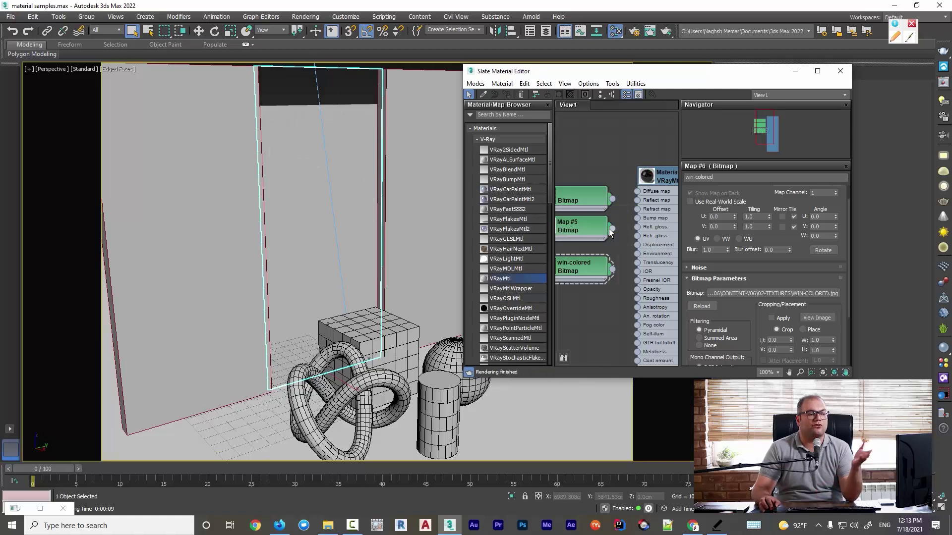
Connect the win-colored bitmap to the Fog color slot of the VRayMtl and place its node beside that slot
{"action": "middle_click_drag", "start_coordinate": [615, 260], "coordinate": [612, 203]}
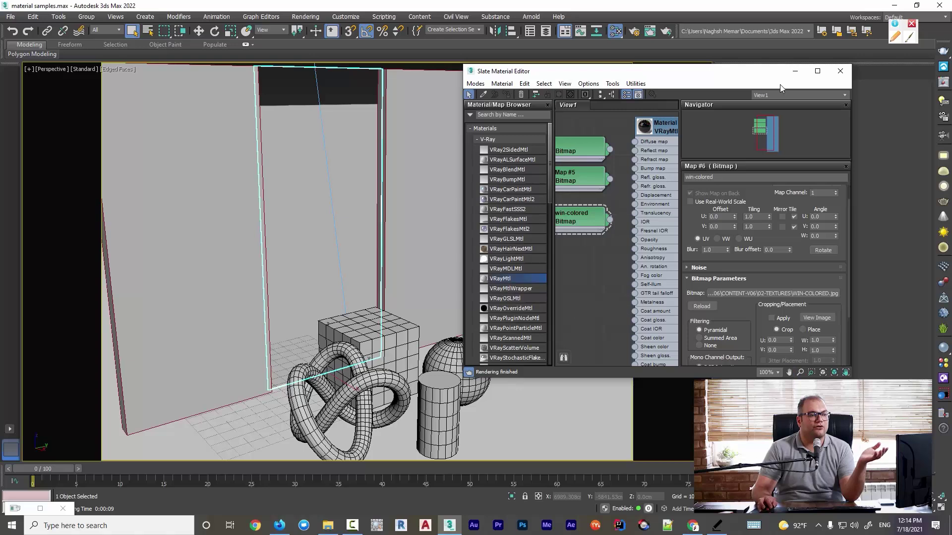
{"action": "left_click", "coordinate": [818, 70]}
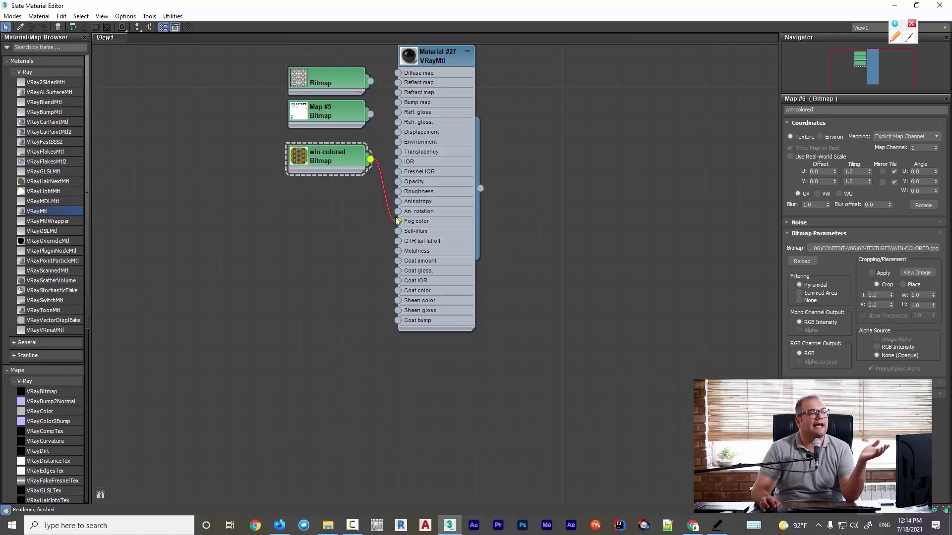
{"action": "left_click_drag", "start_coordinate": [336, 154], "coordinate": [337, 216]}
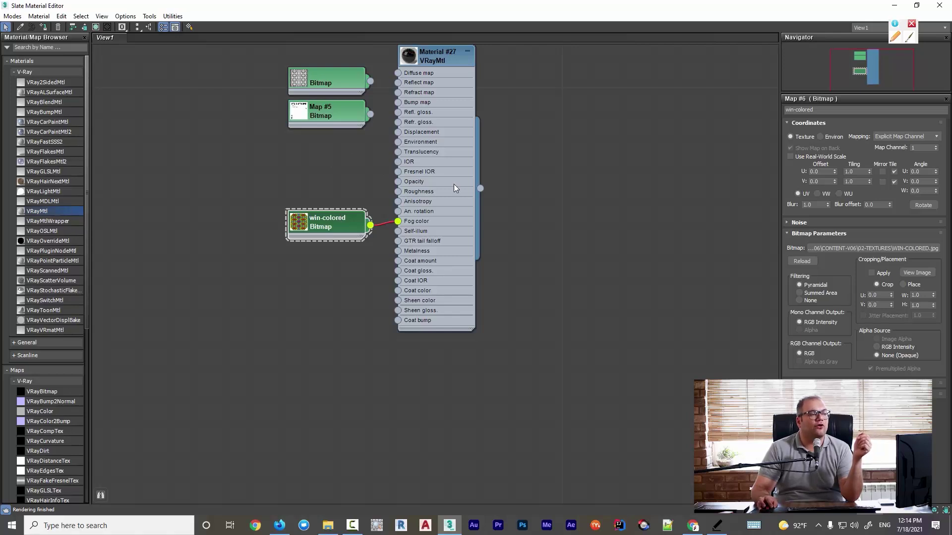
Start an interactive render of the stained-glass panel in the V-Ray Frame Buffer
{"action": "left_click", "coordinate": [917, 5]}
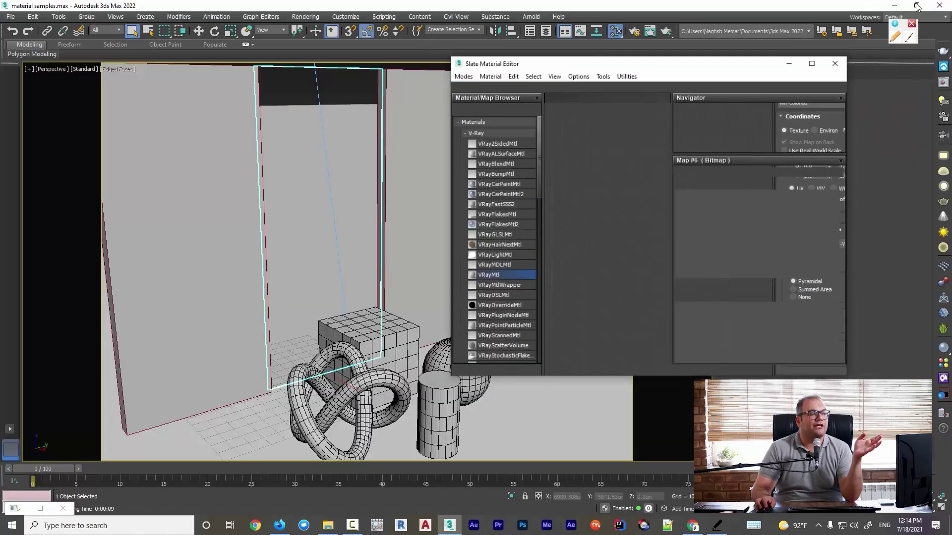
{"action": "left_click", "coordinate": [944, 82]}
{"action": "left_click", "coordinate": [498, 83]}
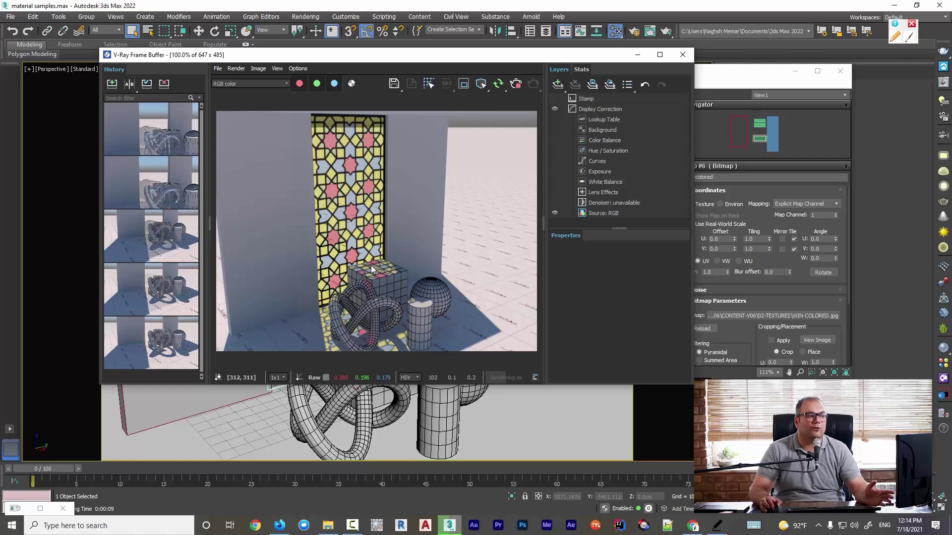
Reframe the perspective view to show all three panels and objects, keeping the glass panel selected, and bring the render back over it
{"action": "left_click_drag", "start_coordinate": [236, 57], "coordinate": [813, 63]}
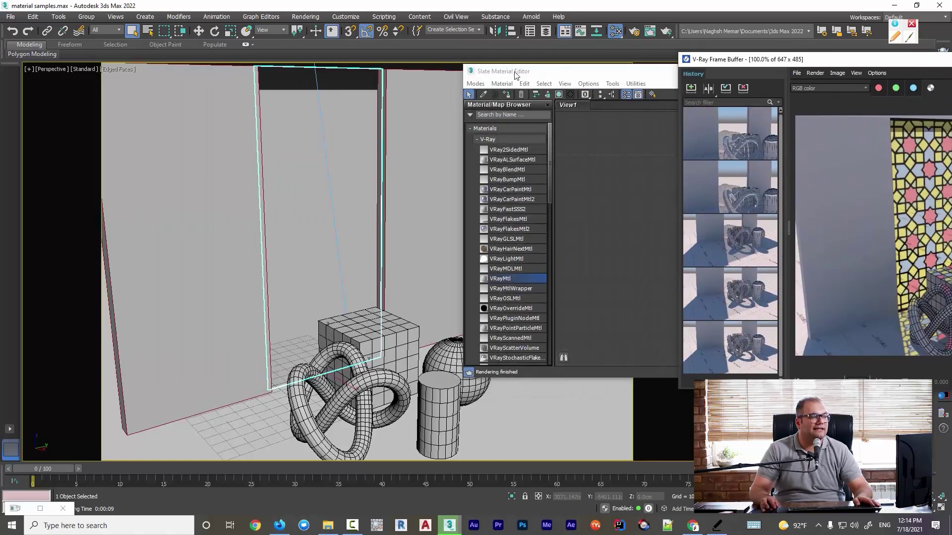
{"action": "left_click_drag", "start_coordinate": [516, 75], "coordinate": [739, 77]}
{"action": "scroll", "coordinate": [393, 274], "scroll_direction": "down", "scroll_amount": 5}
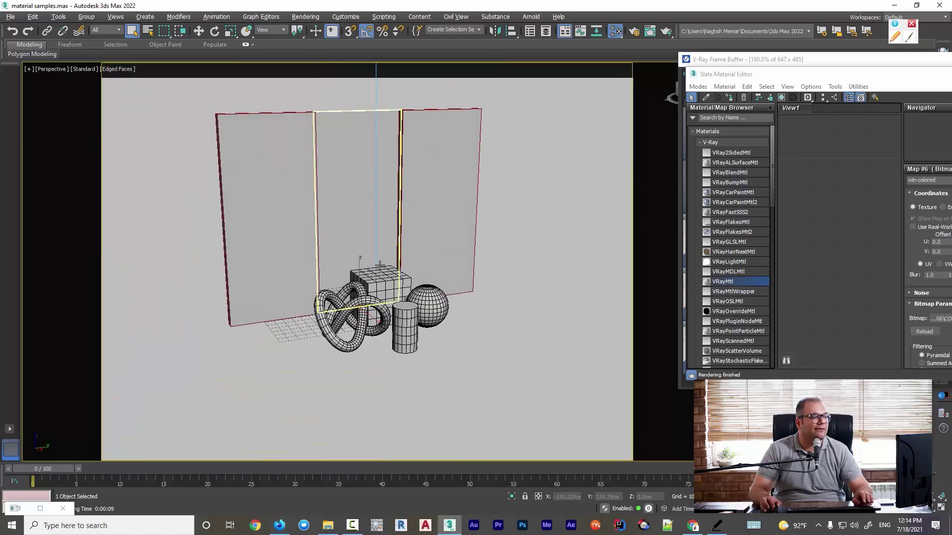
{"action": "left_click", "coordinate": [380, 265]}
{"action": "scroll", "coordinate": [379, 268], "scroll_direction": "up", "scroll_amount": 2}
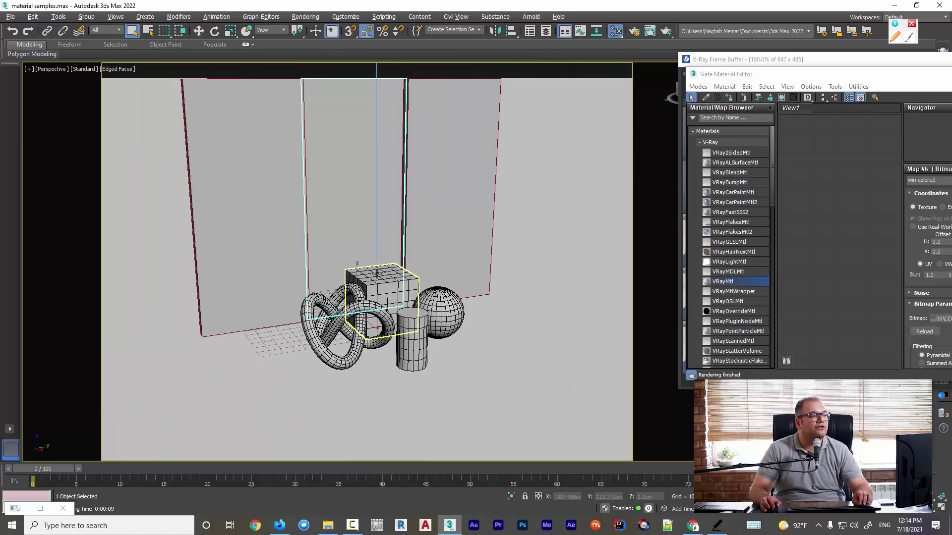
{"action": "key", "text": "ctrl+z"}
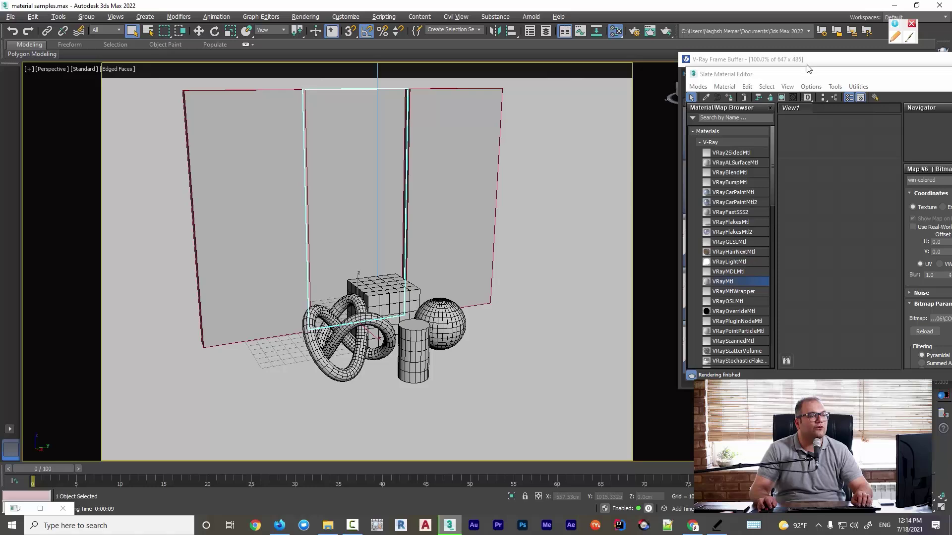
{"action": "left_click_drag", "start_coordinate": [807, 62], "coordinate": [297, 60]}
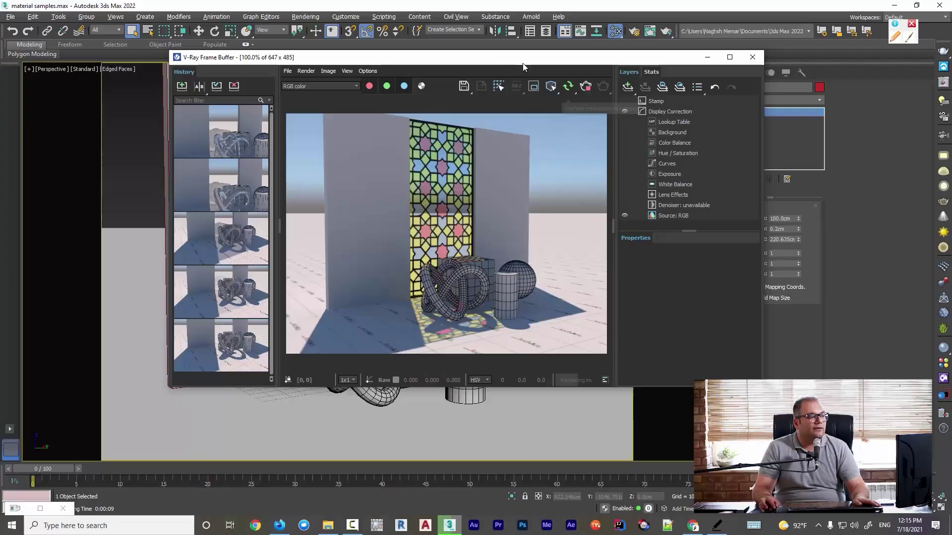
Arrange the Slate Material Editor beside the render and bring the bitmap nodes into its view
{"action": "left_click_drag", "start_coordinate": [523, 66], "coordinate": [806, 58]}
{"action": "key", "text": "m"}
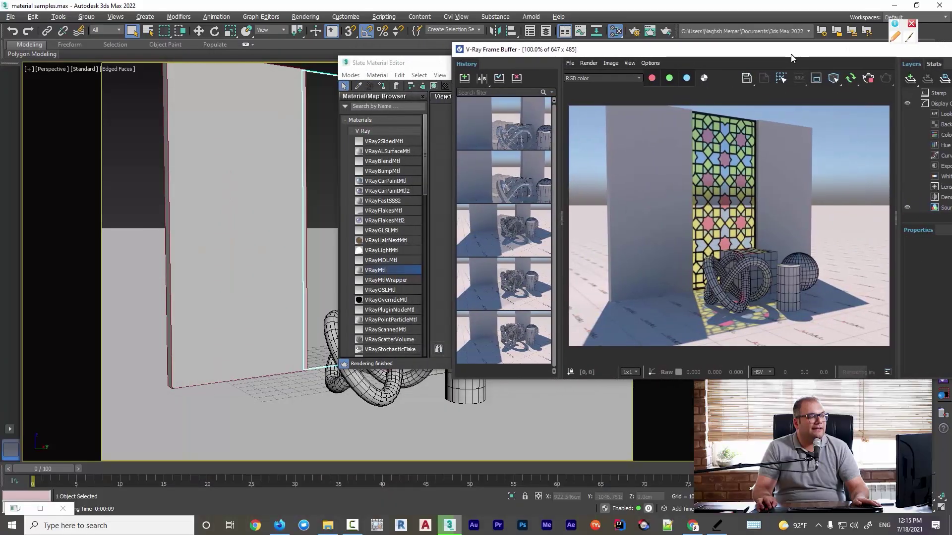
{"action": "left_click_drag", "start_coordinate": [433, 67], "coordinate": [246, 68]}
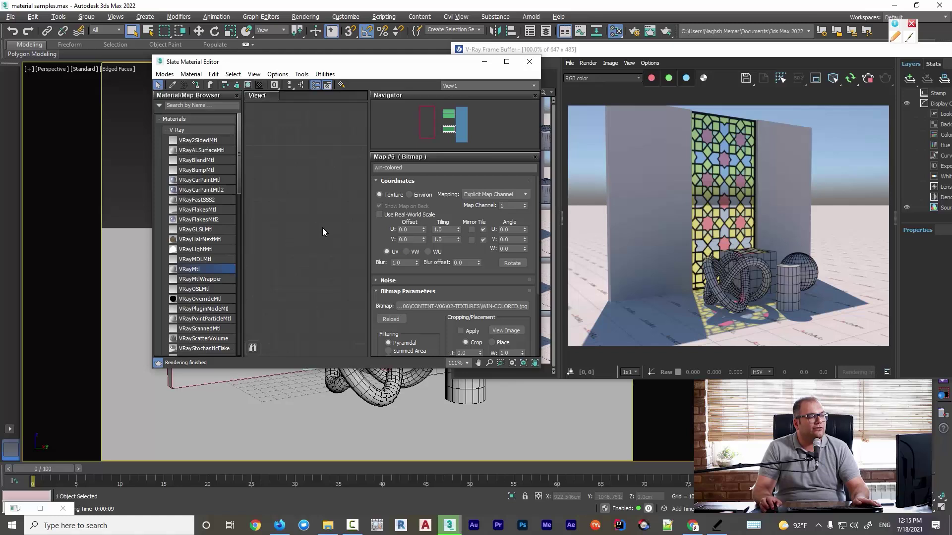
{"action": "left_click_drag", "start_coordinate": [441, 120], "coordinate": [451, 119]}
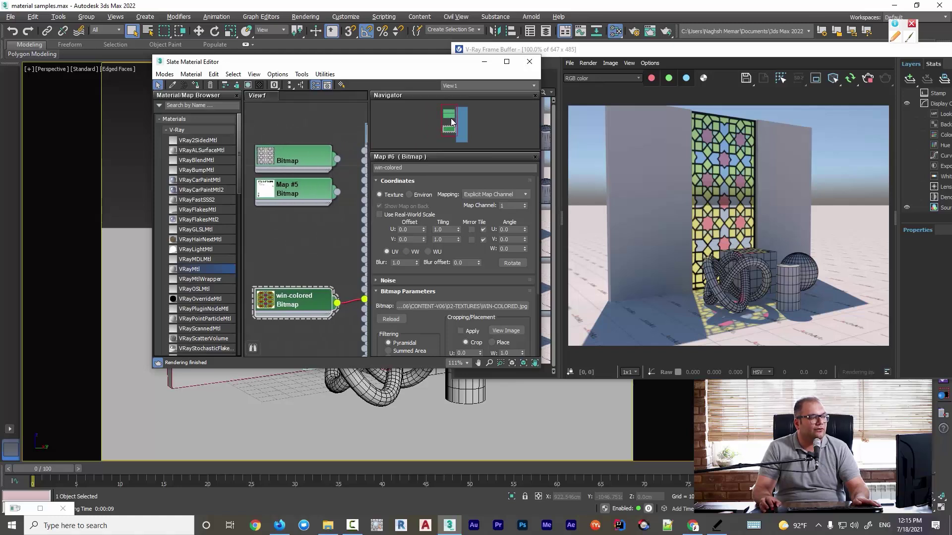
Connect the lattice bitmap to the Refract map slot of the VRayMtl
{"action": "middle_click_drag", "start_coordinate": [293, 157], "coordinate": [262, 158]}
{"action": "scroll", "coordinate": [315, 164], "scroll_direction": "up", "scroll_amount": 1}
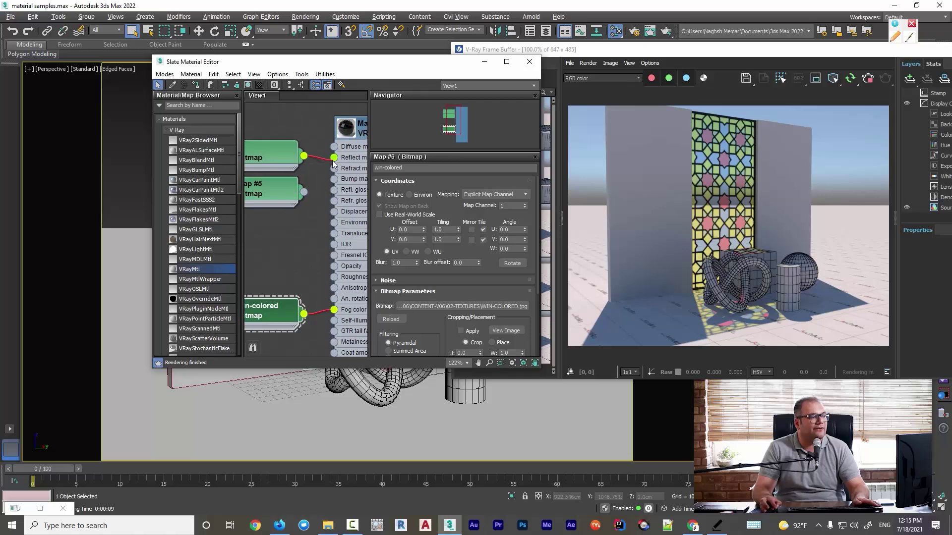
{"action": "left_click_drag", "start_coordinate": [304, 155], "coordinate": [334, 168]}
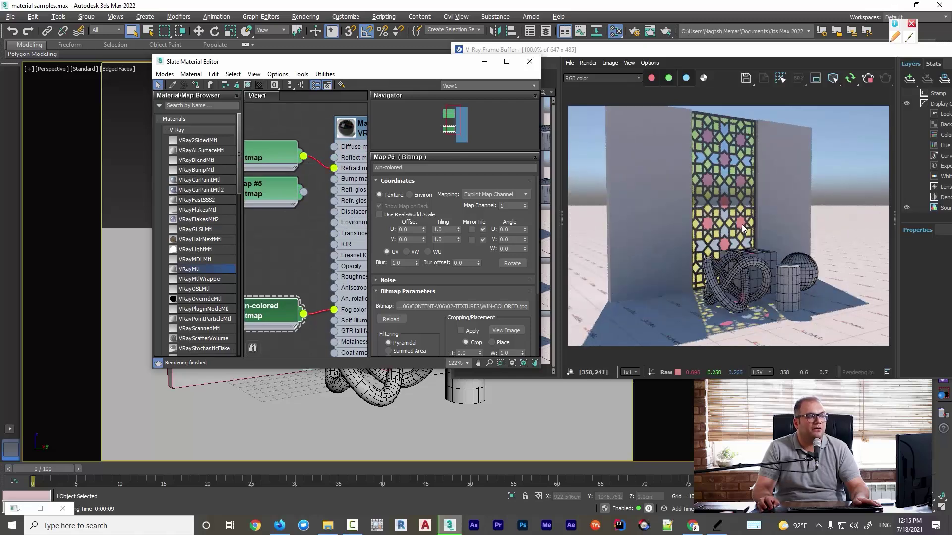
Set the glass material's Diffuse color to pure red (255, 0, 0)
{"action": "left_click", "coordinate": [362, 129]}
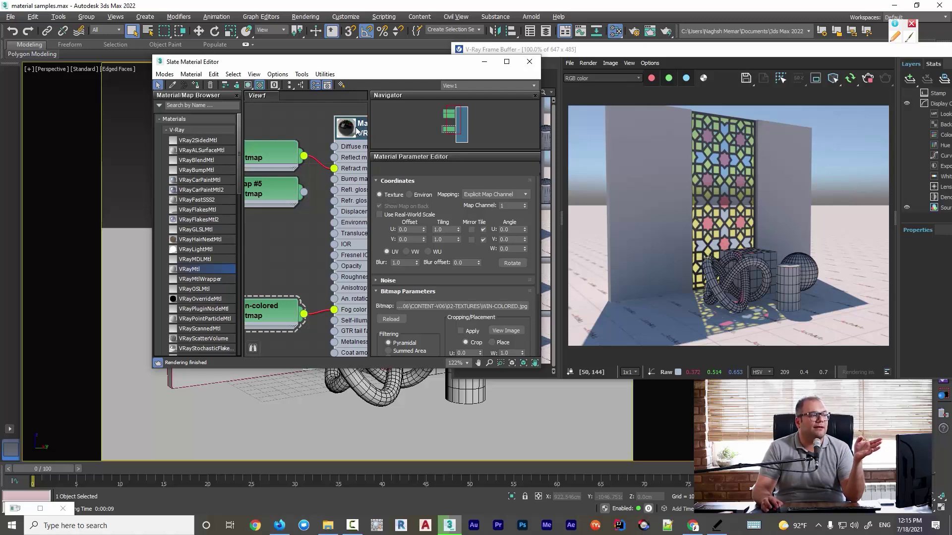
{"action": "double_click", "coordinate": [353, 133]}
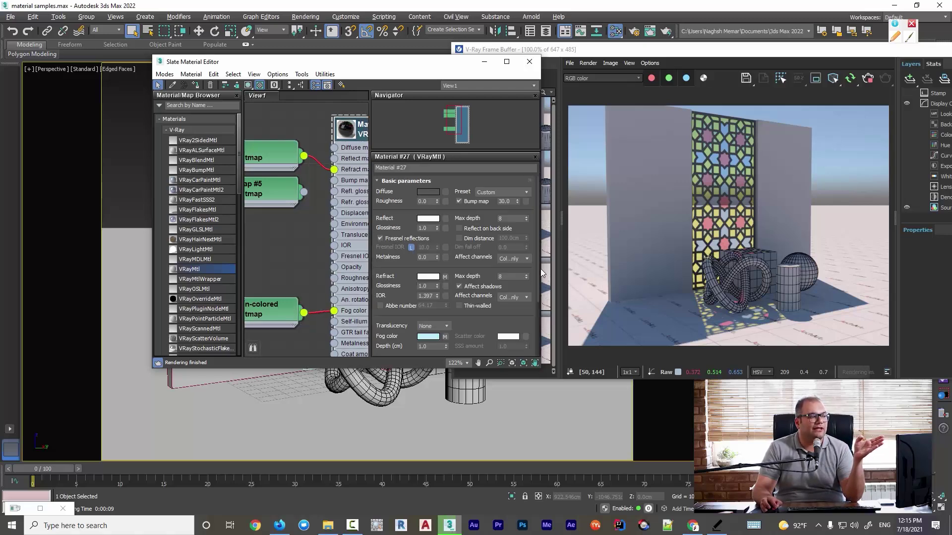
{"action": "left_click", "coordinate": [429, 191]}
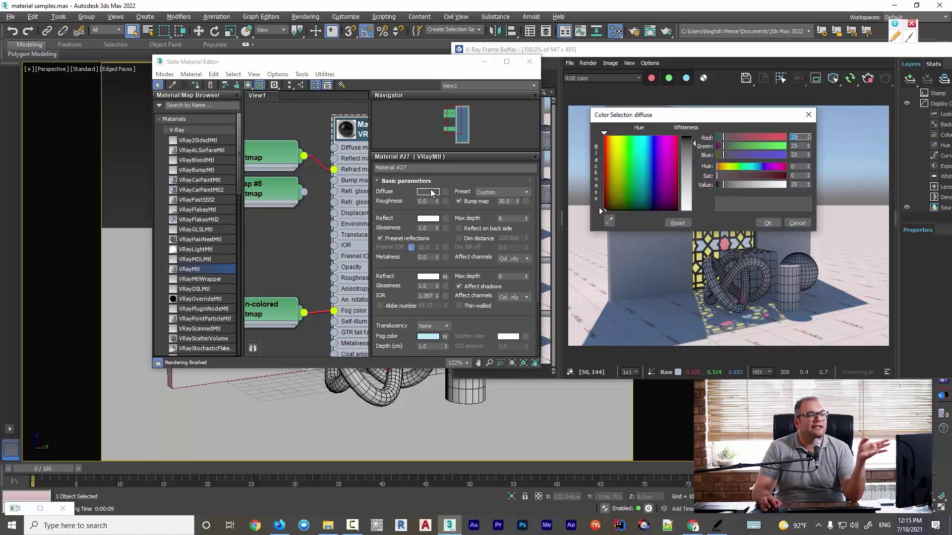
{"action": "left_click", "coordinate": [641, 159]}
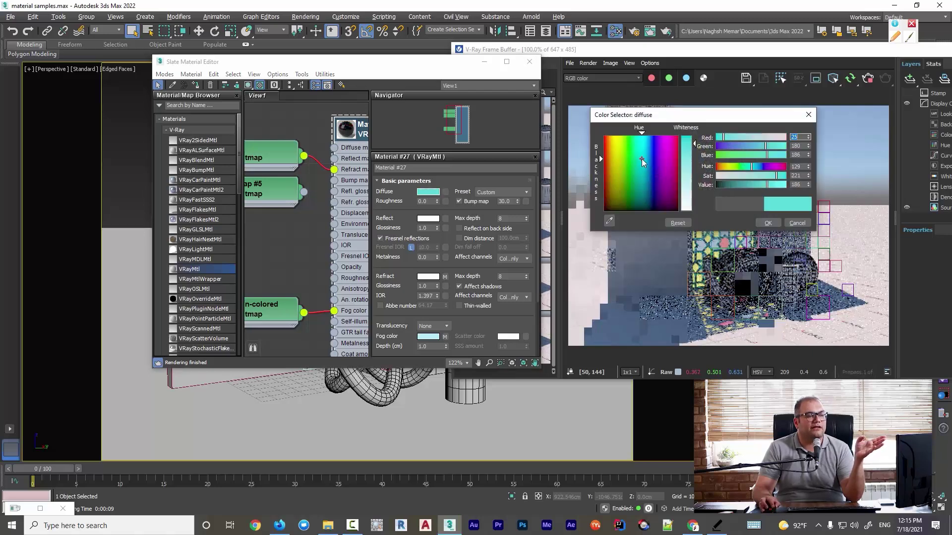
{"action": "left_click_drag", "start_coordinate": [687, 145], "coordinate": [687, 136]}
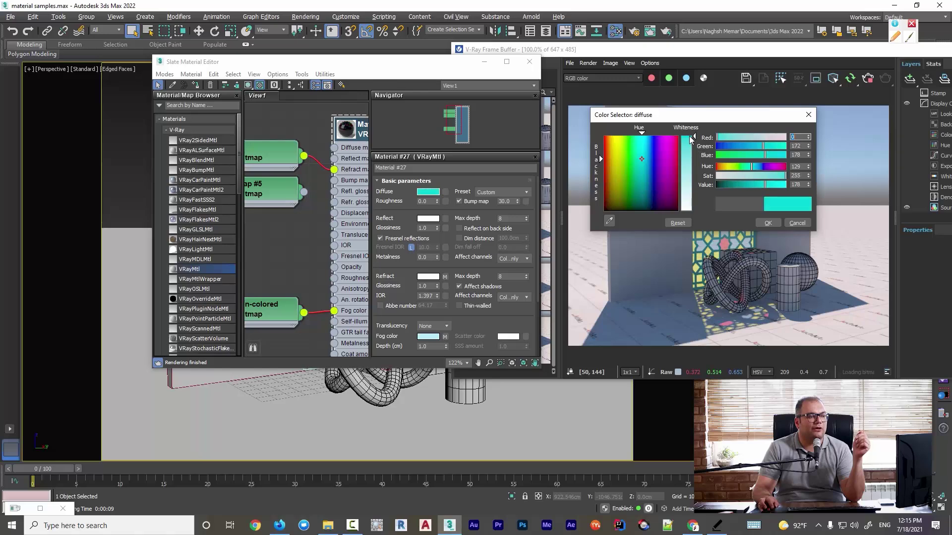
{"action": "left_click", "coordinate": [604, 136]}
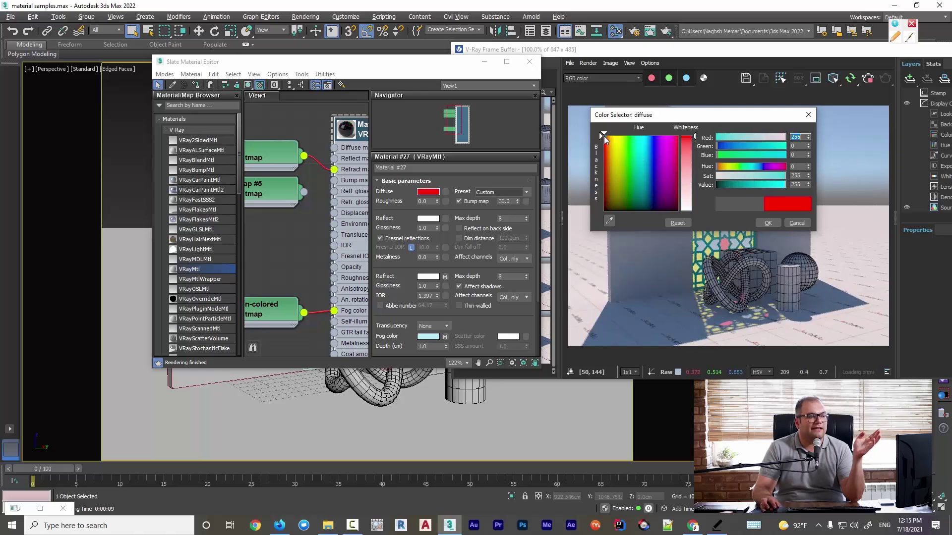
{"action": "left_click", "coordinate": [768, 223]}
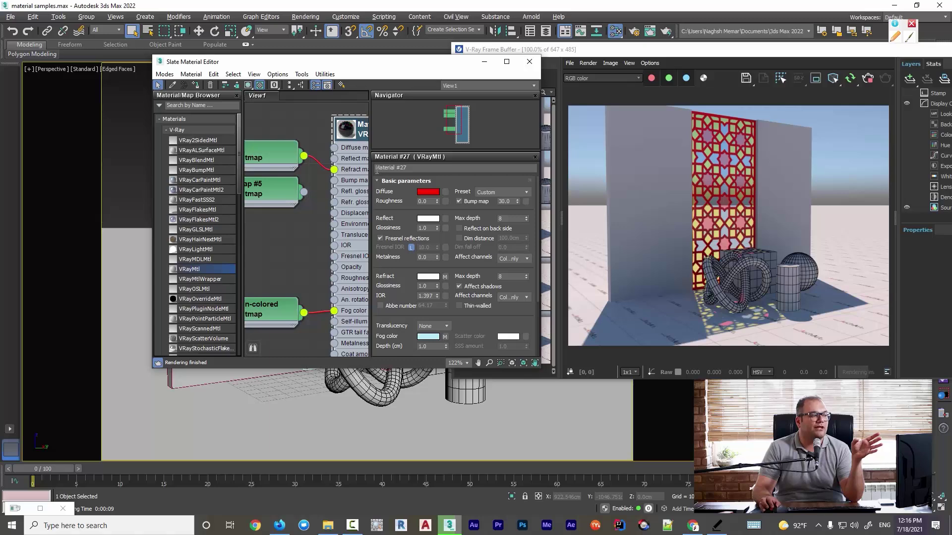
Disconnect the lattice bitmap from the Refract map slot, set the fog Depth to 0.2 cm and inspect the render up close
{"action": "left_click", "coordinate": [317, 164]}
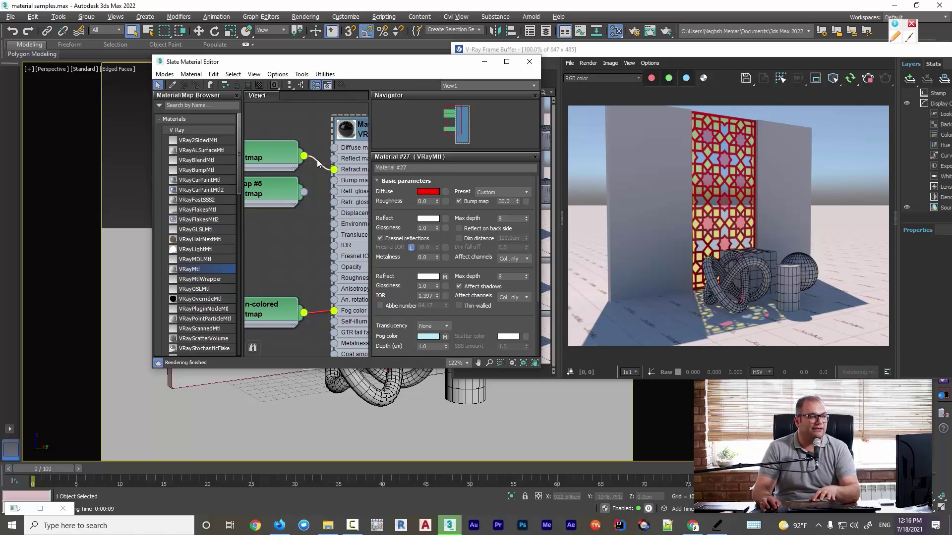
{"action": "key", "text": "Delete"}
{"action": "left_click_drag", "start_coordinate": [391, 284], "coordinate": [396, 261]}
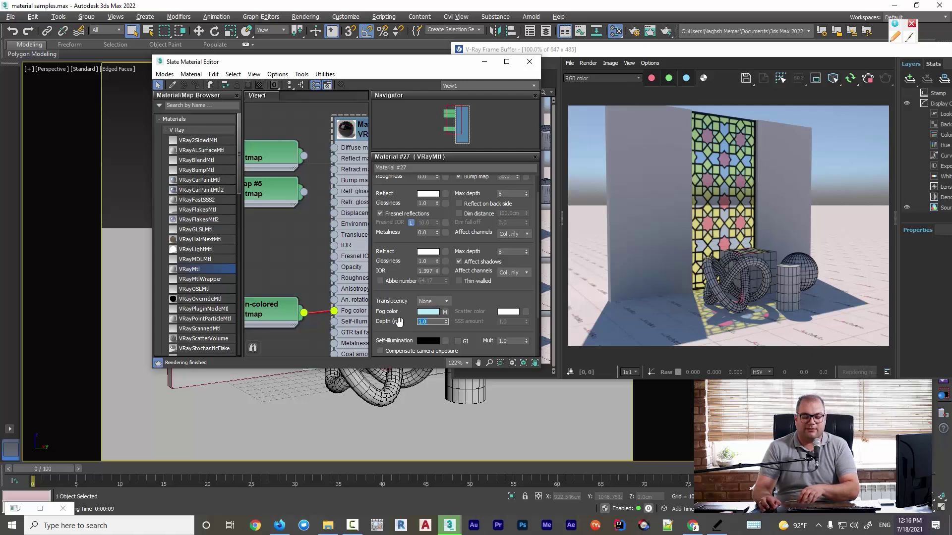
{"action": "type", "text": ".2"}
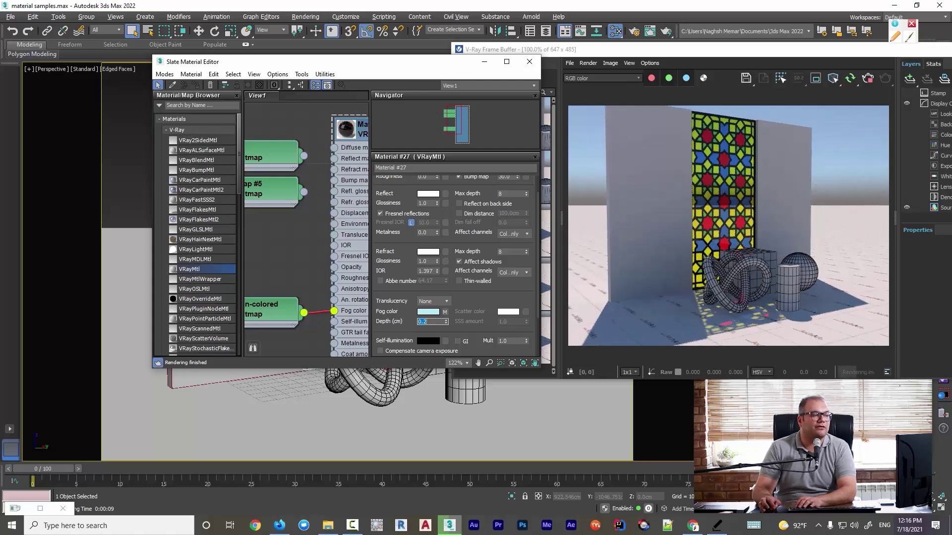
{"action": "scroll", "coordinate": [734, 266], "scroll_direction": "up", "scroll_amount": 2}
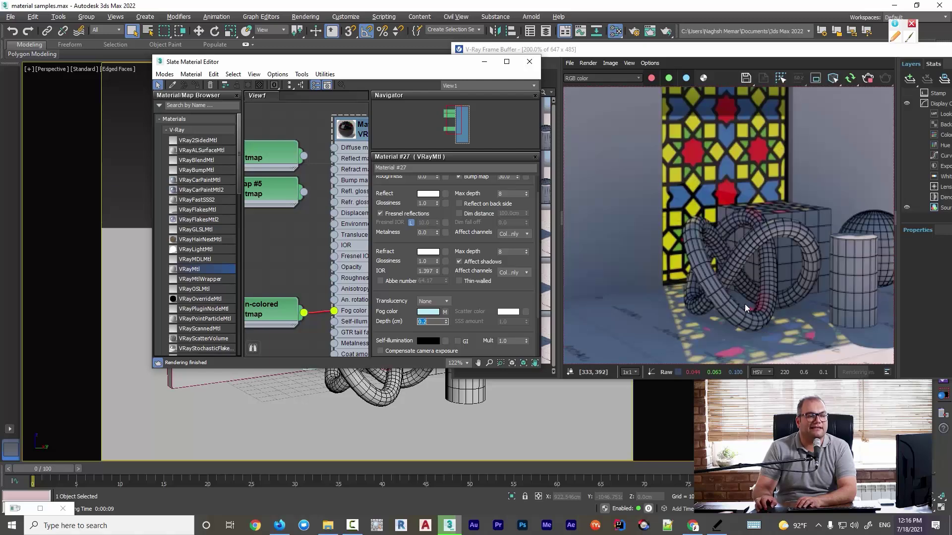
{"action": "mouse_move", "coordinate": [744, 305]}
{"action": "middle_mouse_down"}
{"action": "mouse_move", "coordinate": [730, 278]}
{"action": "mouse_move", "coordinate": [728, 295]}
{"action": "middle_mouse_up"}
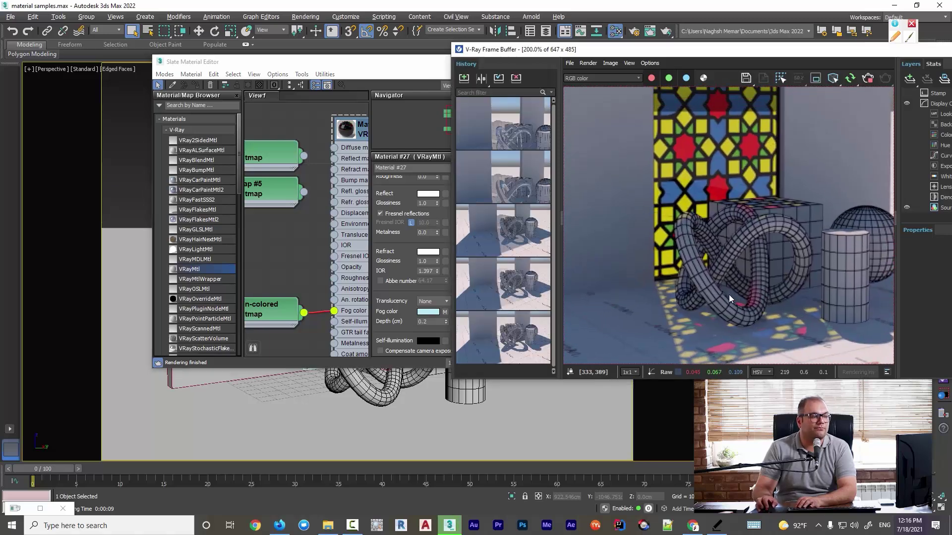
Try fog Depth values of 0.6 cm and 10 cm on the stained glass and compare the whole render
{"action": "left_click", "coordinate": [433, 321]}
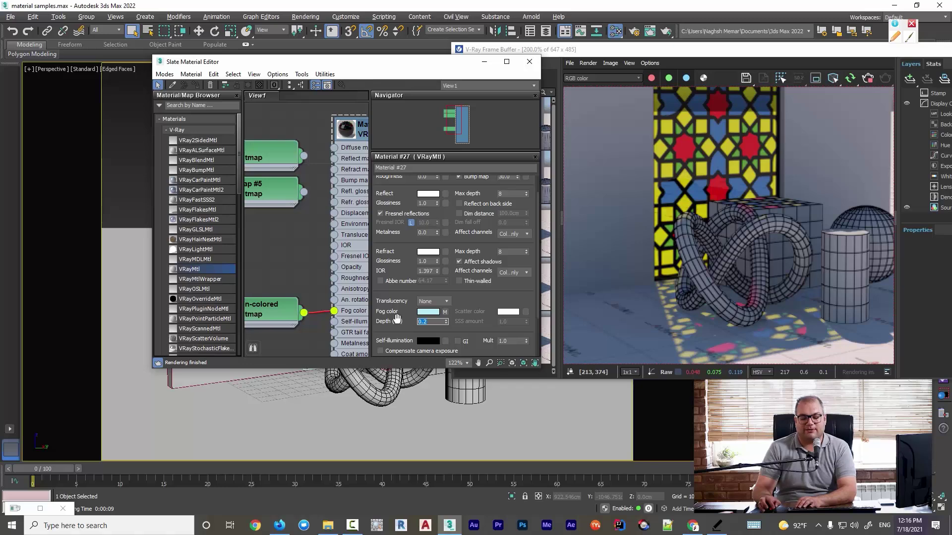
{"action": "type", "text": ".6"}
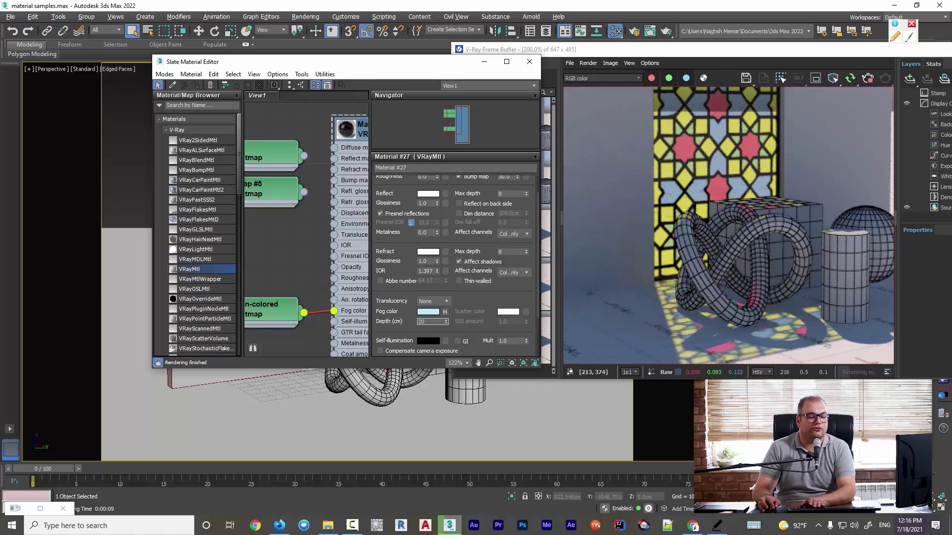
{"action": "key", "text": "BackSpace"}
{"action": "key", "text": "BackSpace"}
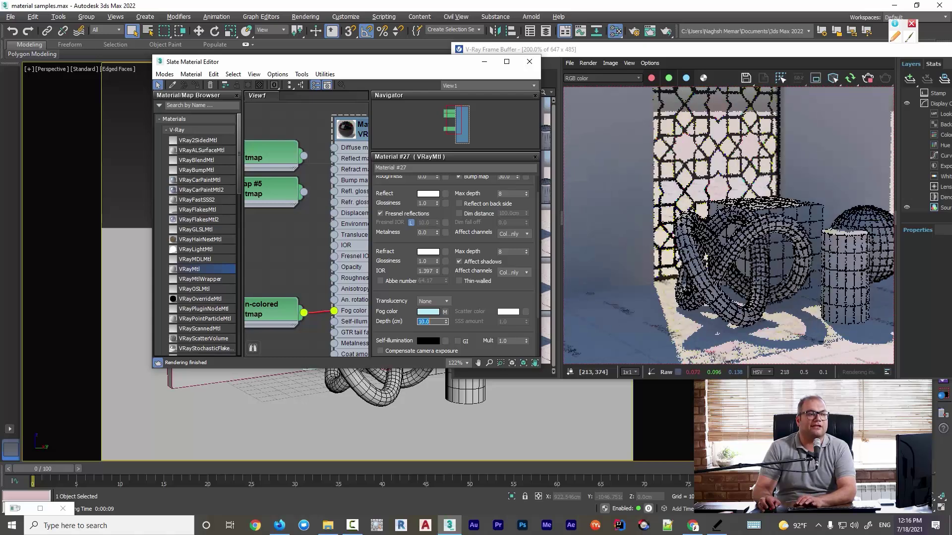
{"action": "left_click", "coordinate": [692, 255]}
{"action": "scroll", "coordinate": [692, 256], "scroll_direction": "down", "scroll_amount": 2}
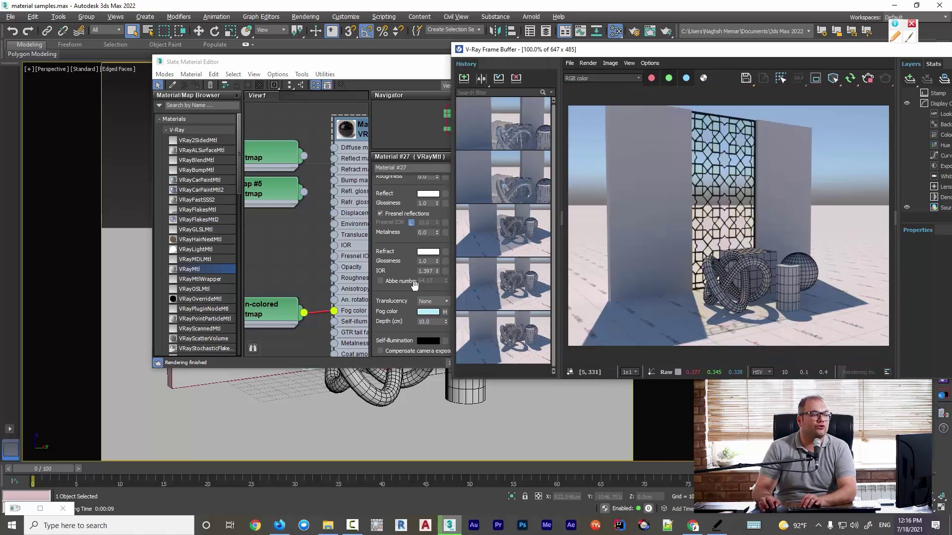
Try a fog Depth of 3 cm, and set it to 0.5 cm for stronger stained-glass colors
{"action": "left_click", "coordinate": [434, 321]}
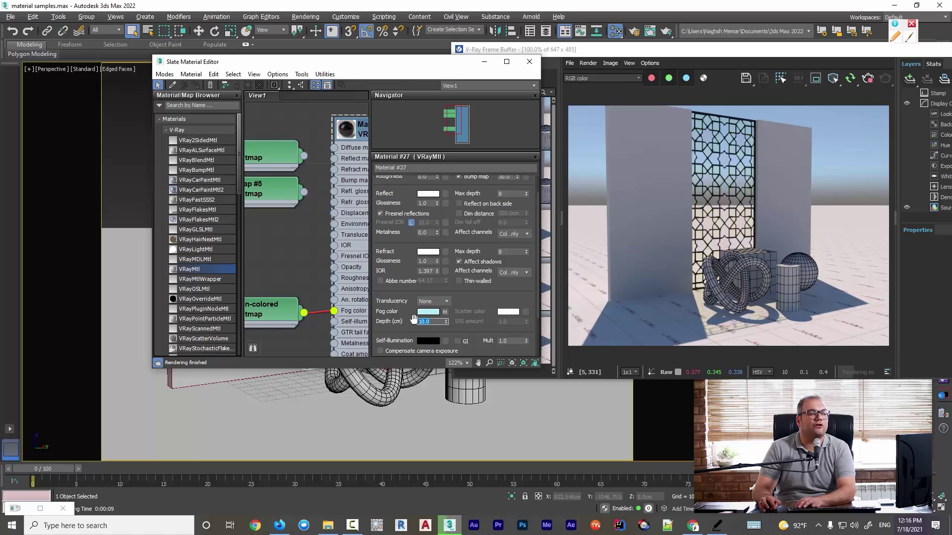
{"action": "type", "text": "3"}
{"action": "key", "text": "Return"}
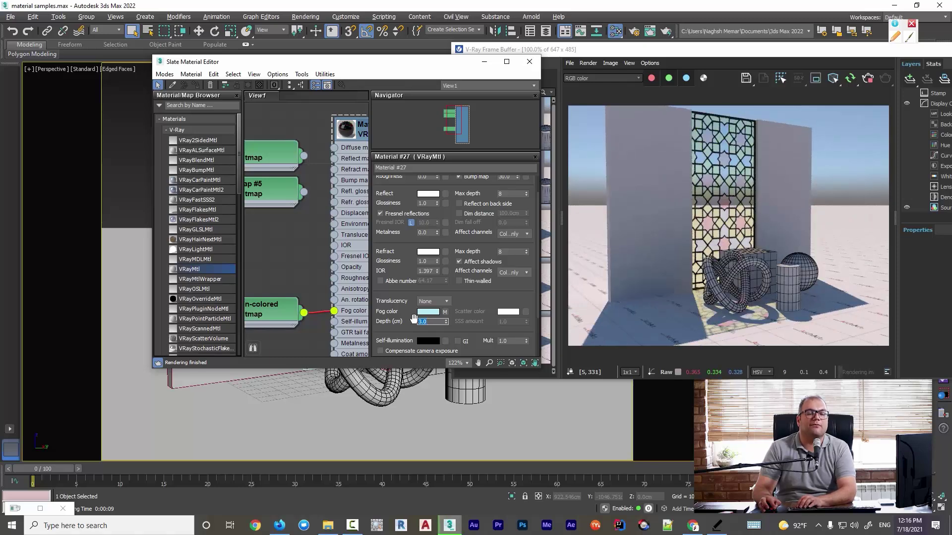
{"action": "type", "text": "0.5"}
{"action": "key", "text": "Return"}
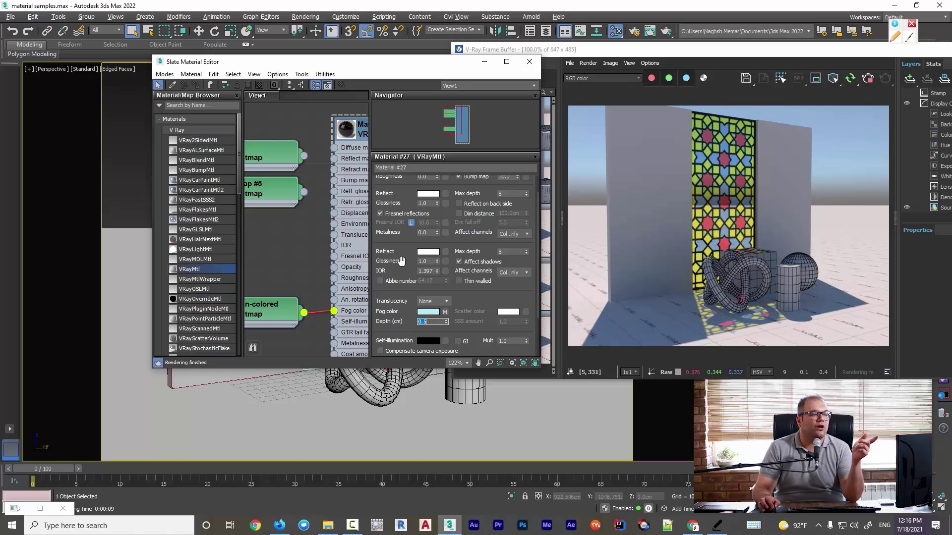
Disconnect the win-colored bitmap from the Fog color slot and preview the HAND PRINT texture from the 02-TEXTURES folder
{"action": "left_click", "coordinate": [317, 313]}
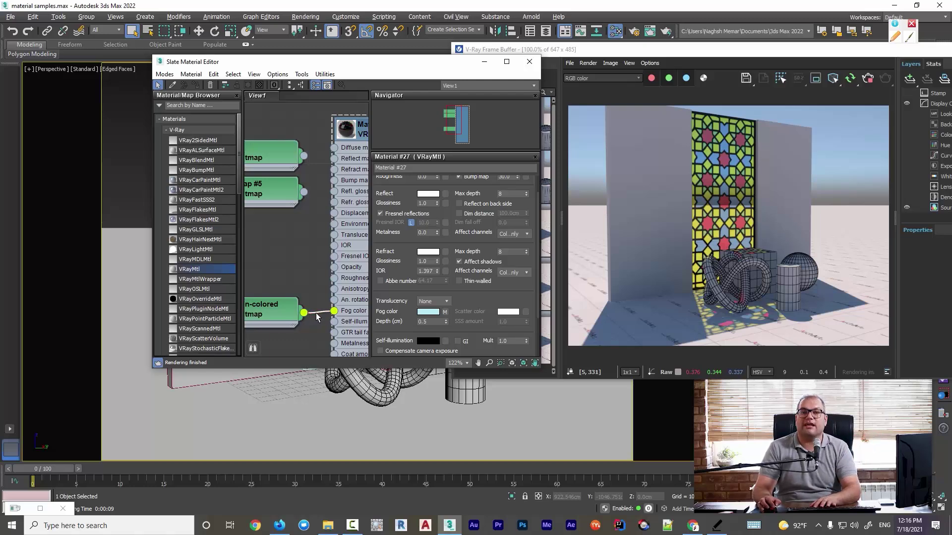
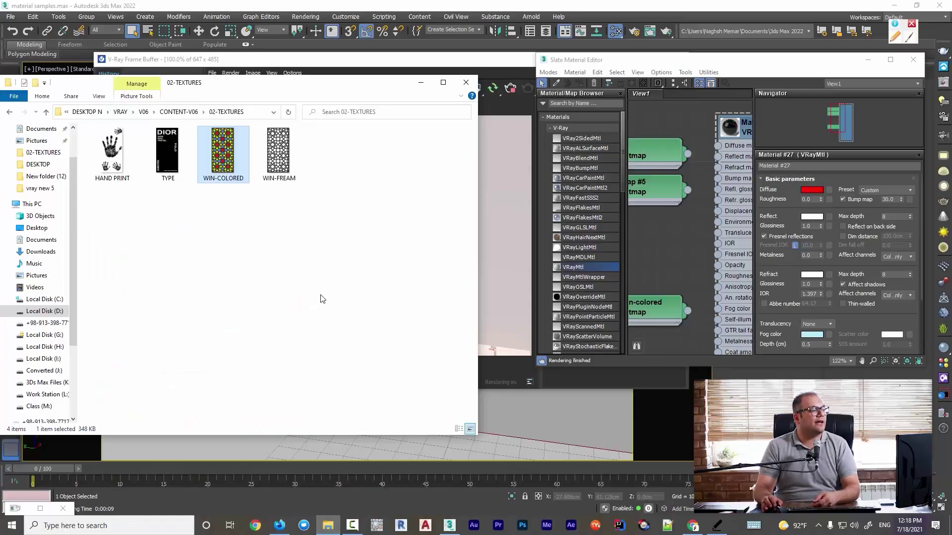
{"action": "left_click", "coordinate": [121, 172]}
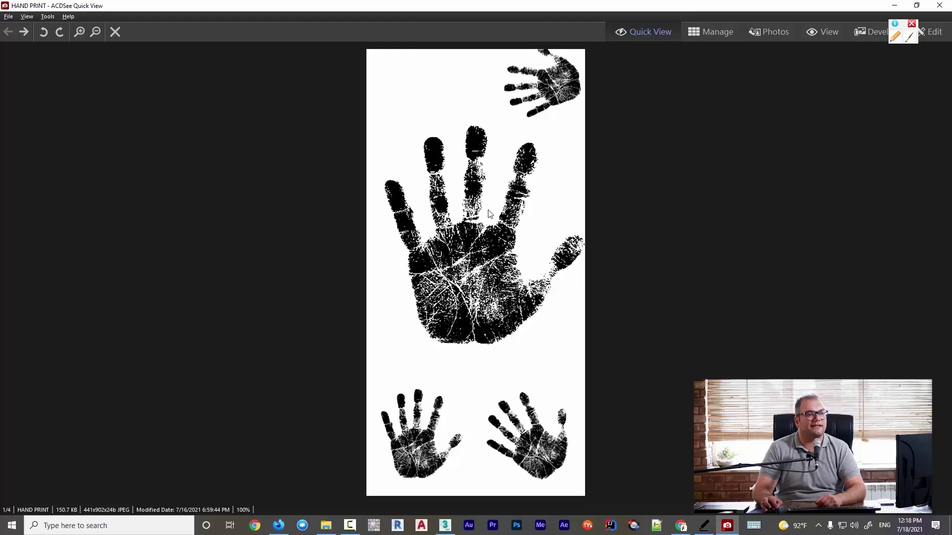
{"action": "left_click", "coordinate": [939, 6]}
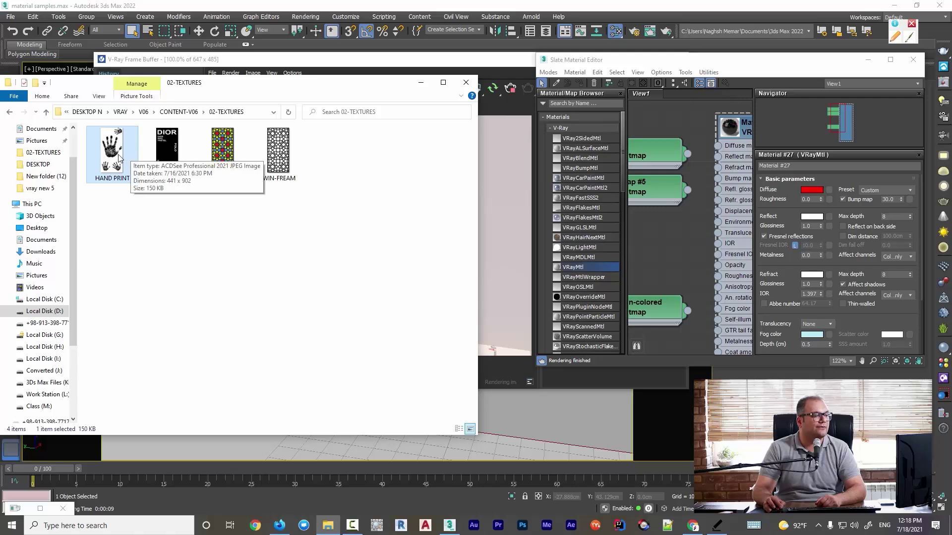
Assign the HAND PRINT texture to the Refract Glossiness slot, place its node below Map #5, and inspect the rendered handprints
{"action": "left_click_drag", "start_coordinate": [119, 156], "coordinate": [832, 285]}
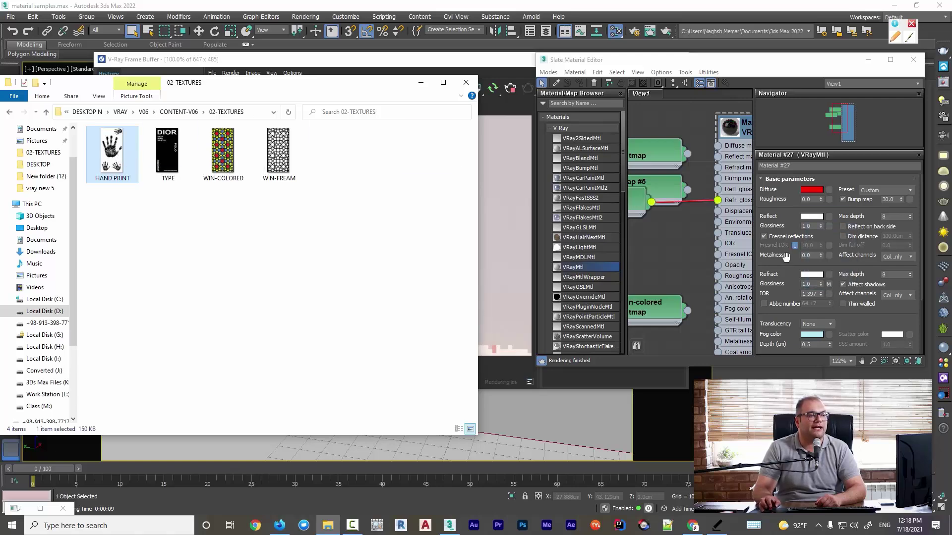
{"action": "middle_click_drag", "start_coordinate": [676, 236], "coordinate": [705, 234]}
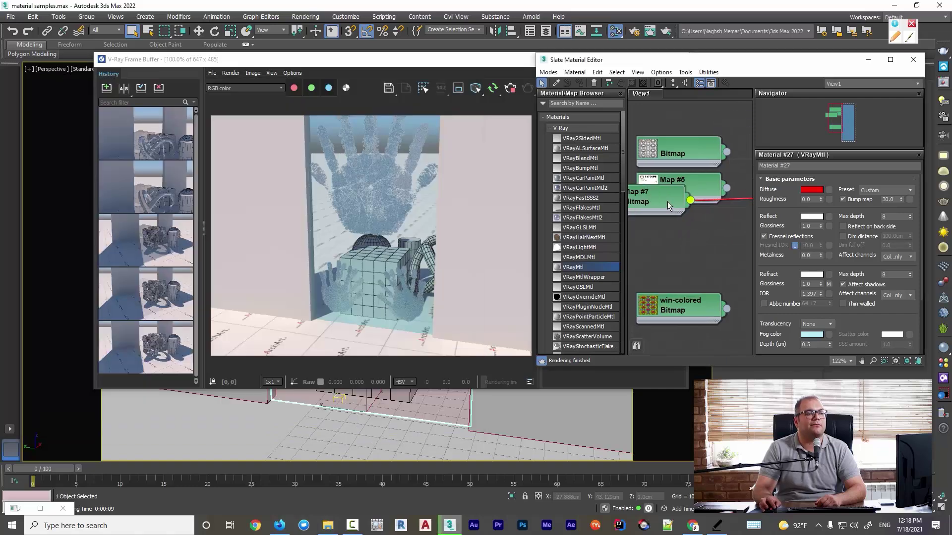
{"action": "left_click_drag", "start_coordinate": [667, 201], "coordinate": [698, 232]}
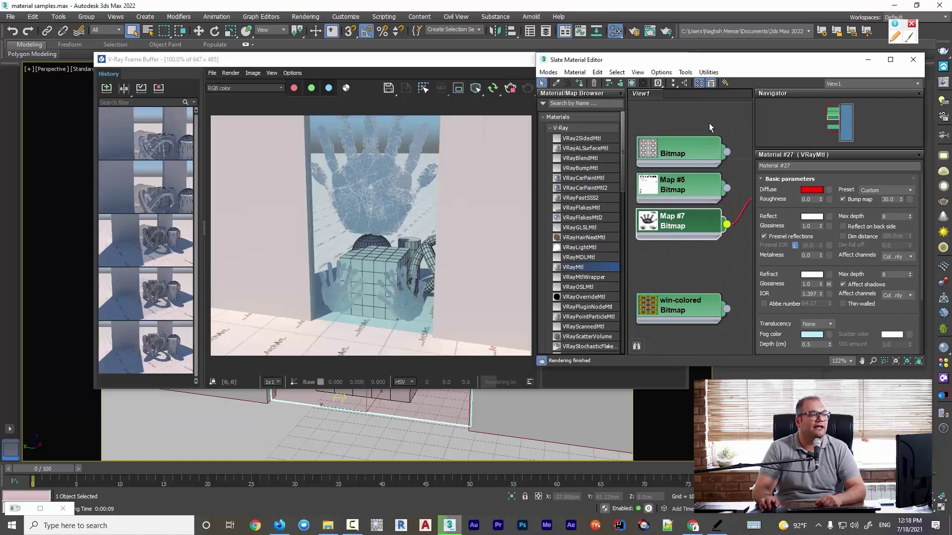
{"action": "middle_click_drag", "start_coordinate": [709, 128], "coordinate": [688, 157]}
{"action": "left_click", "coordinate": [427, 217]}
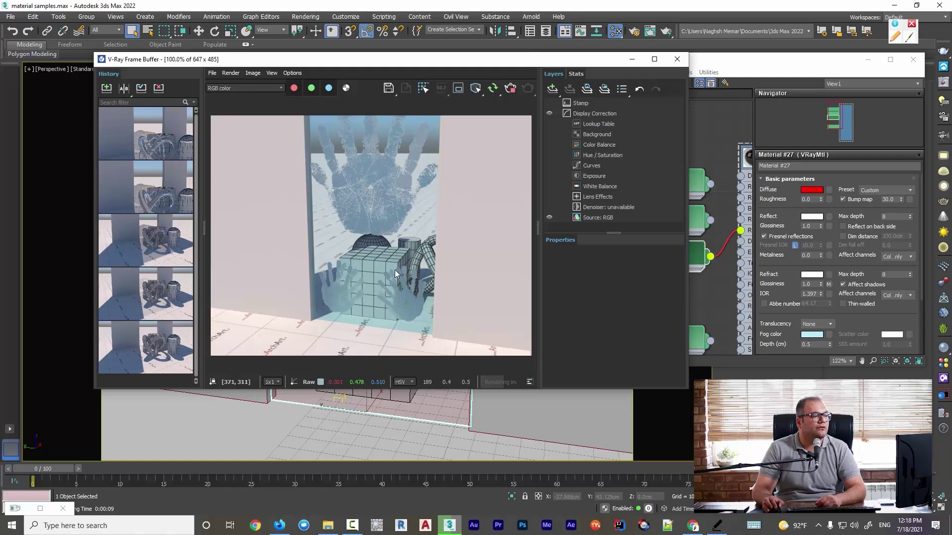
{"action": "scroll", "coordinate": [384, 222], "scroll_direction": "down", "scroll_amount": 1}
{"action": "scroll", "coordinate": [385, 221], "scroll_direction": "up", "scroll_amount": 1}
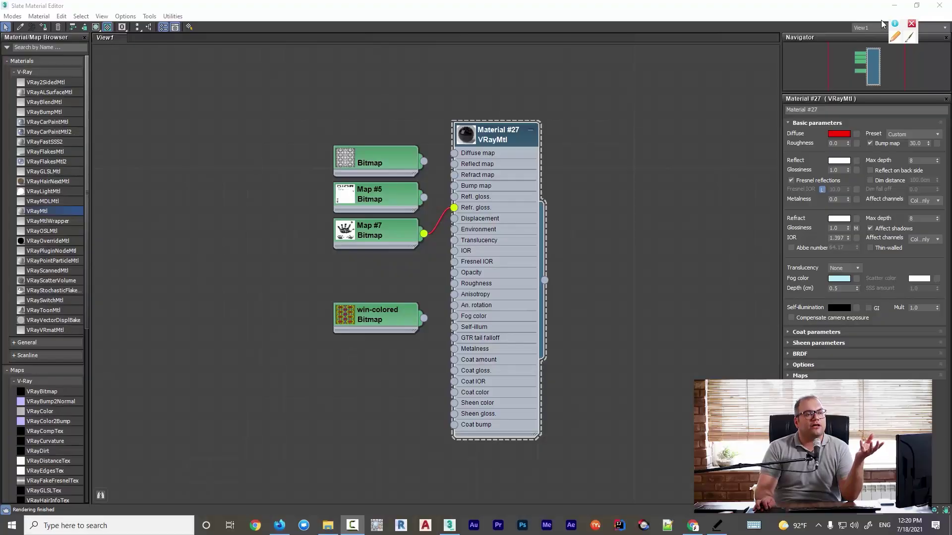
Open a preview window for the hand print bitmap and show the bitmap's parameters
{"action": "left_click", "coordinate": [916, 6]}
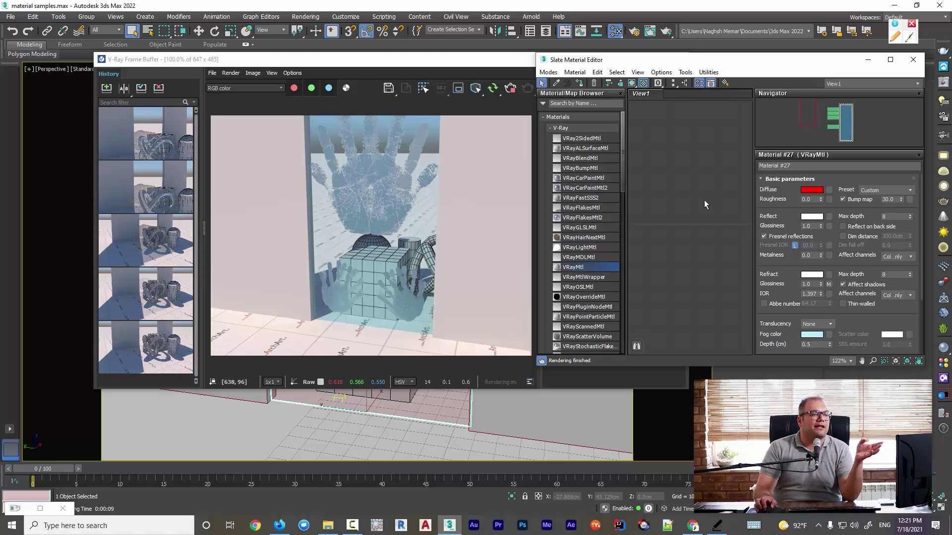
{"action": "left_click", "coordinate": [833, 122]}
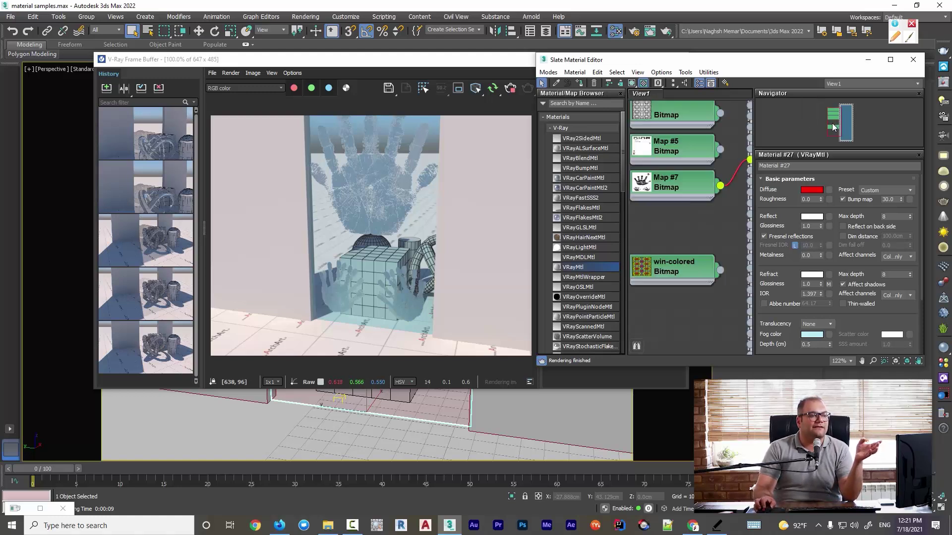
{"action": "right_click", "coordinate": [675, 183]}
{"action": "left_click", "coordinate": [694, 216]}
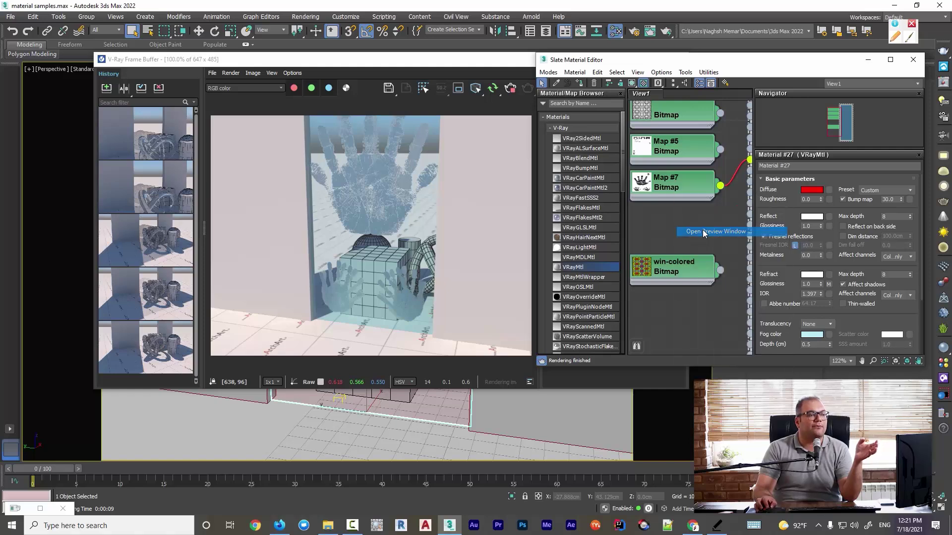
{"action": "double_click", "coordinate": [688, 184]}
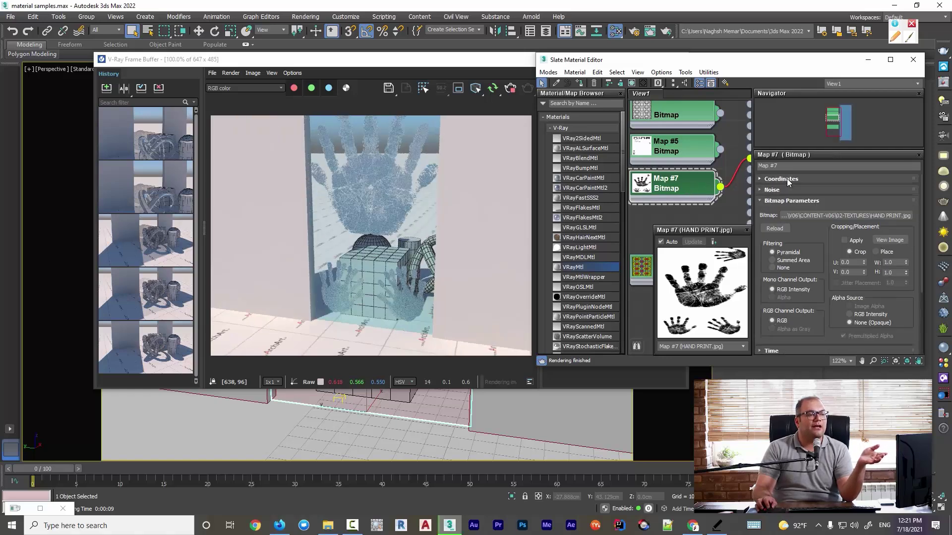
Invert the hand print bitmap in its Output settings
{"action": "left_click", "coordinate": [771, 201]}
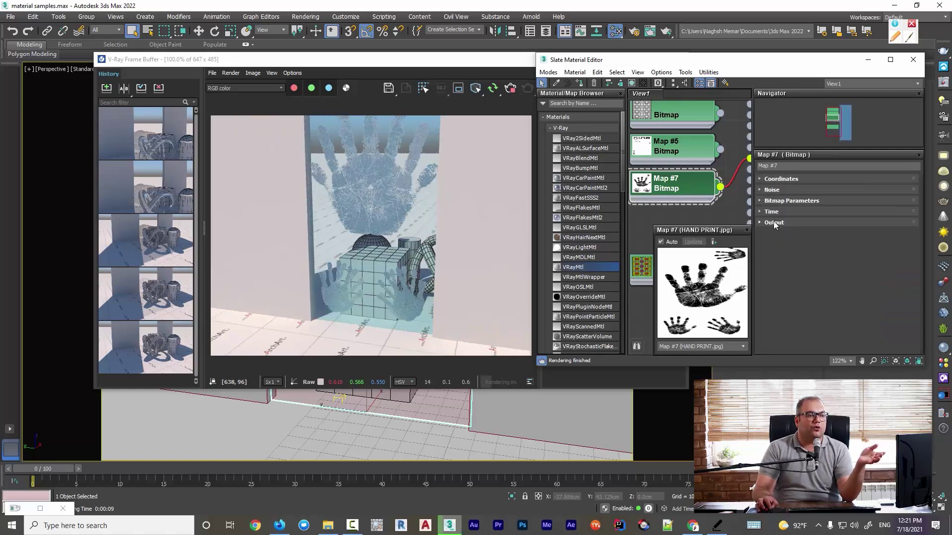
{"action": "left_click", "coordinate": [773, 222]}
{"action": "scroll", "coordinate": [817, 182], "scroll_direction": "up", "scroll_amount": 2}
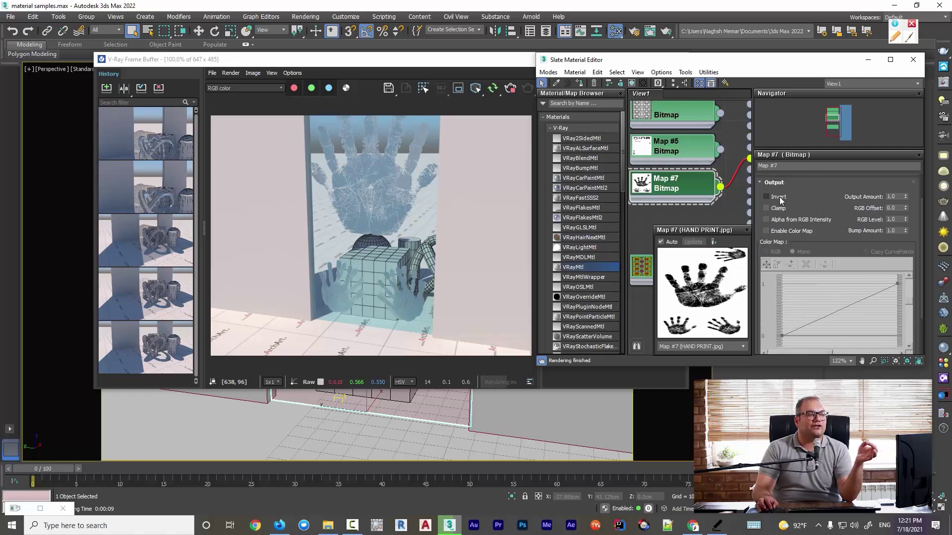
{"action": "left_click", "coordinate": [778, 198]}
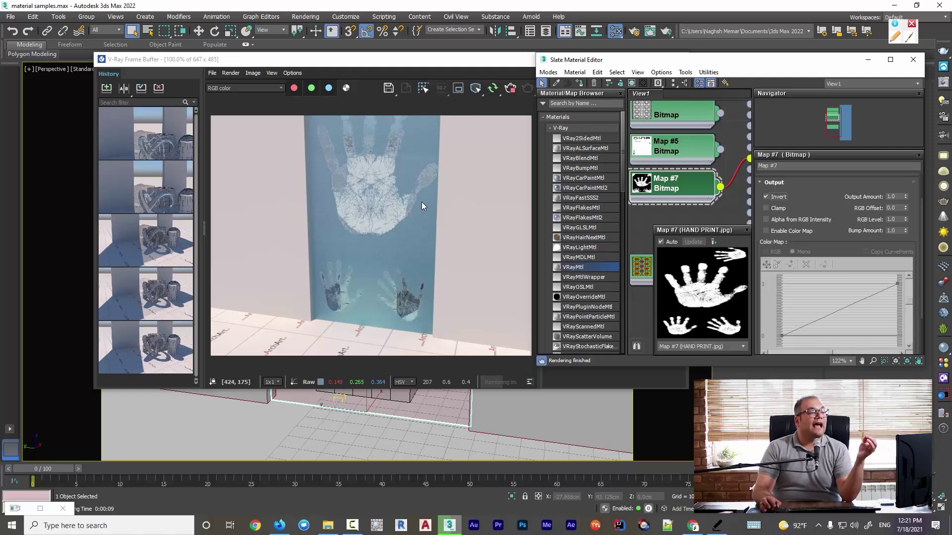
Orbit the Perspective view to face the glass panel more directly and re-render the inverted handprints
{"action": "left_click_drag", "start_coordinate": [410, 59], "coordinate": [932, 98]}
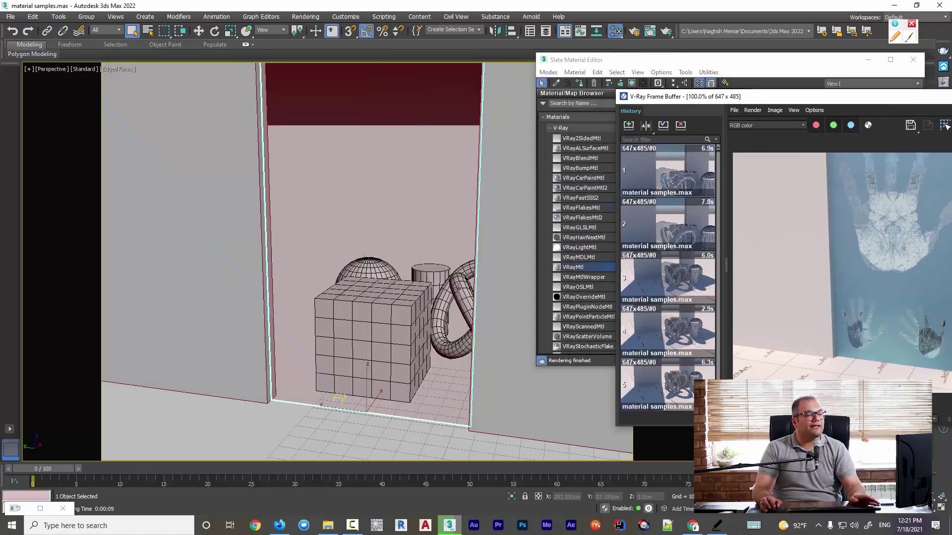
{"action": "middle_click_drag", "start_coordinate": [434, 278], "coordinate": [399, 280], "text": "alt"}
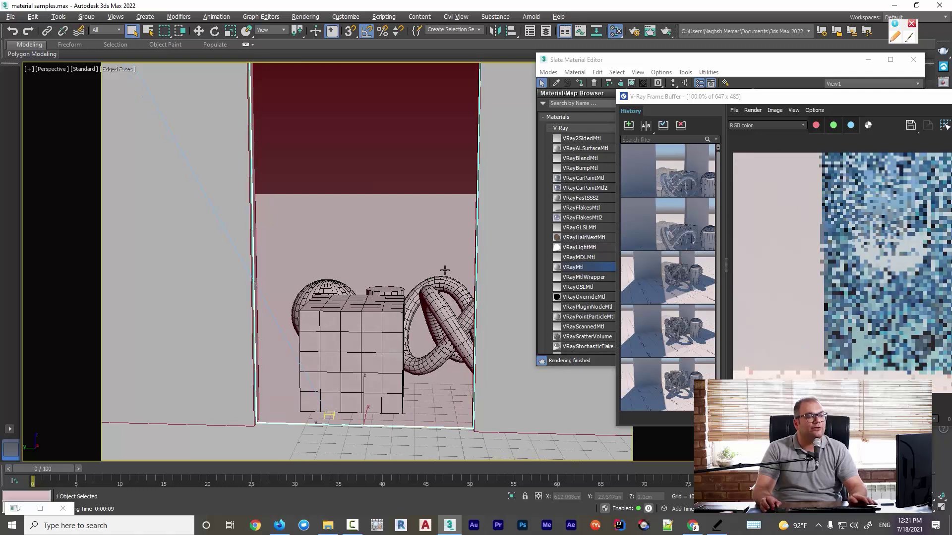
{"action": "left_click_drag", "start_coordinate": [863, 104], "coordinate": [279, 45]}
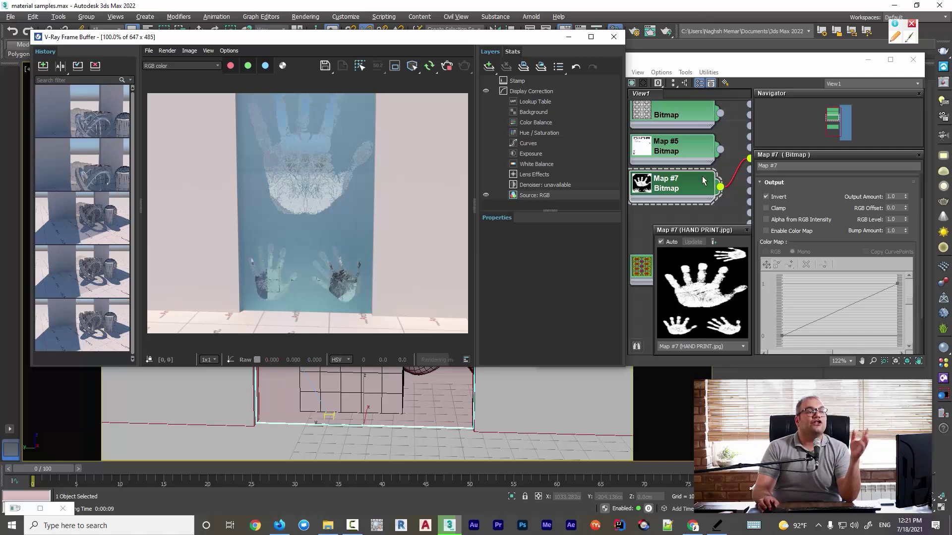
Show Material #27's parameters and examine the map amounts in its Maps list, including the Refract Glossiness entry
{"action": "left_click", "coordinate": [725, 143]}
{"action": "scroll", "coordinate": [722, 153], "scroll_direction": "down", "scroll_amount": 3}
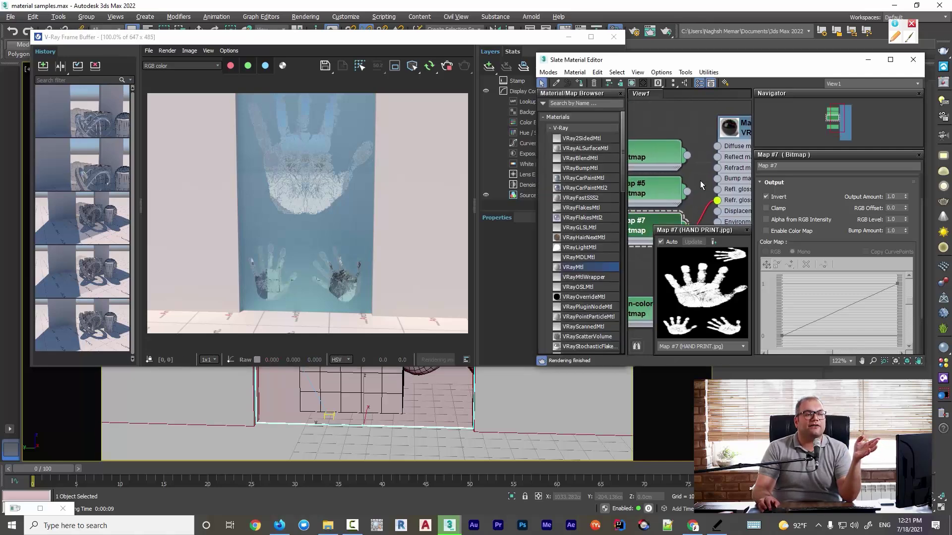
{"action": "scroll", "coordinate": [706, 149], "scroll_direction": "up", "scroll_amount": 2}
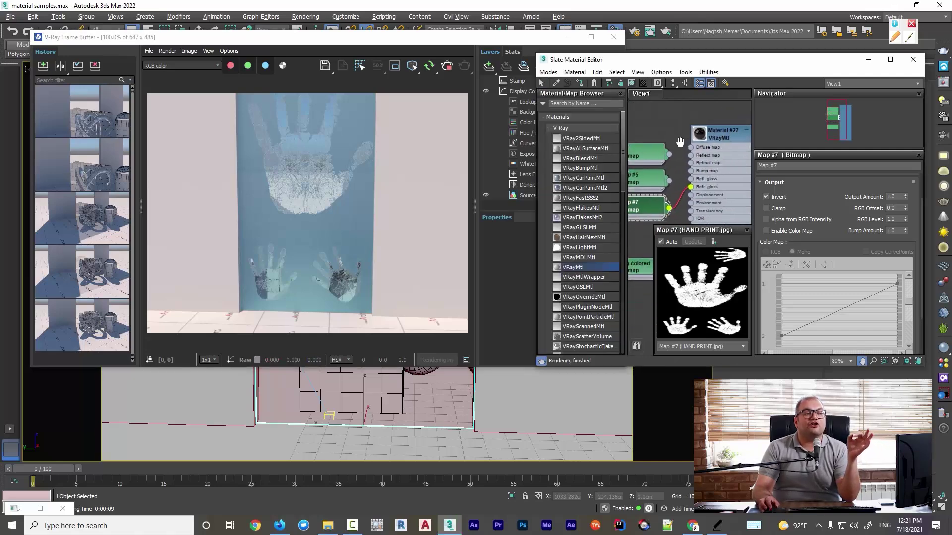
{"action": "left_click", "coordinate": [712, 139]}
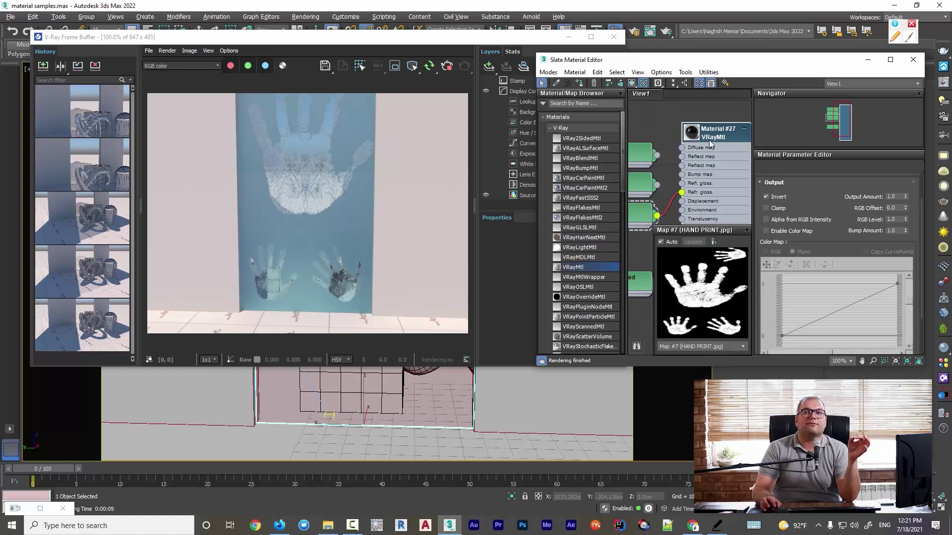
{"action": "double_click", "coordinate": [711, 143]}
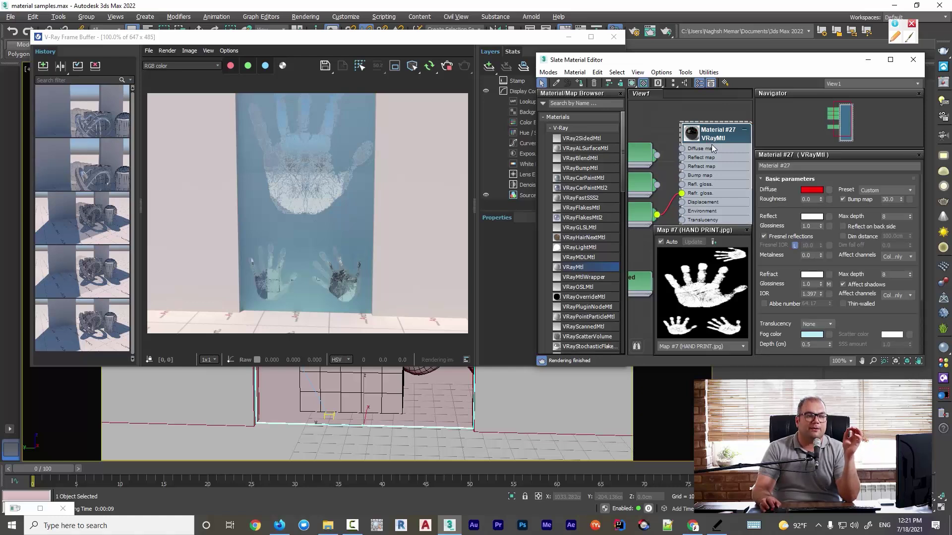
{"action": "left_click", "coordinate": [803, 179]}
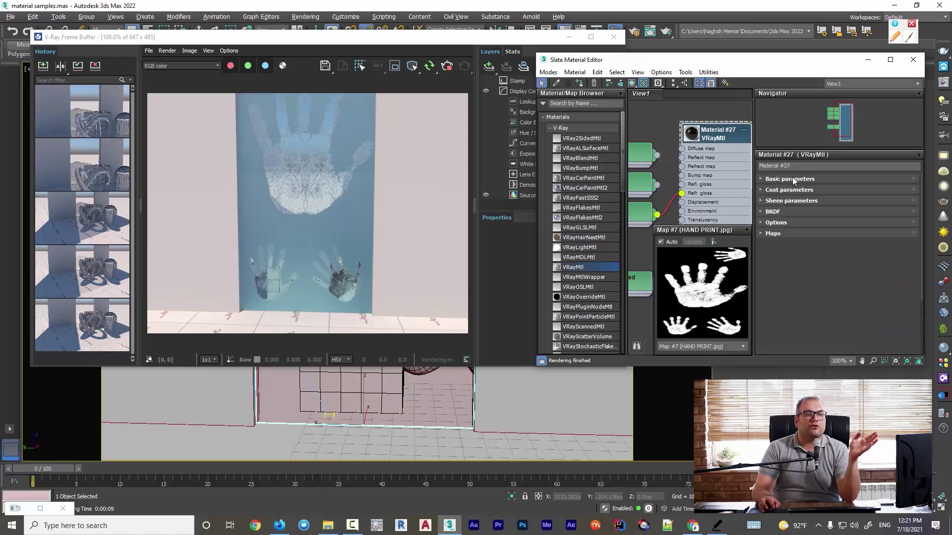
{"action": "left_click", "coordinate": [778, 234]}
{"action": "left_click_drag", "start_coordinate": [776, 196], "coordinate": [777, 231]}
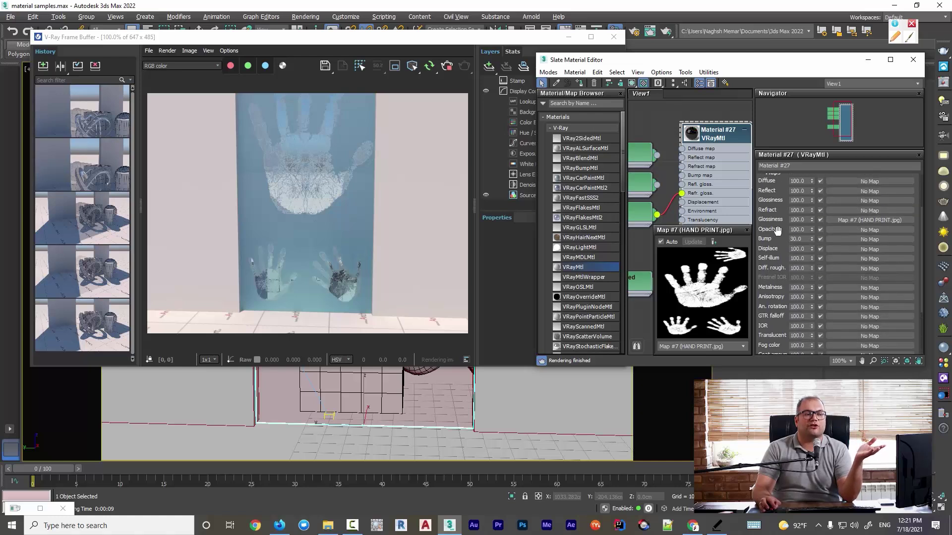
{"action": "scroll", "coordinate": [789, 211], "scroll_direction": "up", "scroll_amount": 2}
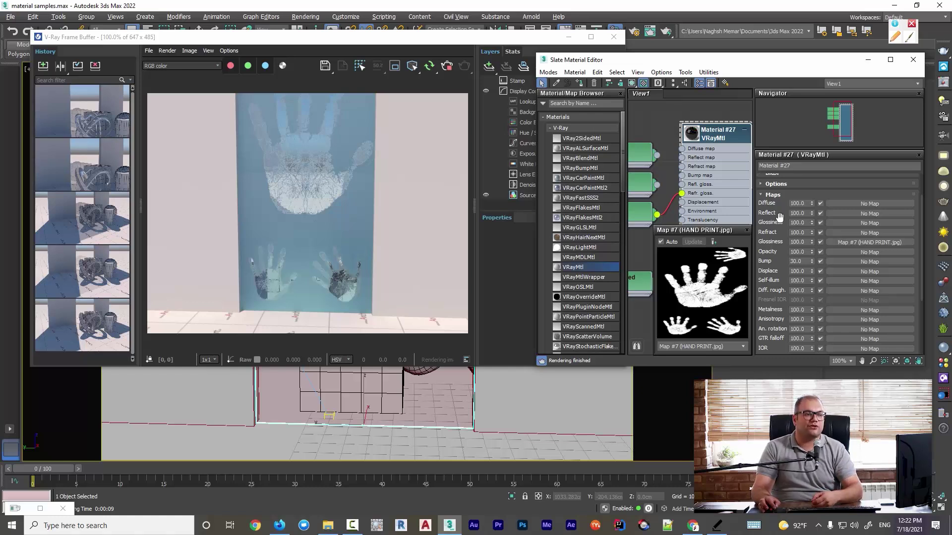
{"action": "scroll", "coordinate": [777, 216], "scroll_direction": "up", "scroll_amount": 2}
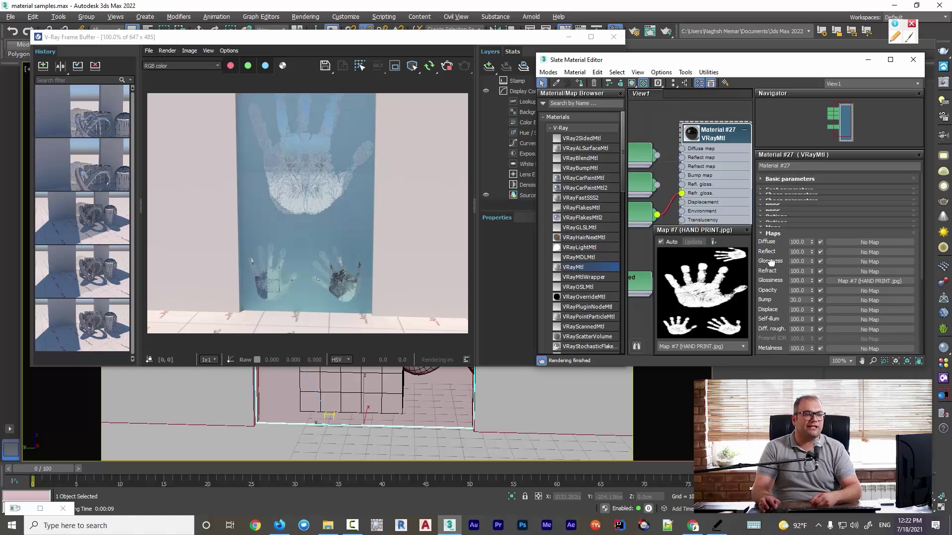
Try a Refract Glossiness value of 0.5 with the hand print map connected, and set it back to 1.0
{"action": "left_click", "coordinate": [776, 179]}
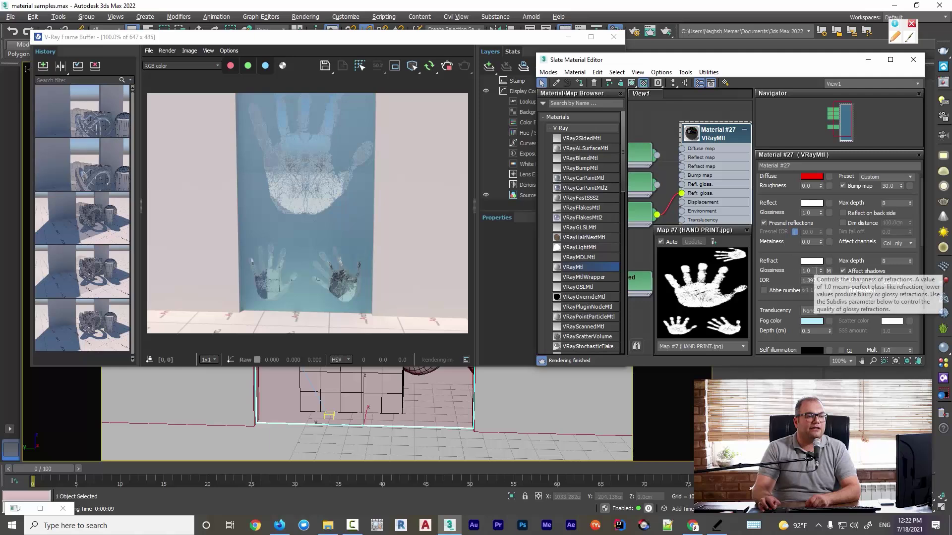
{"action": "left_click", "coordinate": [776, 270]}
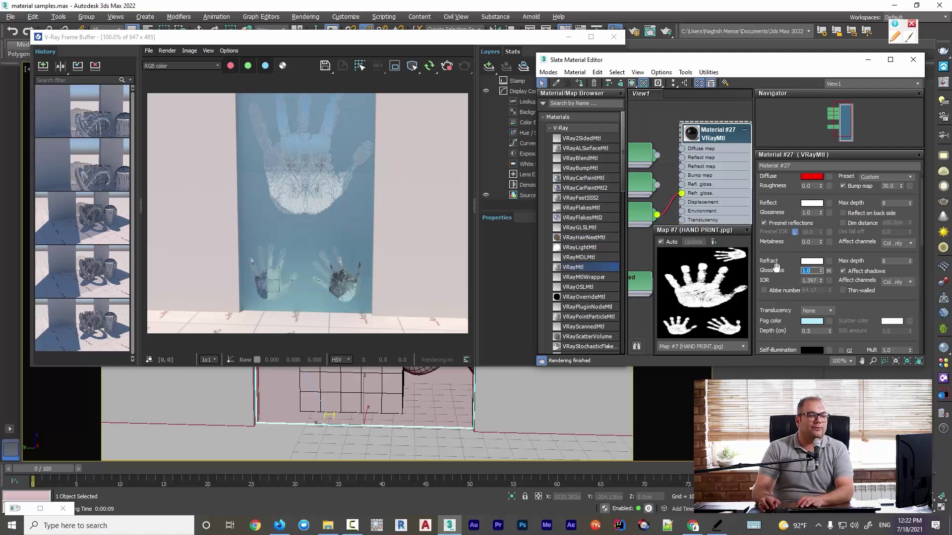
{"action": "type", "text": ".5"}
{"action": "key", "text": "Return"}
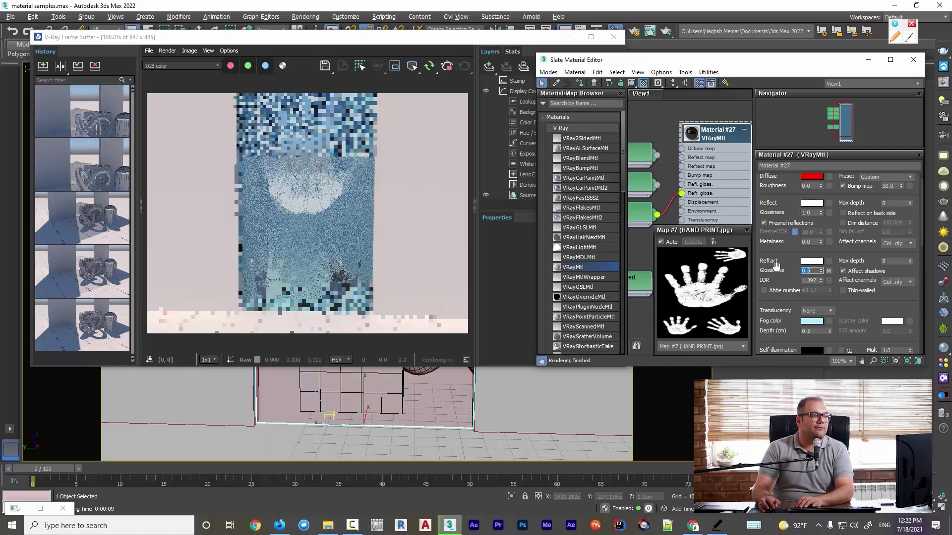
{"action": "key", "text": "Return"}
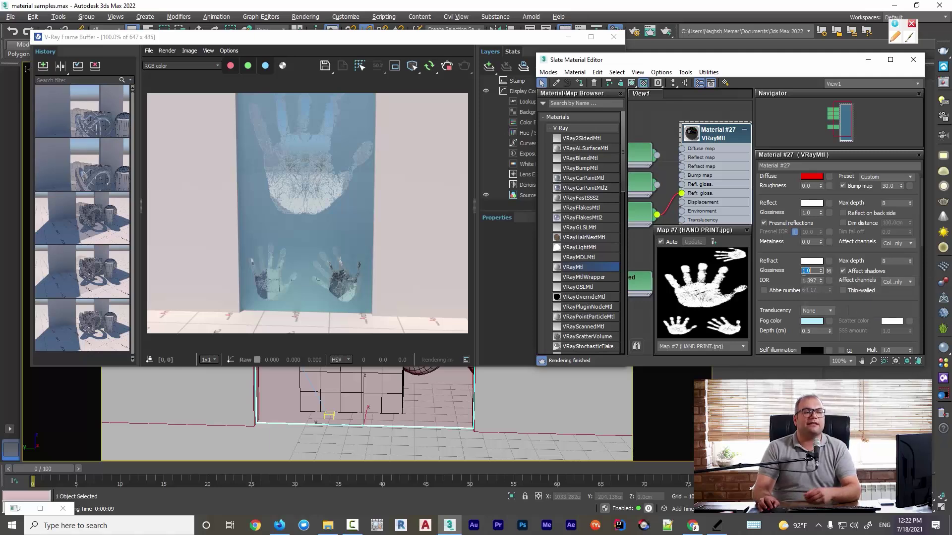
Set the hand print map's amount in the Refract Glossiness slot to 30
{"action": "scroll", "coordinate": [773, 194], "scroll_direction": "up", "scroll_amount": 1}
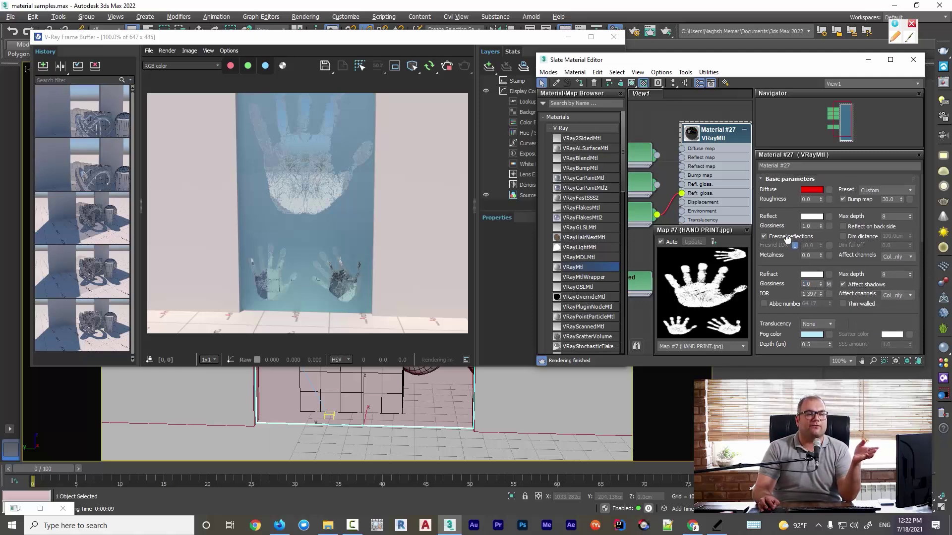
{"action": "left_click", "coordinate": [787, 179]}
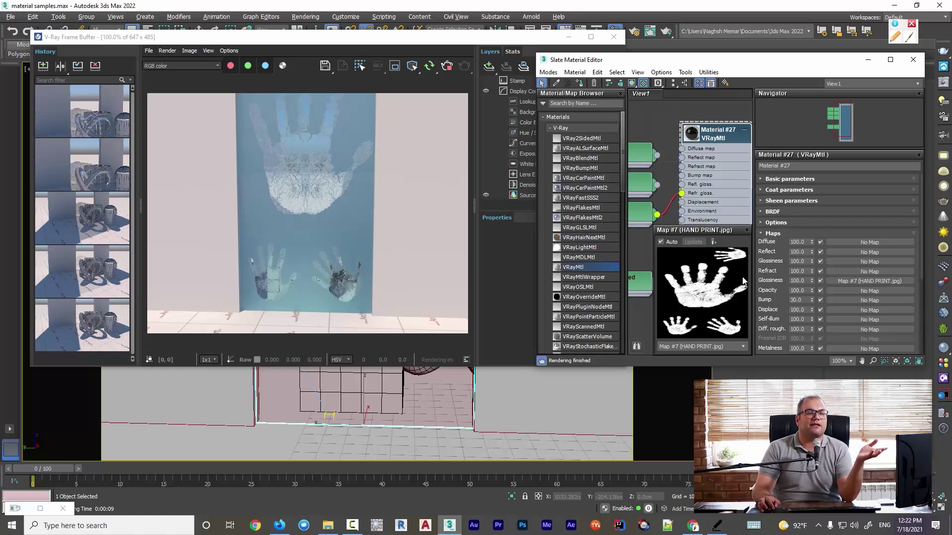
{"action": "double_click", "coordinate": [807, 281]}
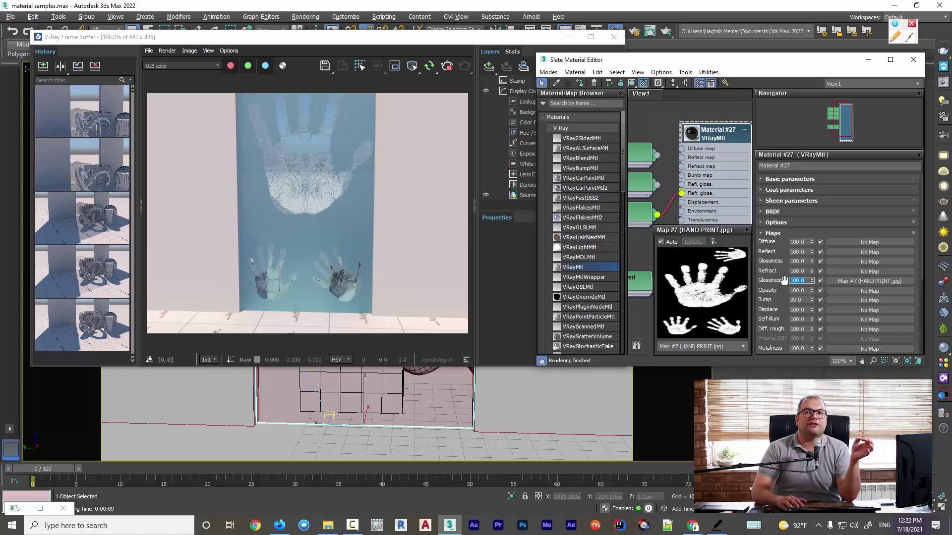
{"action": "type", "text": "30"}
{"action": "key", "text": "Return"}
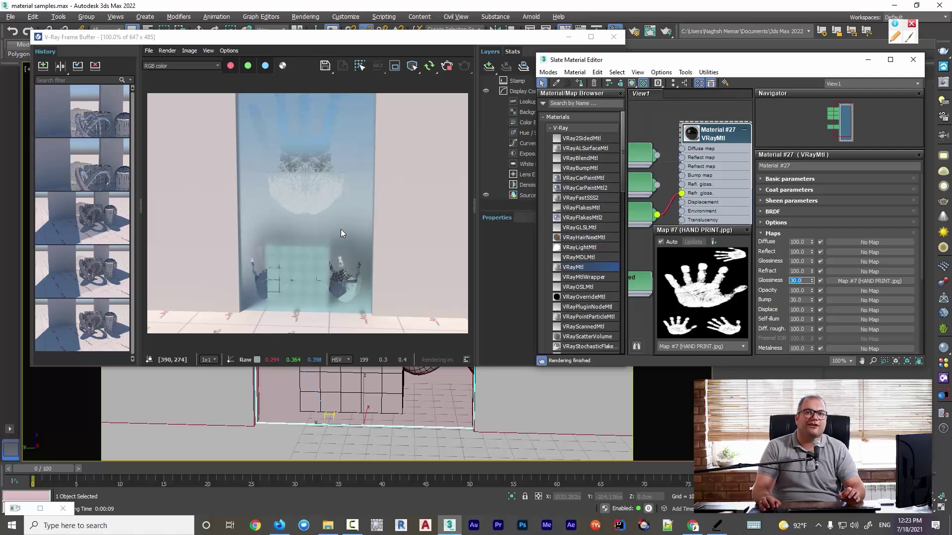
Lower the hand print map's amount in Material #27's Refract Glossiness slot to 20
{"action": "left_click_drag", "start_coordinate": [242, 39], "coordinate": [711, 53]}
{"action": "middle_click_drag", "start_coordinate": [382, 227], "coordinate": [384, 258], "text": "alt"}
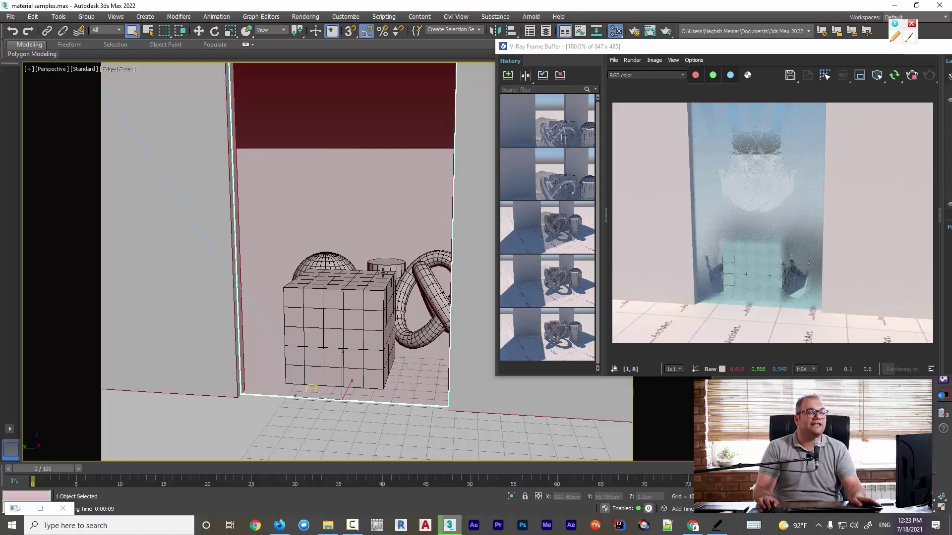
{"action": "middle_click_drag", "start_coordinate": [382, 272], "coordinate": [366, 272], "text": "alt"}
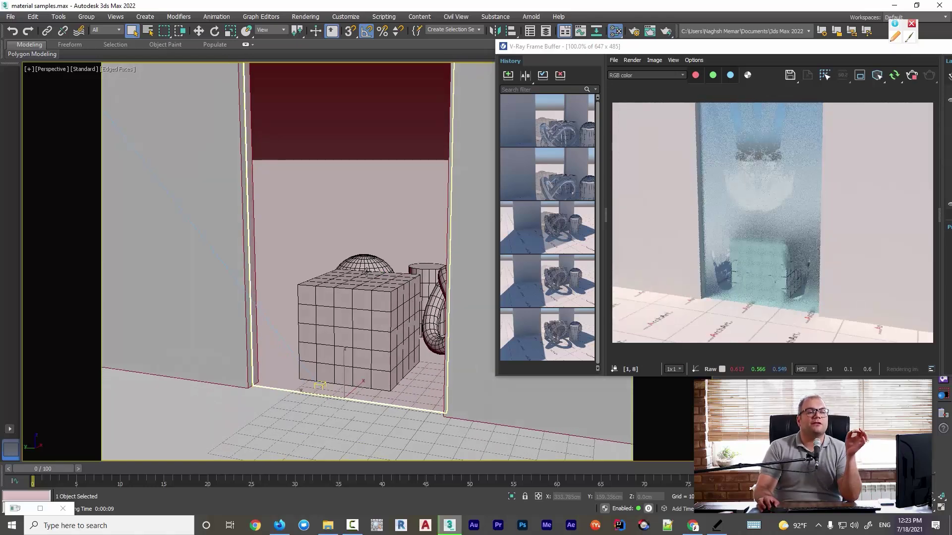
{"action": "left_click_drag", "start_coordinate": [814, 53], "coordinate": [457, 46]}
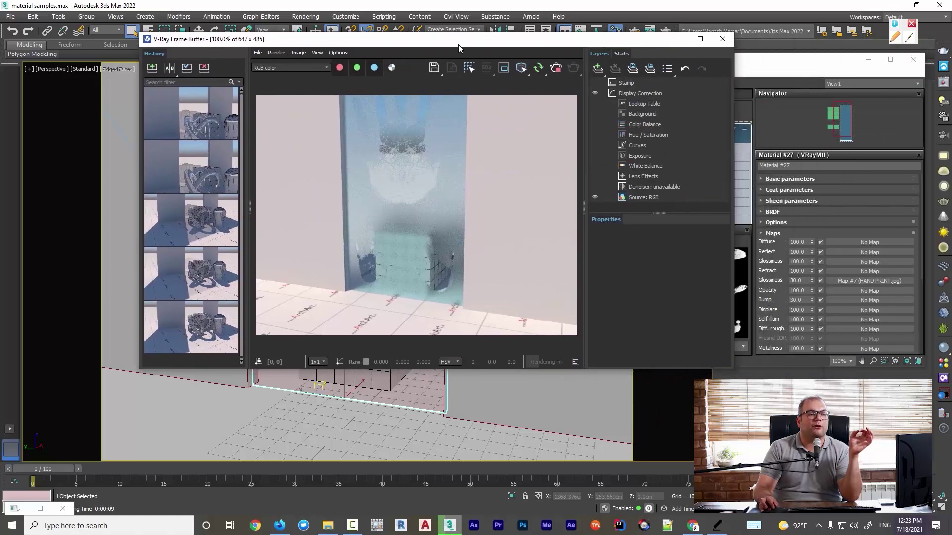
{"action": "left_click", "coordinate": [784, 66]}
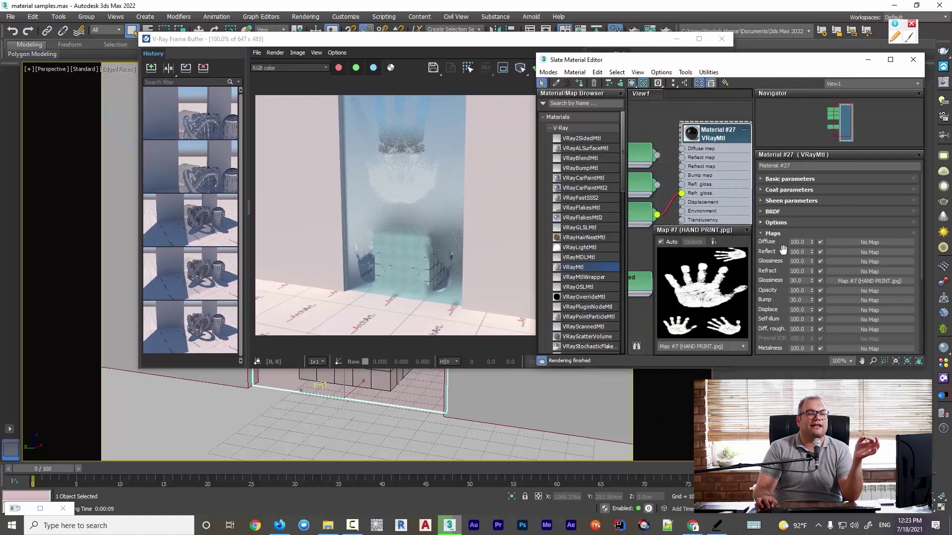
{"action": "double_click", "coordinate": [804, 280]}
{"action": "type", "text": "20"}
{"action": "key", "text": "Return"}
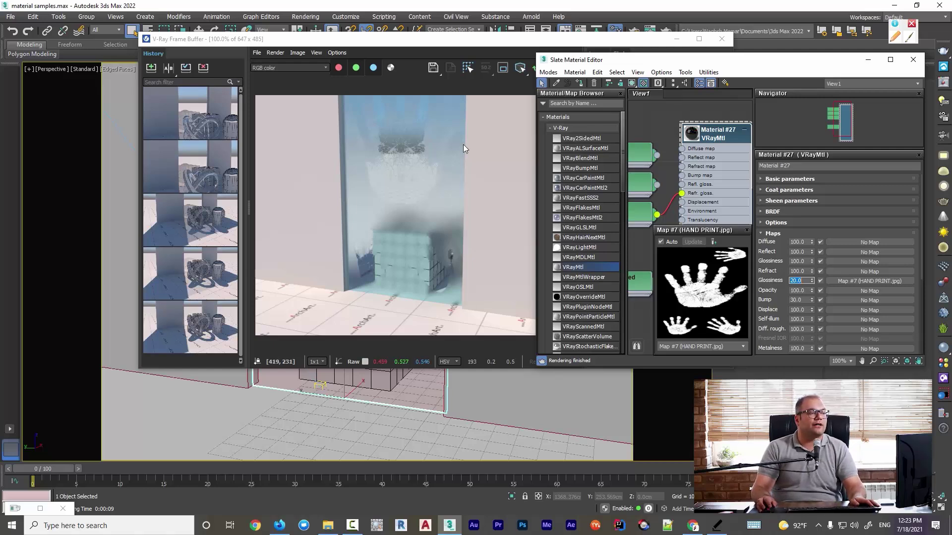
Add a new VRayMtl node, show its parameters in the maximized Slate Material Editor and place it below Material #27
{"action": "left_click_drag", "start_coordinate": [528, 39], "coordinate": [326, 132]}
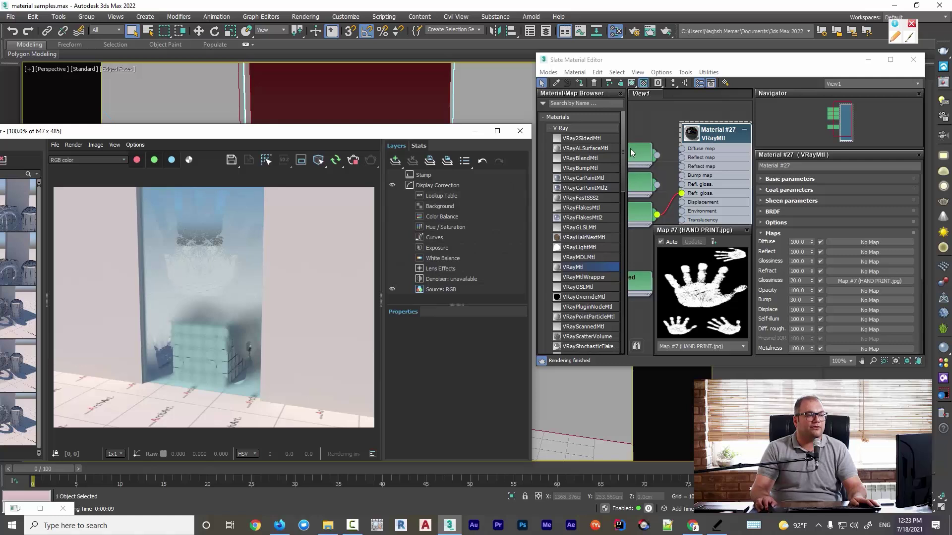
{"action": "scroll", "coordinate": [649, 127], "scroll_direction": "down", "scroll_amount": 4}
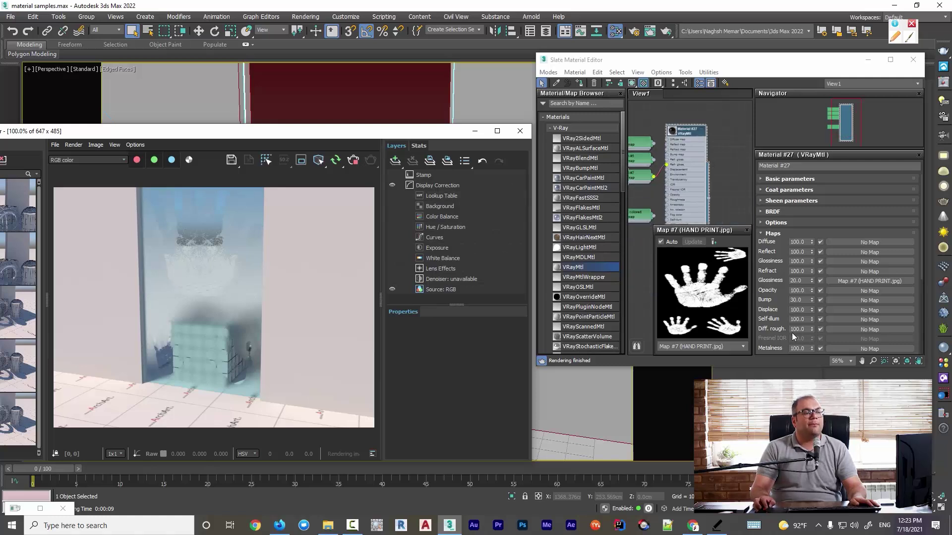
{"action": "left_click", "coordinate": [746, 230]}
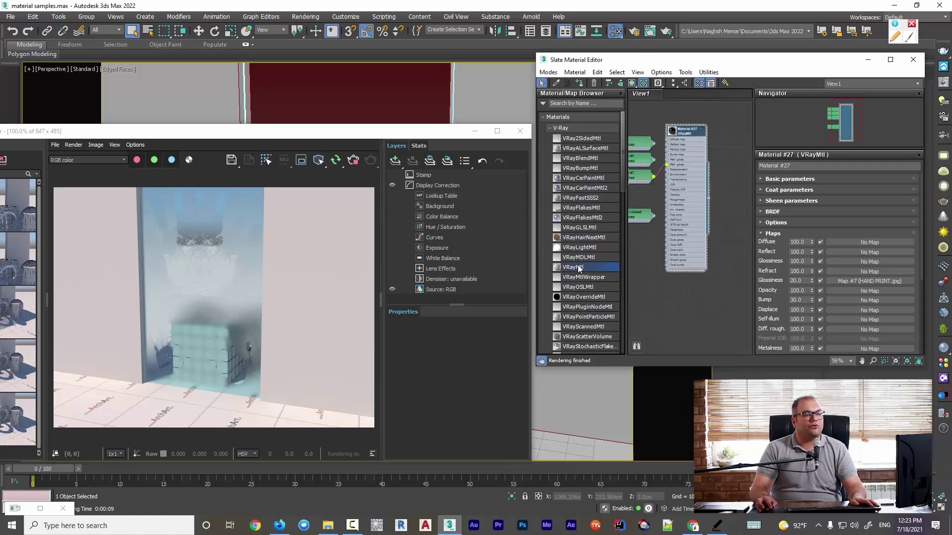
{"action": "left_click_drag", "start_coordinate": [578, 267], "coordinate": [739, 131]}
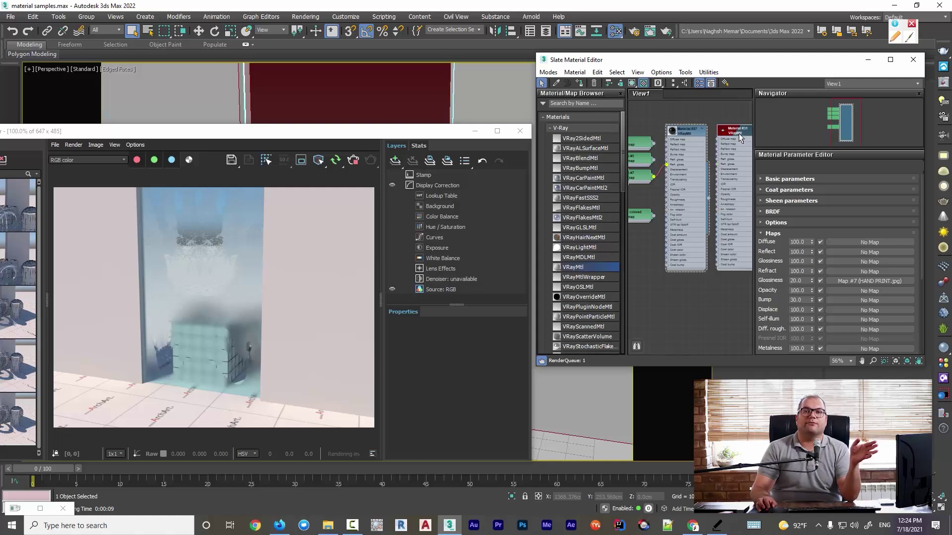
{"action": "double_click", "coordinate": [739, 133]}
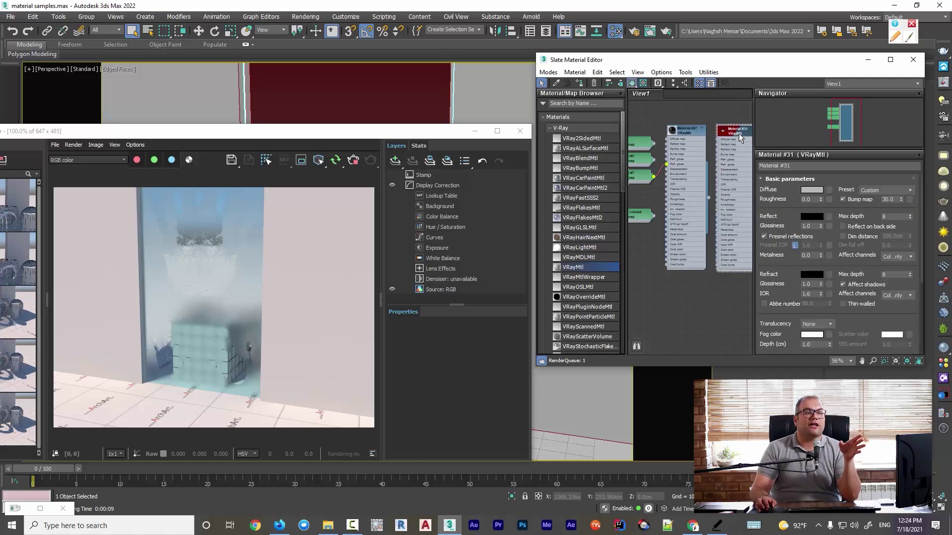
{"action": "left_click", "coordinate": [890, 59]}
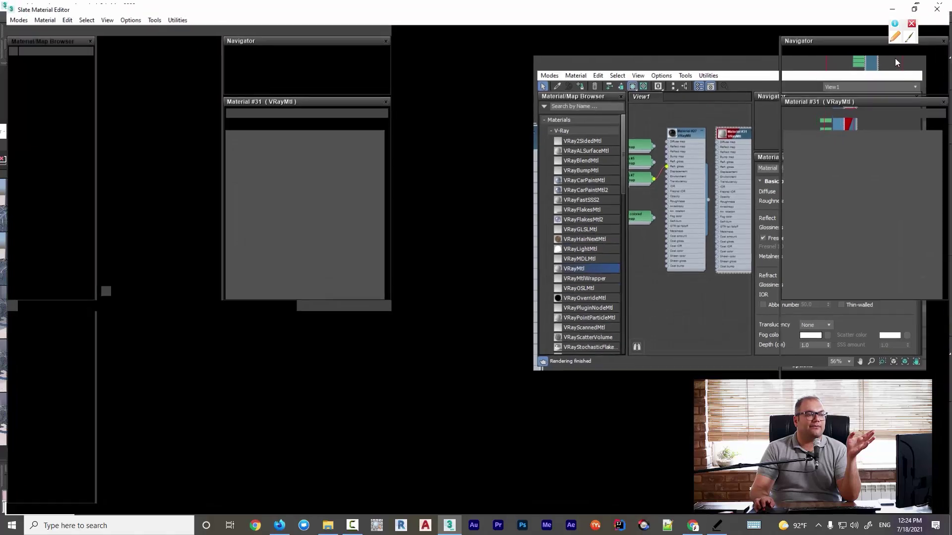
{"action": "middle_click_drag", "start_coordinate": [334, 128], "coordinate": [521, 141]}
{"action": "left_click_drag", "start_coordinate": [390, 88], "coordinate": [339, 243]}
{"action": "scroll", "coordinate": [338, 239], "scroll_direction": "up", "scroll_amount": 5}
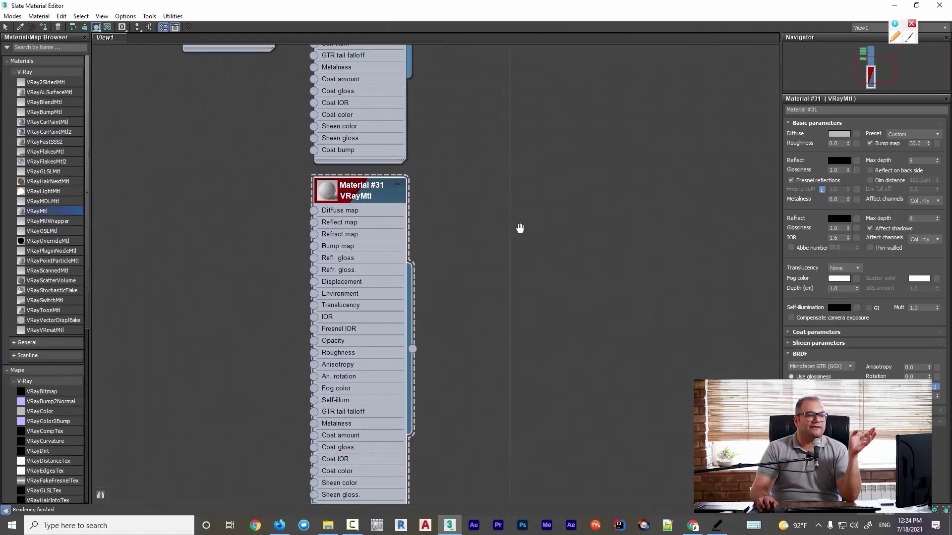
Set Material #31's reflection color to pure white and turn off Fresnel reflections
{"action": "left_click", "coordinate": [838, 160]}
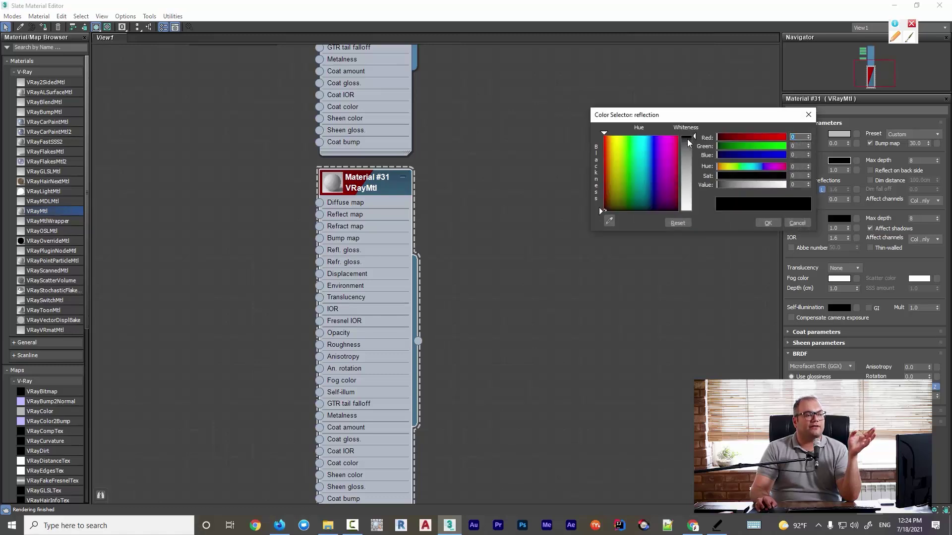
{"action": "left_click_drag", "start_coordinate": [690, 140], "coordinate": [714, 214]}
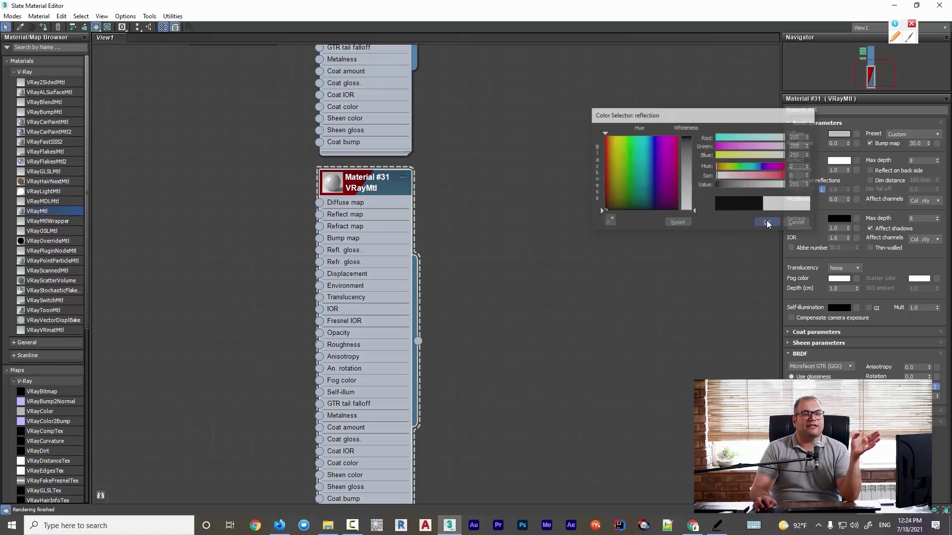
{"action": "left_click", "coordinate": [767, 223]}
{"action": "left_click", "coordinate": [810, 181]}
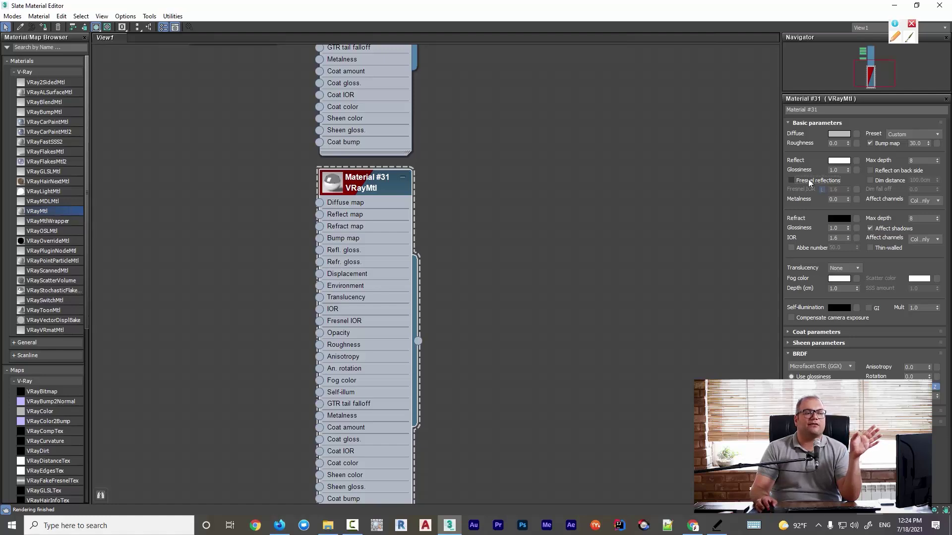
Restore the material editor to its smaller size and assign Material #31 to the middle panel in the Perspective viewport
{"action": "left_click", "coordinate": [916, 5]}
{"action": "left_click_drag", "start_coordinate": [843, 123], "coordinate": [849, 133]}
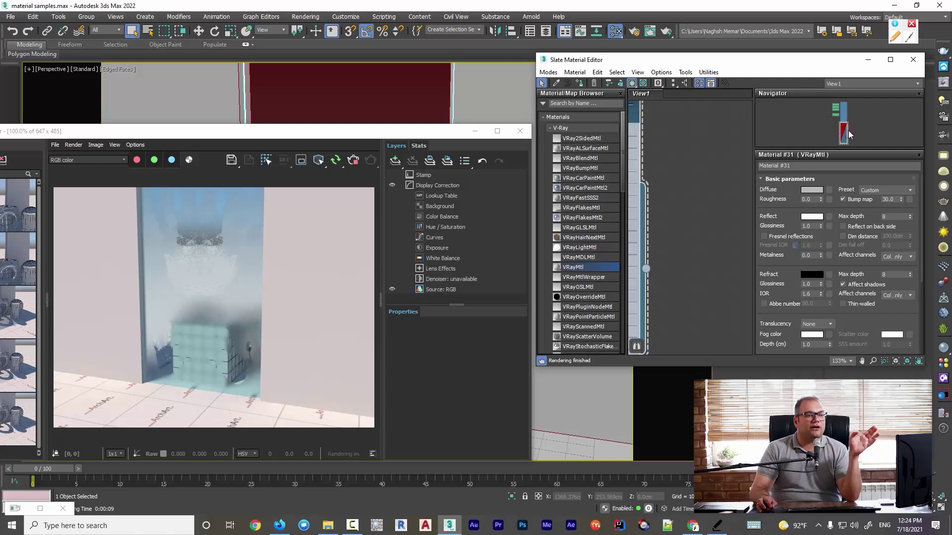
{"action": "scroll", "coordinate": [694, 228], "scroll_direction": "down", "scroll_amount": 6}
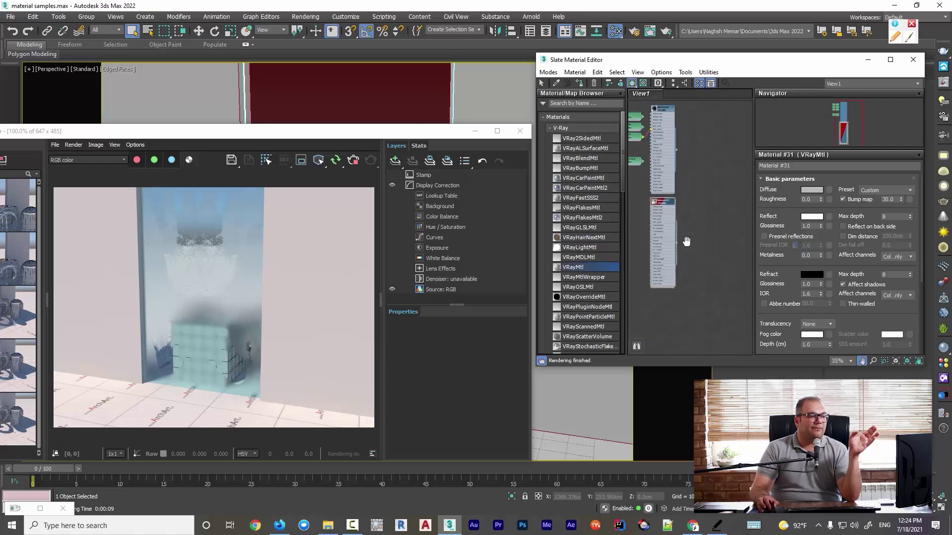
{"action": "left_click_drag", "start_coordinate": [466, 131], "coordinate": [448, 288]}
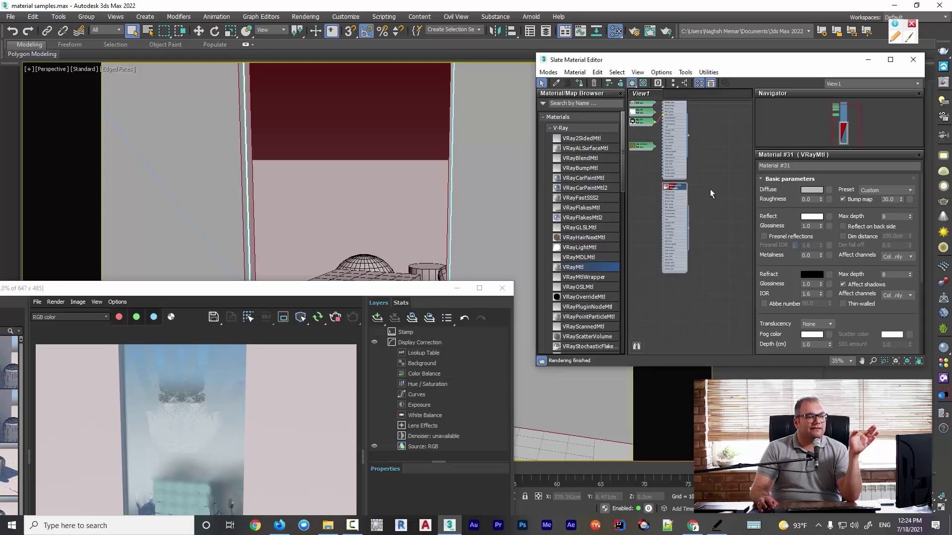
{"action": "scroll", "coordinate": [688, 227], "scroll_direction": "up", "scroll_amount": 4}
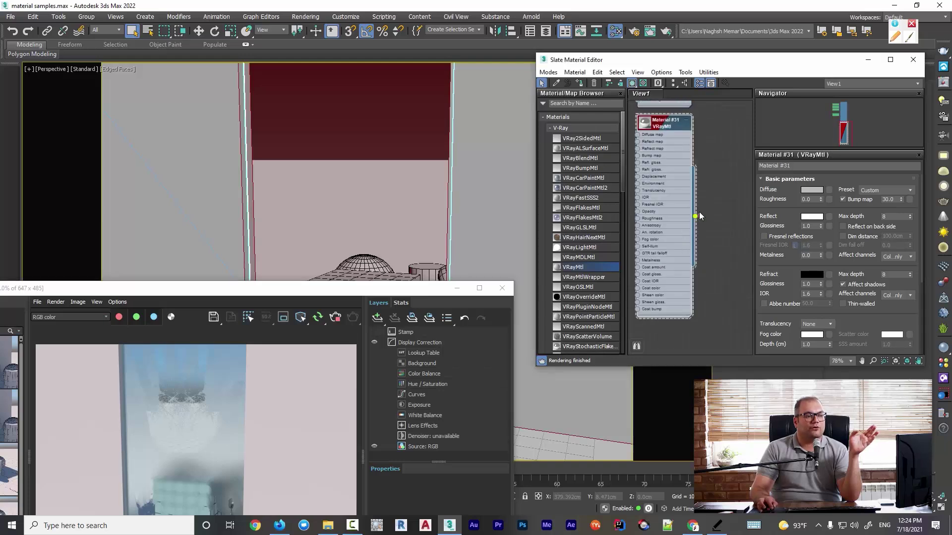
{"action": "left_click_drag", "start_coordinate": [695, 216], "coordinate": [385, 174]}
Orbit the Perspective view to the objects' side of the panels and frame them in front of the mirror panel
{"action": "scroll", "coordinate": [448, 181], "scroll_direction": "down", "scroll_amount": 5}
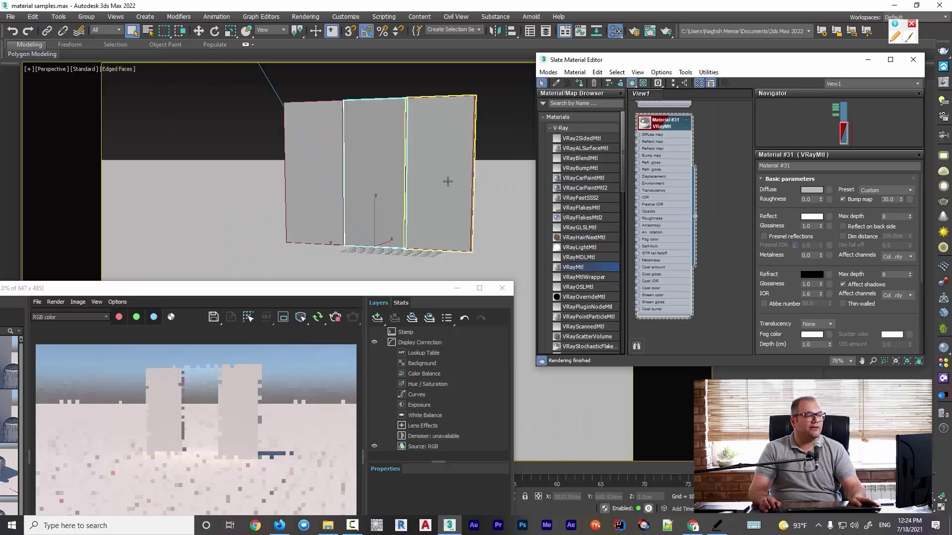
{"action": "middle_click_drag", "start_coordinate": [448, 181], "coordinate": [320, 202], "text": "alt"}
{"action": "middle_click_drag", "start_coordinate": [518, 217], "coordinate": [429, 220], "text": "alt"}
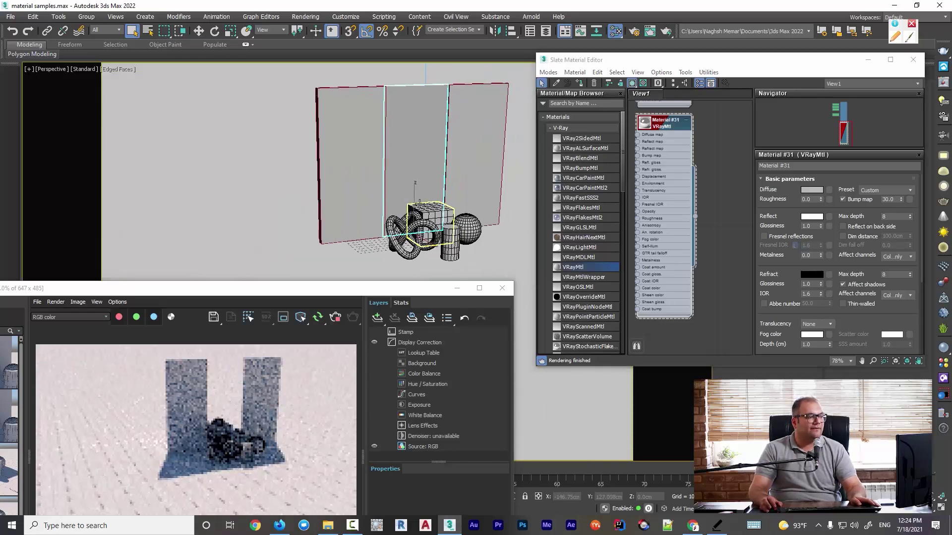
{"action": "scroll", "coordinate": [419, 202], "scroll_direction": "up", "scroll_amount": 5}
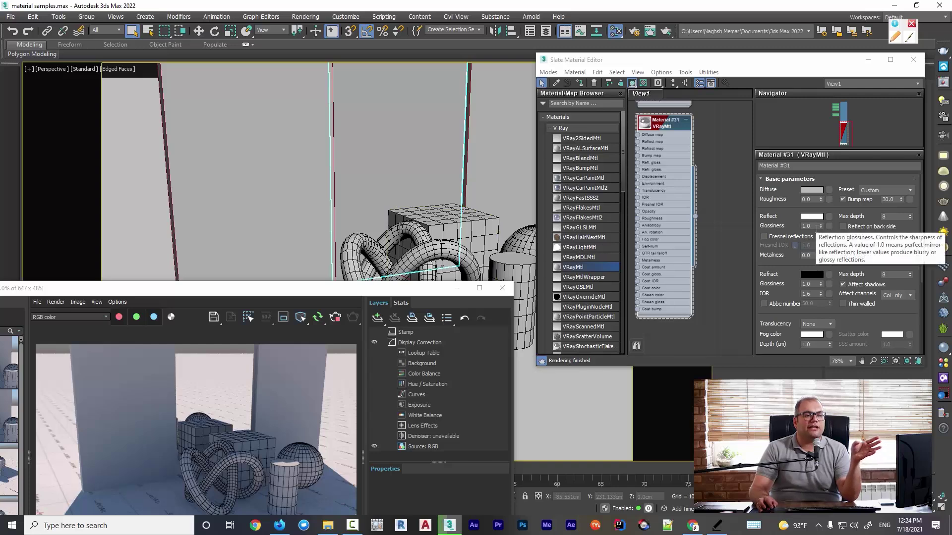
Try reflection Glossiness values of 0.8 and 0.9 on Material #31, and set it back to 1.0
{"action": "left_click", "coordinate": [808, 227]}
{"action": "type", "text": "0.8"}
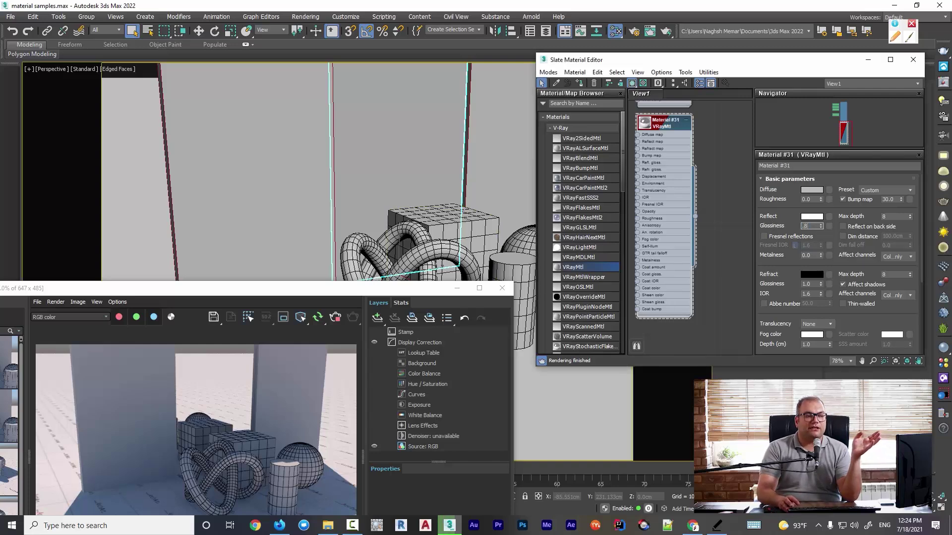
{"action": "key", "text": "Return"}
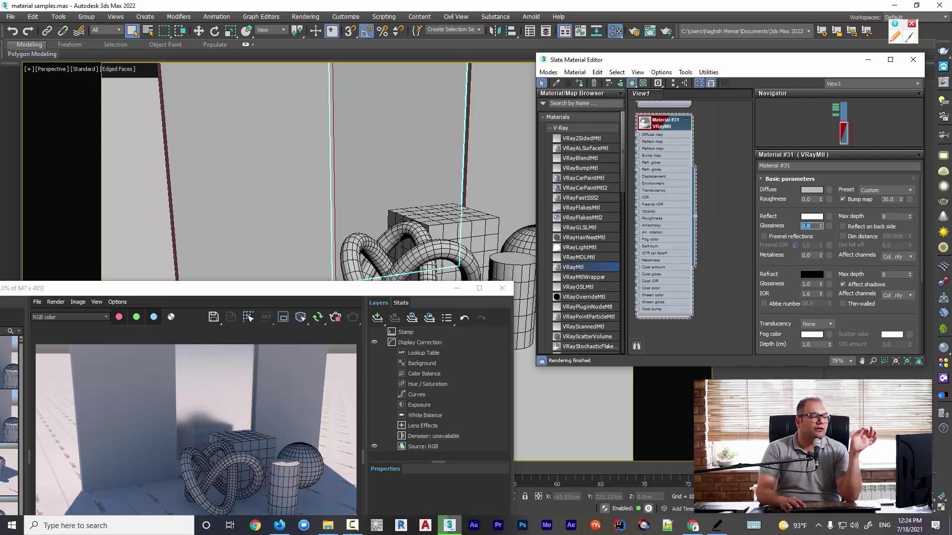
{"action": "type", "text": ".9"}
{"action": "key", "text": "Return"}
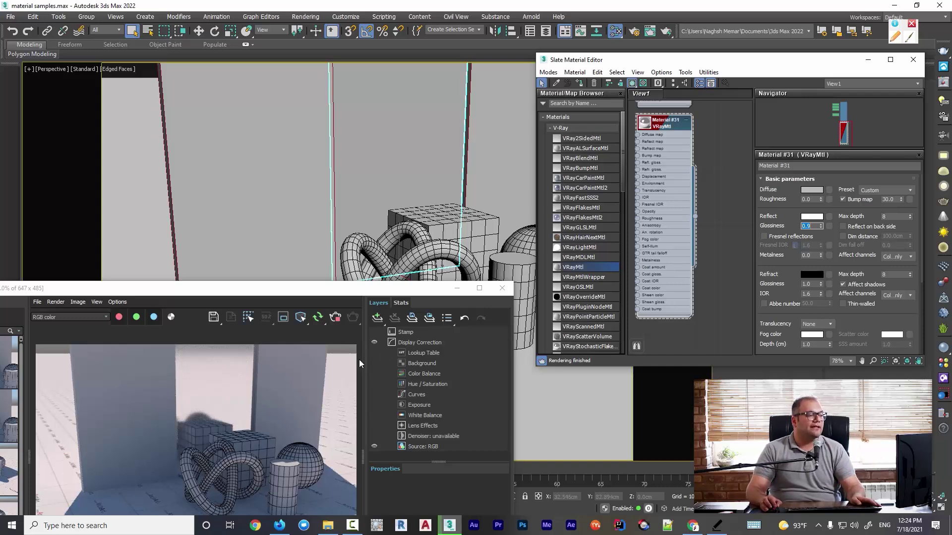
{"action": "middle_click_drag", "start_coordinate": [441, 223], "coordinate": [401, 231], "text": "alt"}
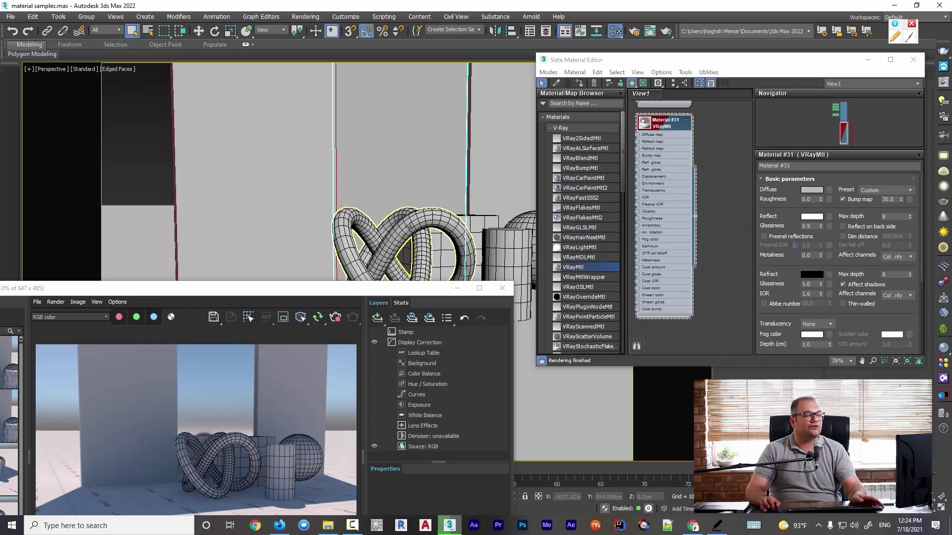
{"action": "middle_click_drag", "start_coordinate": [412, 225], "coordinate": [419, 233], "text": "alt"}
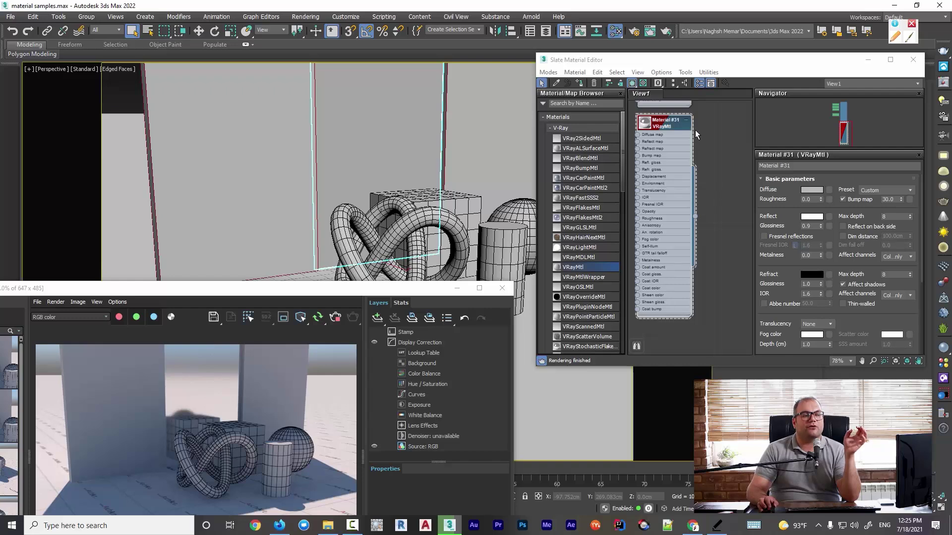
{"action": "double_click", "coordinate": [814, 225]}
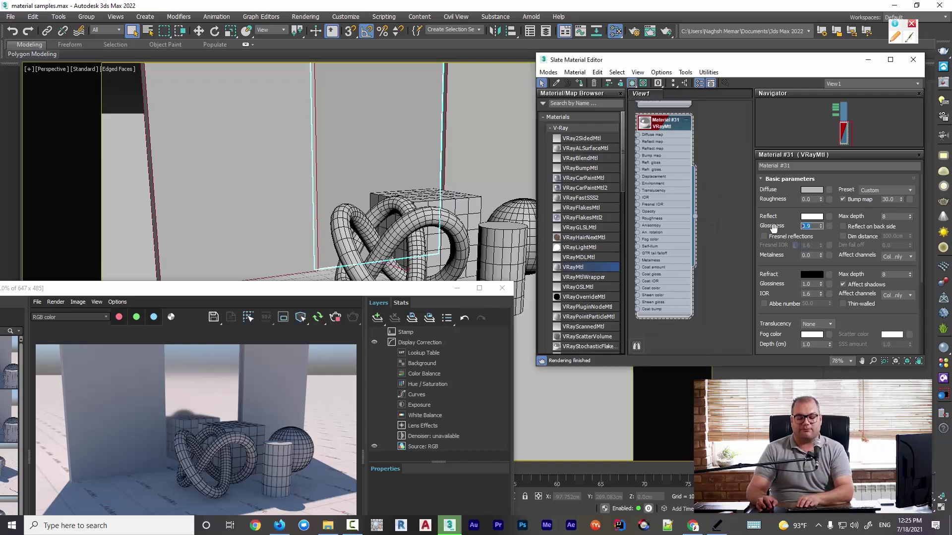
{"action": "type", "text": "1"}
{"action": "key", "text": "Return"}
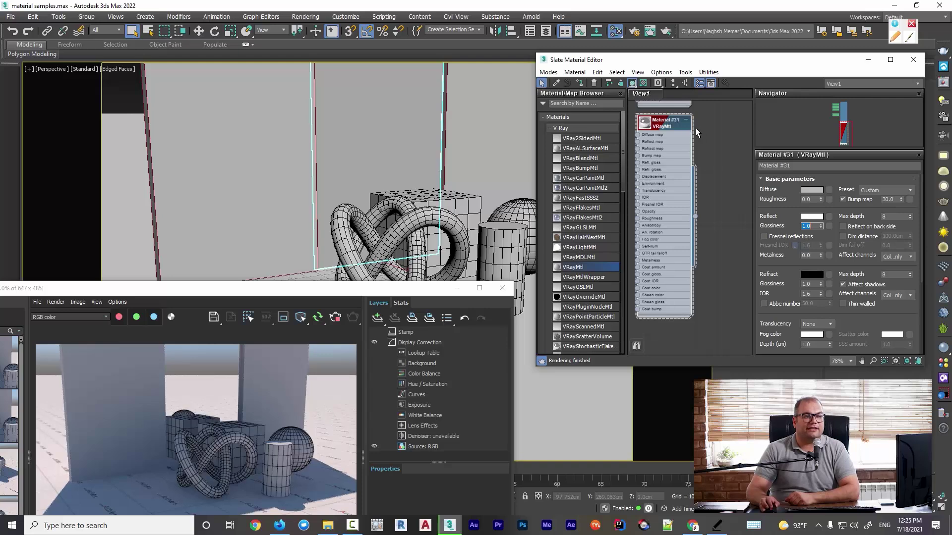
Move the Map #7 hand print node down beside Material #31 and delete its connection to Material #27's Refract Glossiness slot
{"action": "middle_click_drag", "start_coordinate": [579, 93], "coordinate": [639, 150]}
{"action": "scroll", "coordinate": [693, 211], "scroll_direction": "down", "scroll_amount": 3}
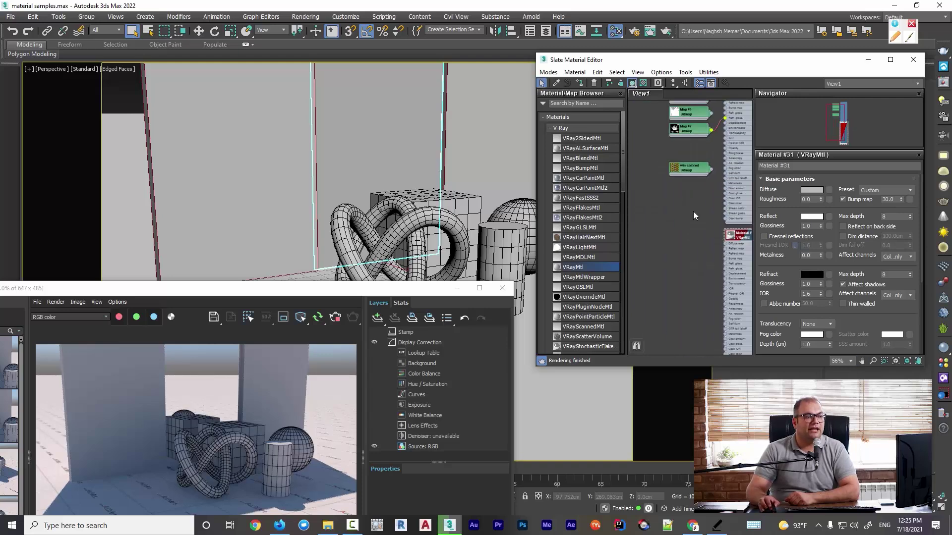
{"action": "left_click_drag", "start_coordinate": [692, 129], "coordinate": [659, 286]}
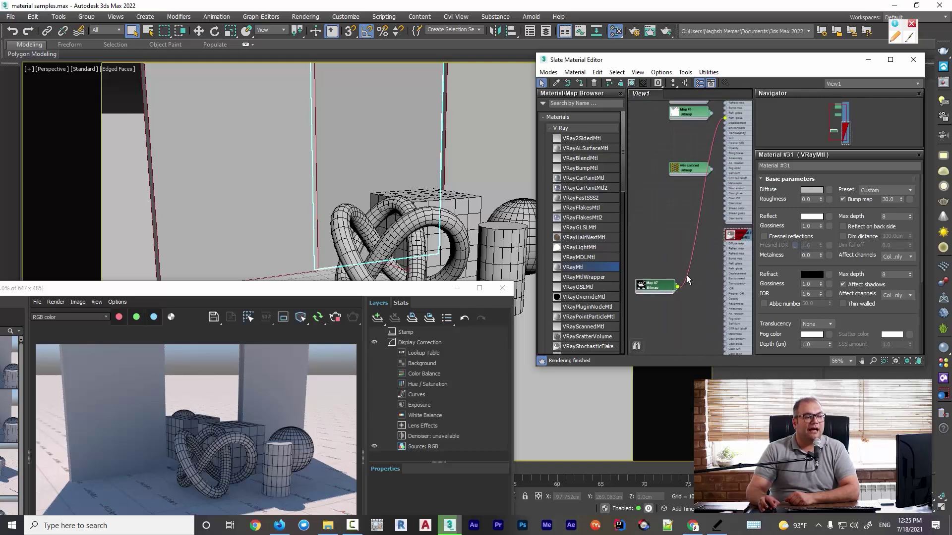
{"action": "left_click", "coordinate": [687, 277]}
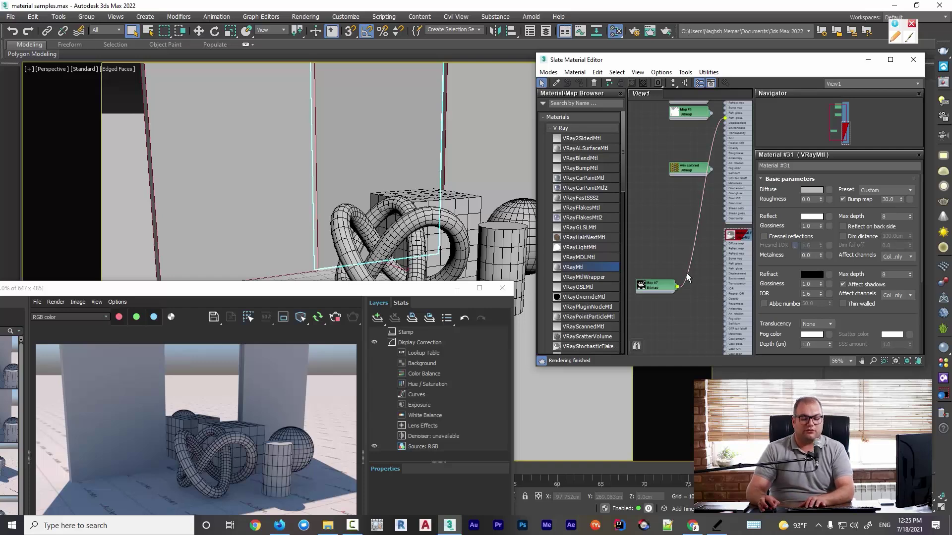
{"action": "key", "text": "Delete"}
{"action": "scroll", "coordinate": [688, 294], "scroll_direction": "up", "scroll_amount": 3}
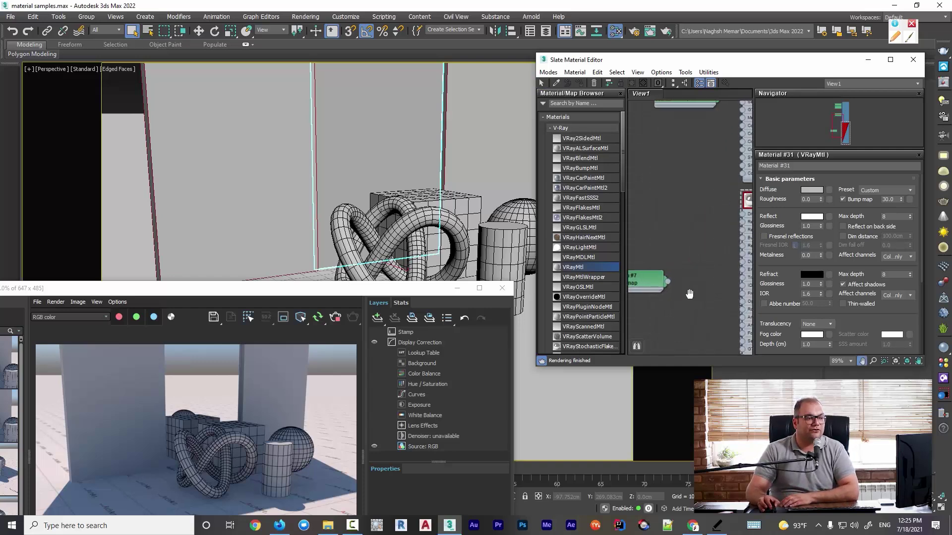
{"action": "scroll", "coordinate": [719, 221], "scroll_direction": "up", "scroll_amount": 3}
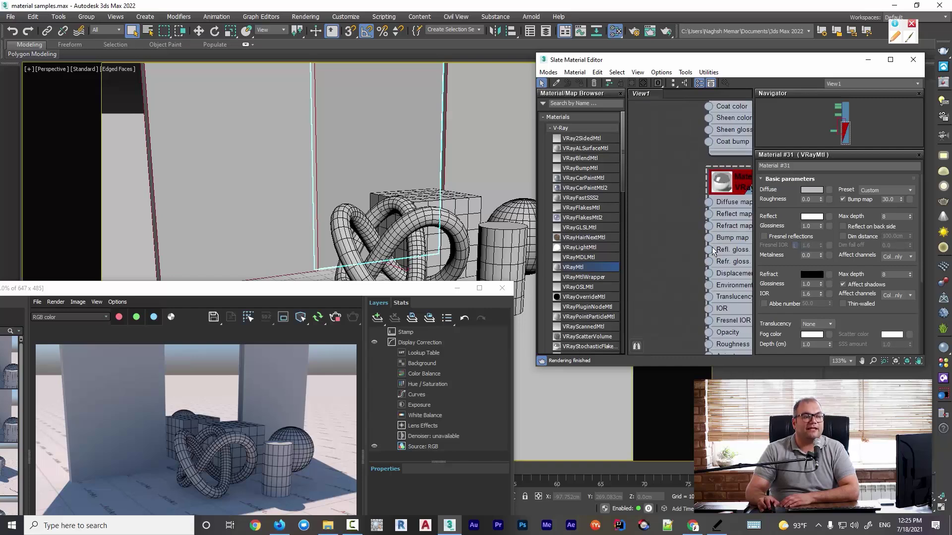
{"action": "scroll", "coordinate": [730, 252], "scroll_direction": "down", "scroll_amount": 3}
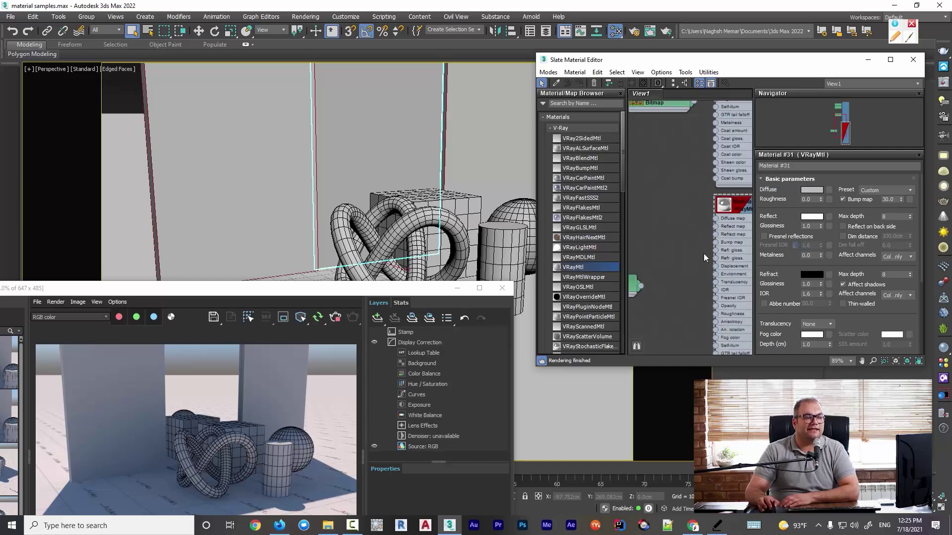
Connect the Map #7 hand print bitmap to Material #31's Refl. gloss. slot and inspect the hand print enlarged in the frame buffer
{"action": "left_click_drag", "start_coordinate": [735, 238], "coordinate": [700, 237]}
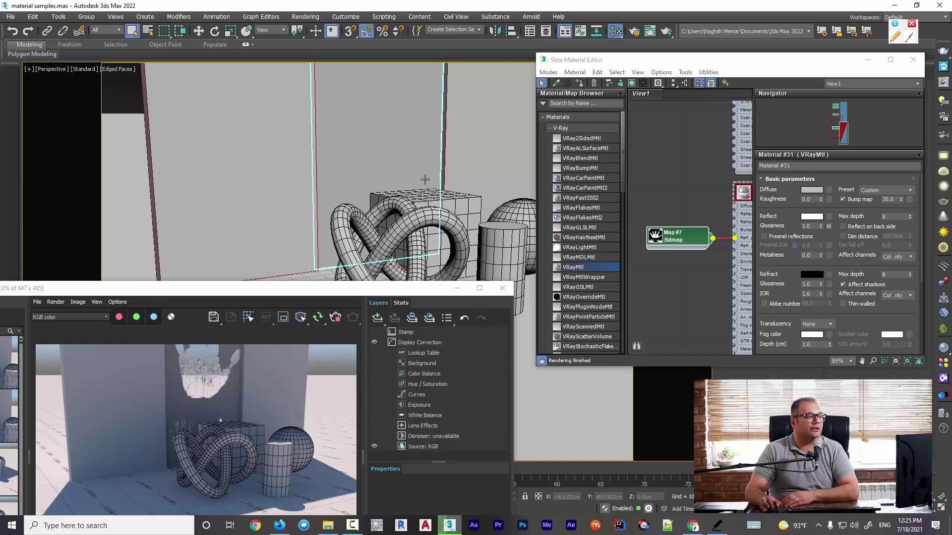
{"action": "scroll", "coordinate": [435, 212], "scroll_direction": "up", "scroll_amount": 4}
{"action": "scroll", "coordinate": [435, 212], "scroll_direction": "up", "scroll_amount": 1}
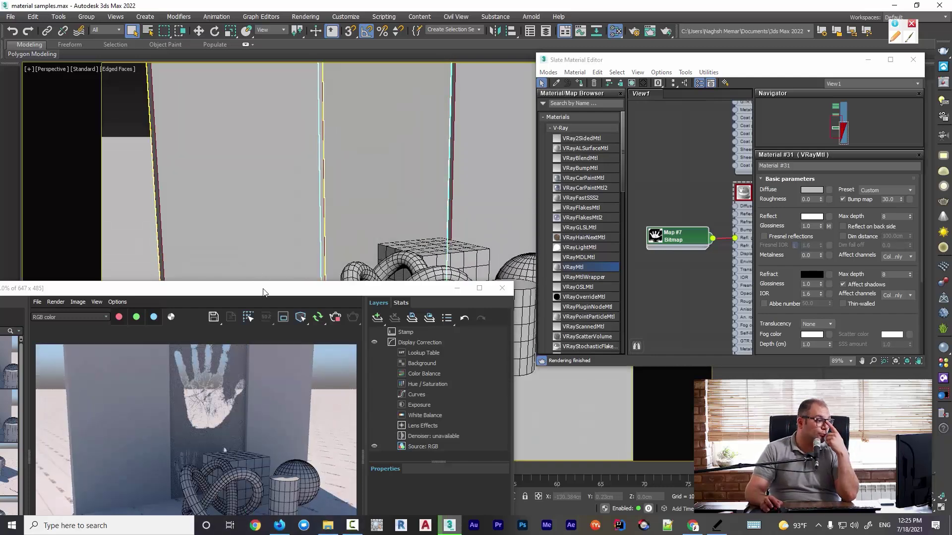
{"action": "left_click_drag", "start_coordinate": [263, 292], "coordinate": [291, 182]}
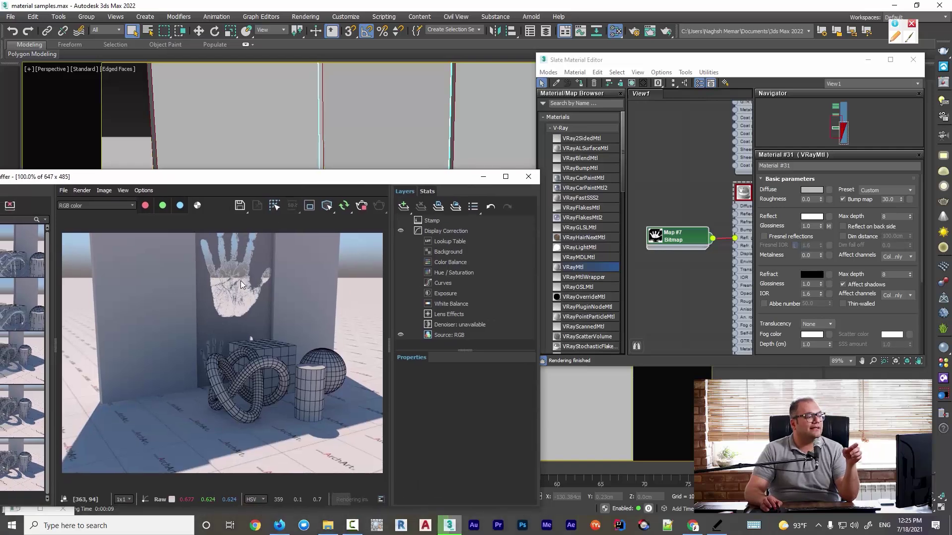
{"action": "scroll", "coordinate": [240, 280], "scroll_direction": "up", "scroll_amount": 1}
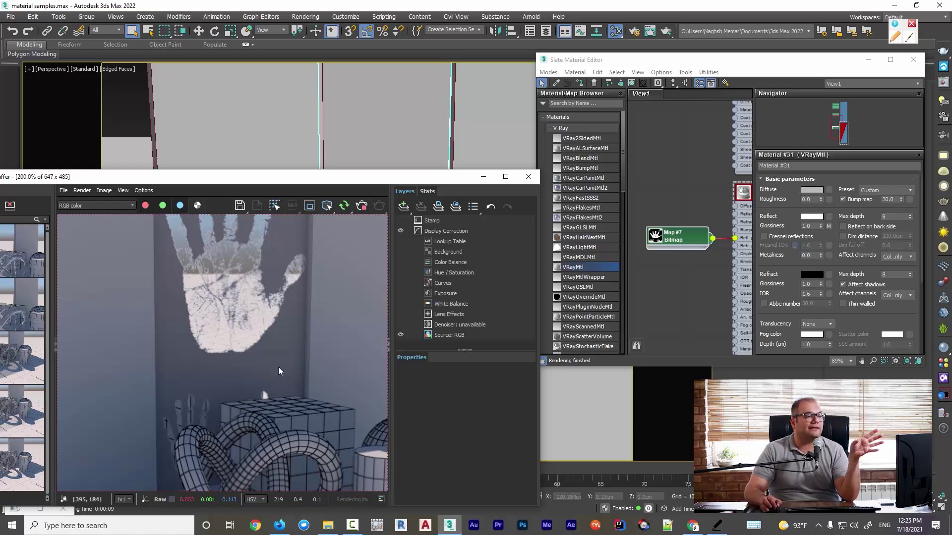
Set the reflection Glossiness map amount of Material #31 to 30 in its Maps settings
{"action": "left_click", "coordinate": [767, 181]}
{"action": "left_click", "coordinate": [773, 280]}
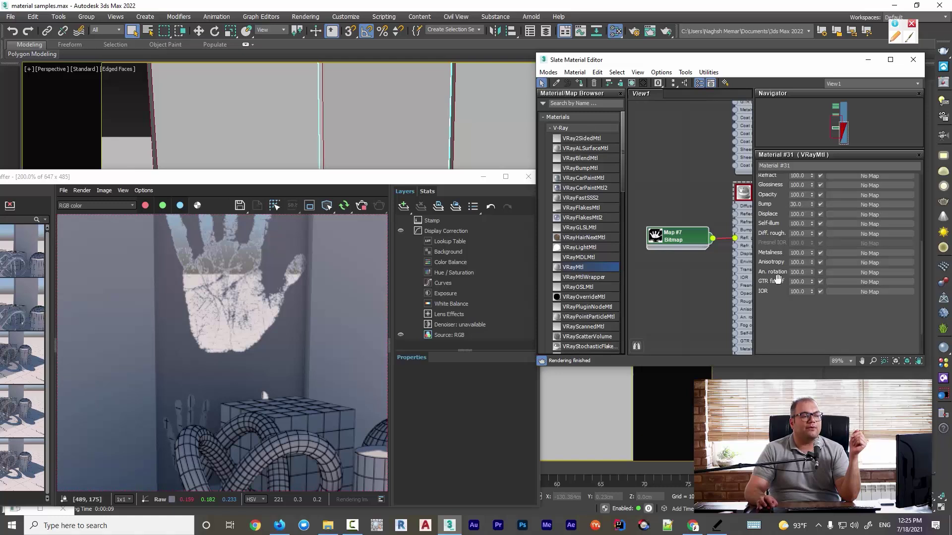
{"action": "scroll", "coordinate": [783, 257], "scroll_direction": "up", "scroll_amount": 1}
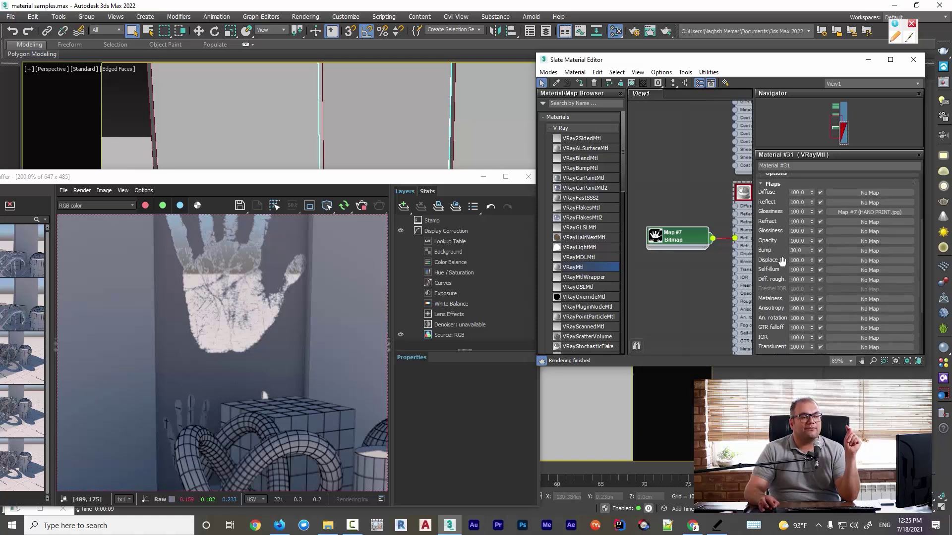
{"action": "double_click", "coordinate": [798, 212]}
{"action": "type", "text": "30"}
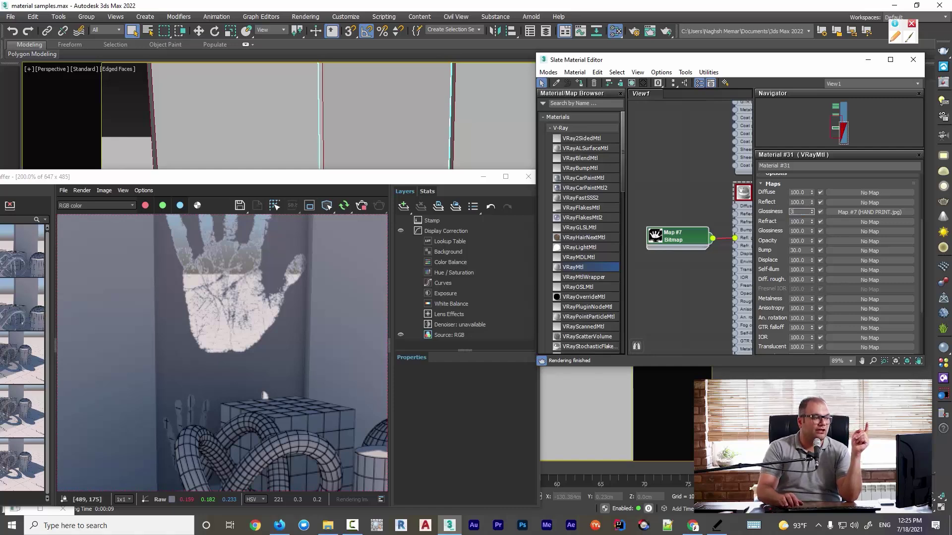
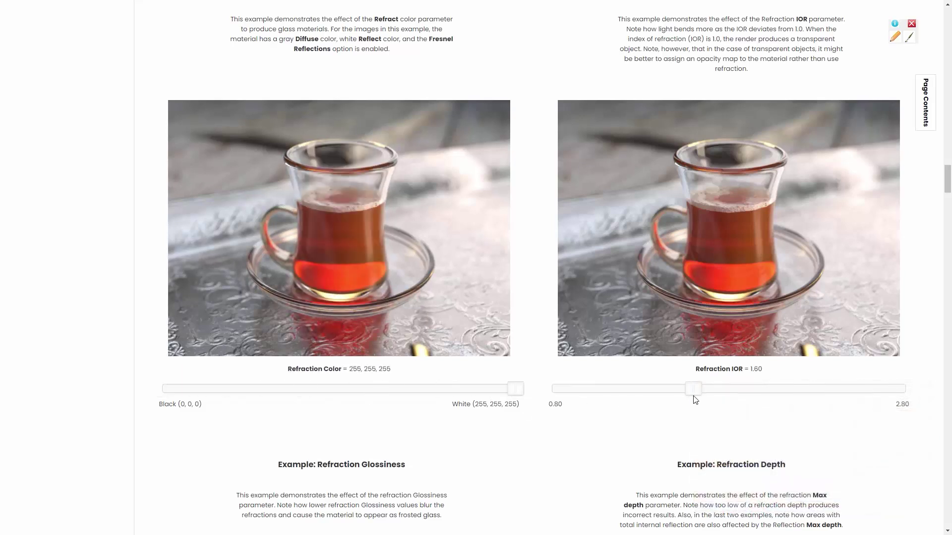
In the V-Ray material documentation page, compare the Refraction IOR example at 1.00 and 2.80
{"action": "mouse_move", "coordinate": [697, 392]}
{"action": "left_mouse_down"}
{"action": "mouse_move", "coordinate": [672, 393]}
{"action": "mouse_move", "coordinate": [693, 390]}
{"action": "left_mouse_up"}
{"action": "left_click_drag", "start_coordinate": [695, 393], "coordinate": [575, 392]}
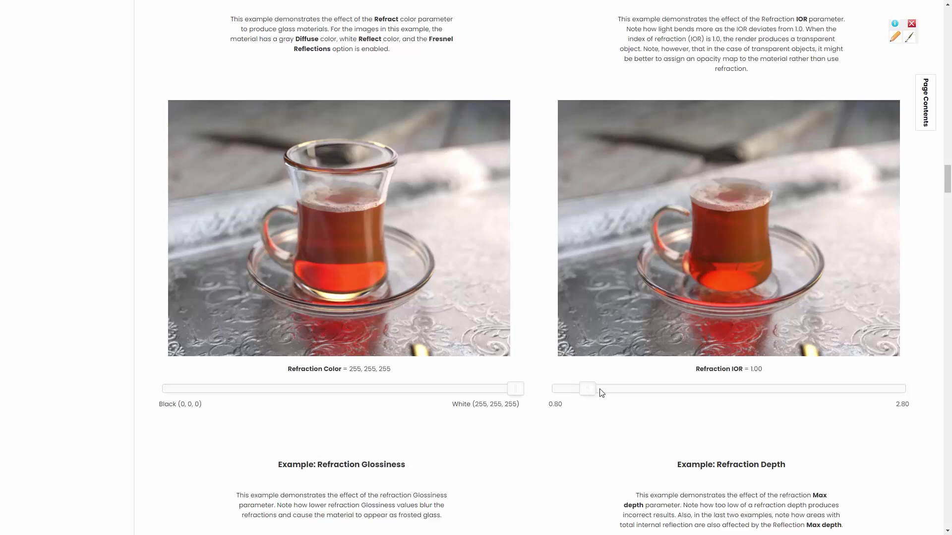
{"action": "left_click_drag", "start_coordinate": [601, 393], "coordinate": [914, 369]}
Compare the Refraction Glossiness example at 0.0 and 0.6, and return it to 1.0
{"action": "scroll", "coordinate": [683, 393], "scroll_direction": "down", "scroll_amount": 7}
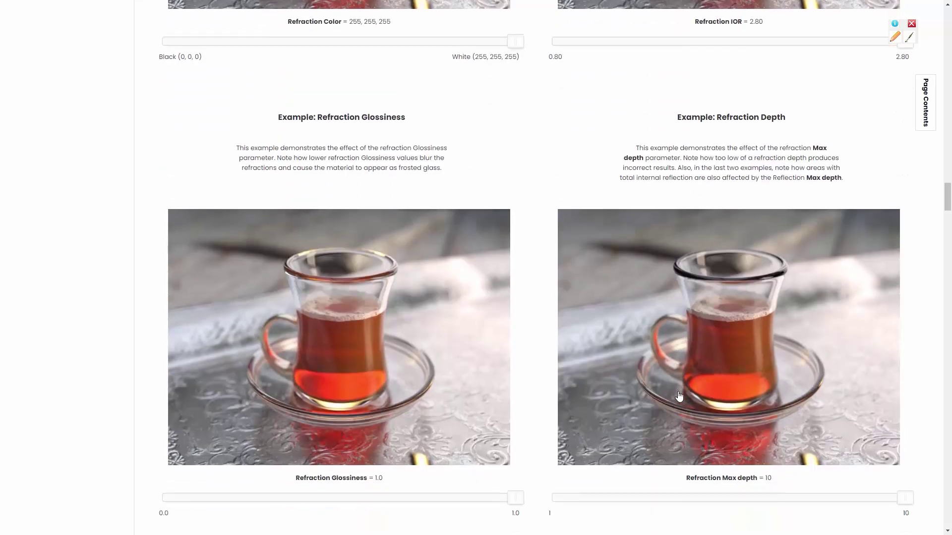
{"action": "scroll", "coordinate": [680, 396], "scroll_direction": "down", "scroll_amount": 2}
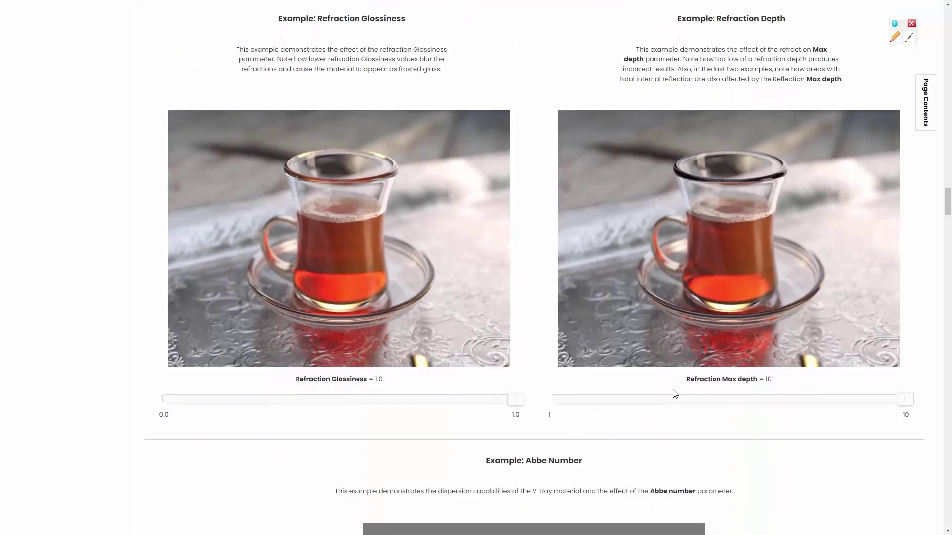
{"action": "left_click_drag", "start_coordinate": [516, 400], "coordinate": [123, 394]}
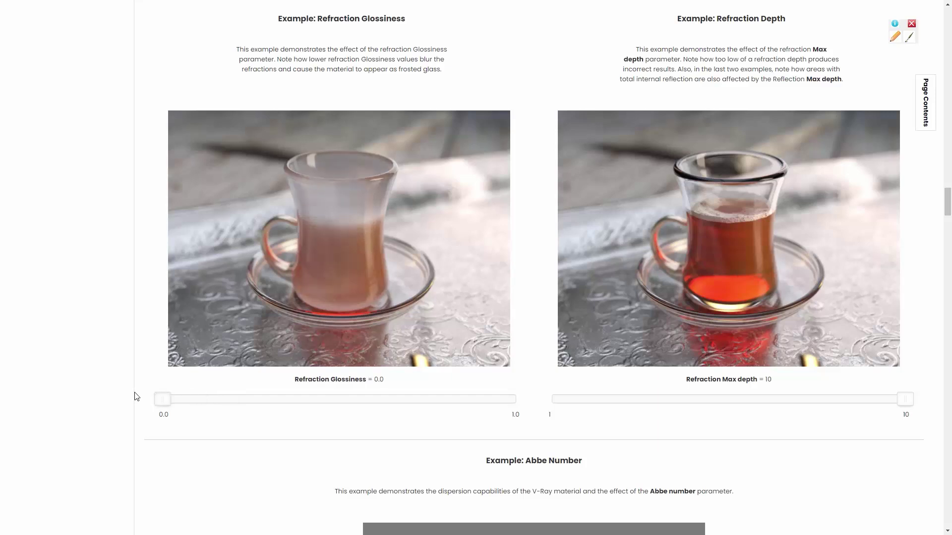
{"action": "left_click_drag", "start_coordinate": [169, 395], "coordinate": [361, 400]}
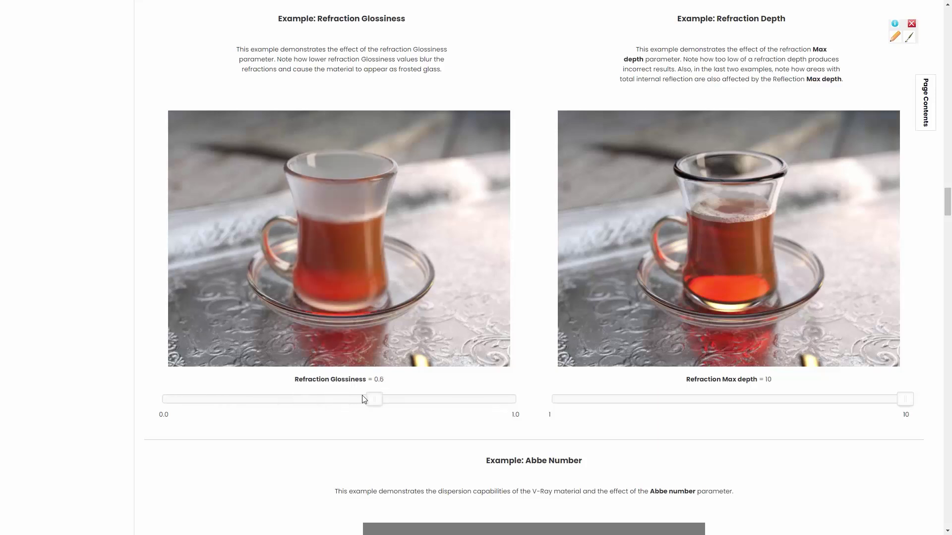
{"action": "left_click_drag", "start_coordinate": [389, 403], "coordinate": [527, 404]}
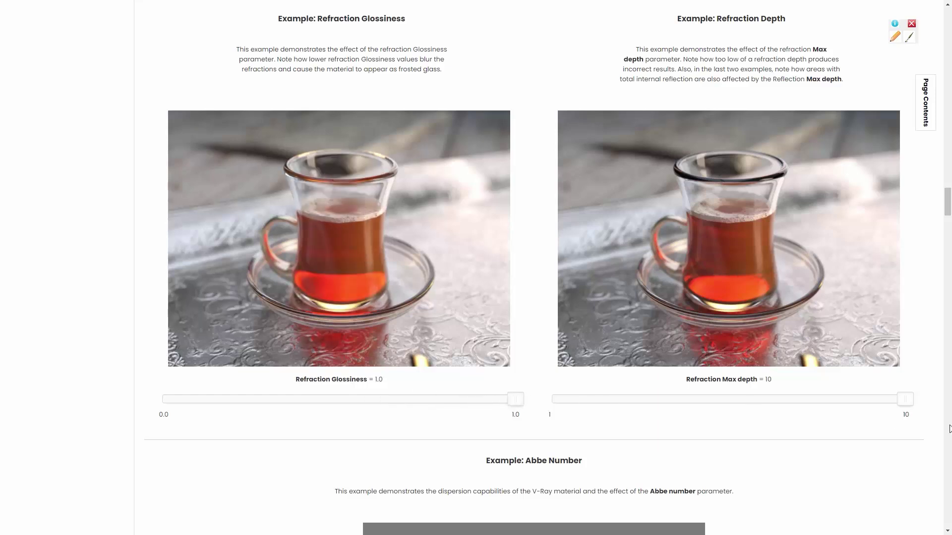
Examine how the Refraction Depth example changes when Max depth is lowered to 5
{"action": "scroll", "coordinate": [808, 410], "scroll_direction": "down", "scroll_amount": 2}
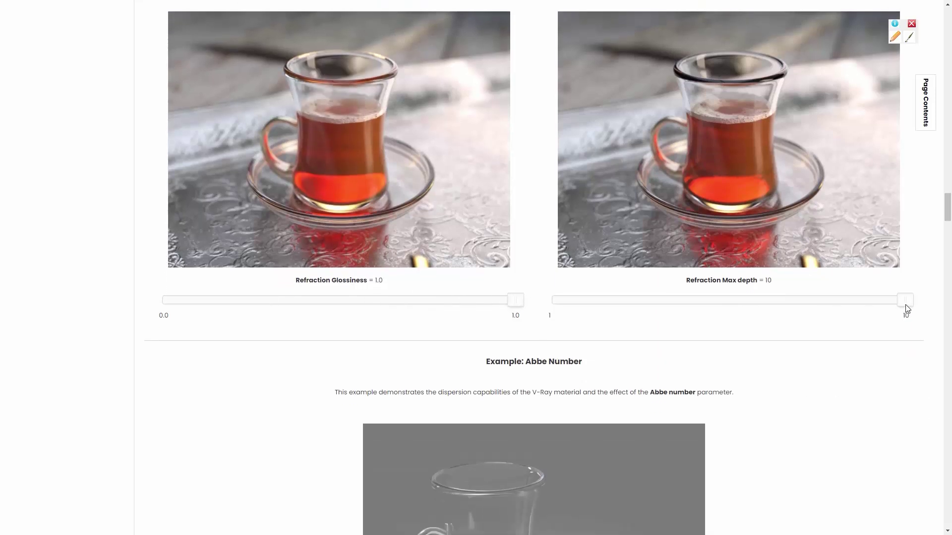
{"action": "left_click_drag", "start_coordinate": [905, 301], "coordinate": [877, 305]}
{"action": "left_click_drag", "start_coordinate": [877, 310], "coordinate": [821, 303]}
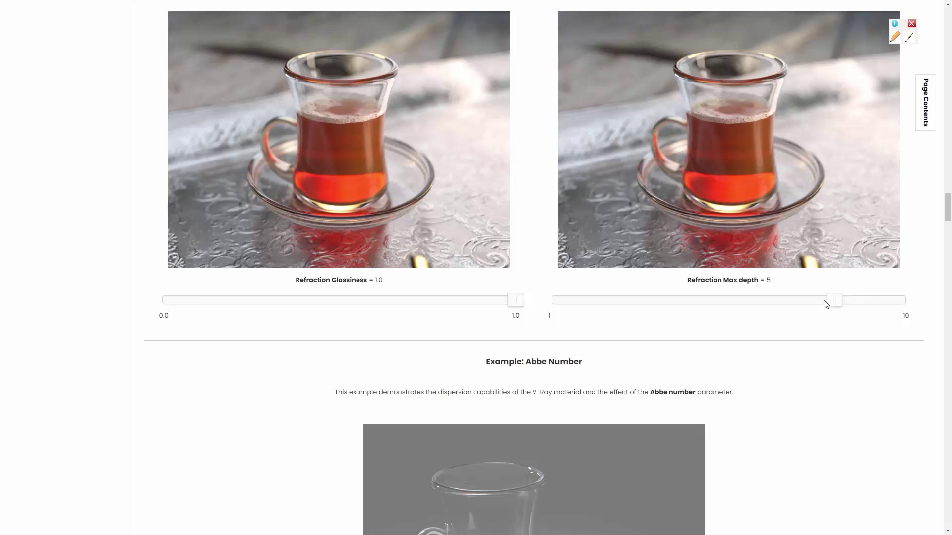
{"action": "left_click_drag", "start_coordinate": [887, 308], "coordinate": [835, 300]}
Examine the dispersion in the Abbe Number example at a value of 10
{"action": "scroll", "coordinate": [778, 355], "scroll_direction": "down", "scroll_amount": 4}
{"action": "scroll", "coordinate": [766, 362], "scroll_direction": "down", "scroll_amount": 3}
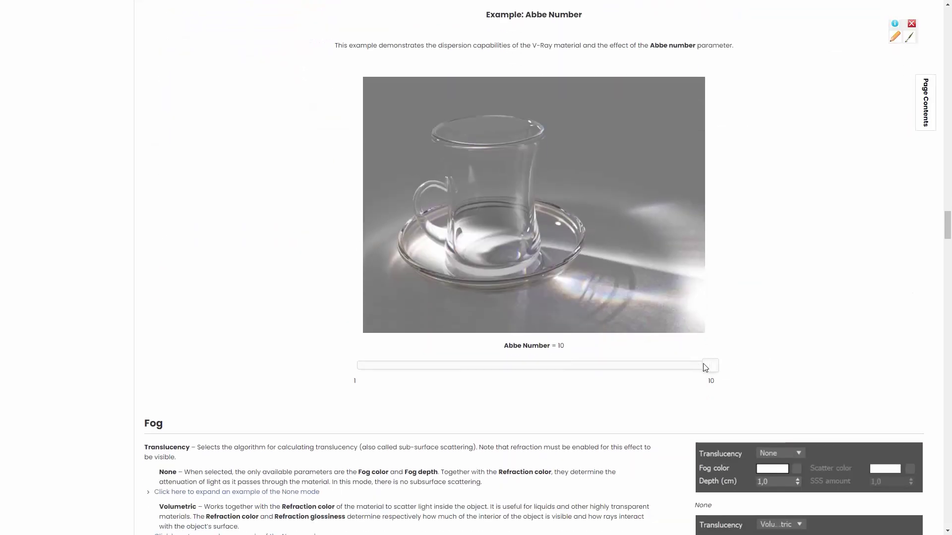
{"action": "left_click_drag", "start_coordinate": [705, 367], "coordinate": [748, 367]}
Look over the Fog section and Fog Color example at hue 0, skim down to the Sheen section, and return up the page
{"action": "scroll", "coordinate": [768, 366], "scroll_direction": "down", "scroll_amount": 20}
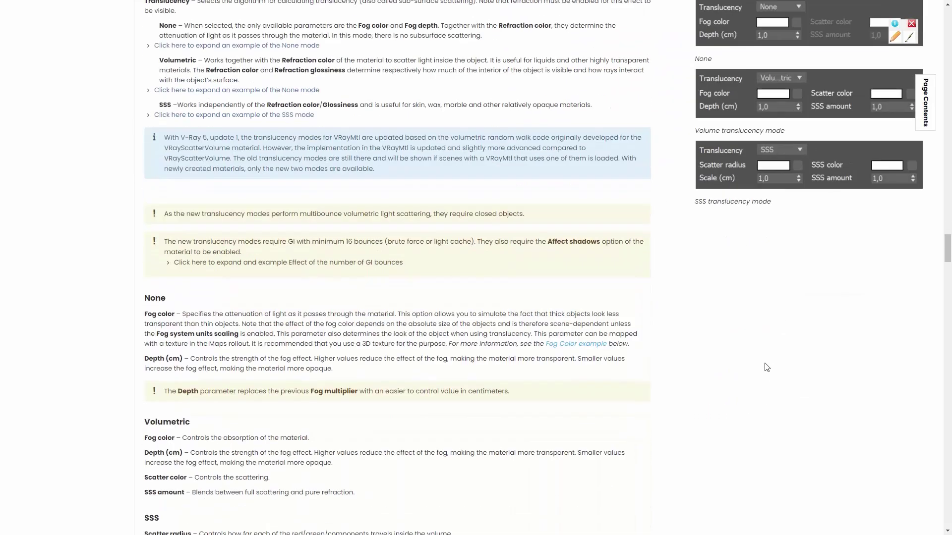
{"action": "scroll", "coordinate": [766, 368], "scroll_direction": "down", "scroll_amount": 4}
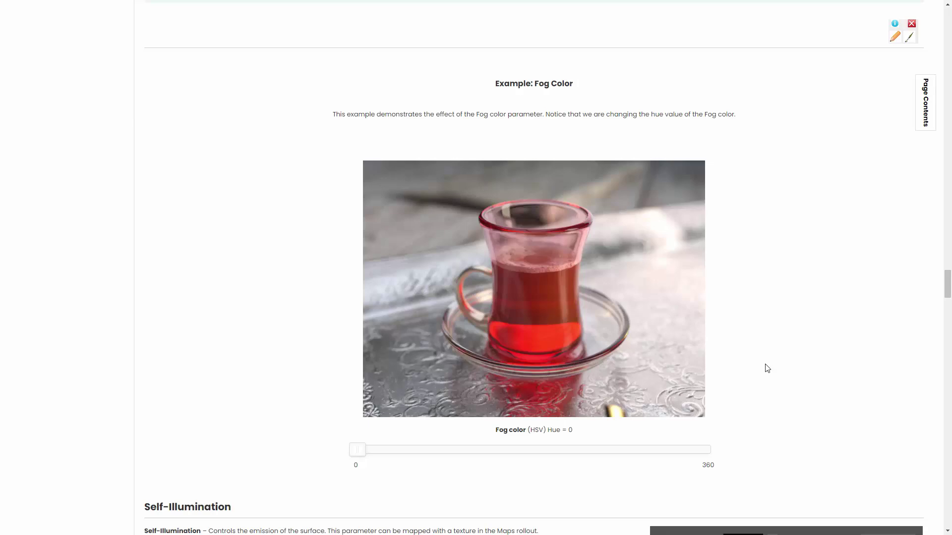
{"action": "scroll", "coordinate": [767, 368], "scroll_direction": "down", "scroll_amount": 2}
{"action": "mouse_move", "coordinate": [374, 353]}
{"action": "left_mouse_down"}
{"action": "mouse_move", "coordinate": [708, 353]}
{"action": "mouse_move", "coordinate": [356, 349]}
{"action": "left_mouse_up"}
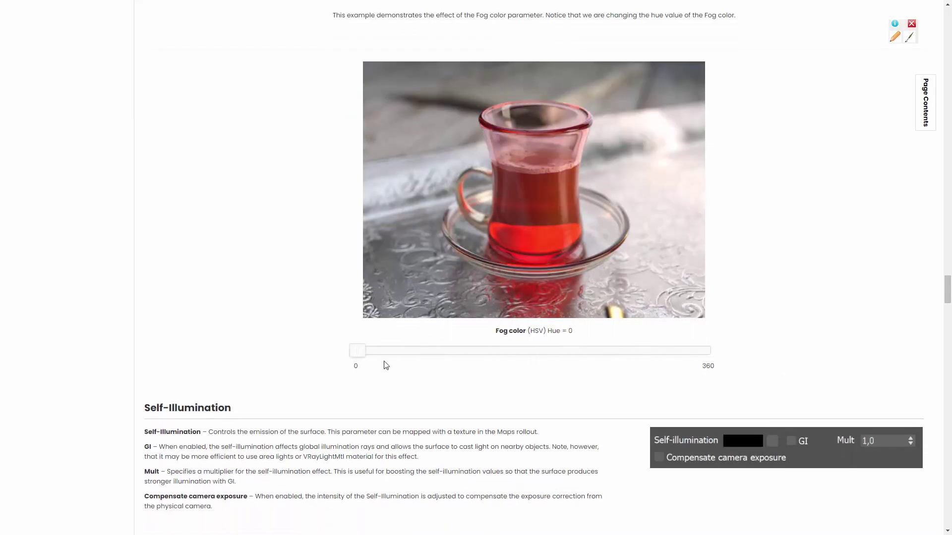
{"action": "scroll", "coordinate": [410, 319], "scroll_direction": "down", "scroll_amount": 8}
{"action": "scroll", "coordinate": [410, 379], "scroll_direction": "down", "scroll_amount": 4}
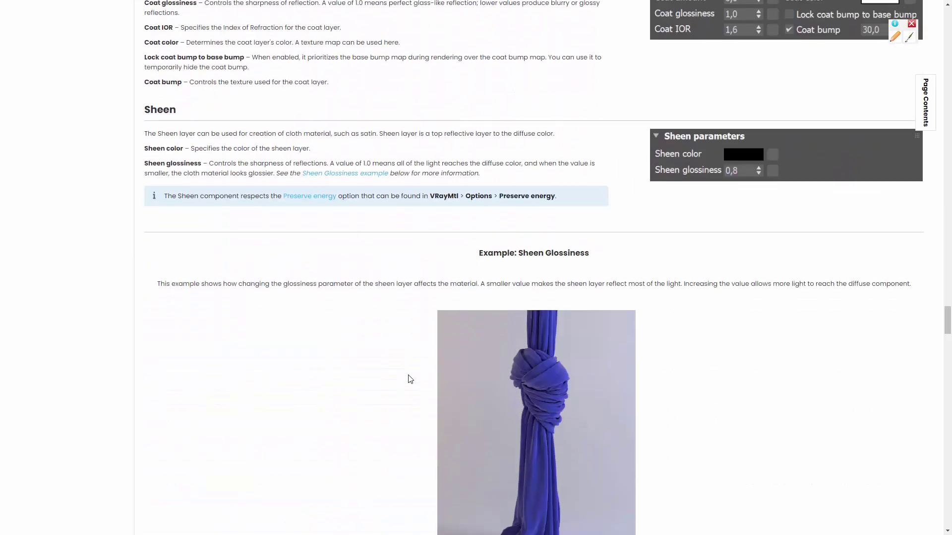
{"action": "scroll", "coordinate": [410, 380], "scroll_direction": "up", "scroll_amount": 12}
{"action": "scroll", "coordinate": [410, 380], "scroll_direction": "up", "scroll_amount": 2}
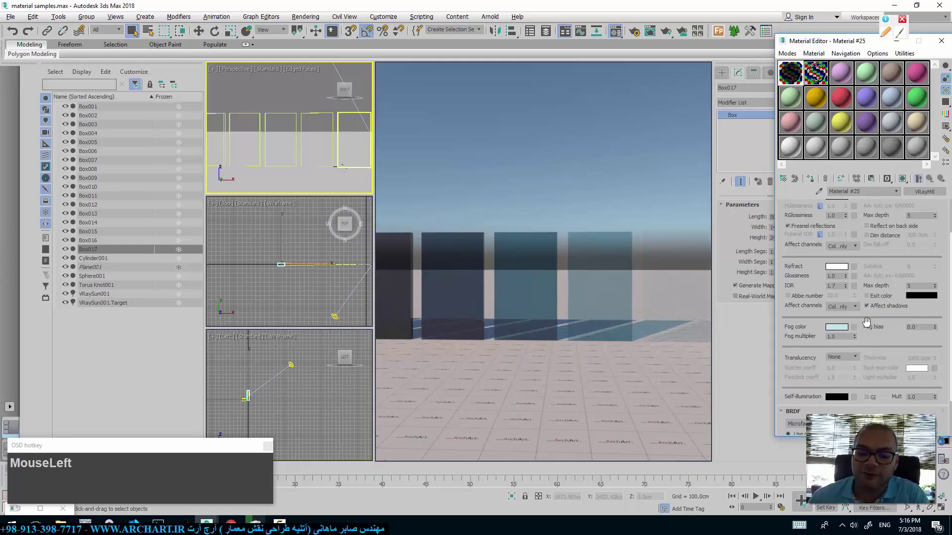
In 3ds Max, try Fog multiplier values of 0.5 and 0.2 on Material #25, and set it back to 1.0
{"action": "double_click", "coordinate": [841, 338]}
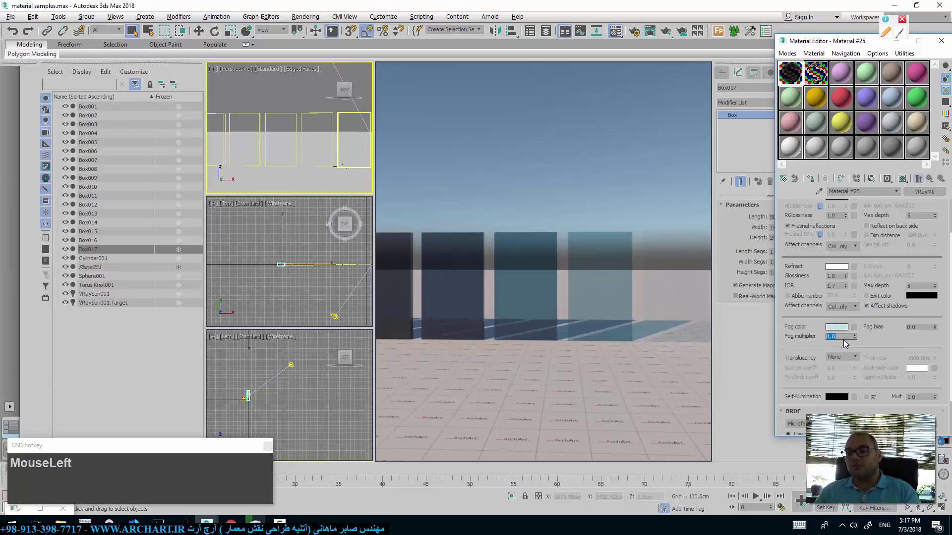
{"action": "type", "text": "0.5"}
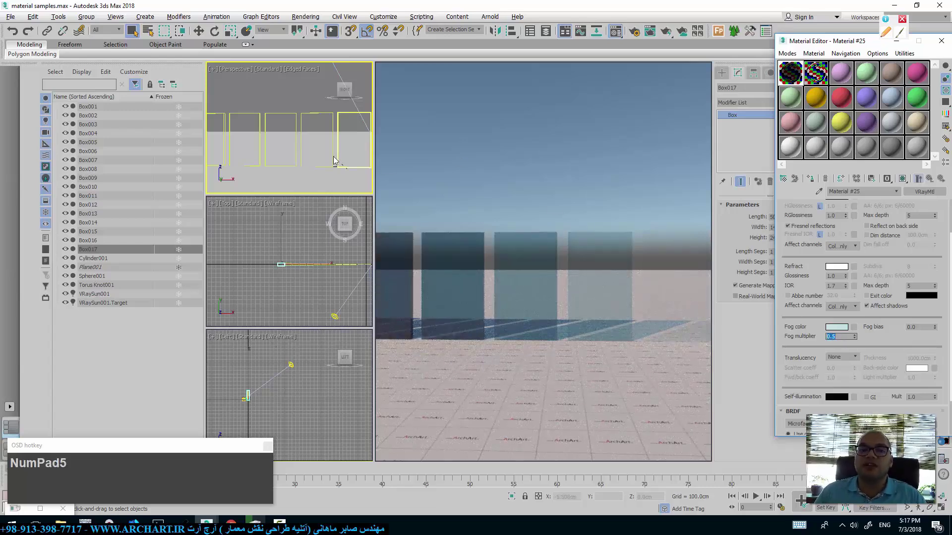
{"action": "mouse_move", "coordinate": [320, 138]}
{"action": "middle_mouse_down", "text": "ctrl+alt"}
{"action": "mouse_move", "coordinate": [321, 149]}
{"action": "mouse_move", "coordinate": [305, 149]}
{"action": "mouse_move", "coordinate": [314, 156]}
{"action": "middle_mouse_up", "text": "ctrl+alt"}
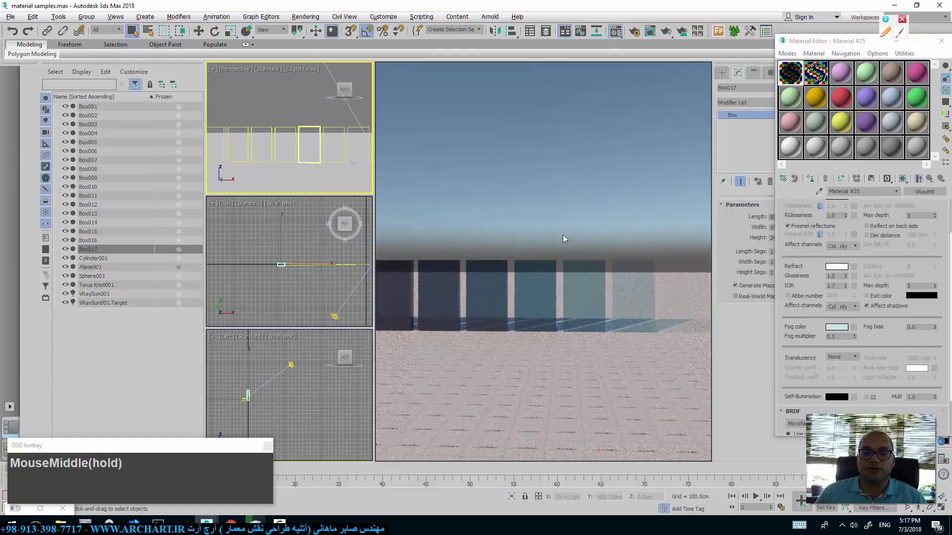
{"action": "double_click", "coordinate": [842, 338]}
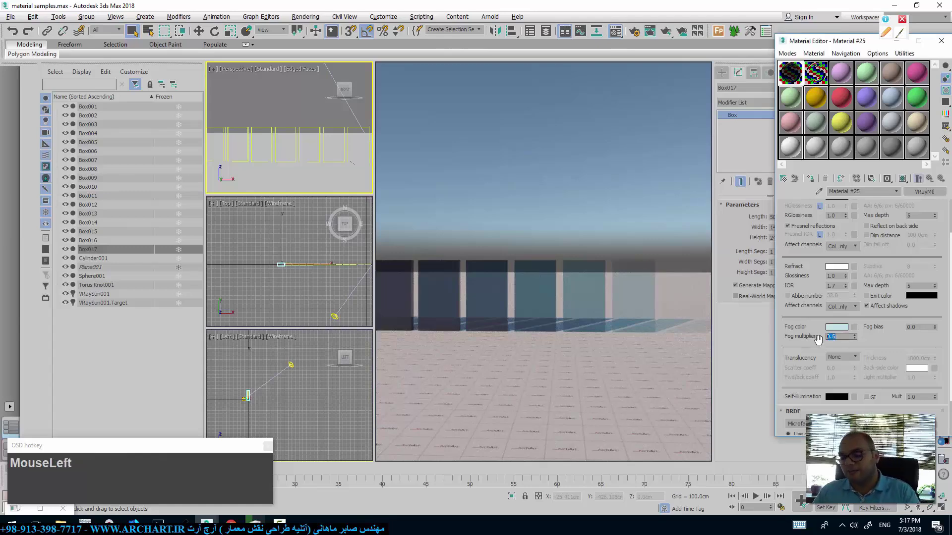
{"action": "type", "text": "0.2"}
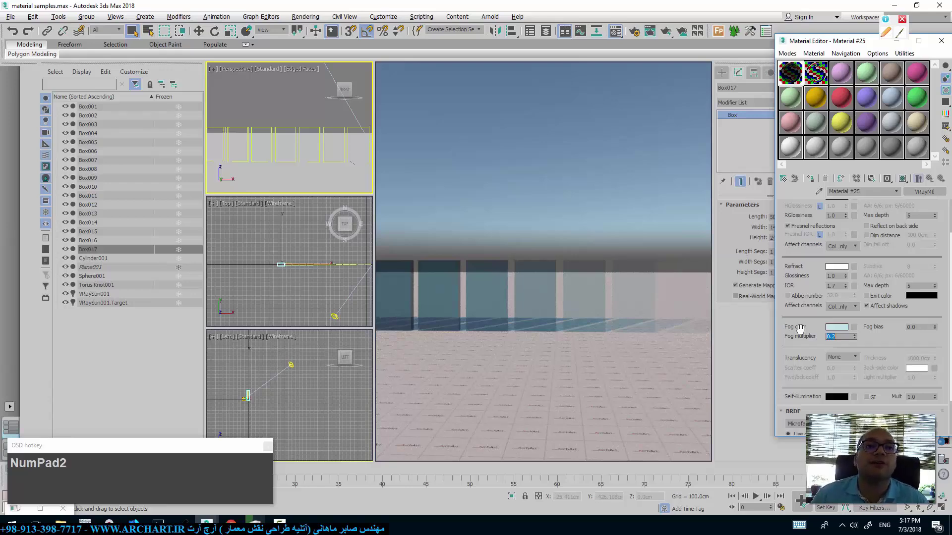
{"action": "type", "text": "1"}
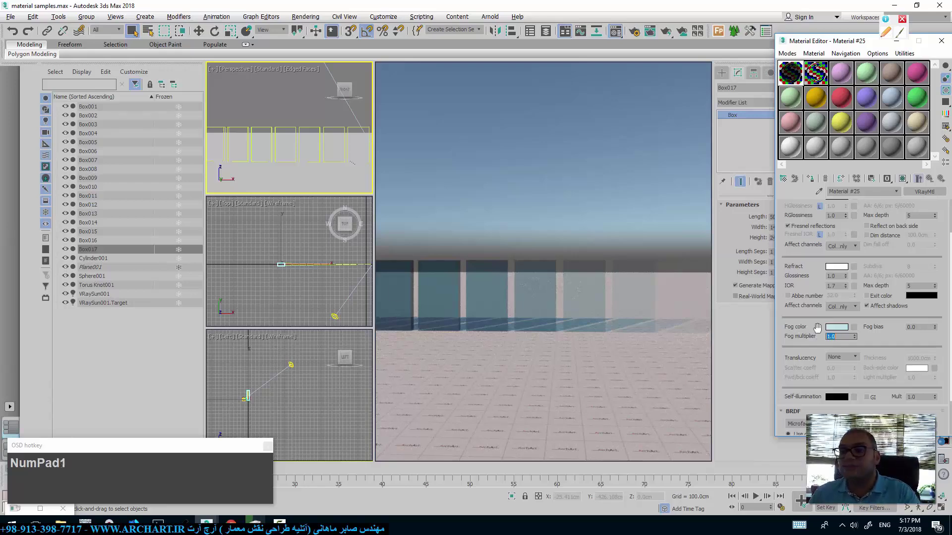
Try a paler Fog color on Material #25, and set it to a fully saturated turquoise with no whiteness
{"action": "left_click", "coordinate": [840, 331]}
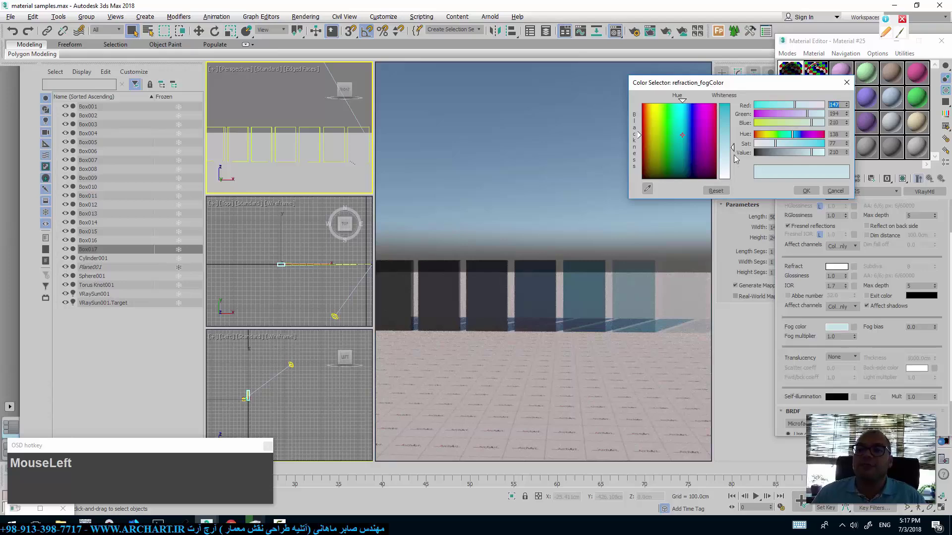
{"action": "left_click_drag", "start_coordinate": [734, 149], "coordinate": [736, 167]}
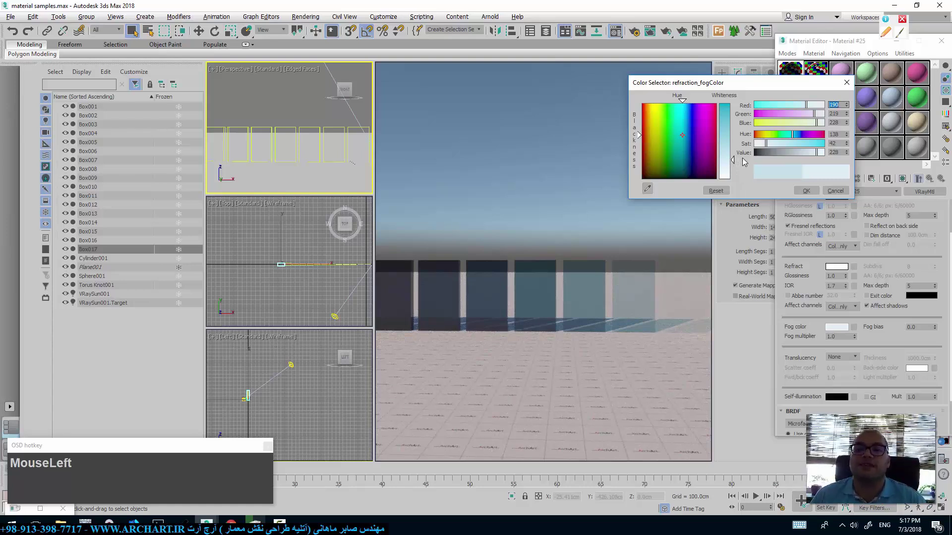
{"action": "left_click_drag", "start_coordinate": [736, 156], "coordinate": [727, 106]}
{"action": "left_click", "coordinate": [806, 191]}
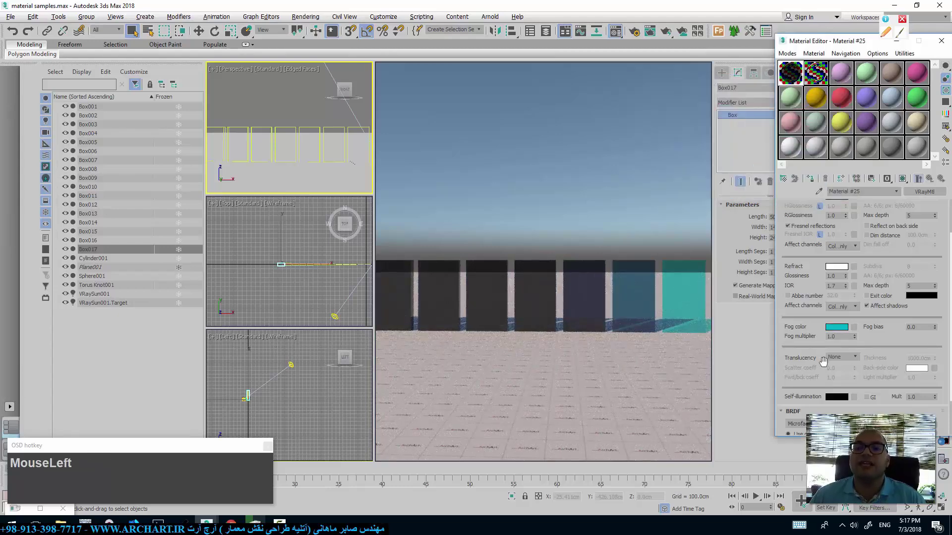
Try a Fog multiplier of 0.2 on the turquoise Material #25, and set it to 0.1
{"action": "double_click", "coordinate": [839, 337]}
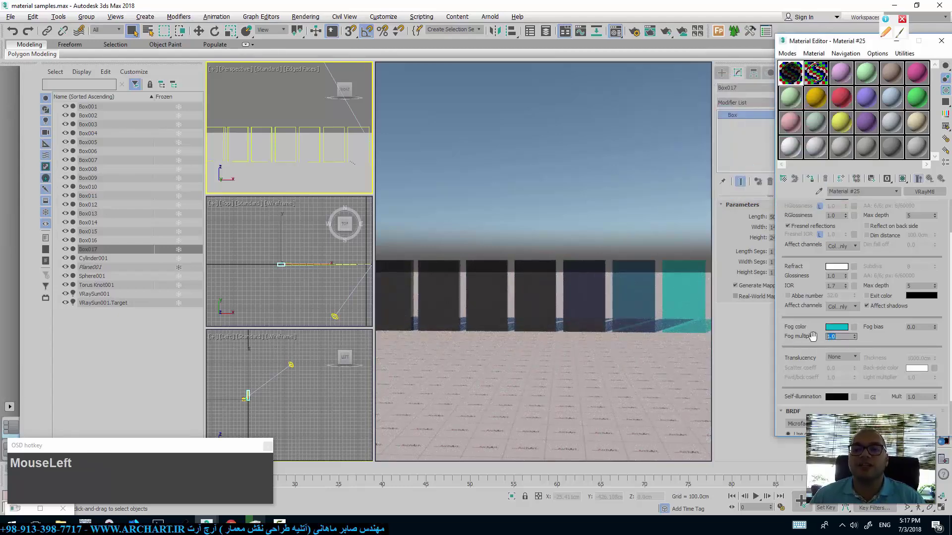
{"action": "type", "text": ".2"}
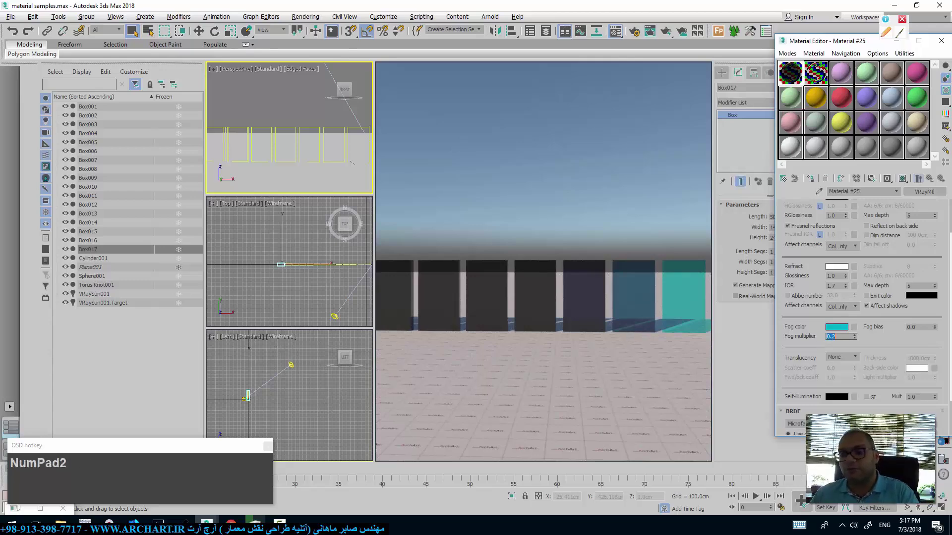
{"action": "key", "text": "Return"}
{"action": "type", "text": ".1"}
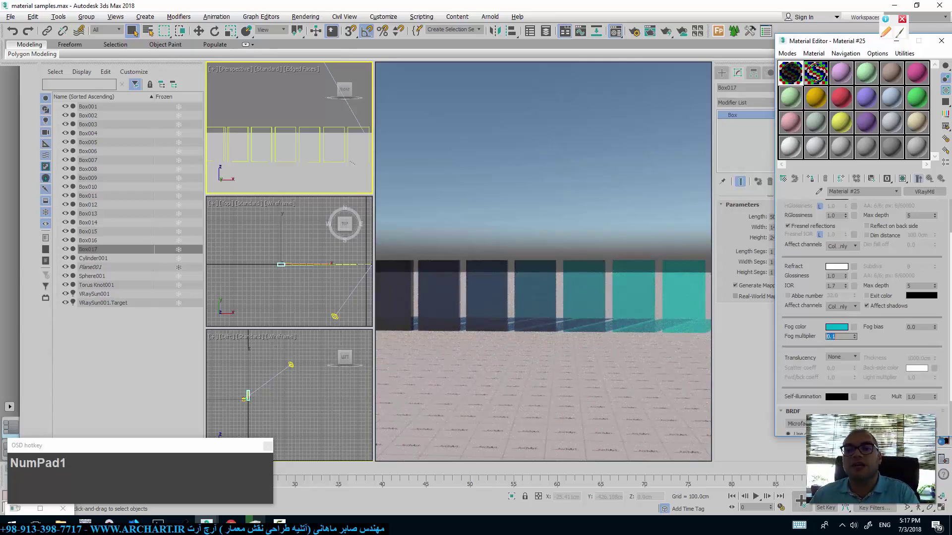
{"action": "key", "text": "Return"}
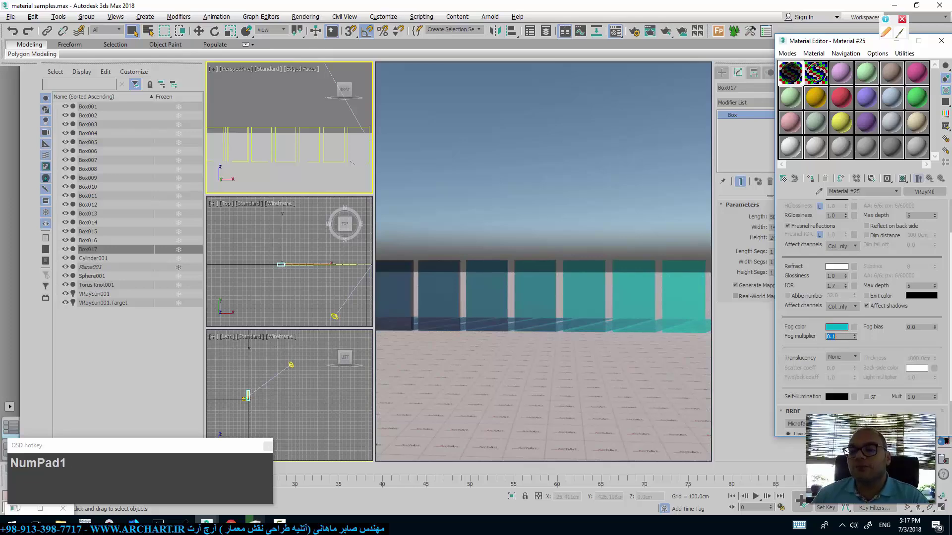
Set Material #25's Fog multiplier to 2.0 and its Fog color to a pale turquoise of RGB 139, 195, 213
{"action": "type", "text": "2"}
{"action": "key", "text": "Return"}
{"action": "left_click", "coordinate": [841, 330]}
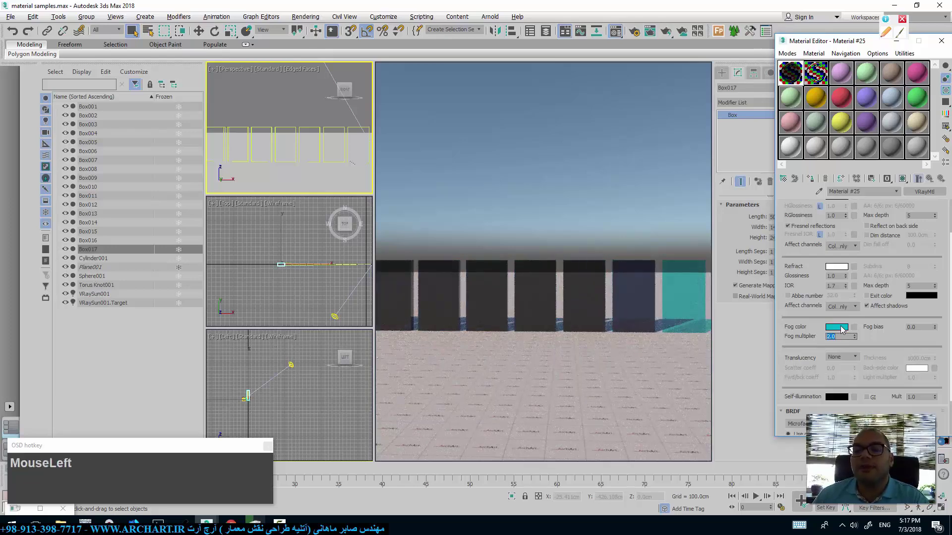
{"action": "left_click_drag", "start_coordinate": [732, 104], "coordinate": [733, 144]}
{"action": "left_click", "coordinate": [807, 191]}
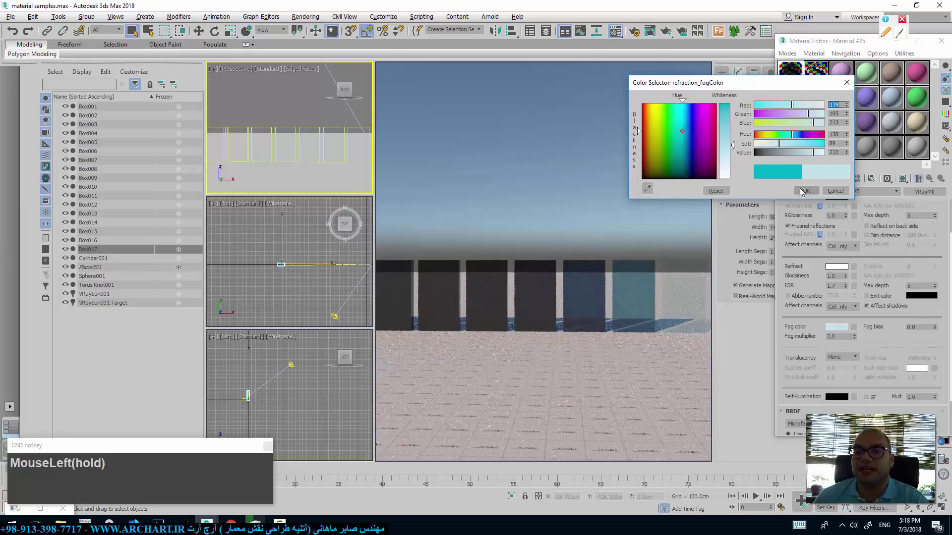
Set the Fog multiplier to 1.0 and orbit the Perspective view to show the row of glass boxes at an angle
{"action": "left_click", "coordinate": [846, 338]}
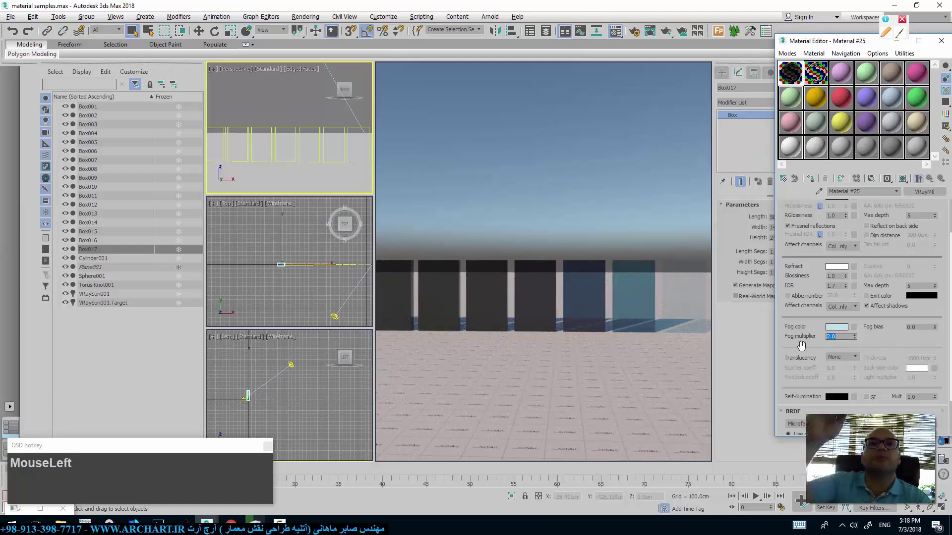
{"action": "type", "text": "1"}
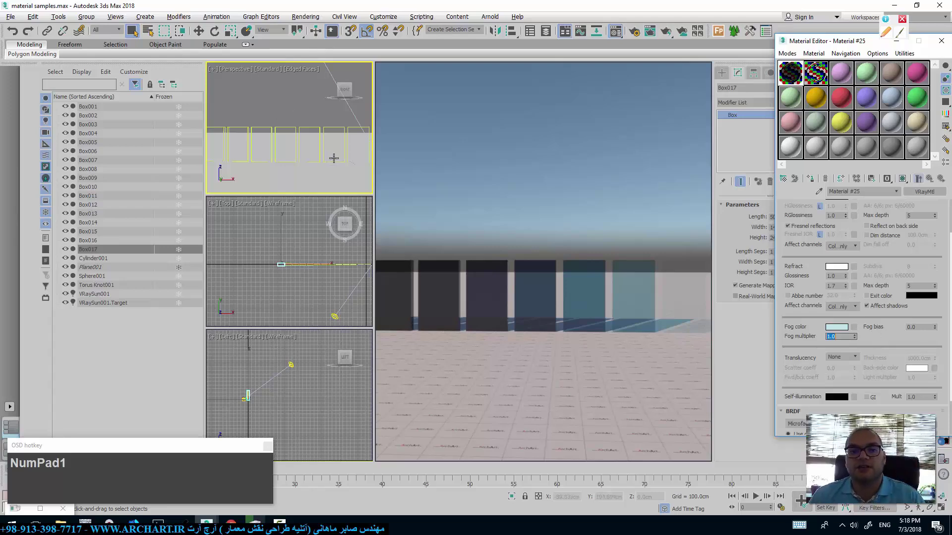
{"action": "middle_click_drag", "start_coordinate": [333, 156], "coordinate": [289, 144], "text": "alt"}
{"action": "middle_click_drag", "start_coordinate": [397, 199], "coordinate": [843, 293]}
Try Fog bias values of -0.3 and -0.61 on Material #25, and set the bias to 0.5
{"action": "left_click_drag", "start_coordinate": [898, 314], "coordinate": [937, 284]}
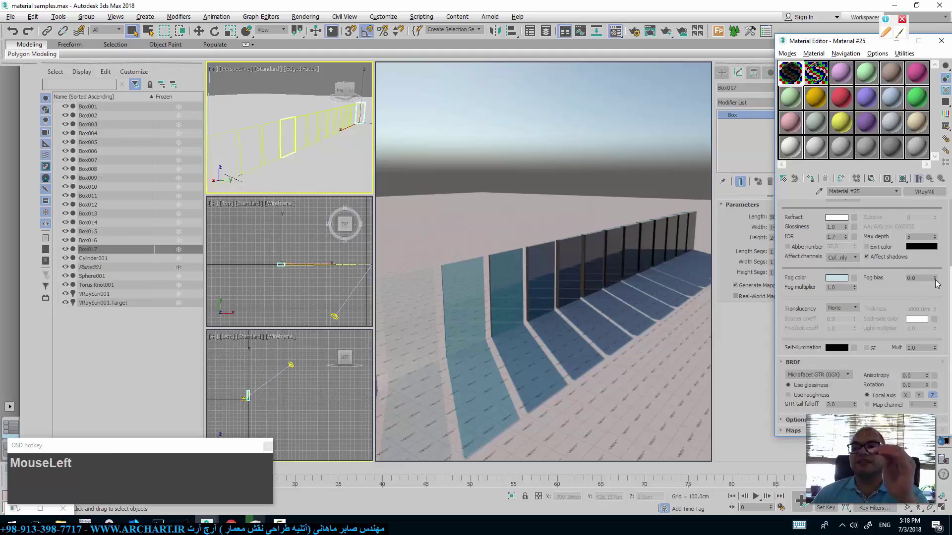
{"action": "left_click", "coordinate": [935, 280]}
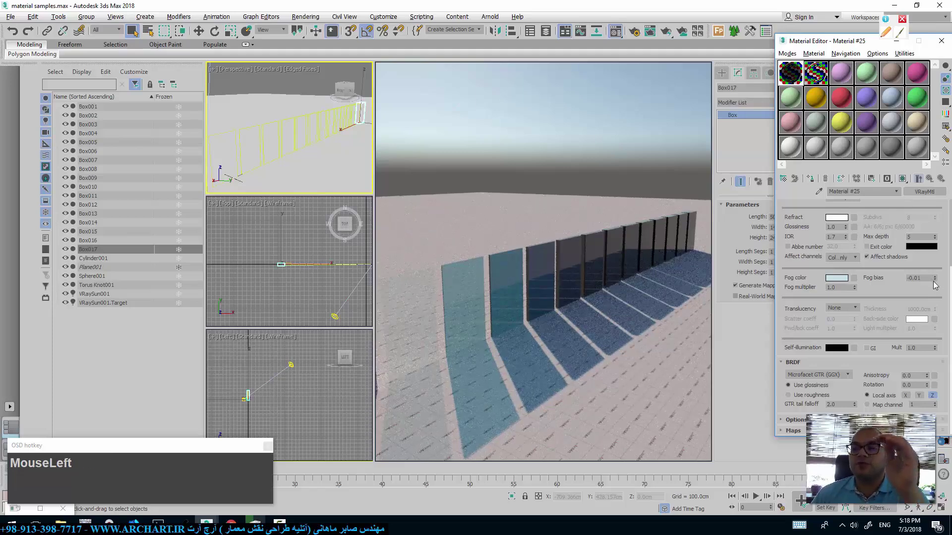
{"action": "left_click", "coordinate": [934, 280]}
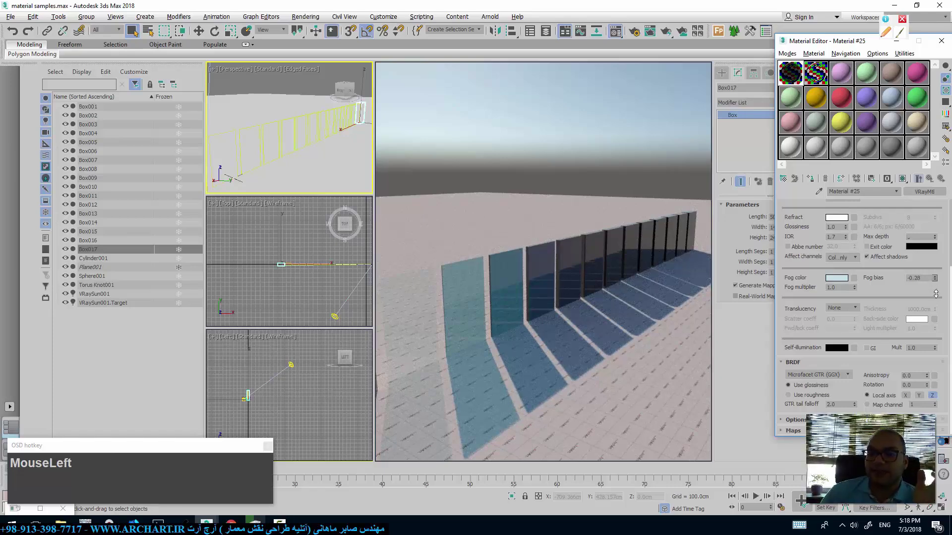
{"action": "left_click_drag", "start_coordinate": [935, 283], "coordinate": [936, 292]}
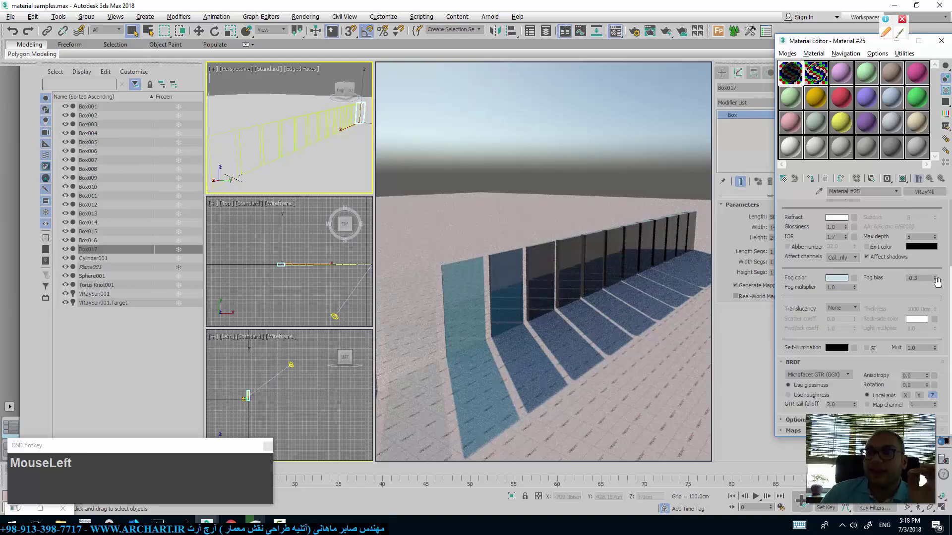
{"action": "right_click", "coordinate": [936, 280]}
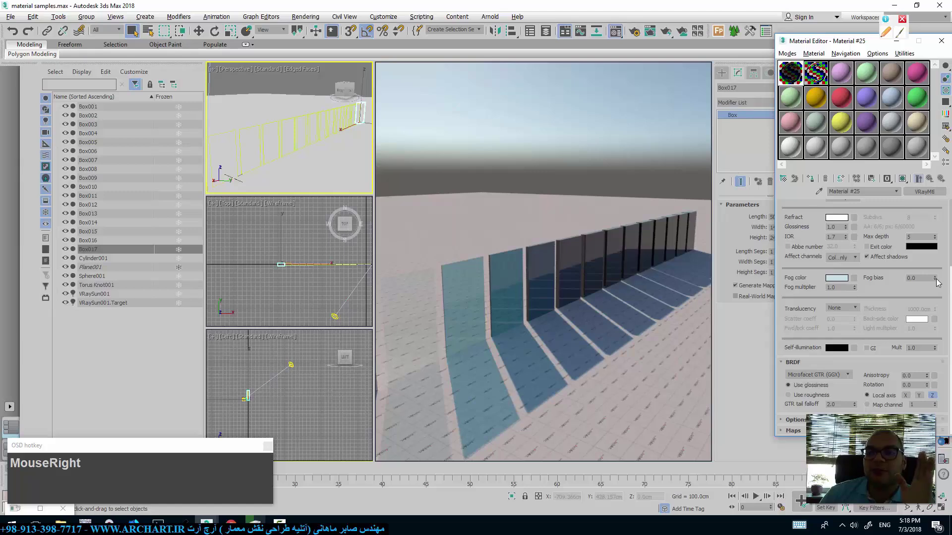
{"action": "left_click_drag", "start_coordinate": [935, 278], "coordinate": [934, 308]}
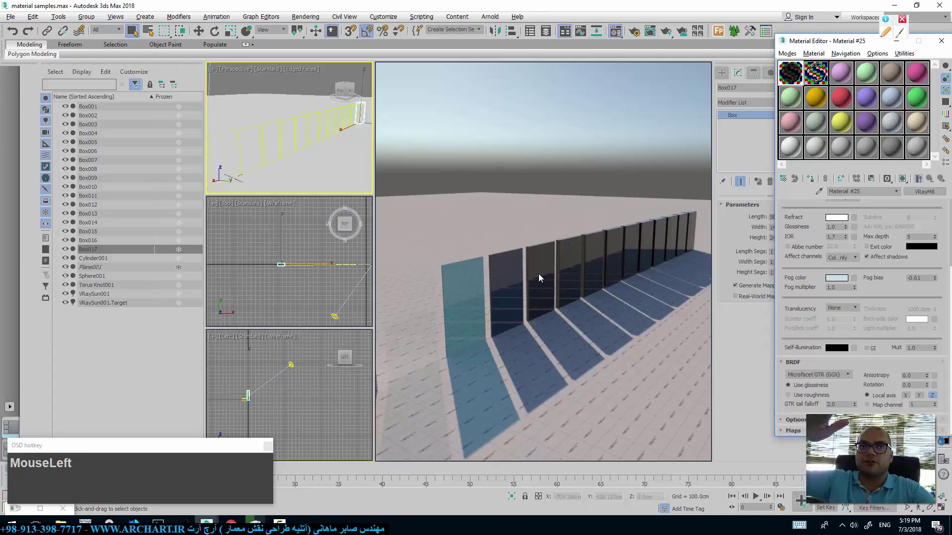
{"action": "left_click_drag", "start_coordinate": [935, 279], "coordinate": [934, 221]}
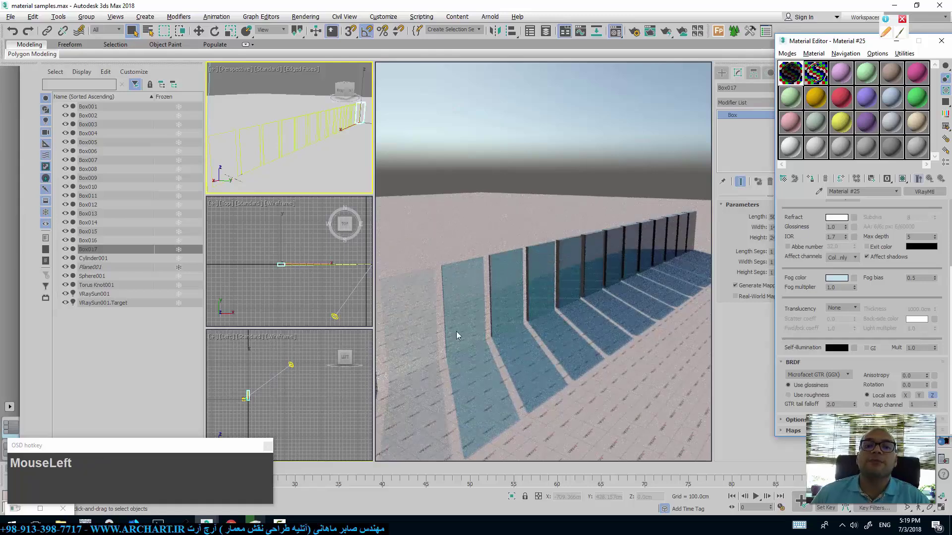